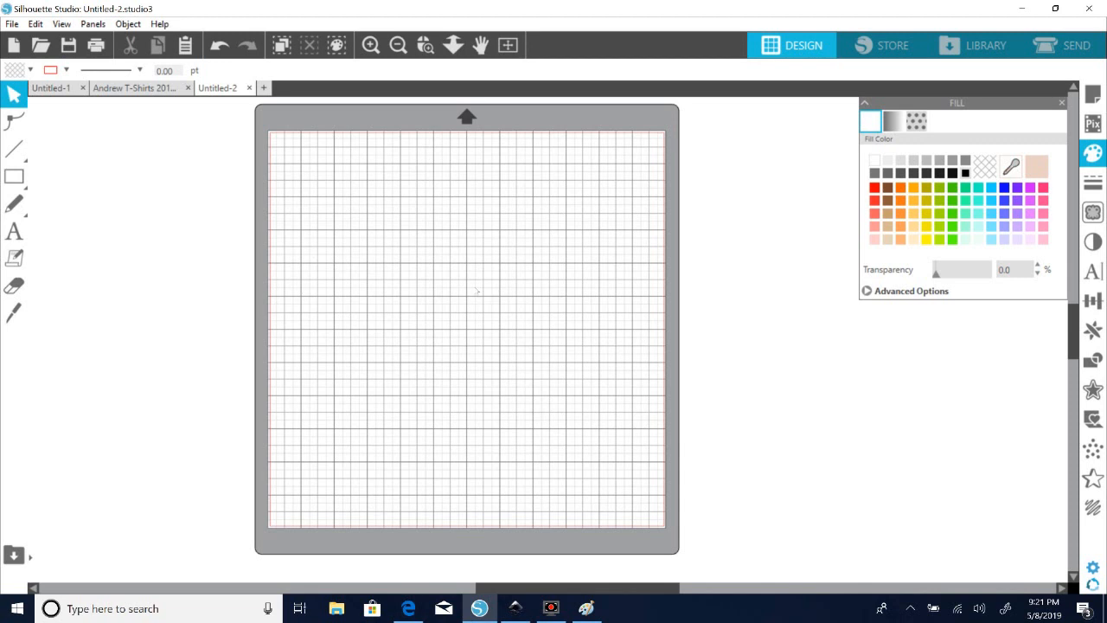
{"action": "left_click", "coordinate": [159, 24]}
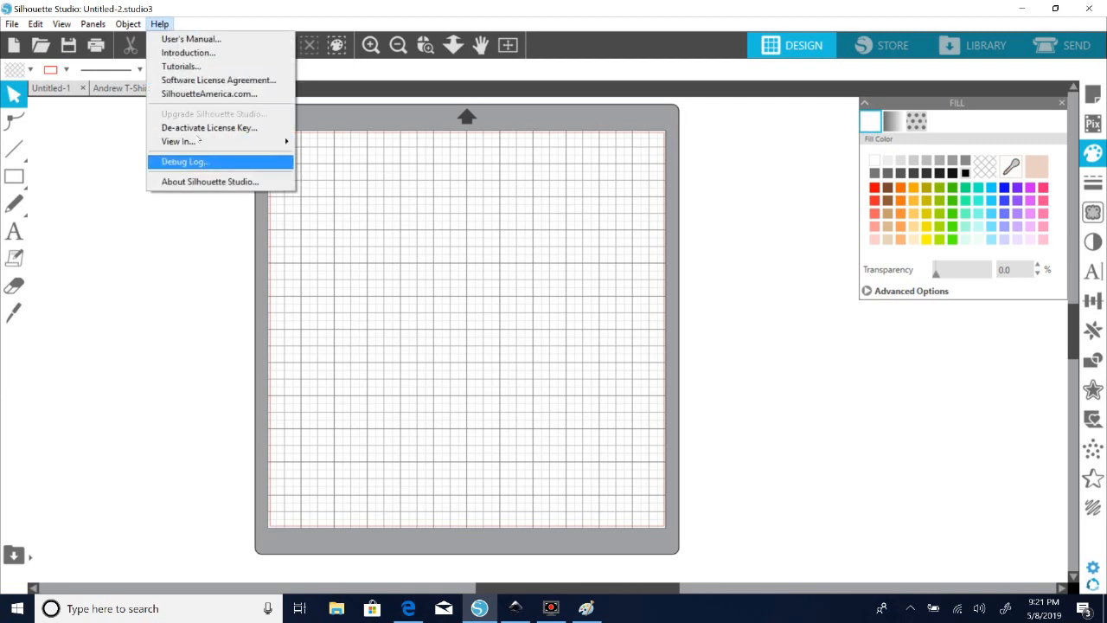
{"action": "mouse_move", "coordinate": [225, 141]}
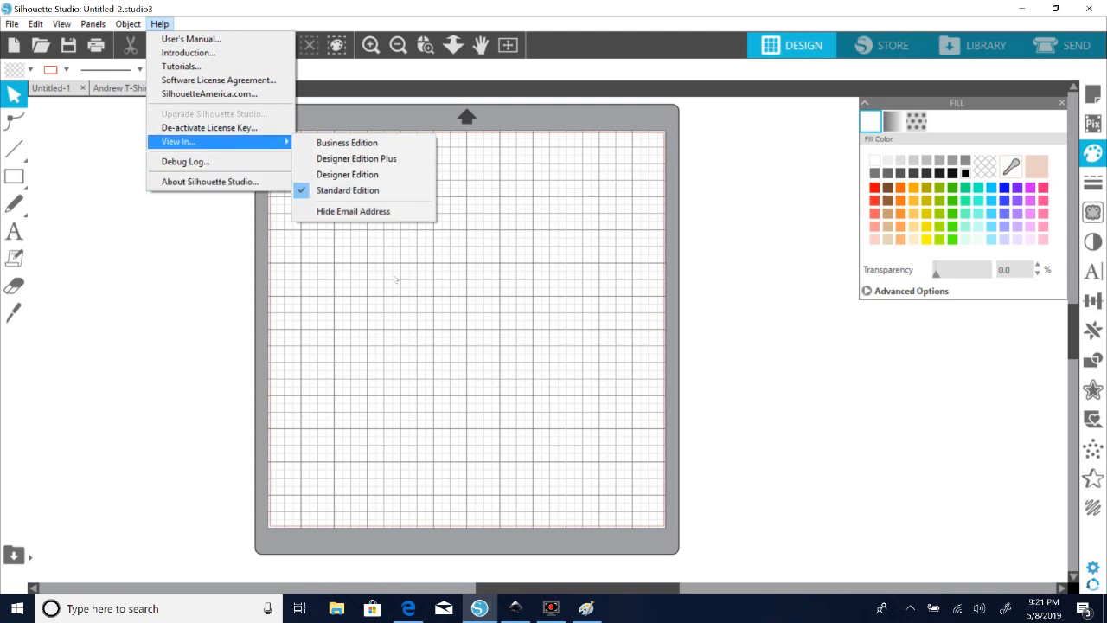
{"action": "left_click", "coordinate": [251, 226]}
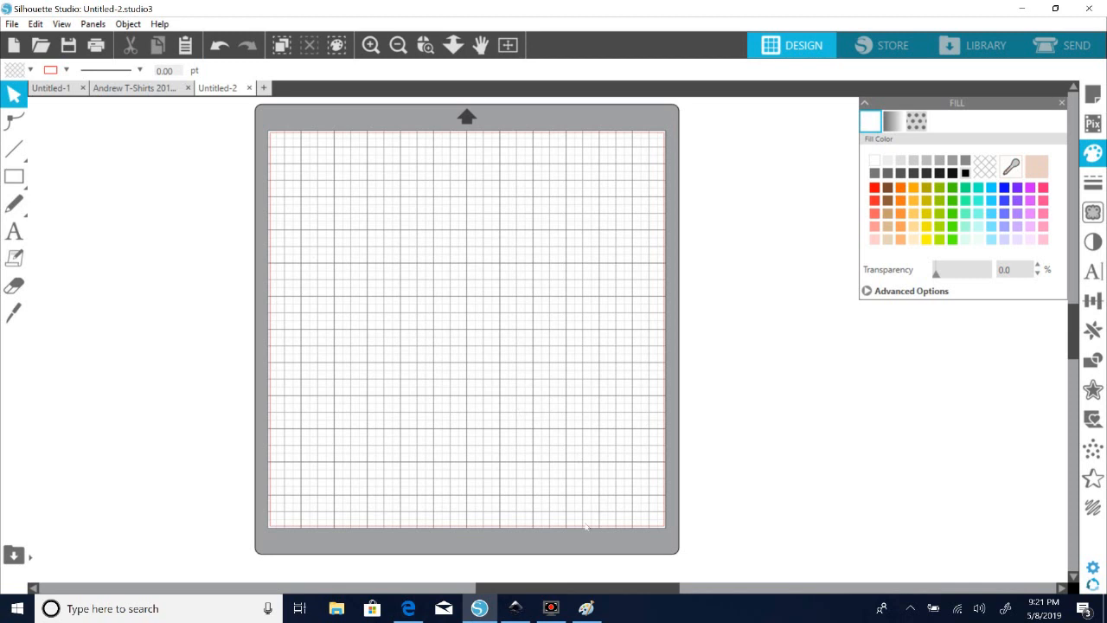
- Set the text font to Arial
{"action": "mouse_move", "coordinate": [587, 610]}
{"action": "left_click", "coordinate": [15, 232]}
{"action": "left_click", "coordinate": [1094, 271]}
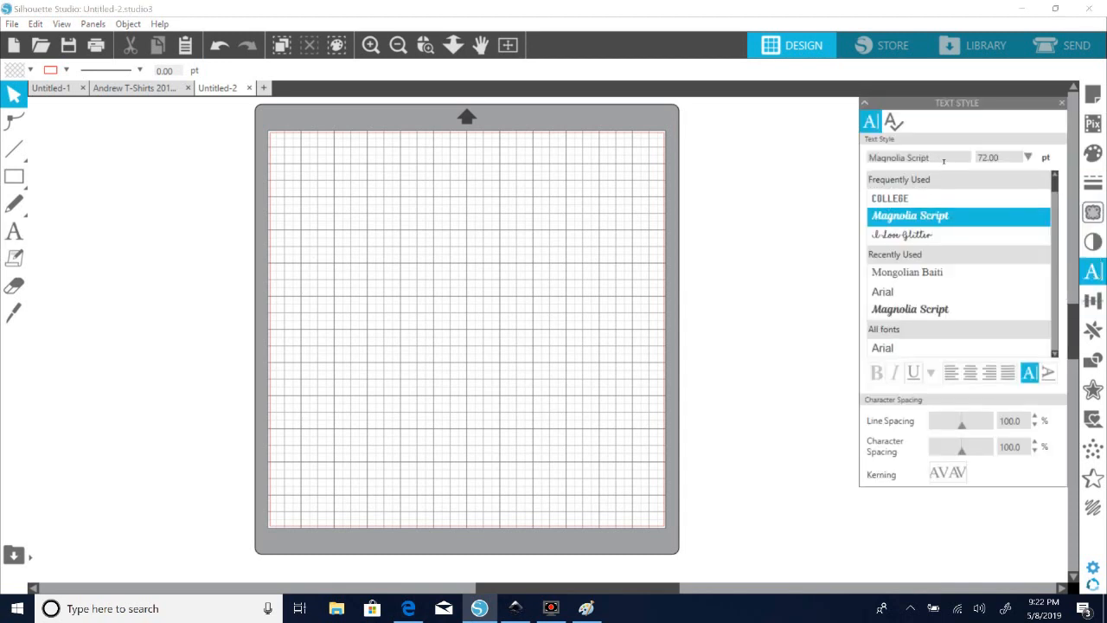
{"action": "left_click", "coordinate": [863, 157]}
{"action": "type", "text": "arial"}
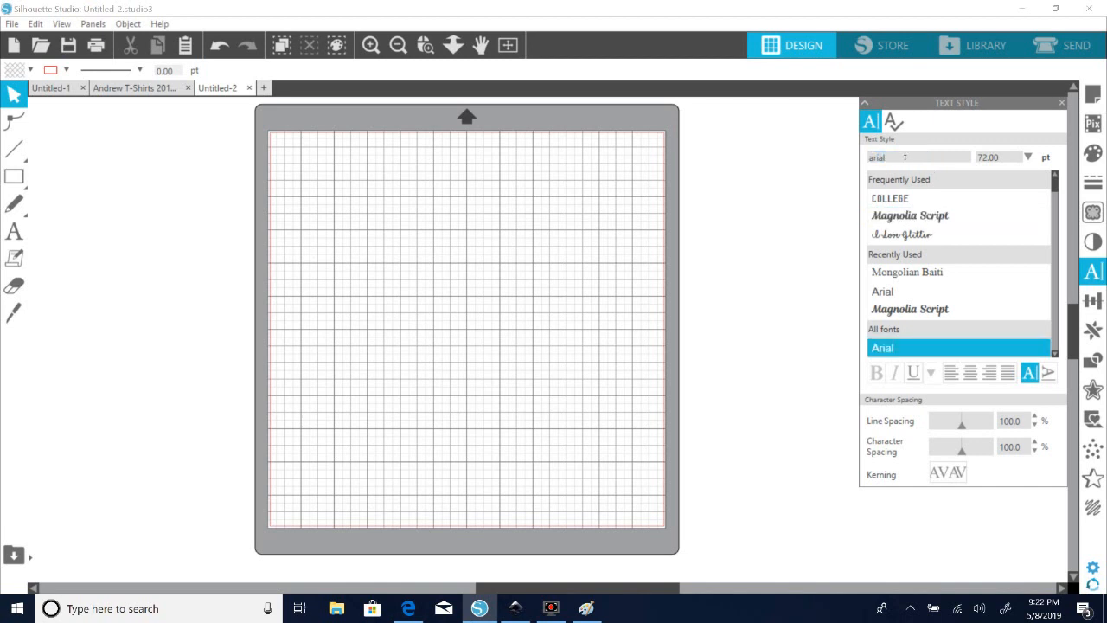
{"action": "left_click", "coordinate": [911, 347]}
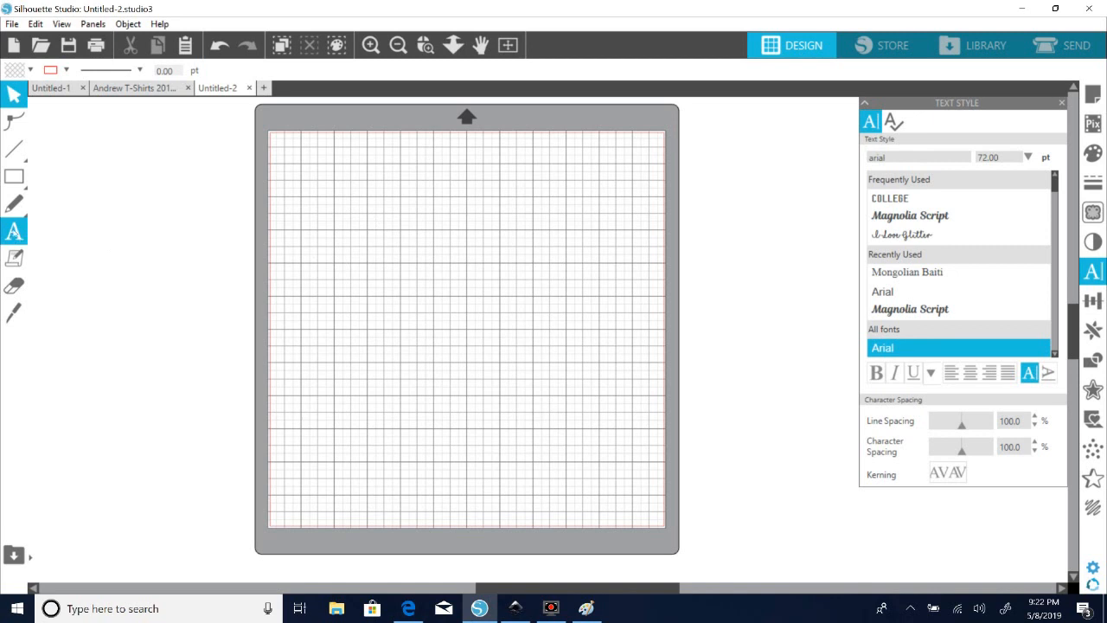
- Add the text "MOM" in the upper part of the mat
{"action": "left_click", "coordinate": [14, 231]}
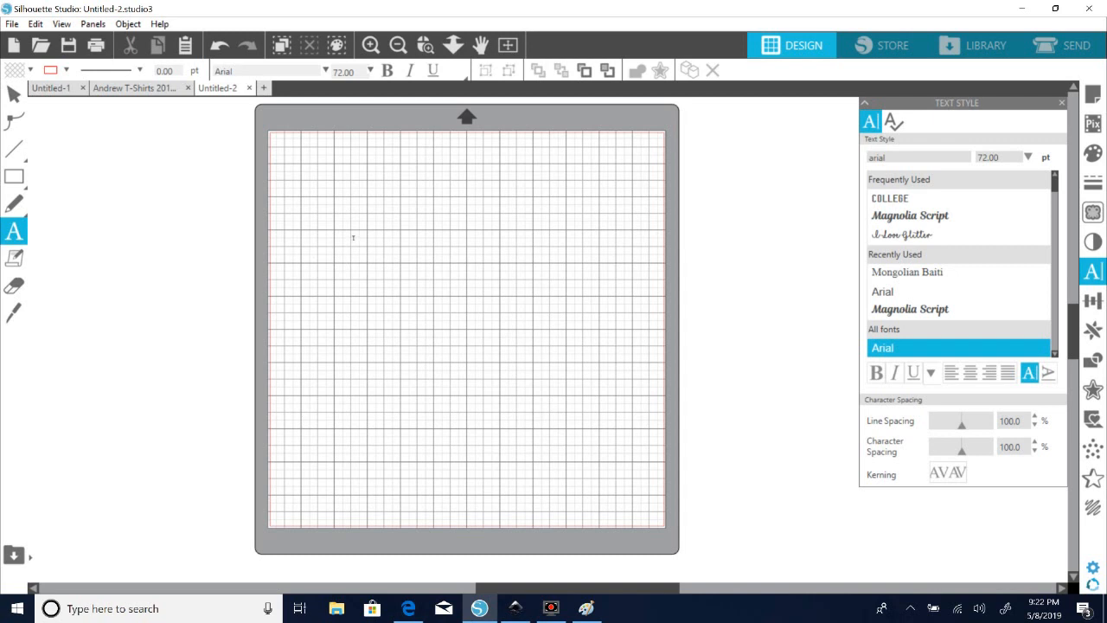
{"action": "left_click", "coordinate": [353, 237]}
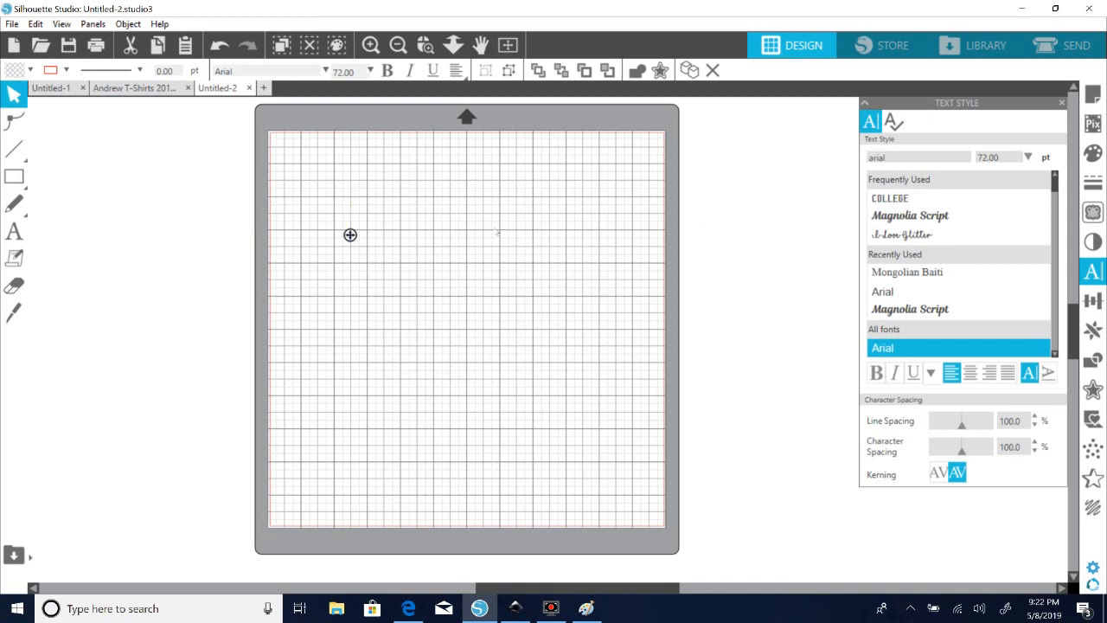
{"action": "type", "text": "MOM"}
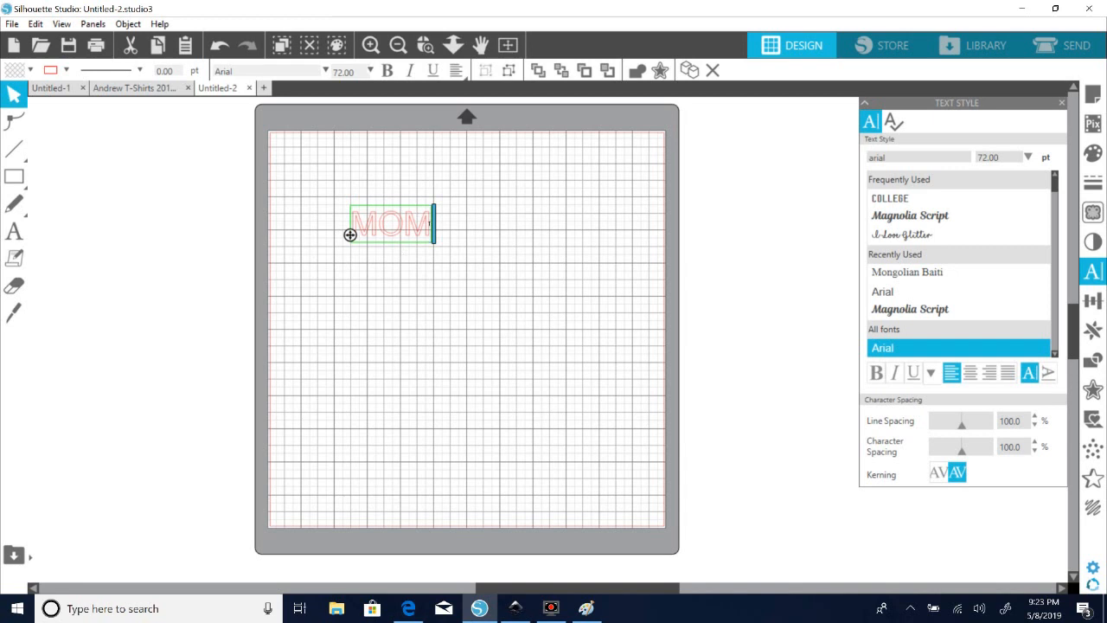
{"action": "left_click_drag", "start_coordinate": [429, 223], "coordinate": [365, 223]}
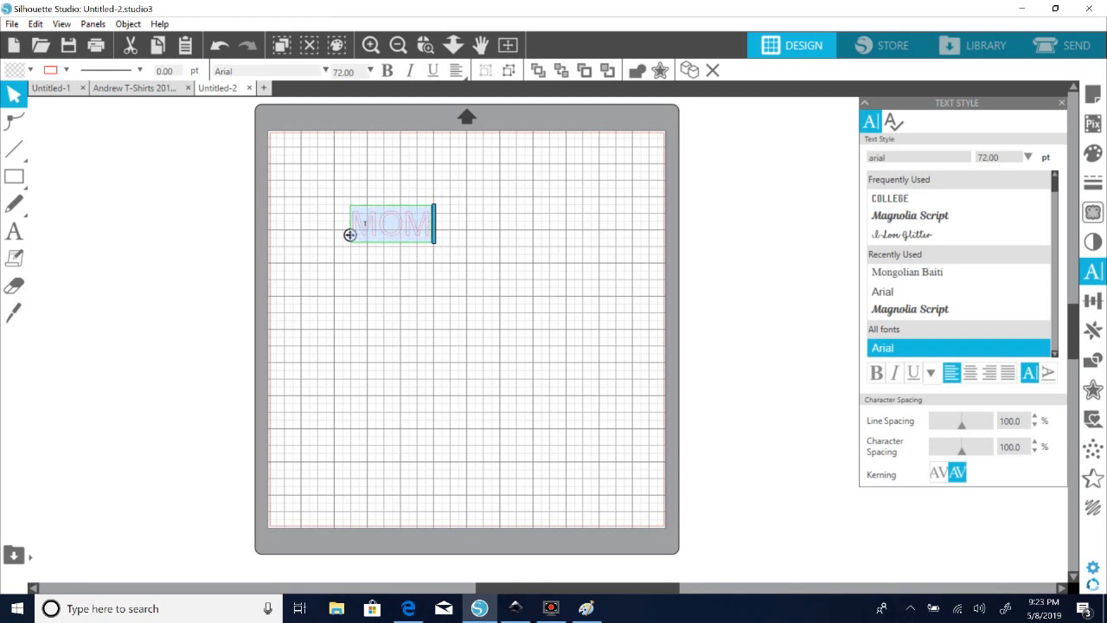
{"action": "left_click", "coordinate": [447, 329]}
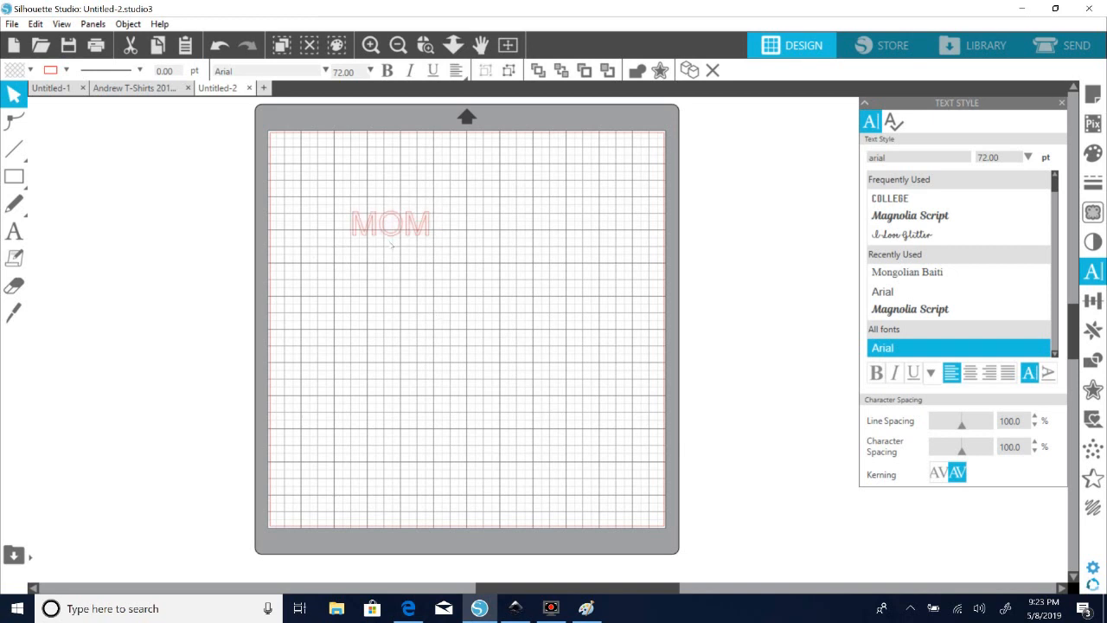
- Set the character spacing of the MOM text to 120%
{"action": "left_click", "coordinate": [391, 226]}
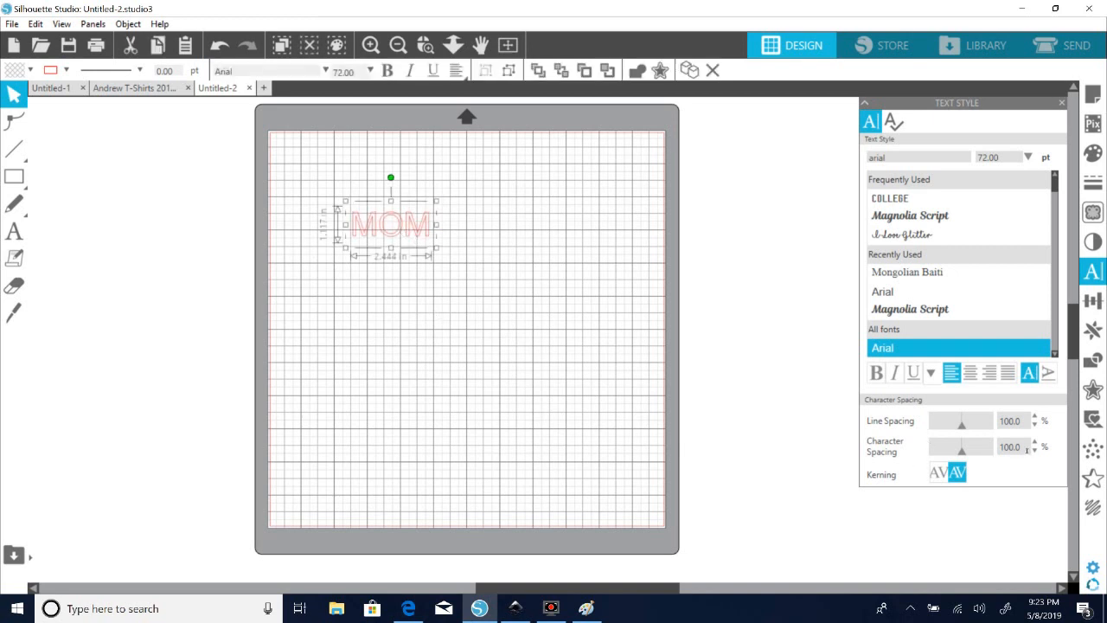
{"action": "left_click_drag", "start_coordinate": [1020, 448], "coordinate": [978, 451]}
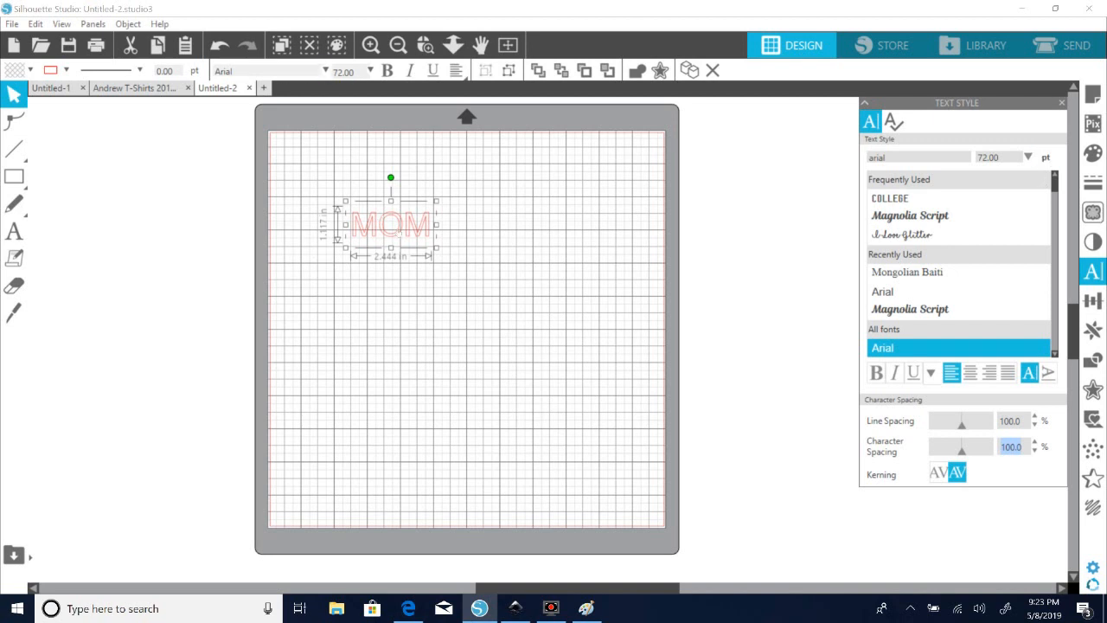
{"action": "left_click", "coordinate": [467, 263]}
{"action": "left_click", "coordinate": [424, 229]}
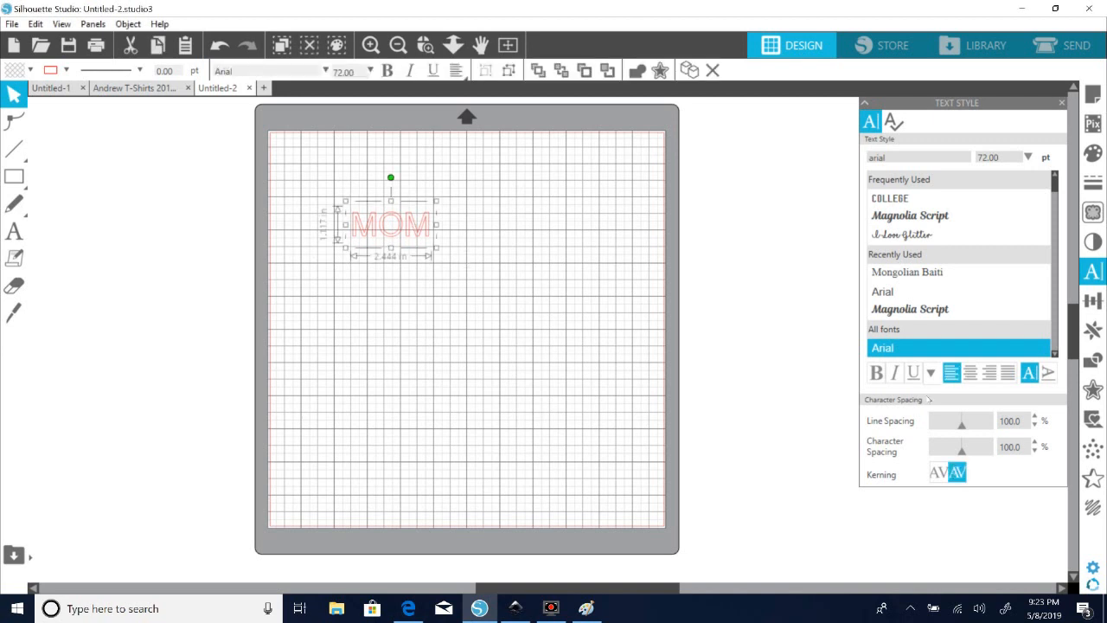
{"action": "left_click_drag", "start_coordinate": [1020, 448], "coordinate": [924, 445]}
{"action": "type", "text": "120"}
{"action": "key", "text": "Return"}
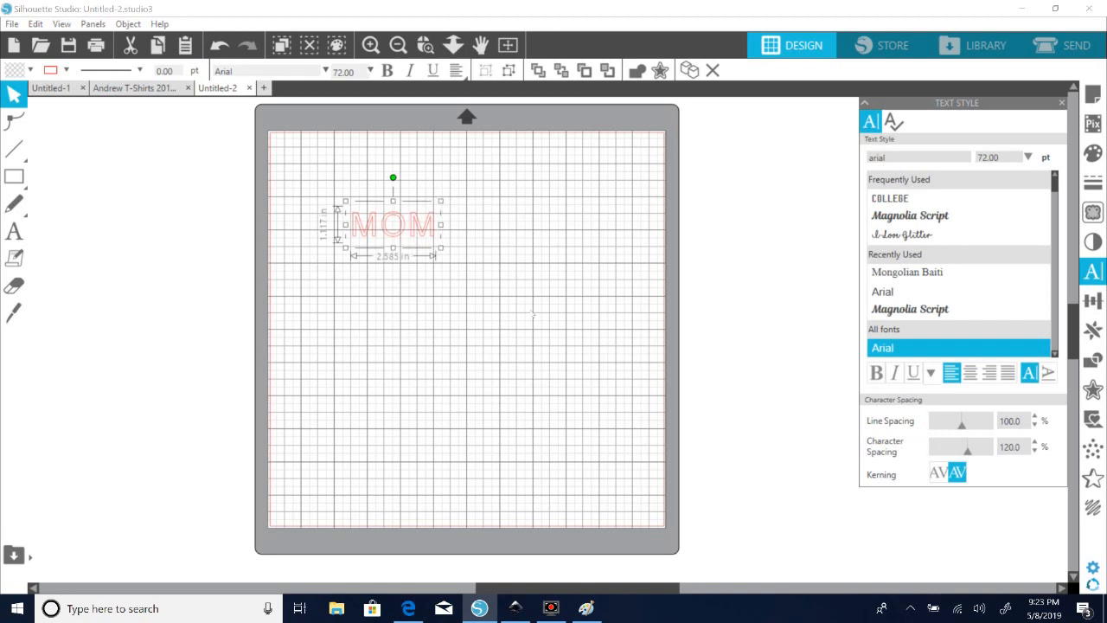
- Enlarge the MOM text proportionally to about 10.1 in wide
{"action": "left_click_drag", "start_coordinate": [429, 237], "coordinate": [657, 325]}
{"action": "left_click_drag", "start_coordinate": [559, 266], "coordinate": [550, 263]}
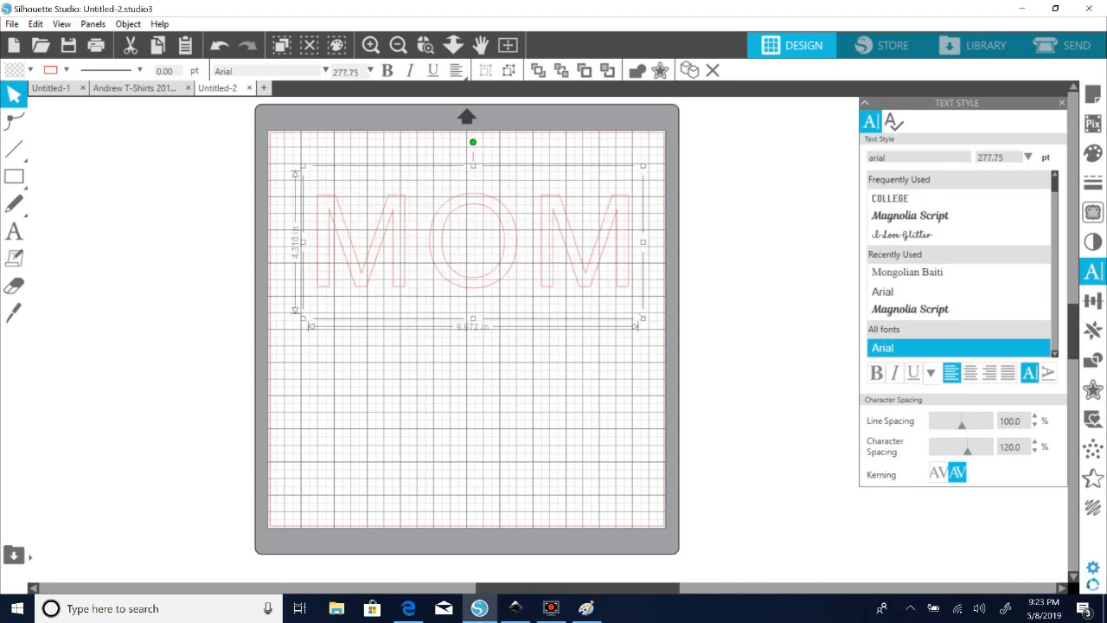
{"action": "left_click_drag", "start_coordinate": [644, 320], "coordinate": [649, 324]}
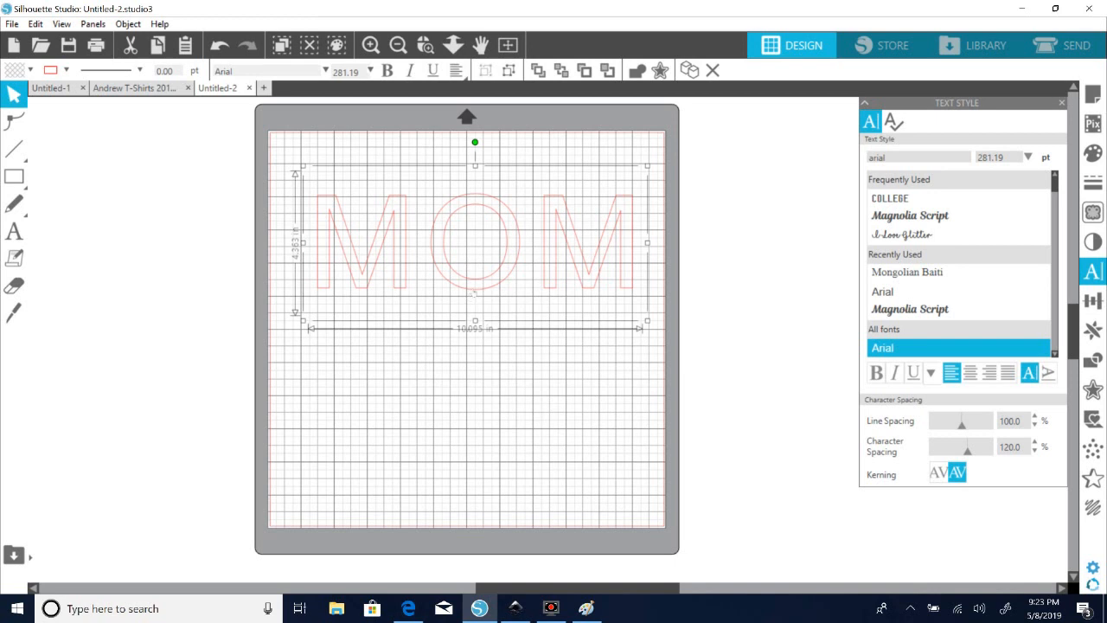
- Move the enlarged MOM text up so it sits roughly centered at the top of the mat
{"action": "left_click_drag", "start_coordinate": [474, 294], "coordinate": [460, 267]}
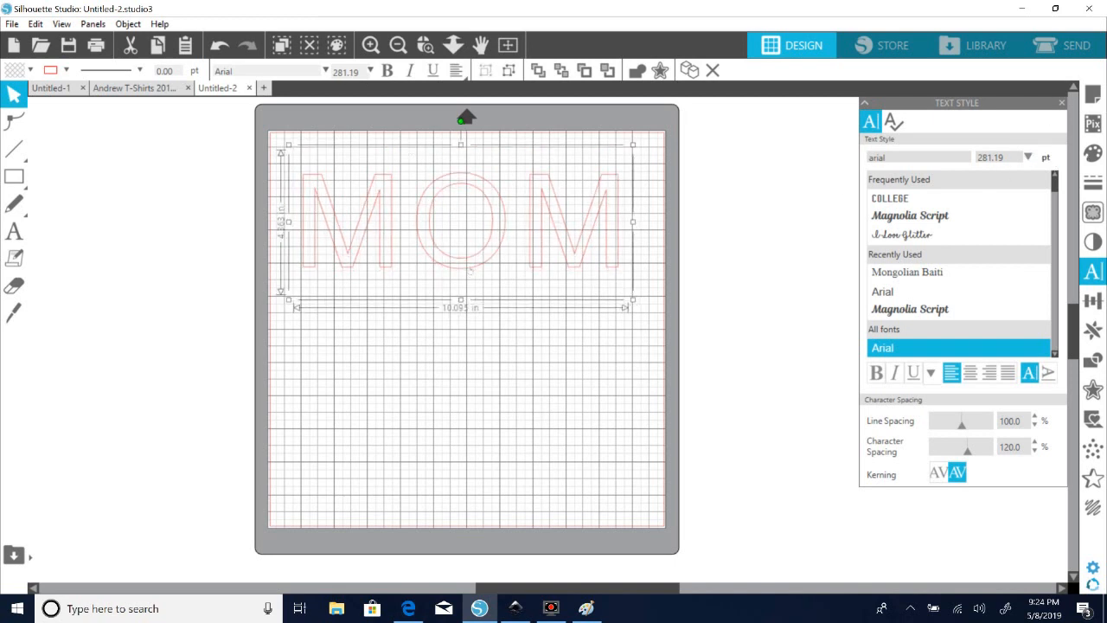
{"action": "left_click_drag", "start_coordinate": [472, 270], "coordinate": [465, 265]}
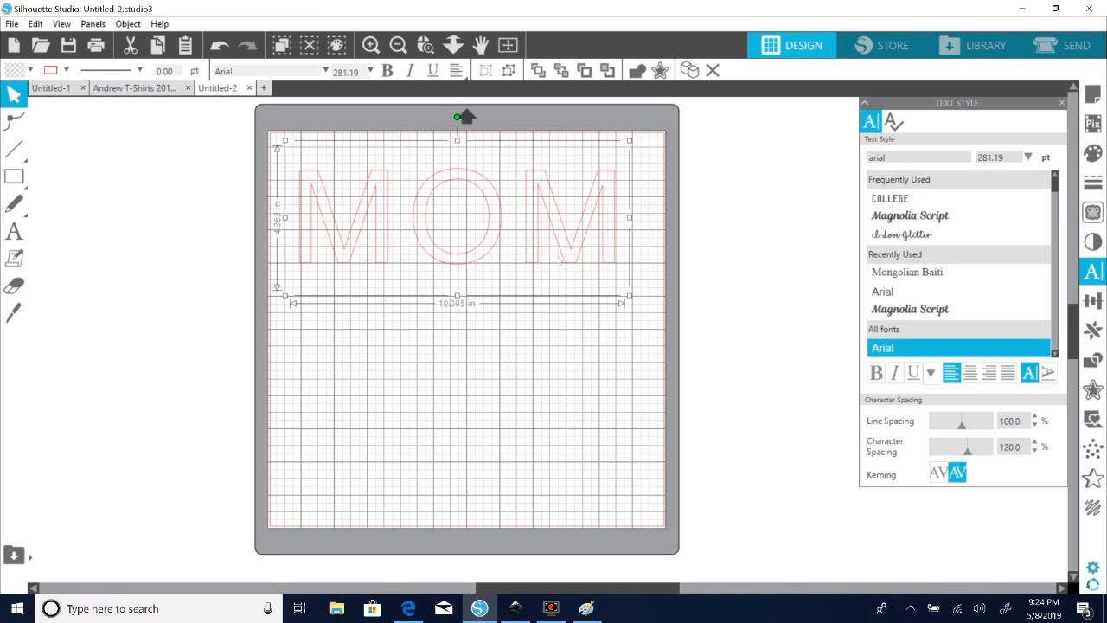
{"action": "left_click_drag", "start_coordinate": [575, 264], "coordinate": [577, 259]}
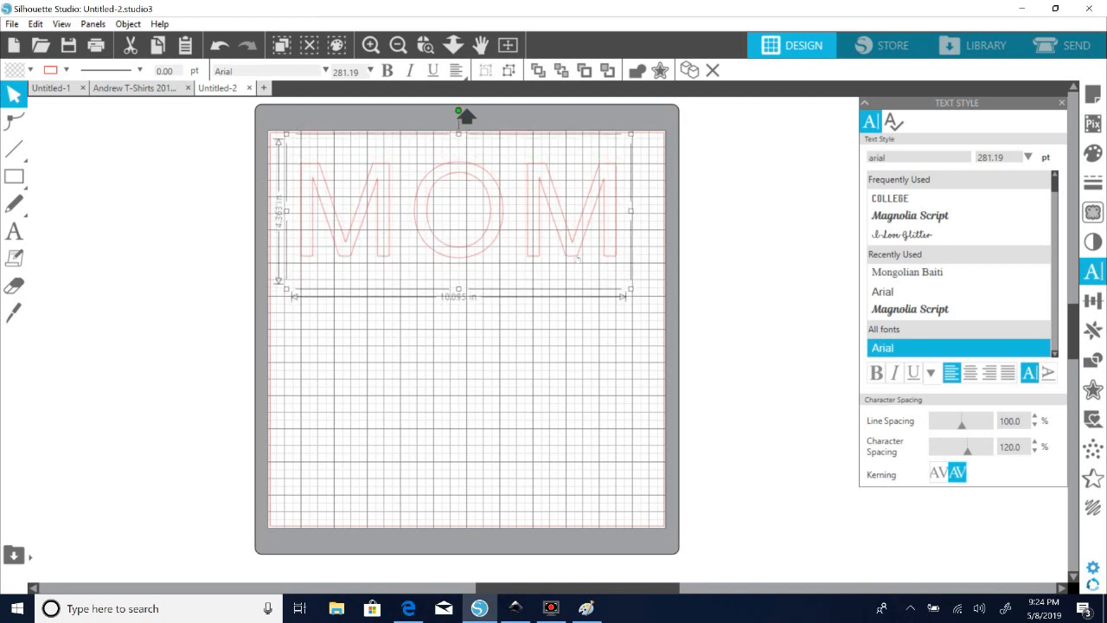
{"action": "left_click", "coordinate": [534, 311]}
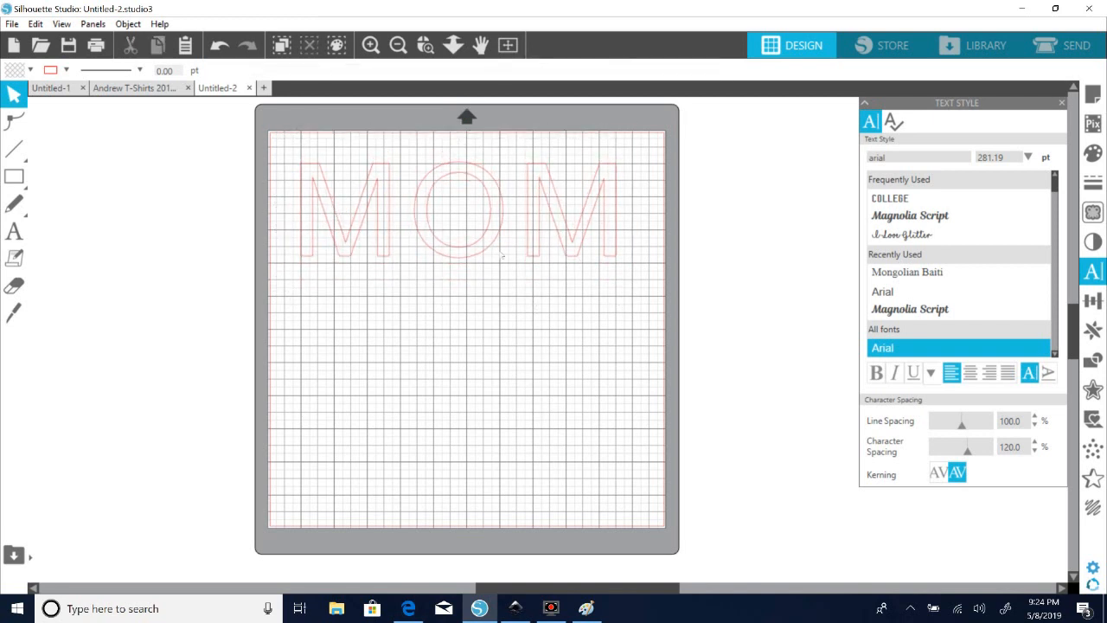
{"action": "left_click_drag", "start_coordinate": [498, 244], "coordinate": [497, 240]}
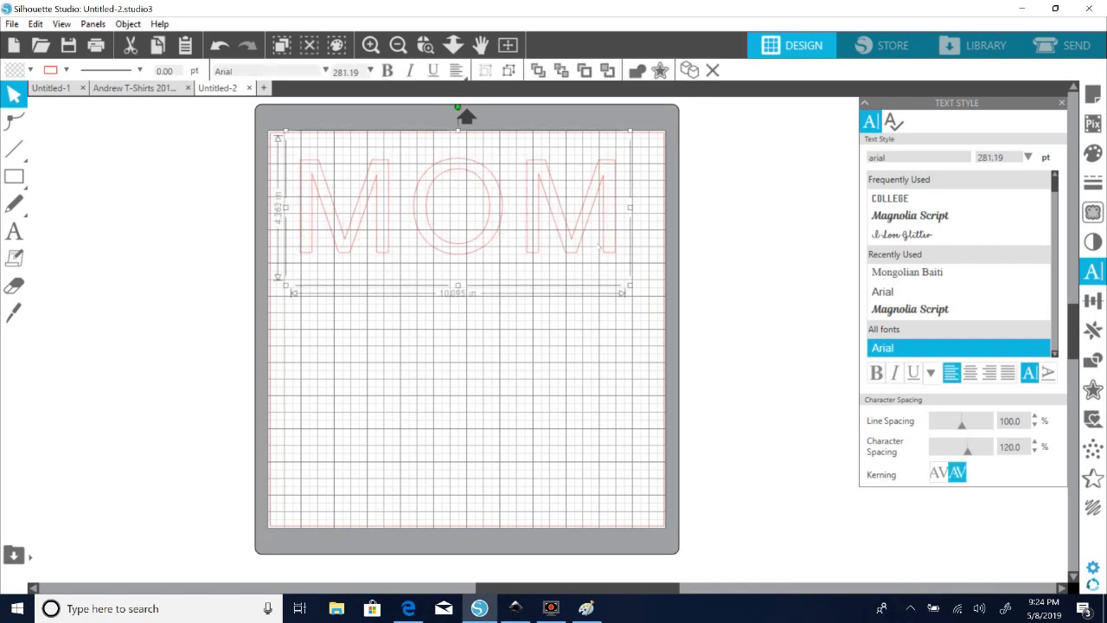
{"action": "left_click_drag", "start_coordinate": [614, 254], "coordinate": [619, 257]}
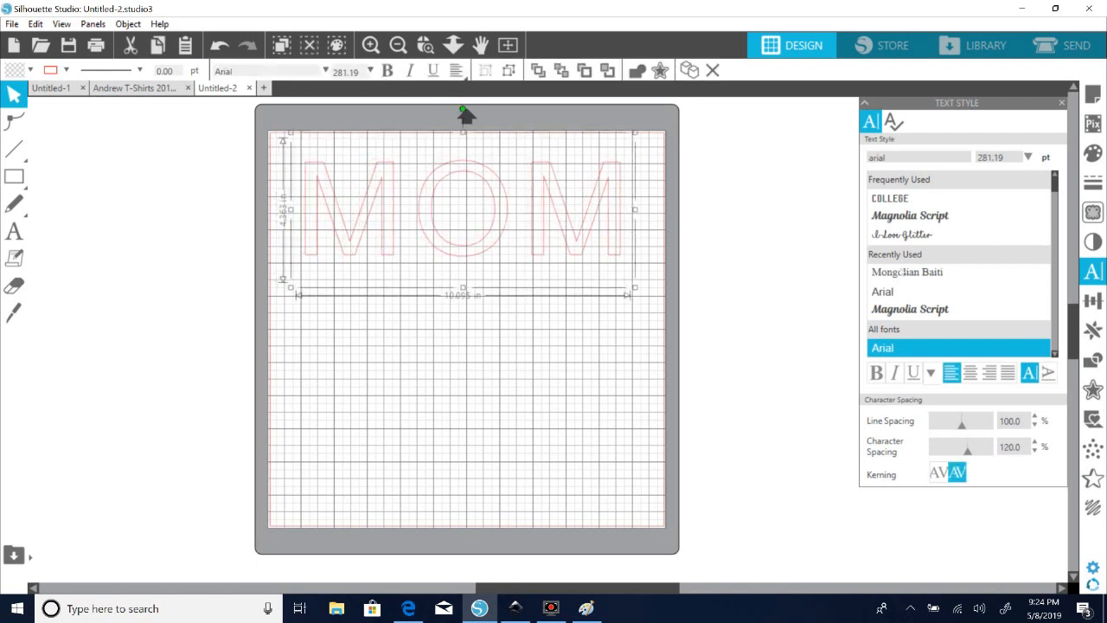
- Create a 0.125 in offset around the MOM text with square corners, and move the original text to the lower part of the mat
{"action": "left_click", "coordinate": [1063, 103]}
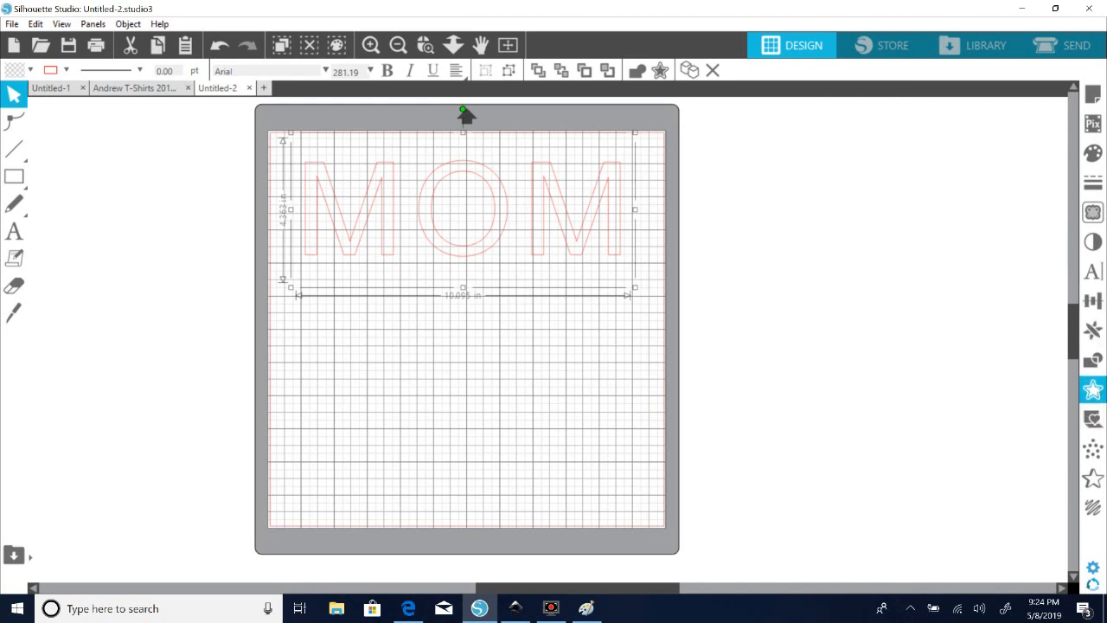
{"action": "left_click", "coordinate": [1092, 389]}
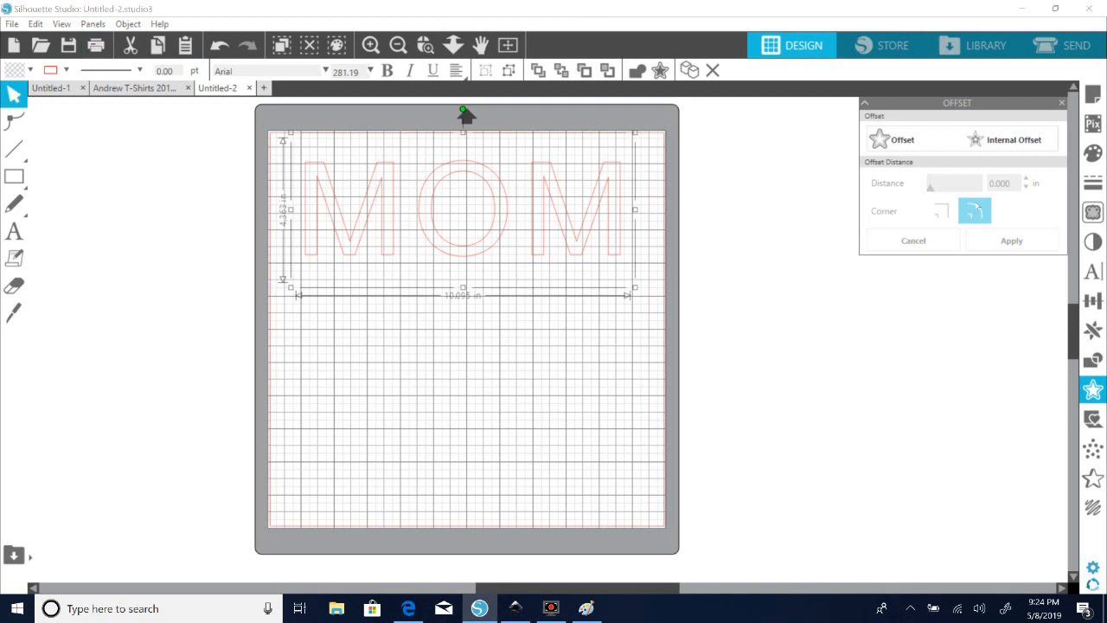
{"action": "left_click", "coordinate": [902, 141]}
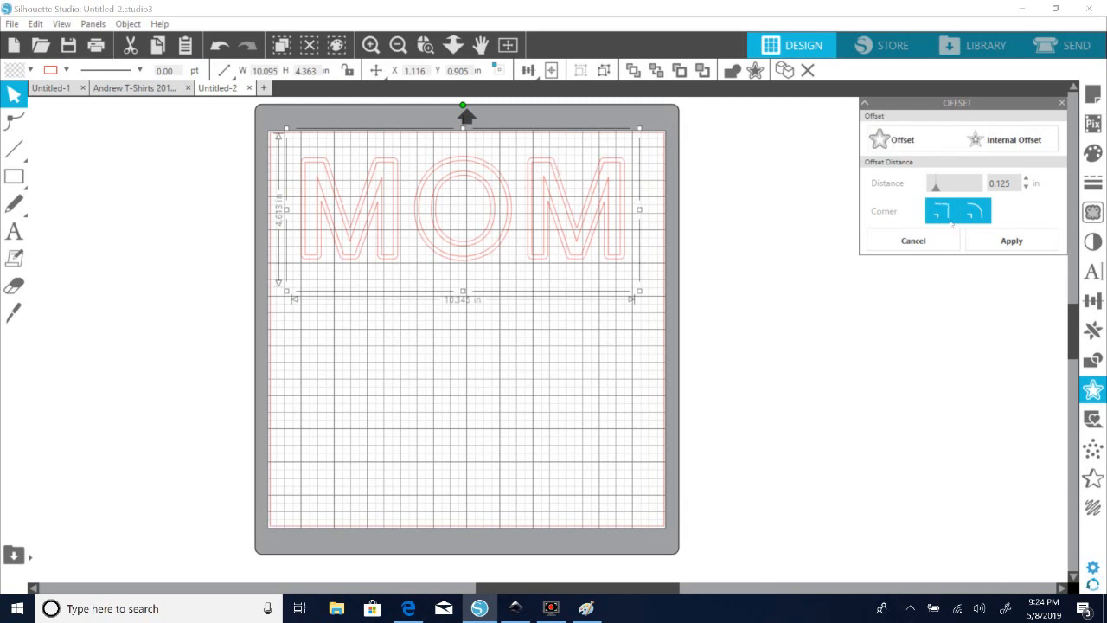
{"action": "left_click", "coordinate": [943, 216]}
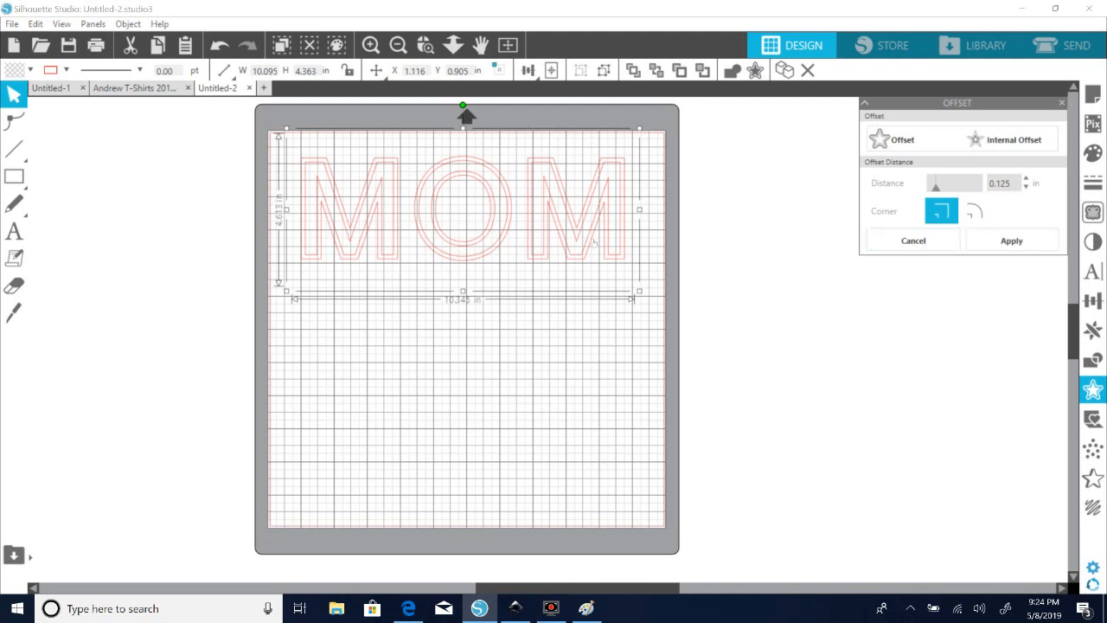
{"action": "left_click_drag", "start_coordinate": [500, 233], "coordinate": [500, 439]}
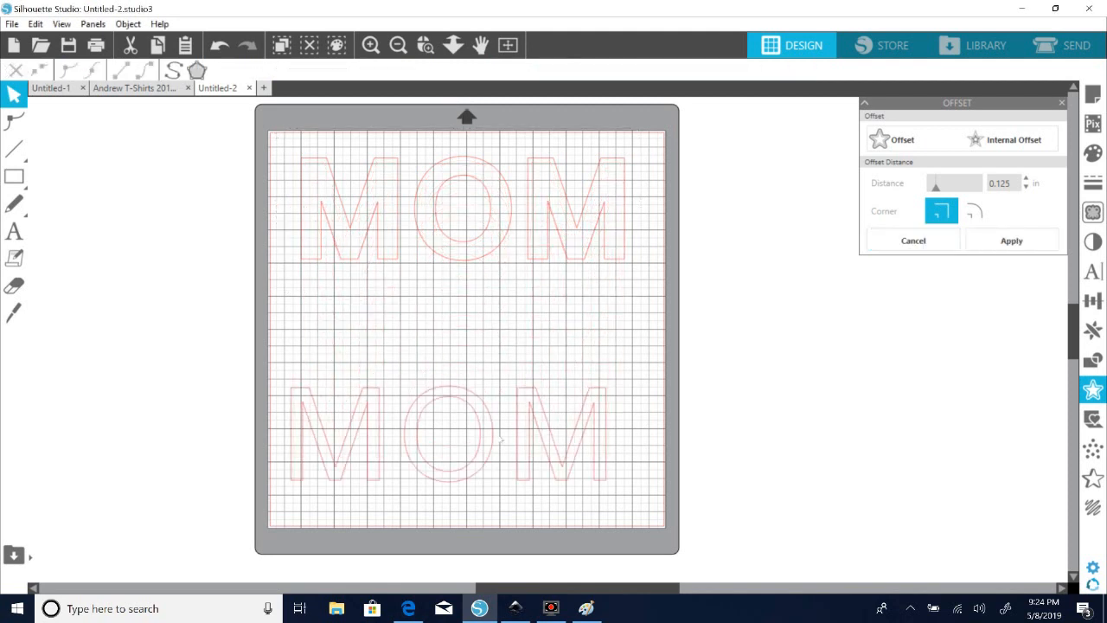
- Try moving the first M of the offset outline slightly left on its own, and undo the move
{"action": "double_click", "coordinate": [466, 238]}
{"action": "left_click_drag", "start_coordinate": [398, 259], "coordinate": [387, 259]}
{"action": "left_click", "coordinate": [411, 310]}
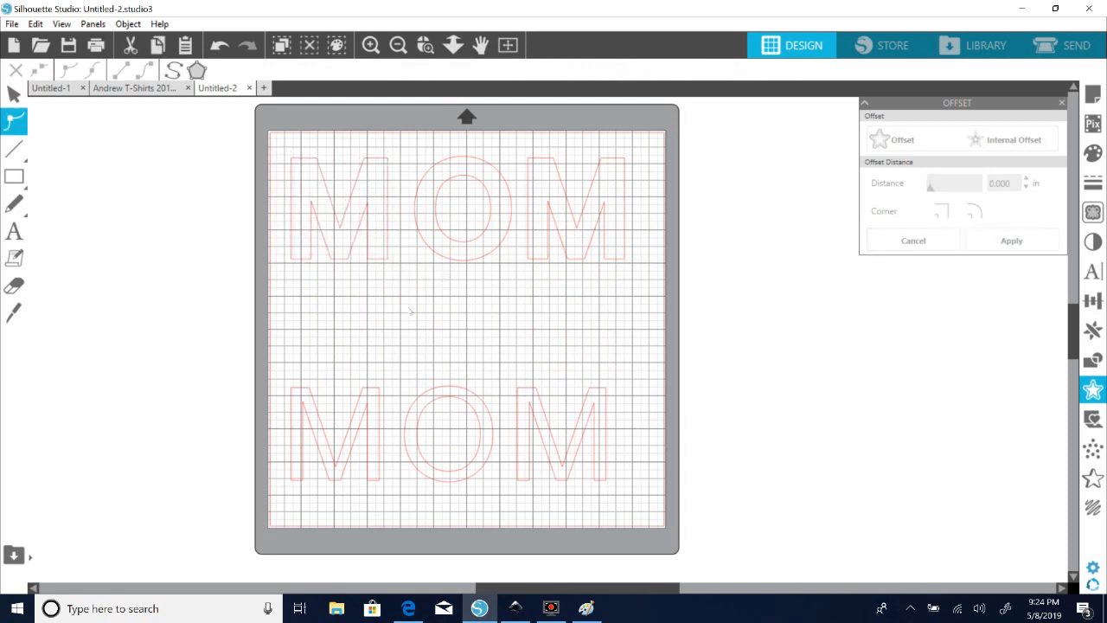
{"action": "left_click", "coordinate": [219, 47]}
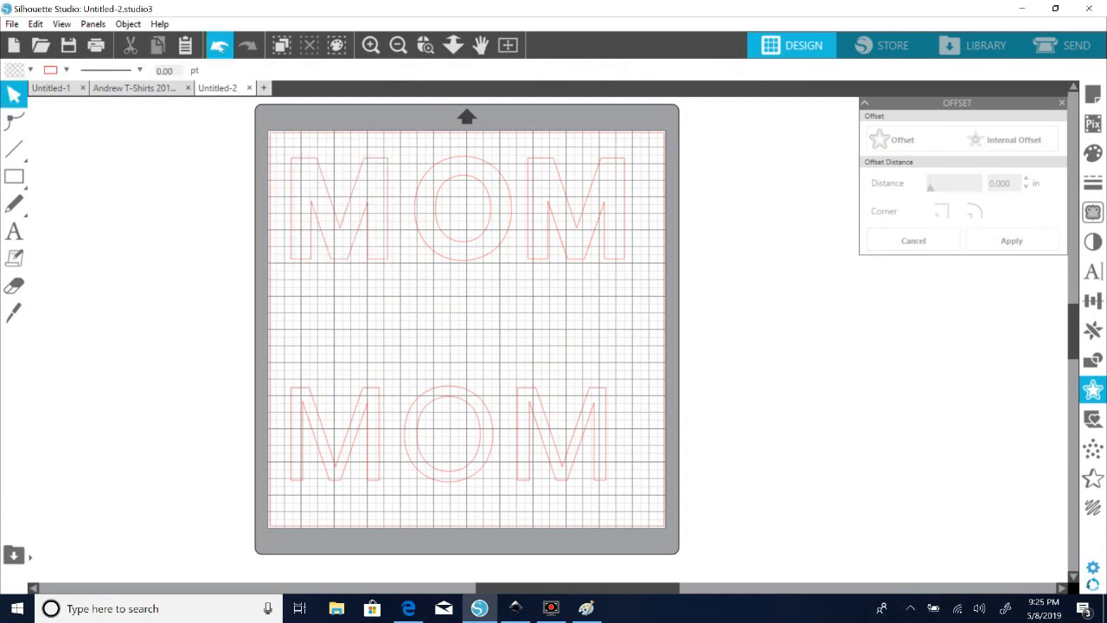
{"action": "left_click", "coordinate": [219, 48]}
{"action": "left_click", "coordinate": [219, 48]}
{"action": "left_click", "coordinate": [219, 48]}
{"action": "left_click", "coordinate": [218, 47]}
- Group the three offset letters at the top of the mat into one object
{"action": "left_click_drag", "start_coordinate": [292, 145], "coordinate": [630, 271]}
{"action": "right_click", "coordinate": [627, 264]}
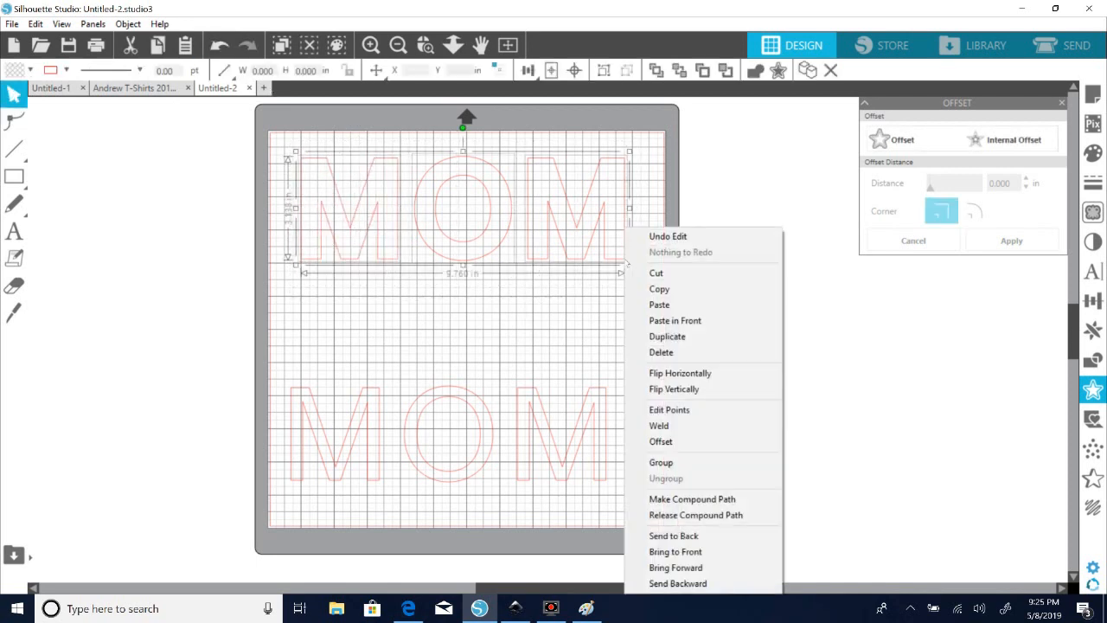
{"action": "left_click", "coordinate": [677, 463]}
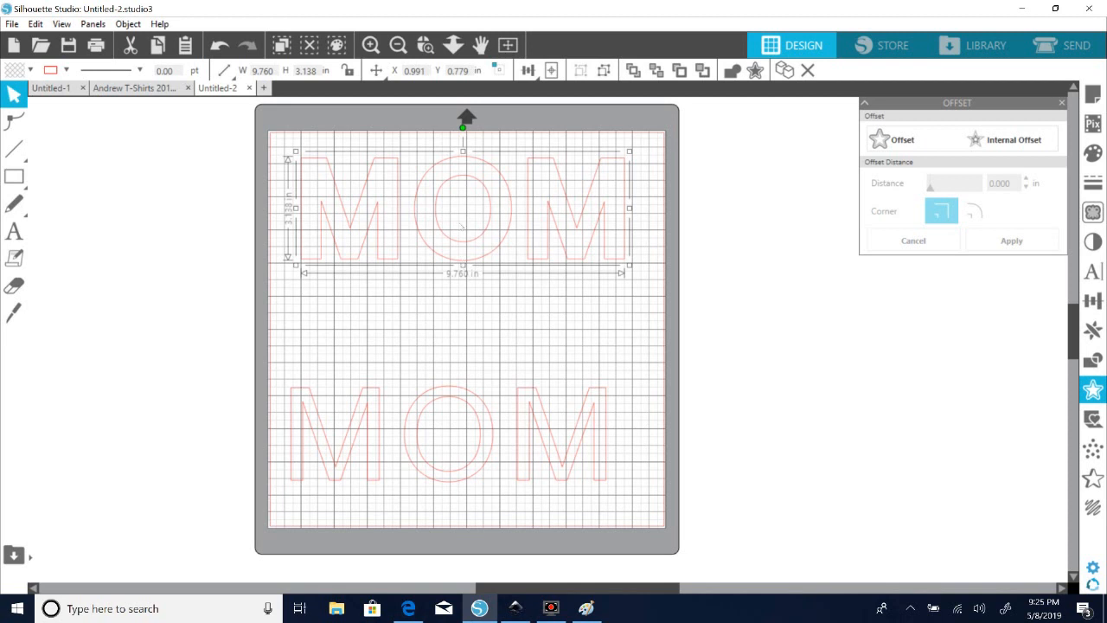
- Move the grouped offset letters beyond the mat's lower right edge and return the original MOM text to the top of the mat
{"action": "left_click_drag", "start_coordinate": [529, 415], "coordinate": [572, 308]}
{"action": "left_click", "coordinate": [973, 211]}
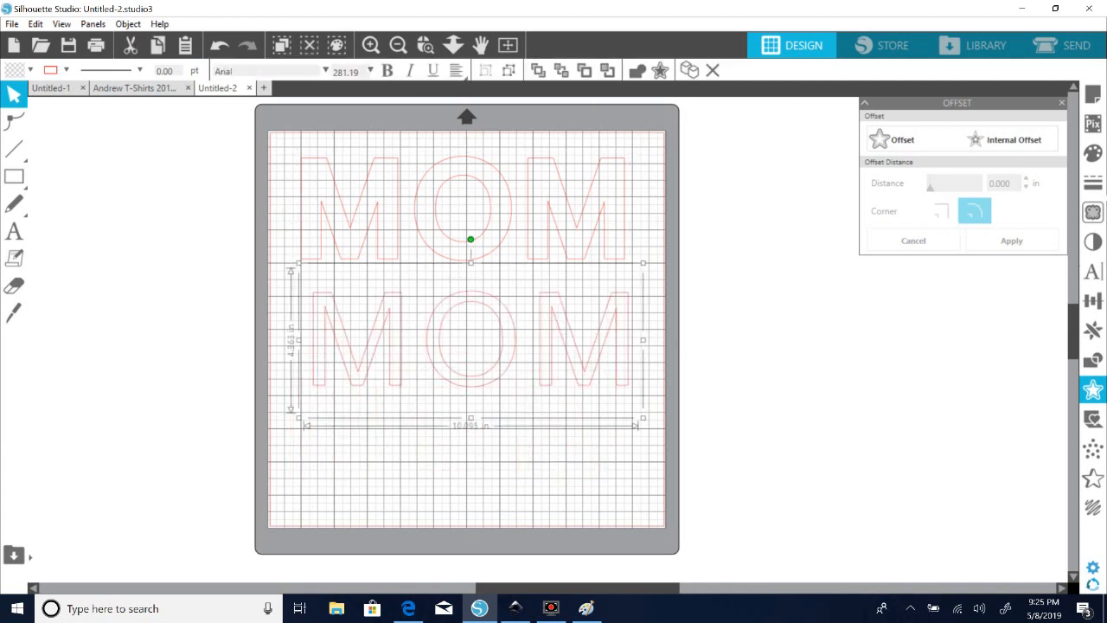
{"action": "left_click_drag", "start_coordinate": [570, 342], "coordinate": [581, 433]}
{"action": "left_click_drag", "start_coordinate": [573, 389], "coordinate": [556, 341]}
{"action": "left_click_drag", "start_coordinate": [545, 257], "coordinate": [998, 454]}
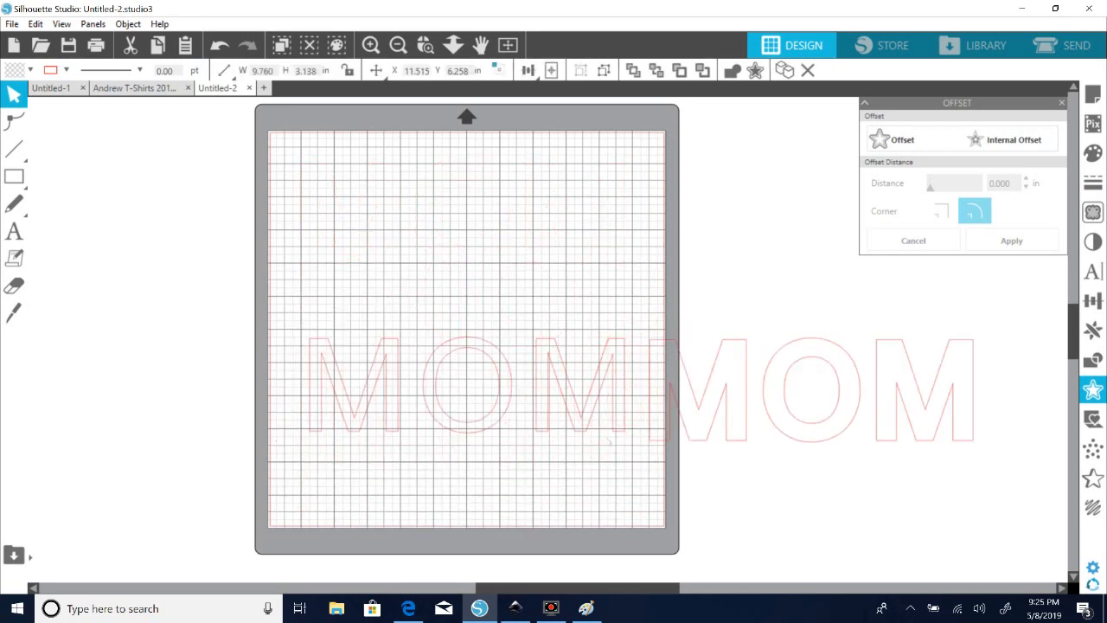
{"action": "left_click_drag", "start_coordinate": [628, 433], "coordinate": [625, 251]}
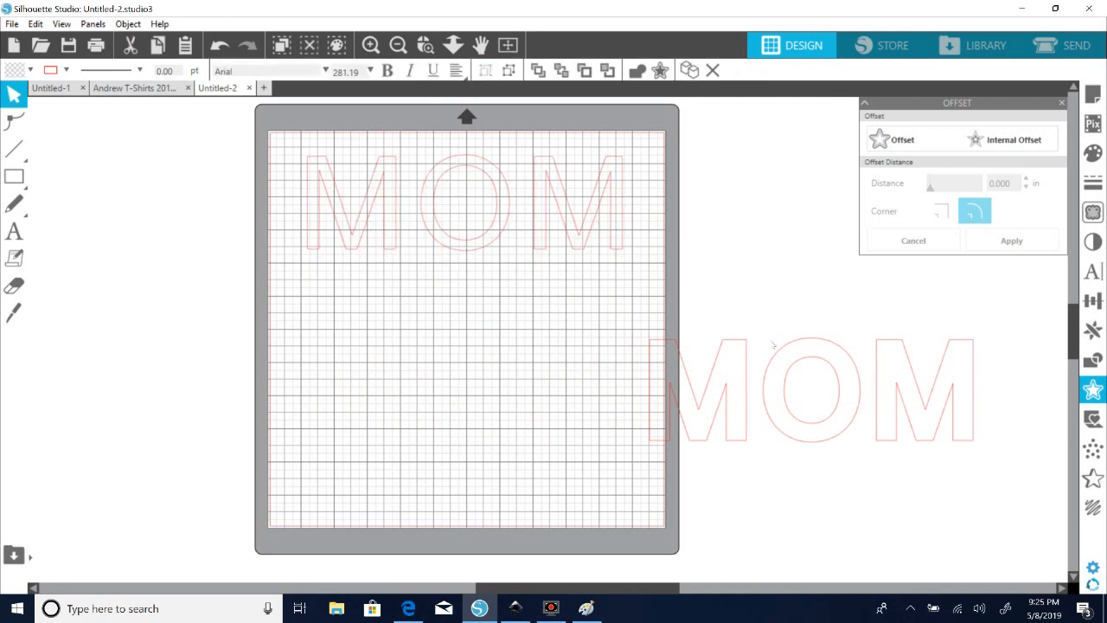
- Move the grouped offset letters to the lower part of the mat and create a 0.075 in square-cornered offset around the original MOM text
{"action": "left_click_drag", "start_coordinate": [749, 352], "coordinate": [403, 369]}
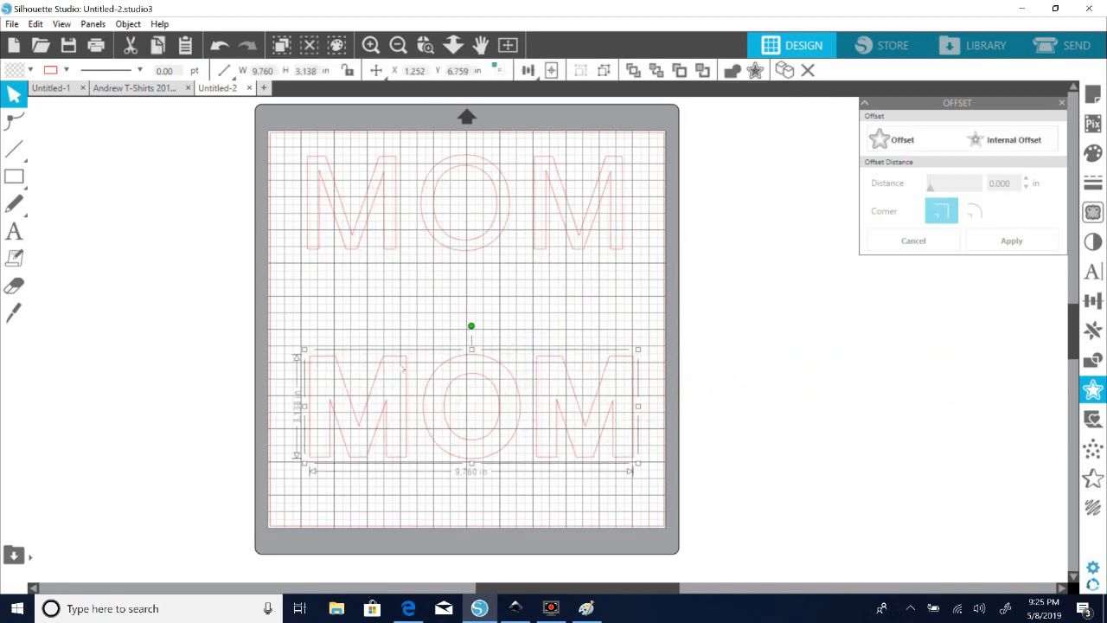
{"action": "left_click", "coordinate": [385, 285]}
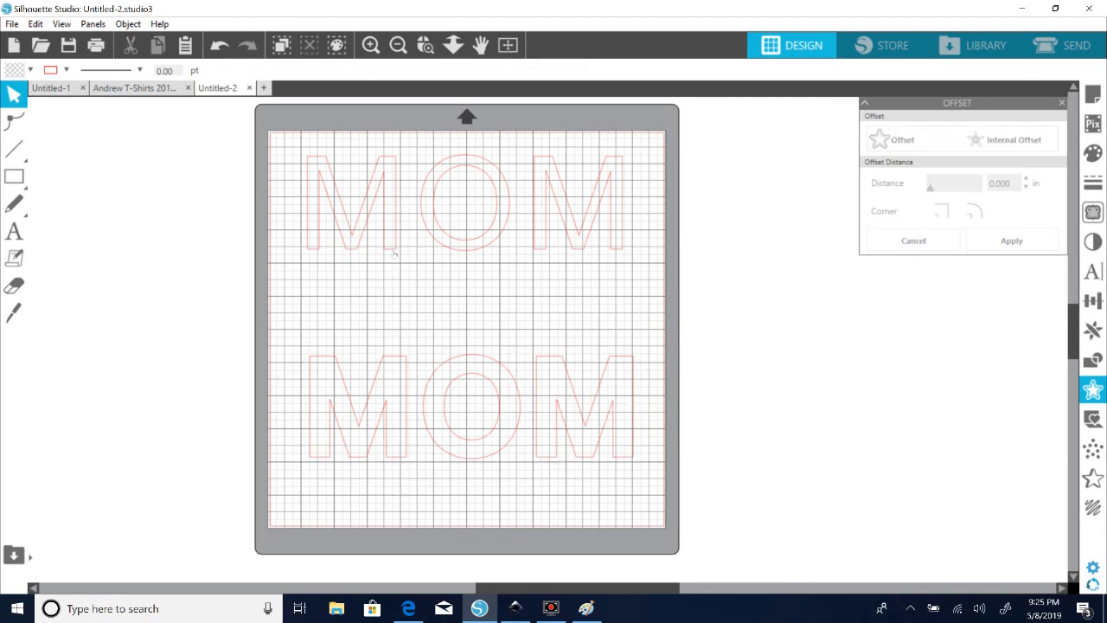
{"action": "left_click", "coordinate": [394, 253]}
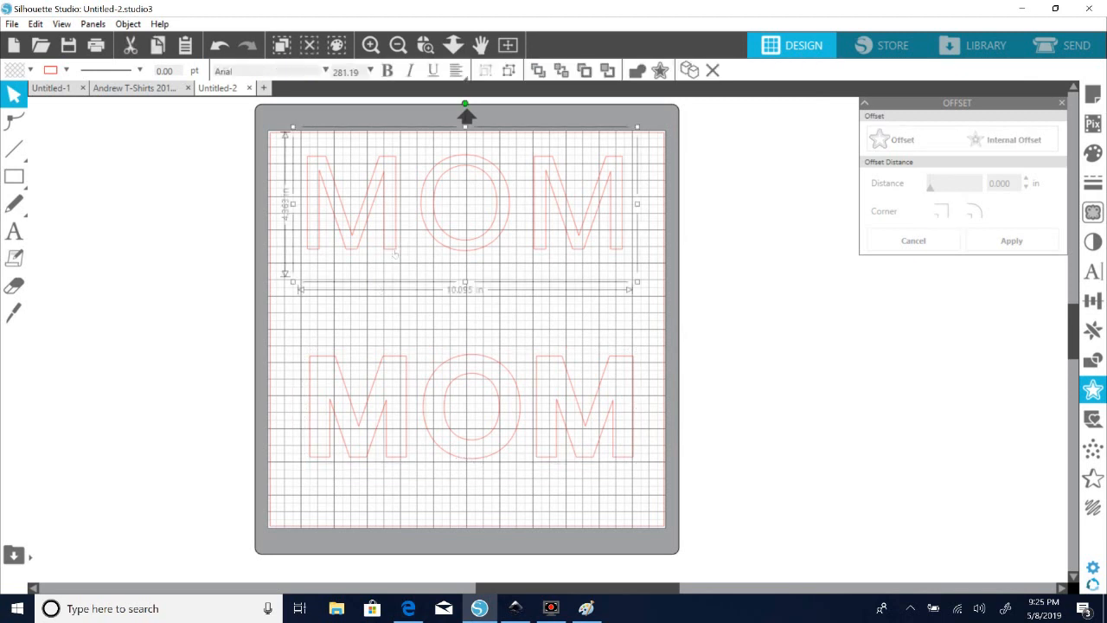
{"action": "left_click", "coordinate": [903, 143]}
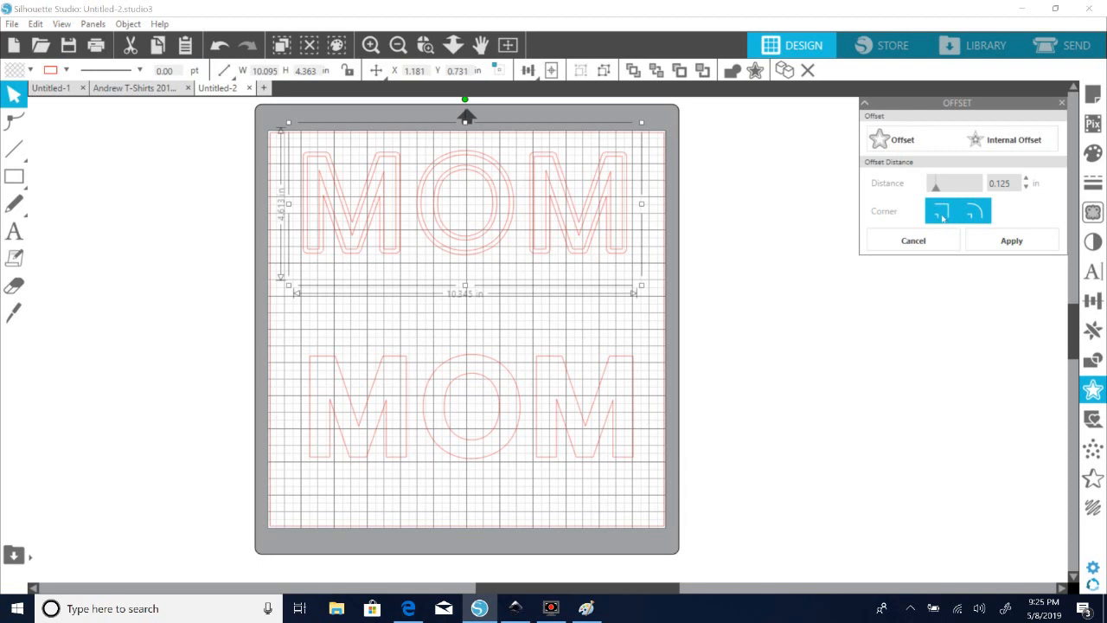
{"action": "left_click", "coordinate": [942, 213]}
{"action": "key", "text": "ctrl+z"}
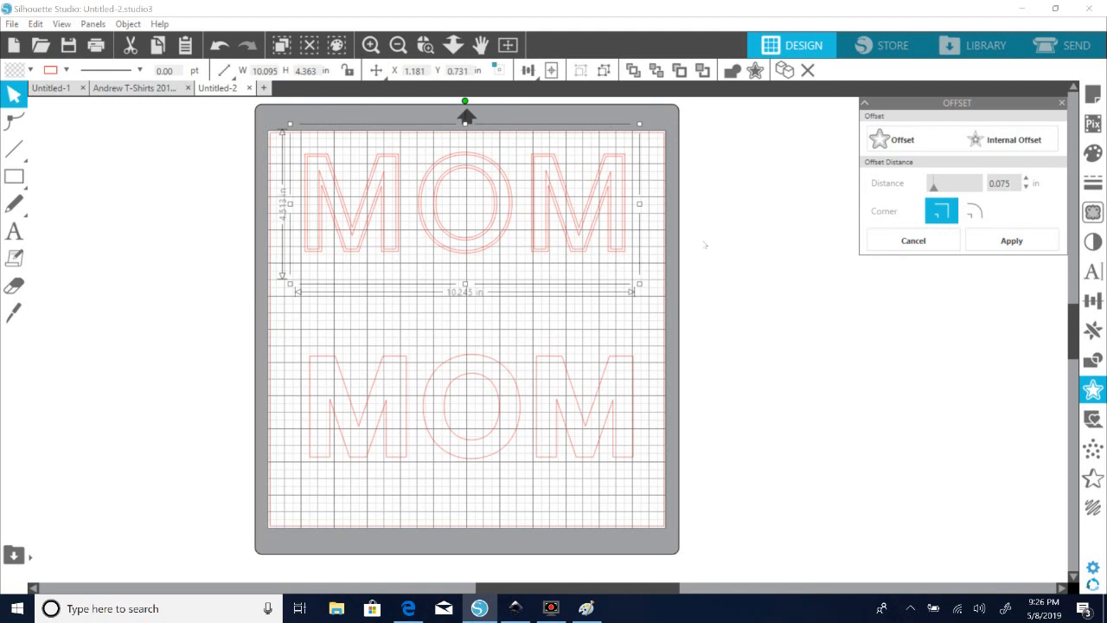
- Move the original MOM text beyond the mat's right edge and group the three new offset letters into one object
{"action": "left_click_drag", "start_coordinate": [459, 161], "coordinate": [773, 267]}
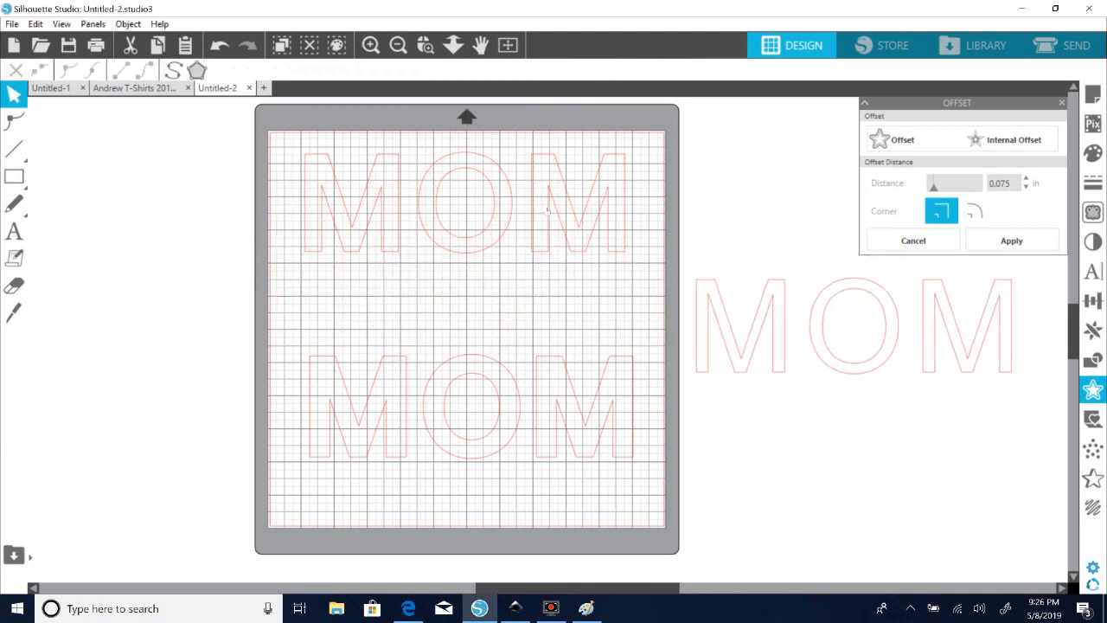
{"action": "left_click_drag", "start_coordinate": [277, 129], "coordinate": [632, 268]}
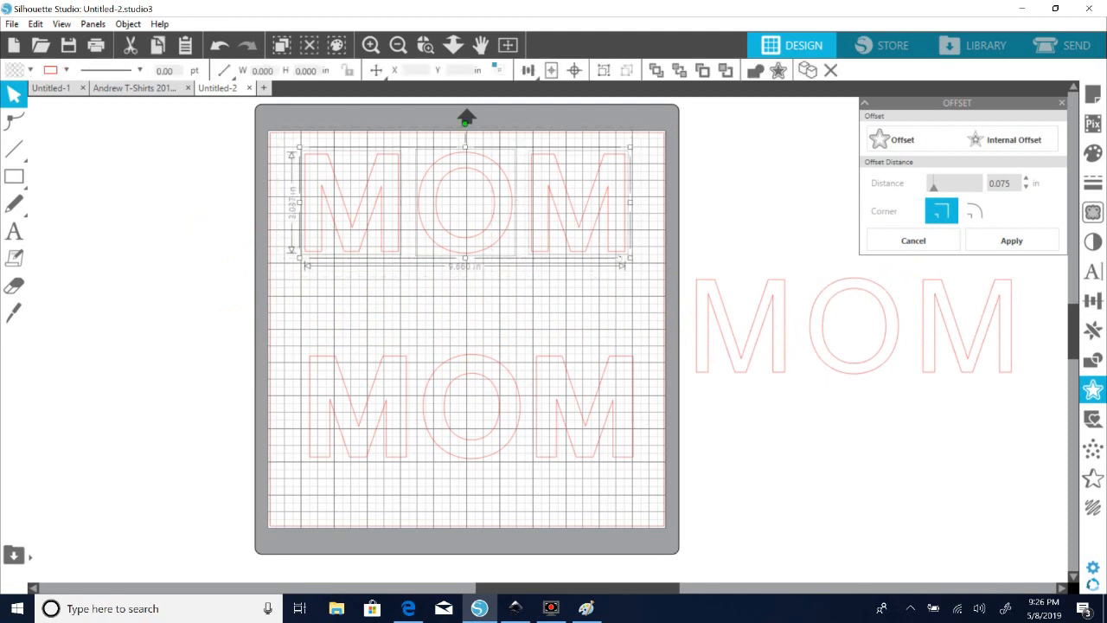
{"action": "right_click", "coordinate": [620, 226]}
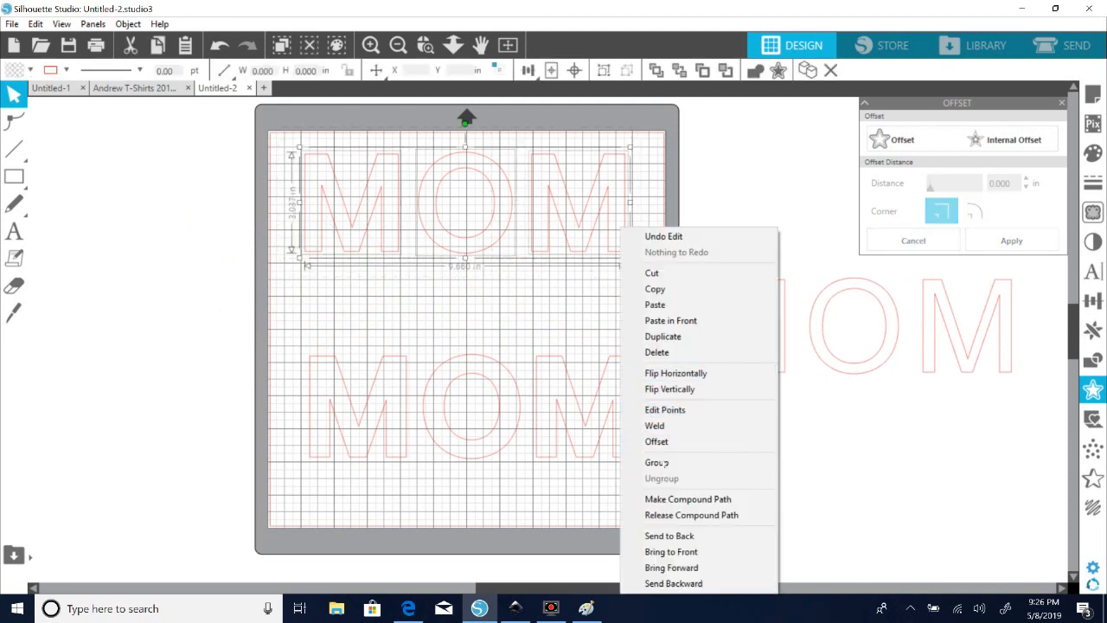
{"action": "left_click", "coordinate": [657, 463]}
- Stack the three MOM designs down the mat, with the original text on top, the 0.075 in offset in the middle and the larger offset lowest
{"action": "left_click_drag", "start_coordinate": [552, 266], "coordinate": [556, 338]}
{"action": "left_click", "coordinate": [746, 377]}
{"action": "left_click_drag", "start_coordinate": [696, 358], "coordinate": [294, 220]}
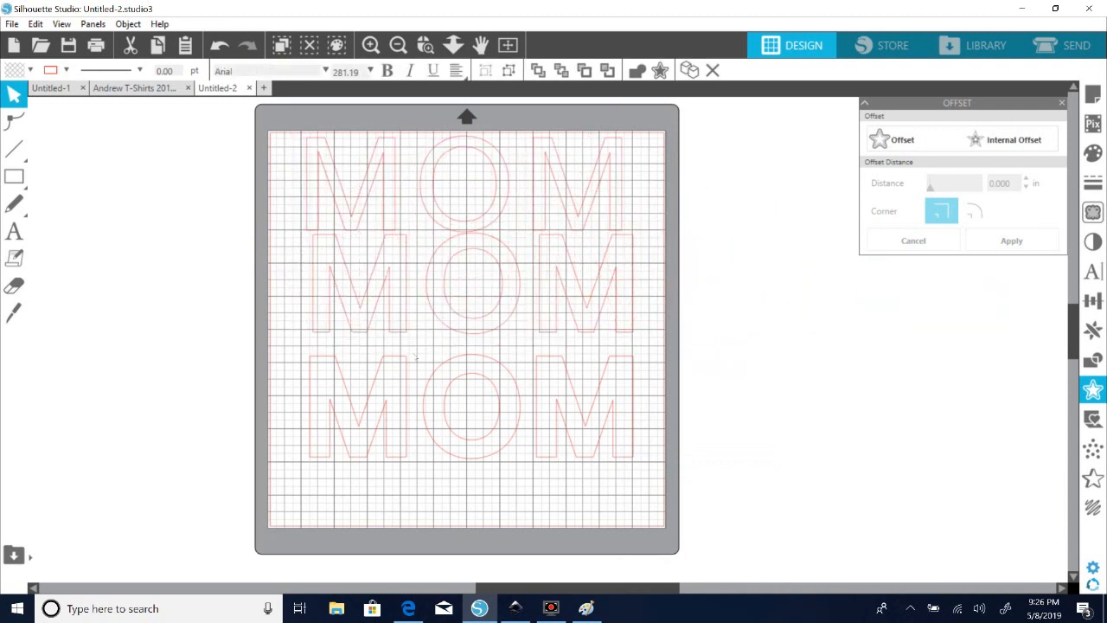
{"action": "left_click_drag", "start_coordinate": [489, 370], "coordinate": [484, 412]}
{"action": "left_click_drag", "start_coordinate": [480, 334], "coordinate": [479, 360]}
{"action": "left_click_drag", "start_coordinate": [493, 231], "coordinate": [493, 235]}
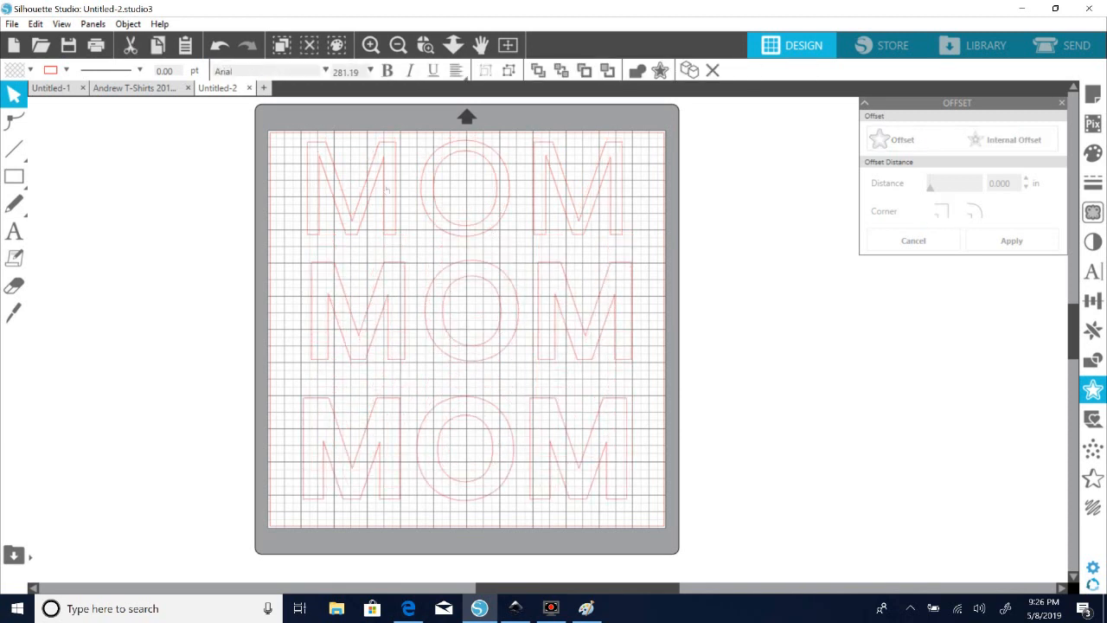
{"action": "left_click", "coordinate": [323, 171]}
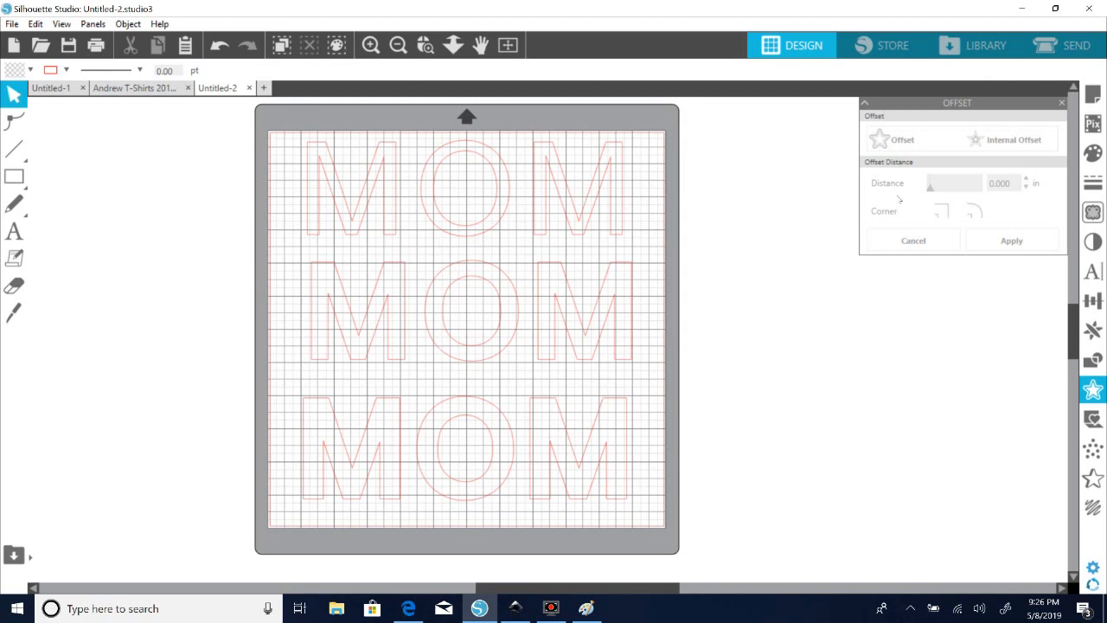
- Fill the original MOM text at the top of the mat with red
{"action": "left_click", "coordinate": [1093, 154]}
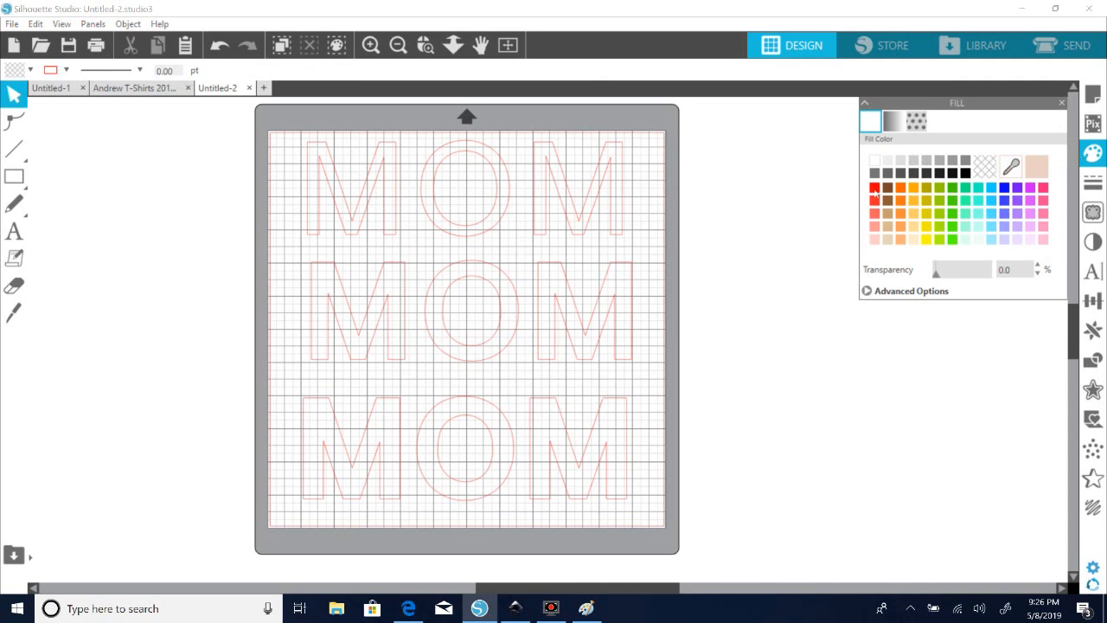
{"action": "left_click", "coordinate": [626, 233]}
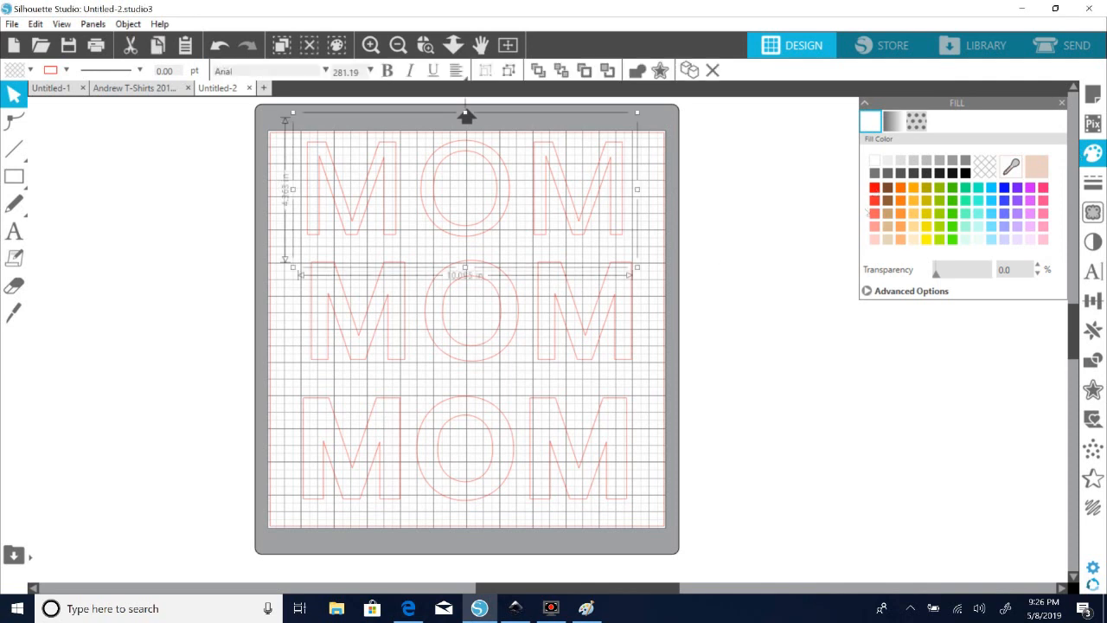
{"action": "left_click", "coordinate": [874, 187]}
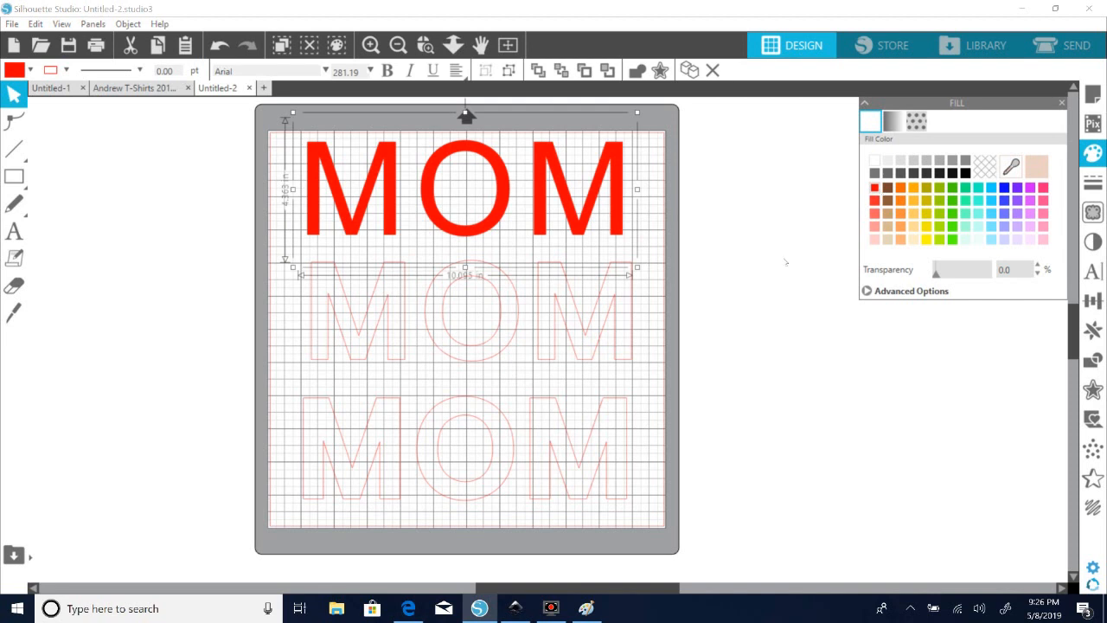
- Fill the middle MOM offset with gray and the lowest MOM offset with black
{"action": "left_click", "coordinate": [628, 361]}
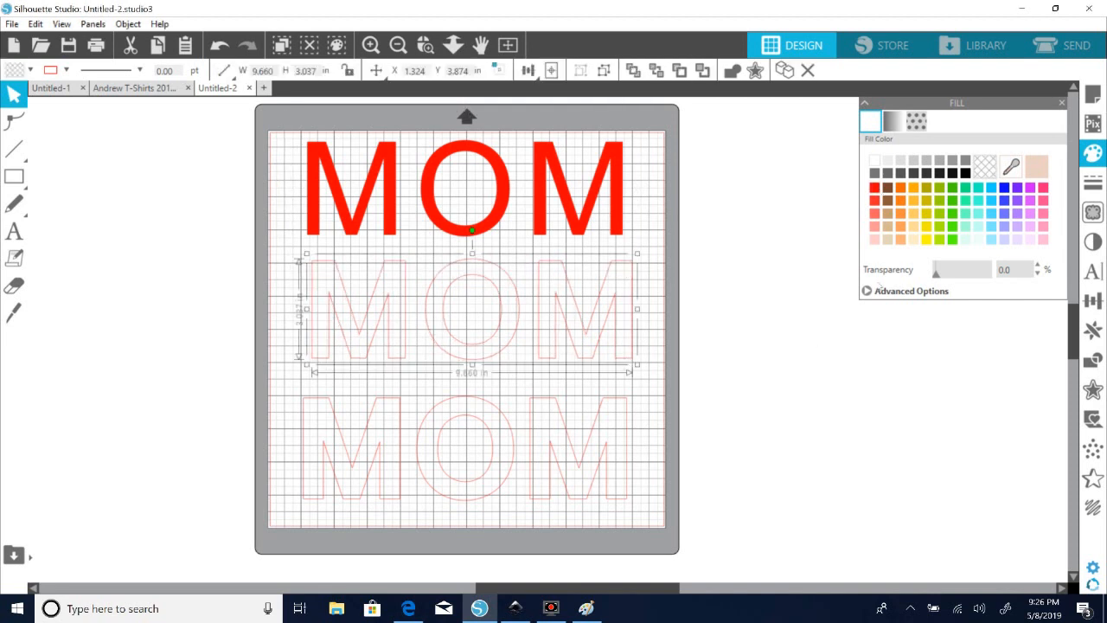
{"action": "left_click", "coordinate": [965, 161]}
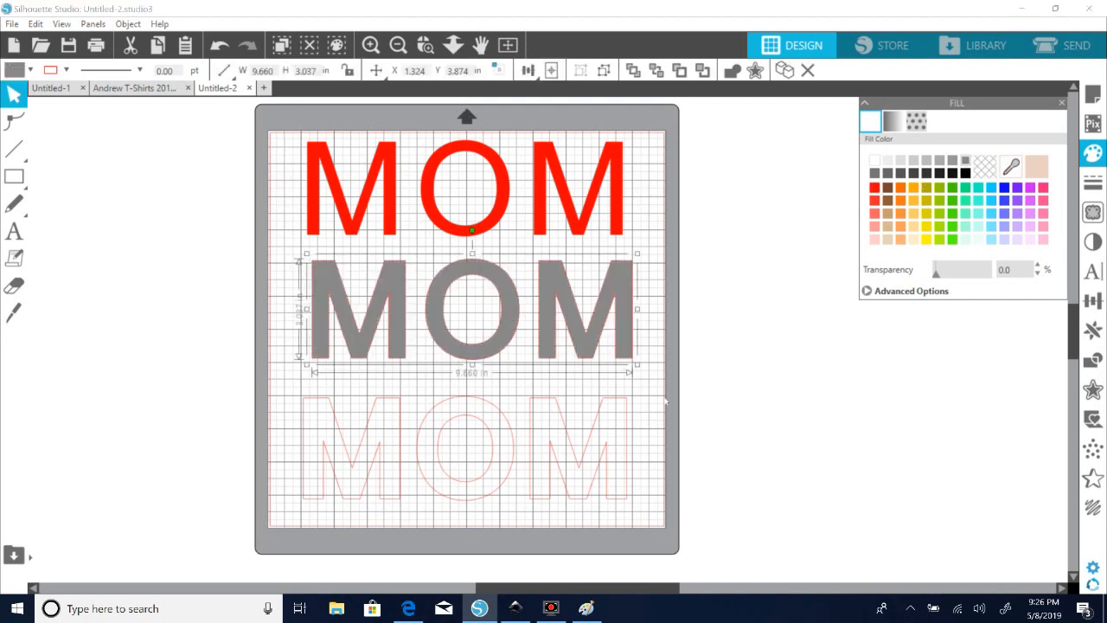
{"action": "left_click", "coordinate": [627, 416]}
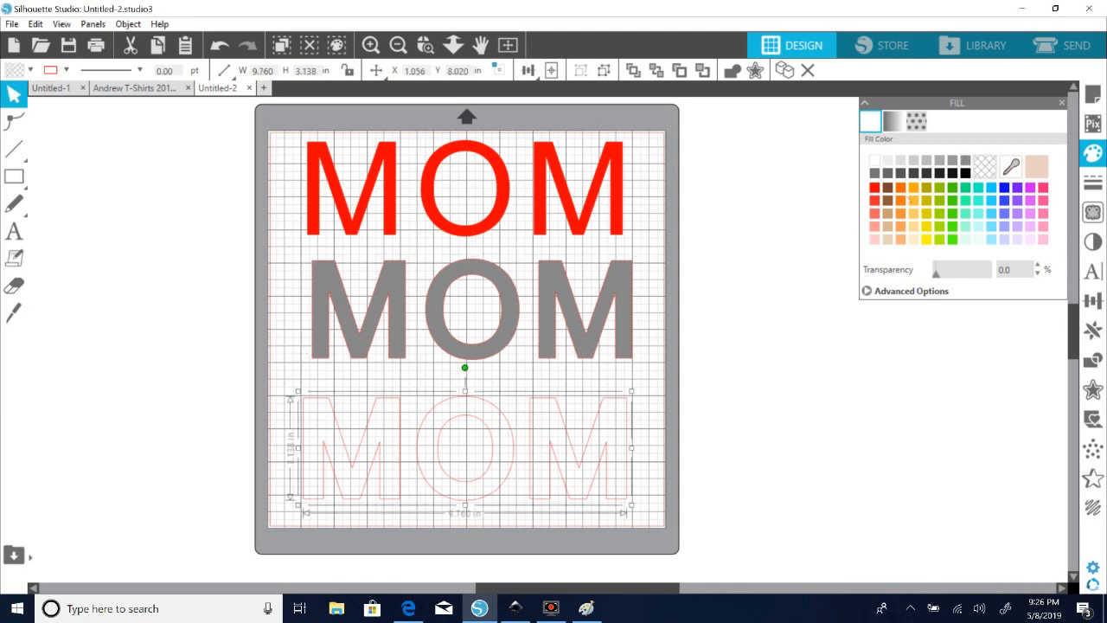
{"action": "left_click", "coordinate": [966, 173]}
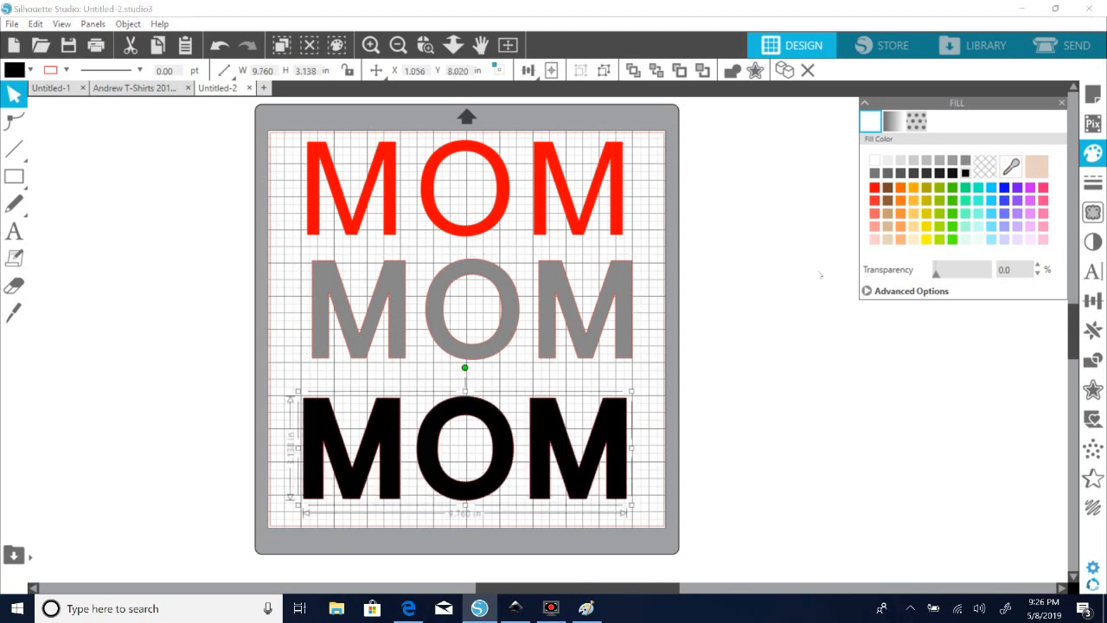
{"action": "left_click", "coordinate": [650, 365]}
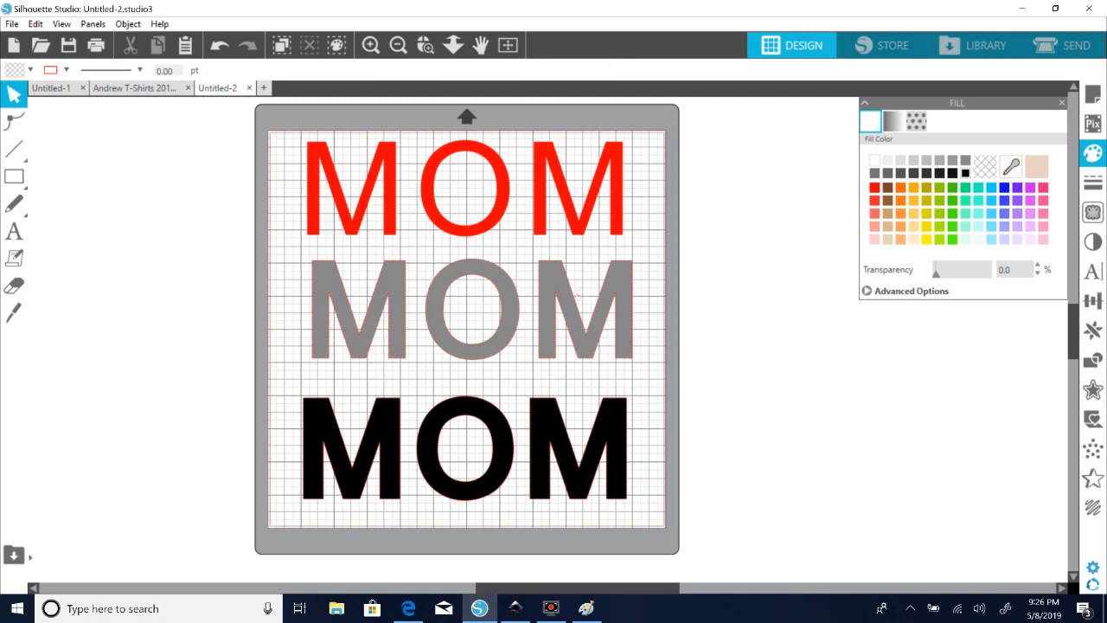
- Set the line color of the middle MOM offset to the same gray as its fill
{"action": "left_click", "coordinate": [578, 297]}
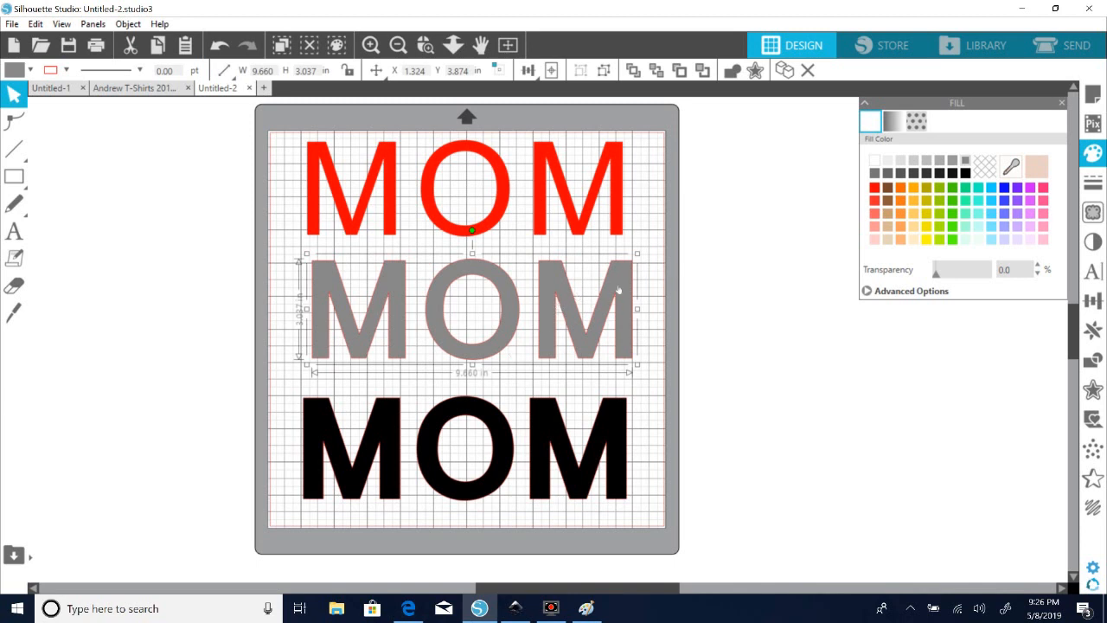
{"action": "left_click", "coordinate": [1094, 184]}
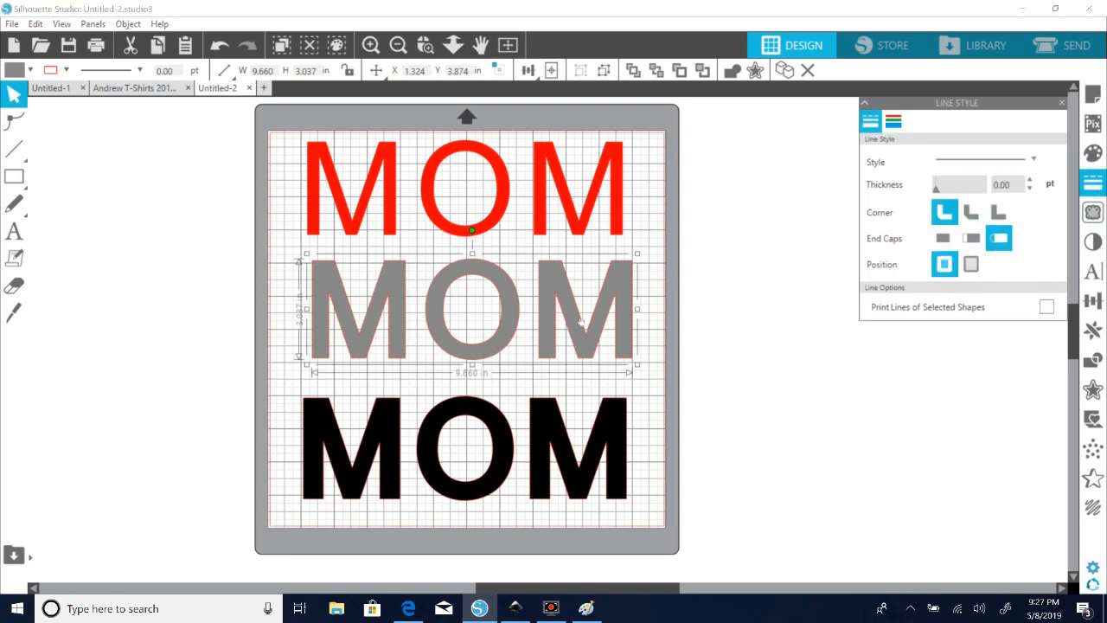
{"action": "left_click_drag", "start_coordinate": [583, 322], "coordinate": [584, 321]}
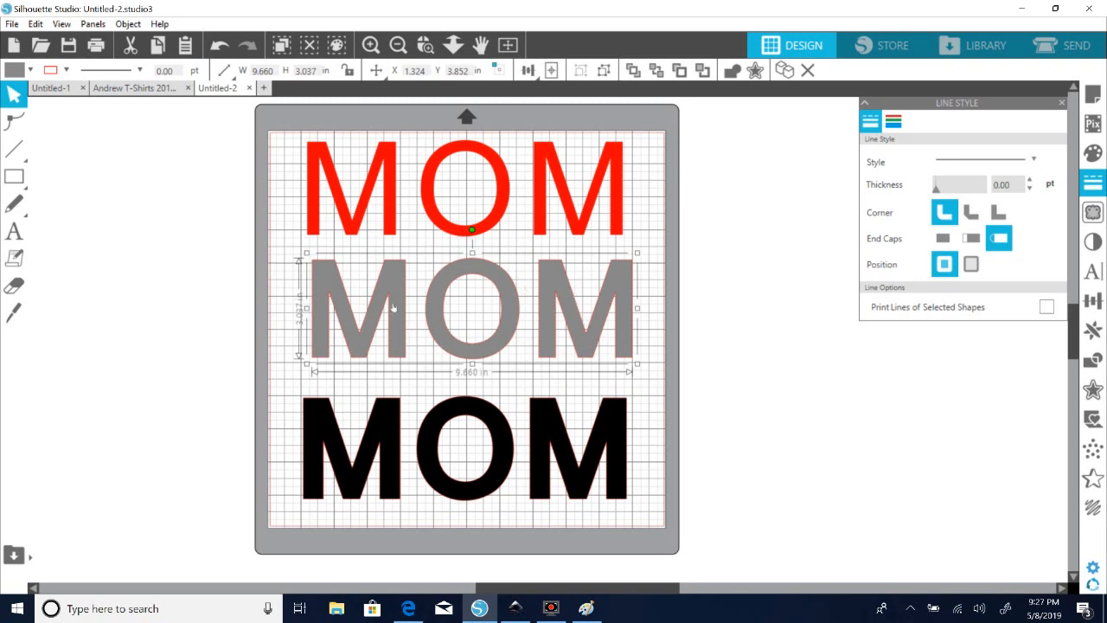
{"action": "left_click", "coordinate": [893, 123]}
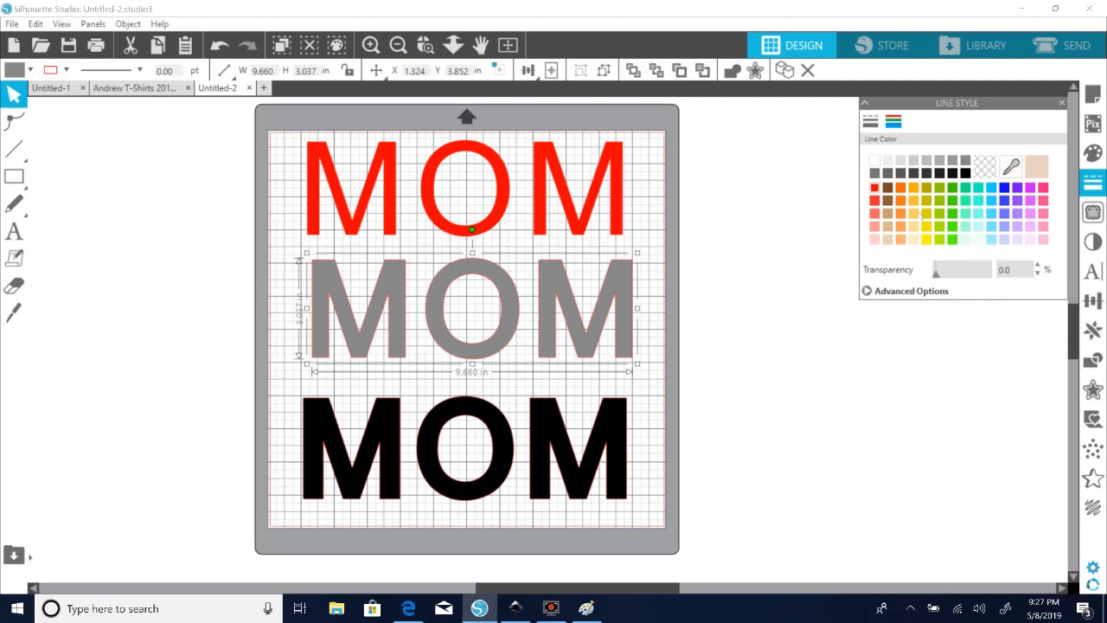
{"action": "left_click", "coordinate": [967, 161]}
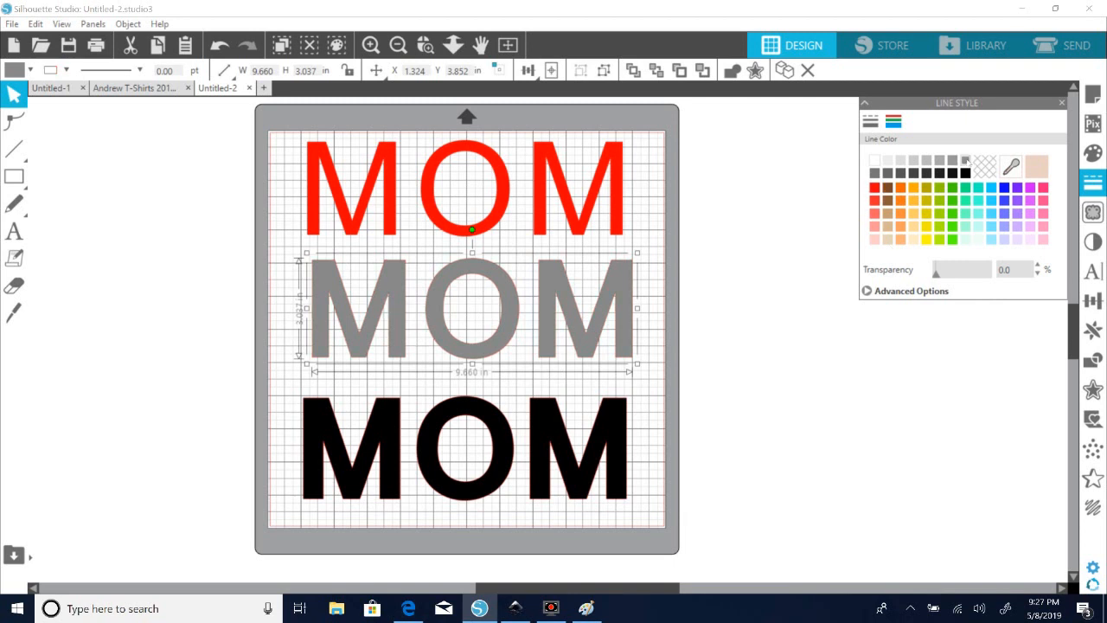
- Set the line color of the lowest MOM offset to black and close the line style settings
{"action": "left_click", "coordinate": [615, 425]}
{"action": "left_click", "coordinate": [968, 173]}
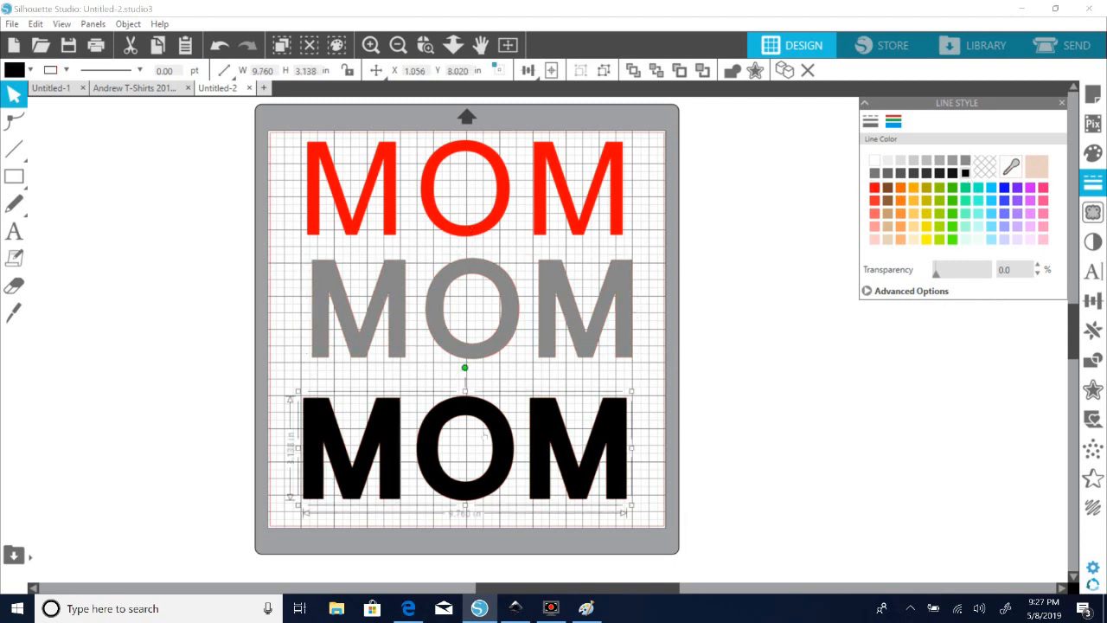
{"action": "left_click", "coordinate": [400, 437]}
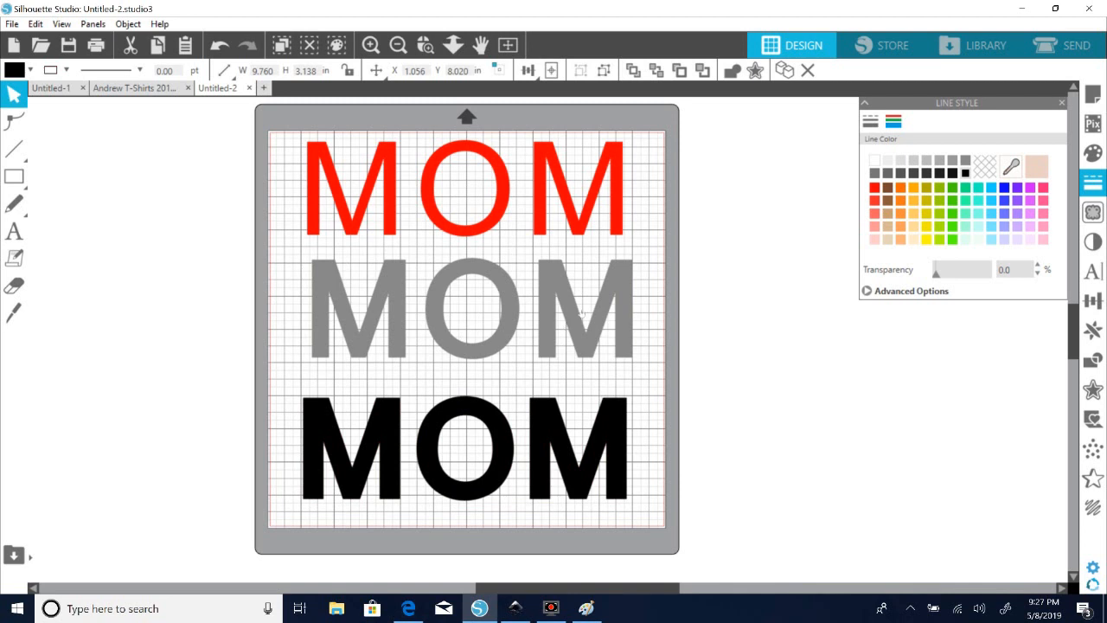
{"action": "left_click", "coordinate": [861, 356]}
{"action": "left_click", "coordinate": [1062, 103]}
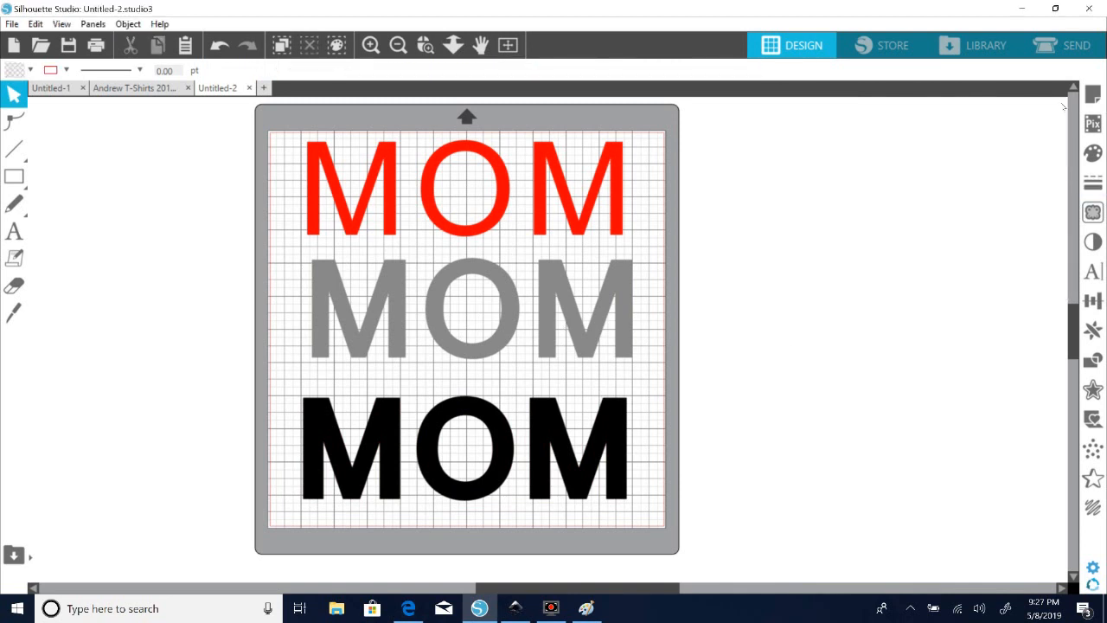
- Try laying the red MOM over the black MOM, and move it back to the top of the mat
{"action": "left_click_drag", "start_coordinate": [622, 168], "coordinate": [618, 422]}
{"action": "left_click_drag", "start_coordinate": [619, 423], "coordinate": [619, 164]}
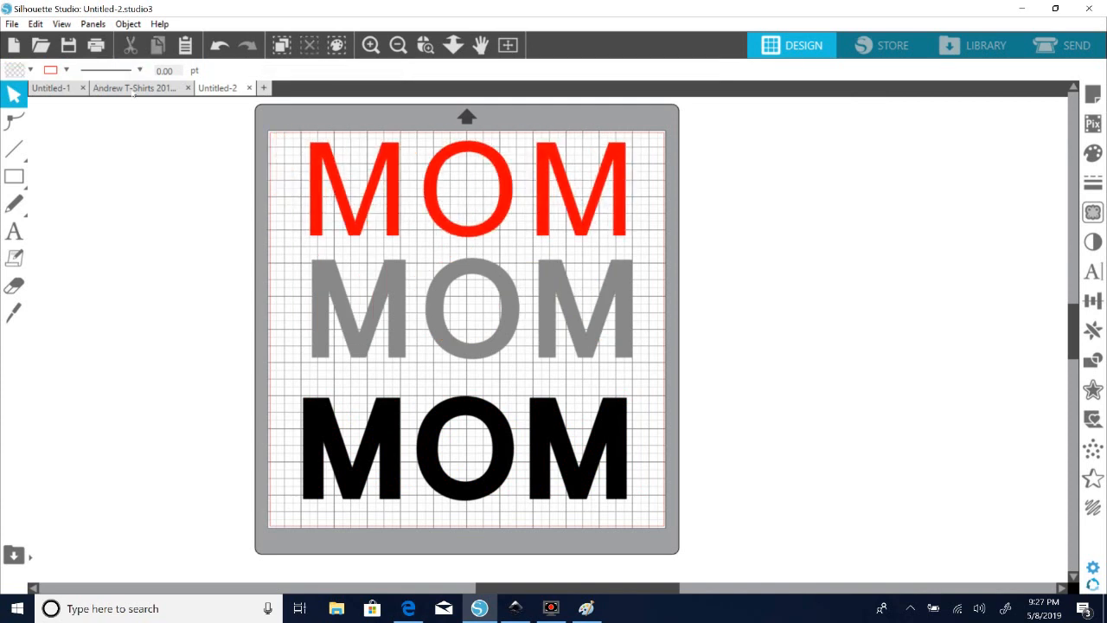
- Hide the grid on the cutting mat
{"action": "left_click", "coordinate": [35, 23]}
{"action": "mouse_move", "coordinate": [72, 29]}
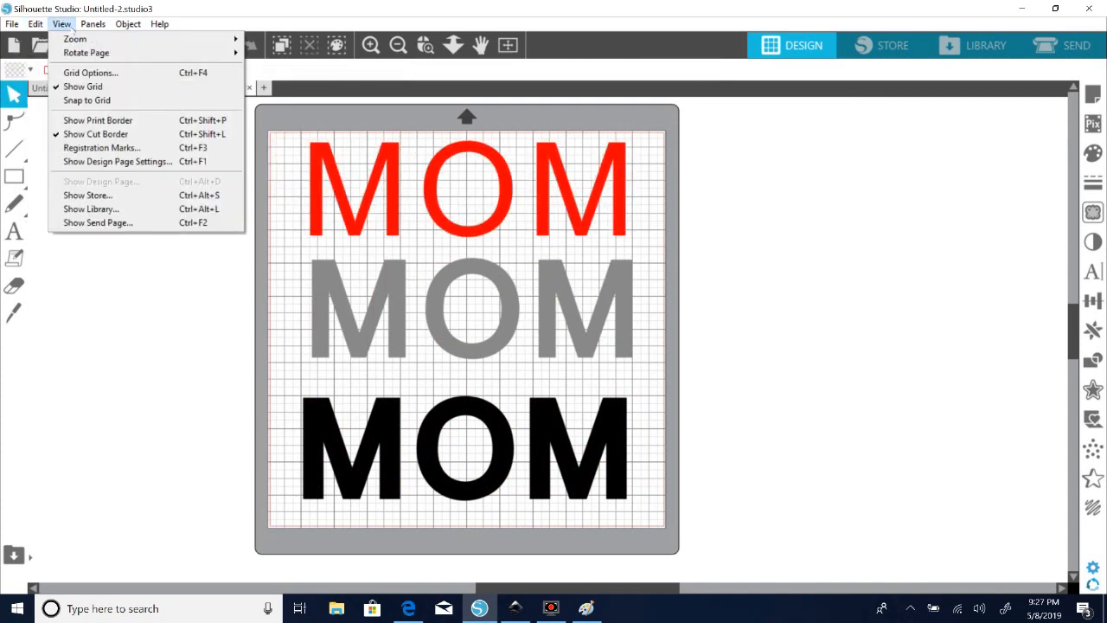
{"action": "left_click", "coordinate": [79, 87]}
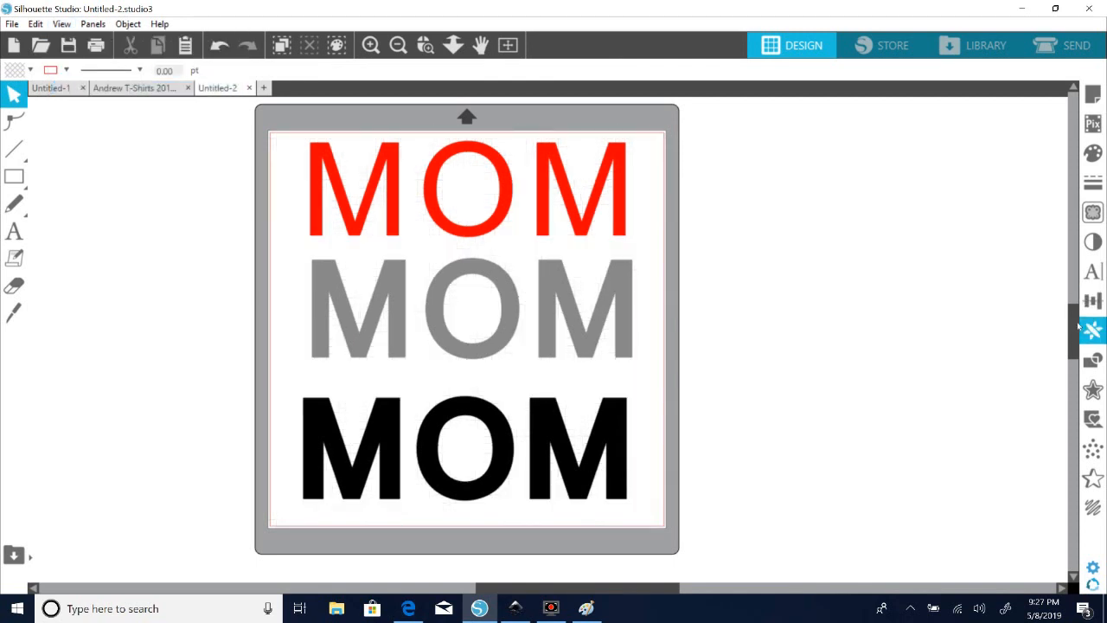
{"action": "scroll", "coordinate": [1074, 323], "scroll_direction": "up", "scroll_amount": 1}
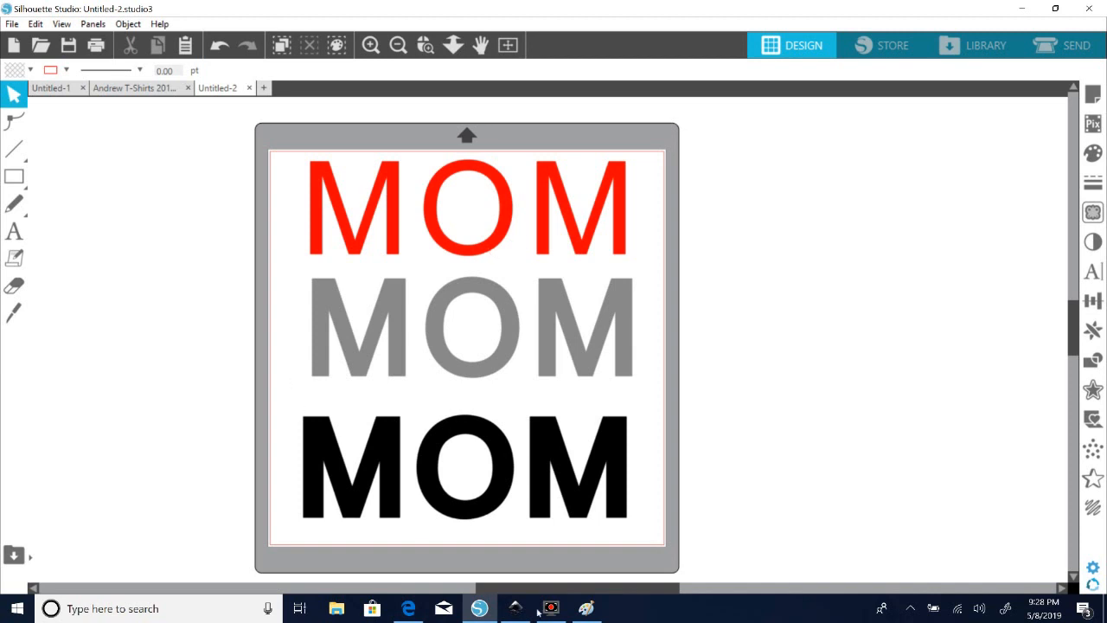
- Switch to Paint, paste the copied screenshot of the MOM designs and shift it up and left on the canvas
{"action": "left_click", "coordinate": [586, 608]}
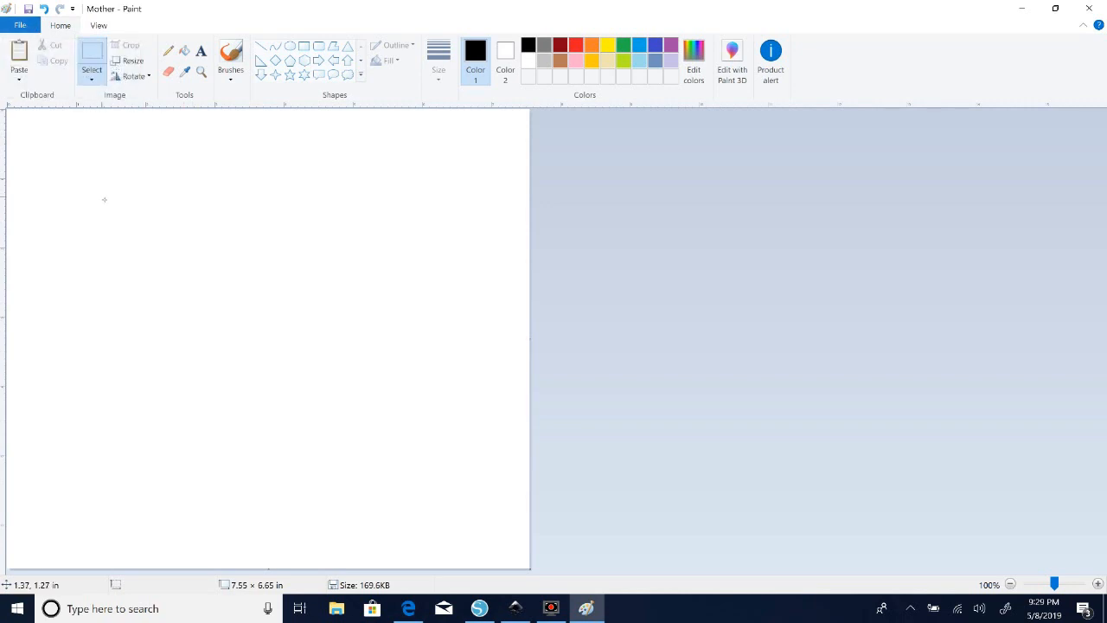
{"action": "left_click", "coordinate": [19, 74]}
{"action": "left_click", "coordinate": [29, 95]}
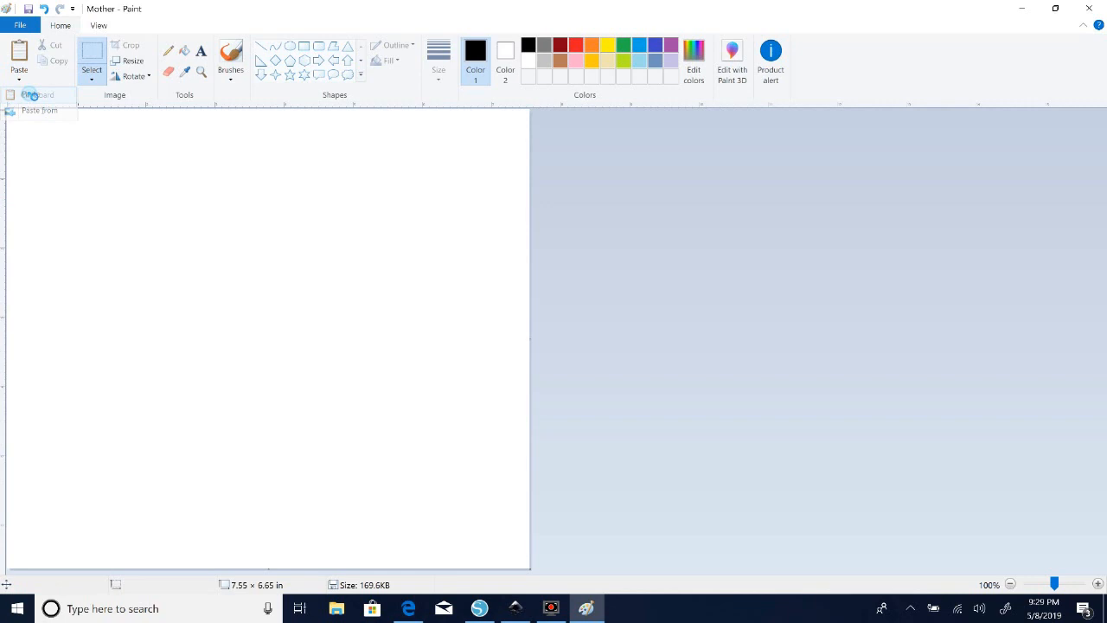
{"action": "left_click_drag", "start_coordinate": [596, 415], "coordinate": [533, 307]}
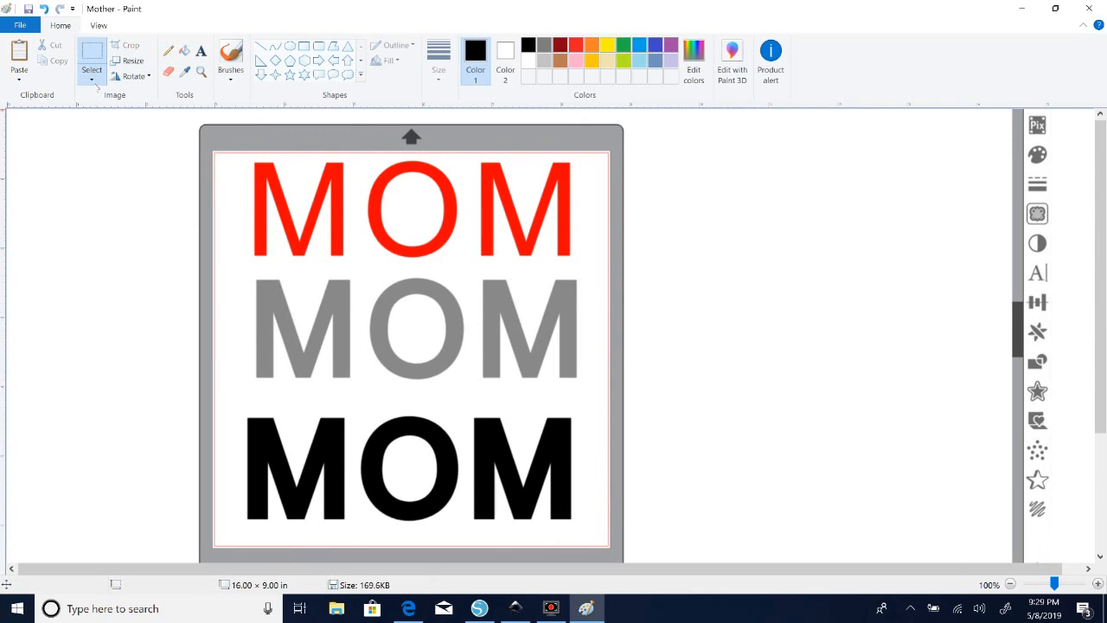
- Select a rectangle around the three MOM words inside the mat and crop the picture to it
{"action": "left_click", "coordinate": [92, 79]}
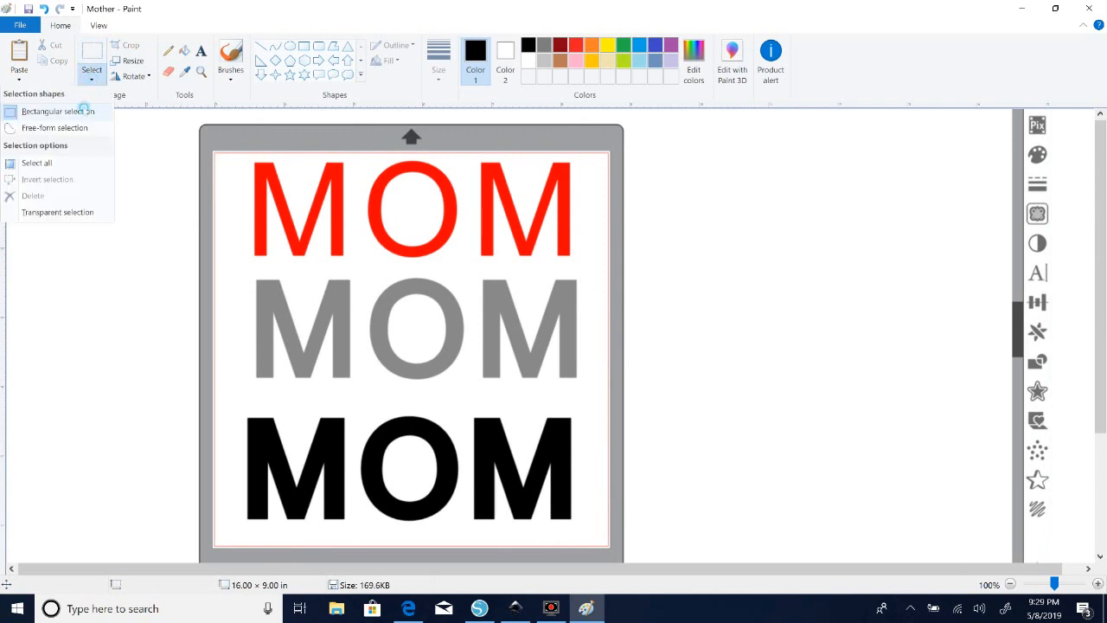
{"action": "left_click", "coordinate": [83, 111]}
{"action": "left_click_drag", "start_coordinate": [236, 159], "coordinate": [602, 536]}
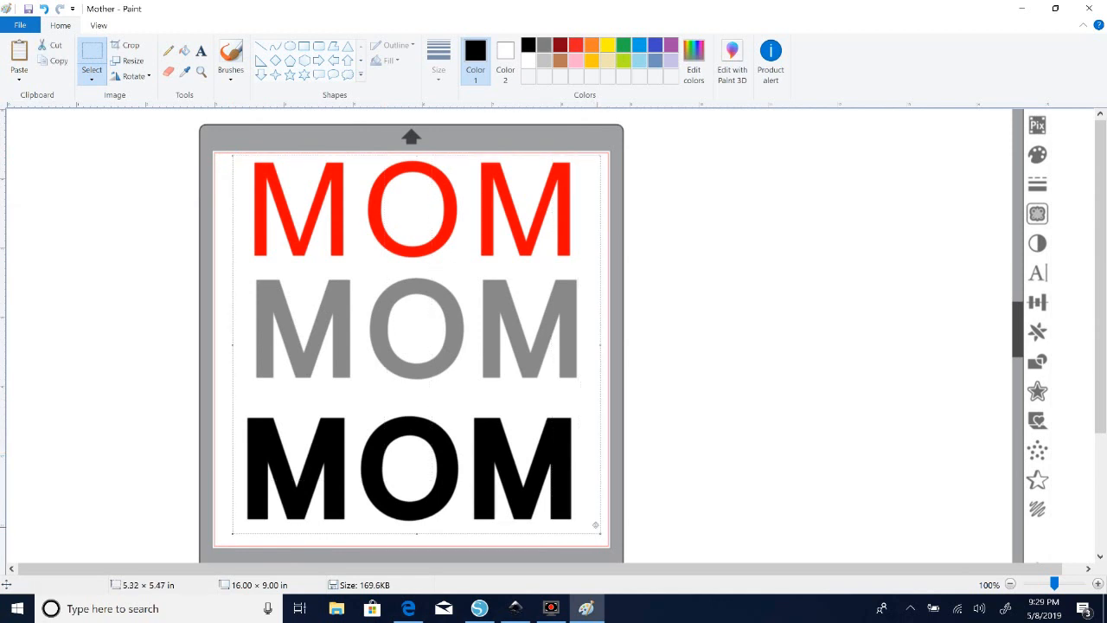
{"action": "left_click", "coordinate": [127, 45]}
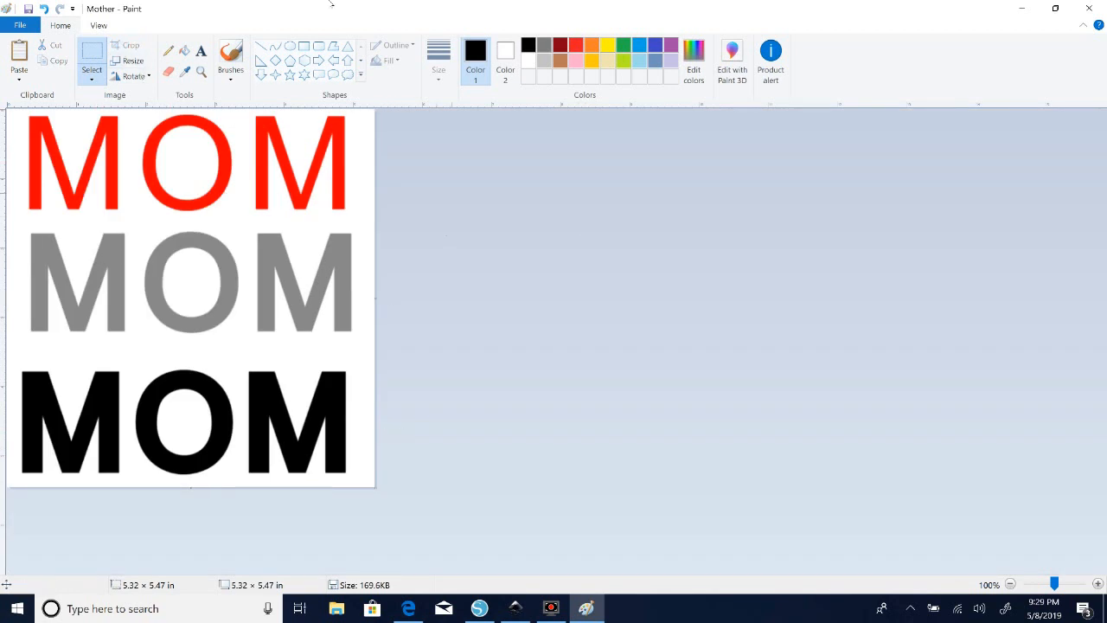
- Save the cropped picture as a PNG named MOM 2 in the Pictures folder, replacing the existing file
{"action": "left_click", "coordinate": [20, 26]}
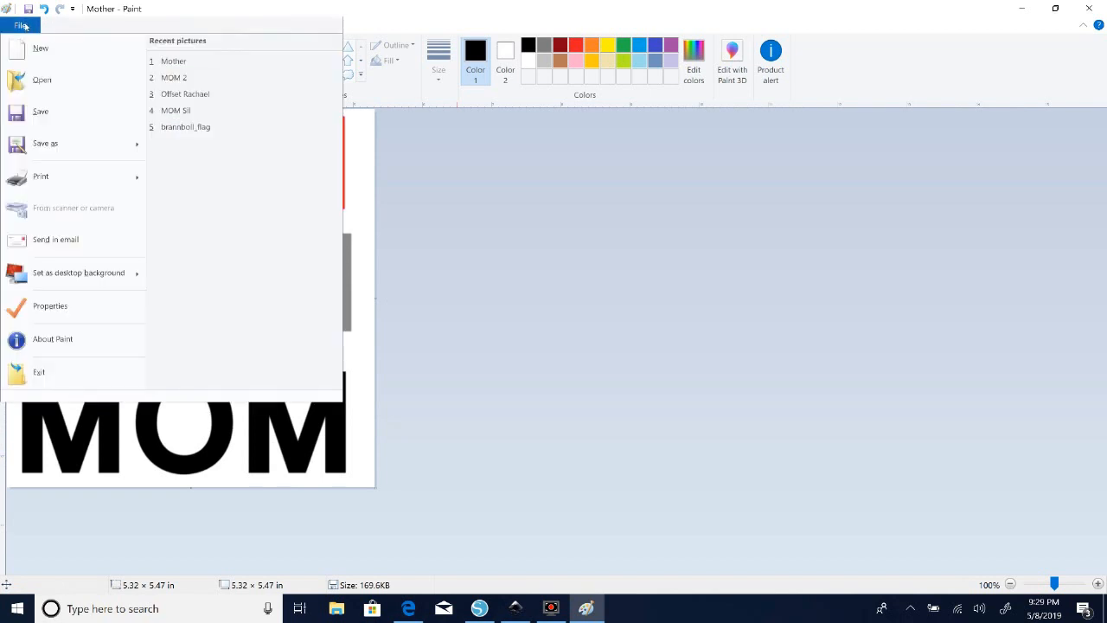
{"action": "left_click", "coordinate": [47, 143]}
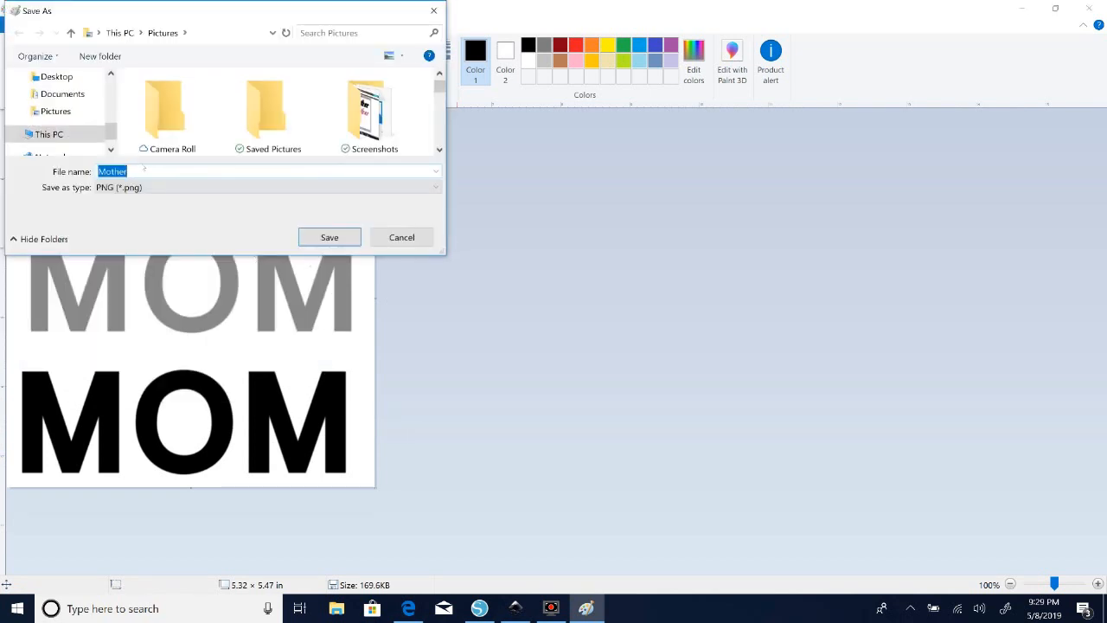
{"action": "type", "text": "MOM 2"}
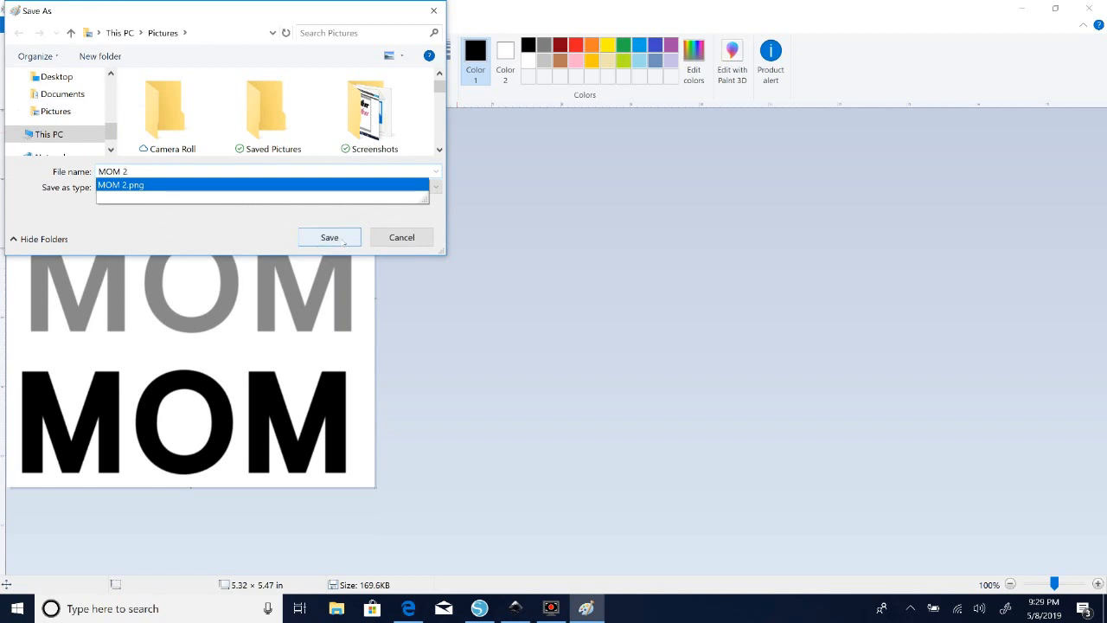
{"action": "left_click", "coordinate": [333, 237]}
{"action": "left_click", "coordinate": [592, 307]}
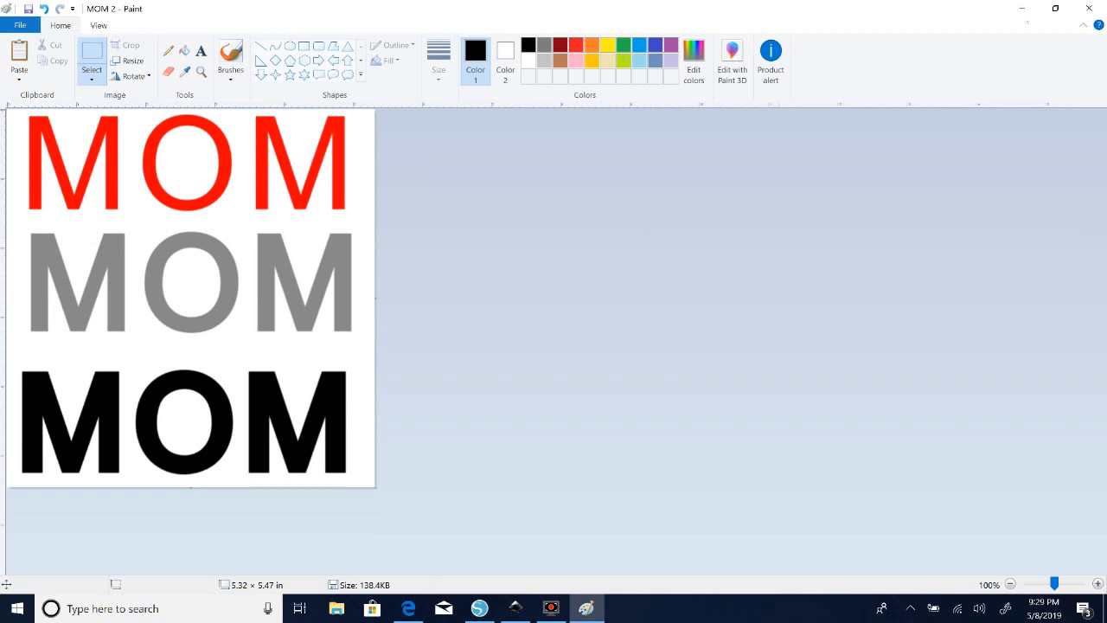
- Switch to Cricut Design Space, start a new project replacing the unsaved Mother one, and open the upload page
{"action": "left_click", "coordinate": [1021, 9]}
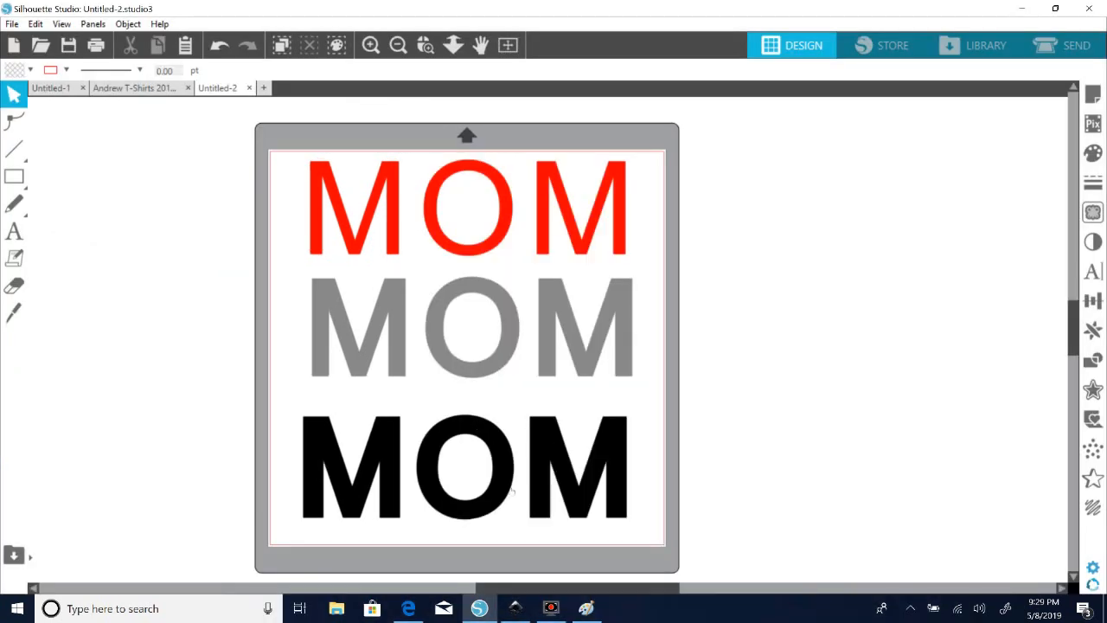
{"action": "left_click", "coordinate": [407, 608]}
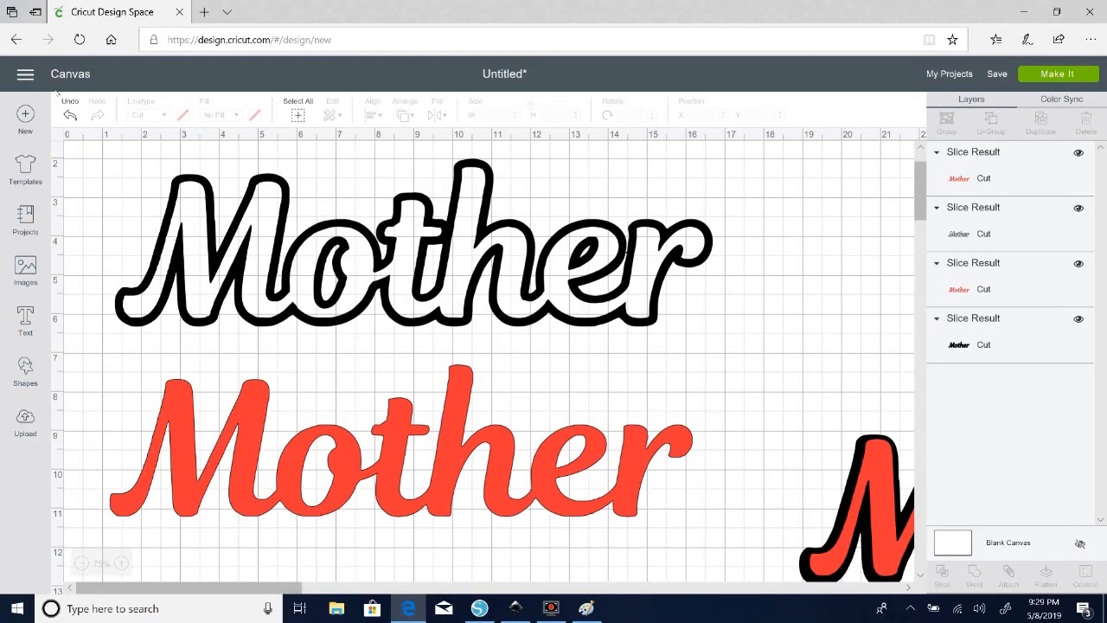
{"action": "left_click", "coordinate": [25, 114]}
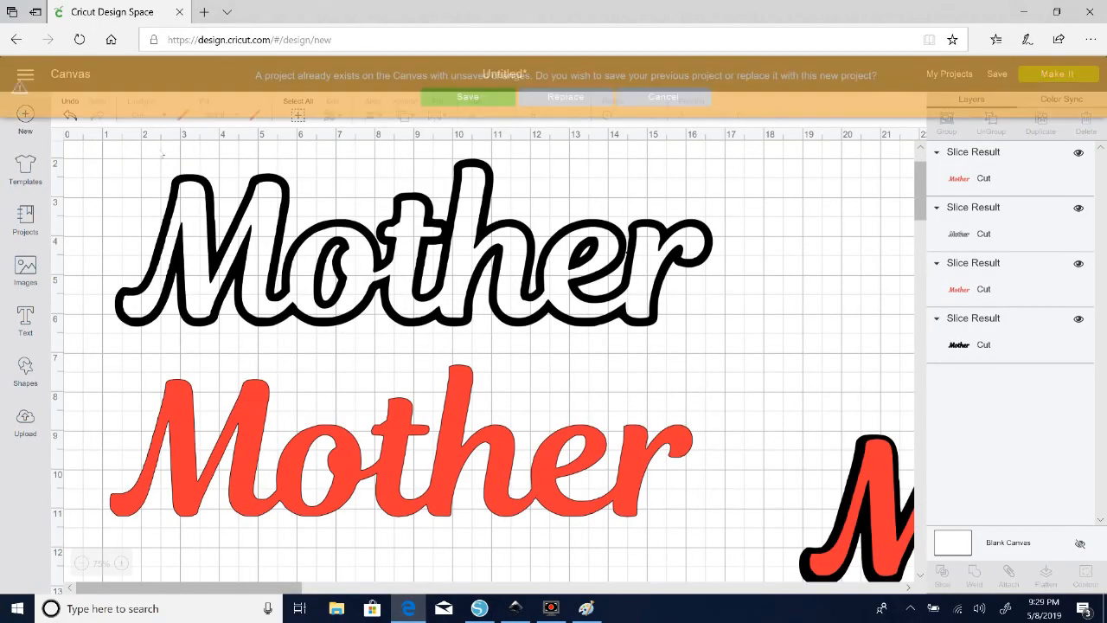
{"action": "left_click", "coordinate": [564, 98]}
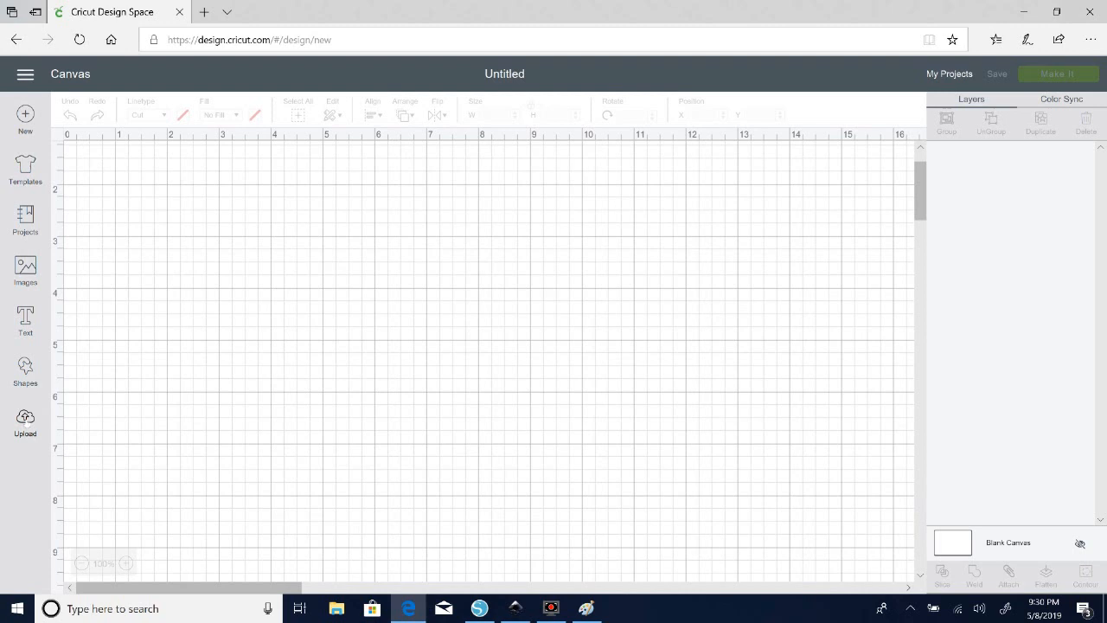
{"action": "left_click", "coordinate": [25, 420]}
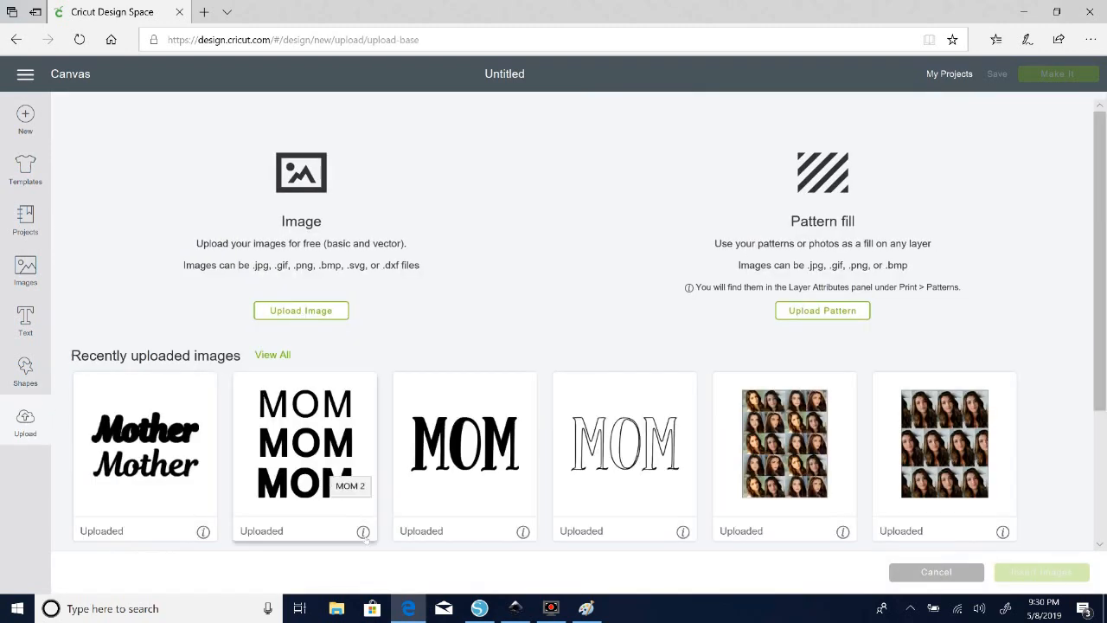
{"action": "left_click", "coordinate": [364, 531]}
{"action": "left_click", "coordinate": [311, 451]}
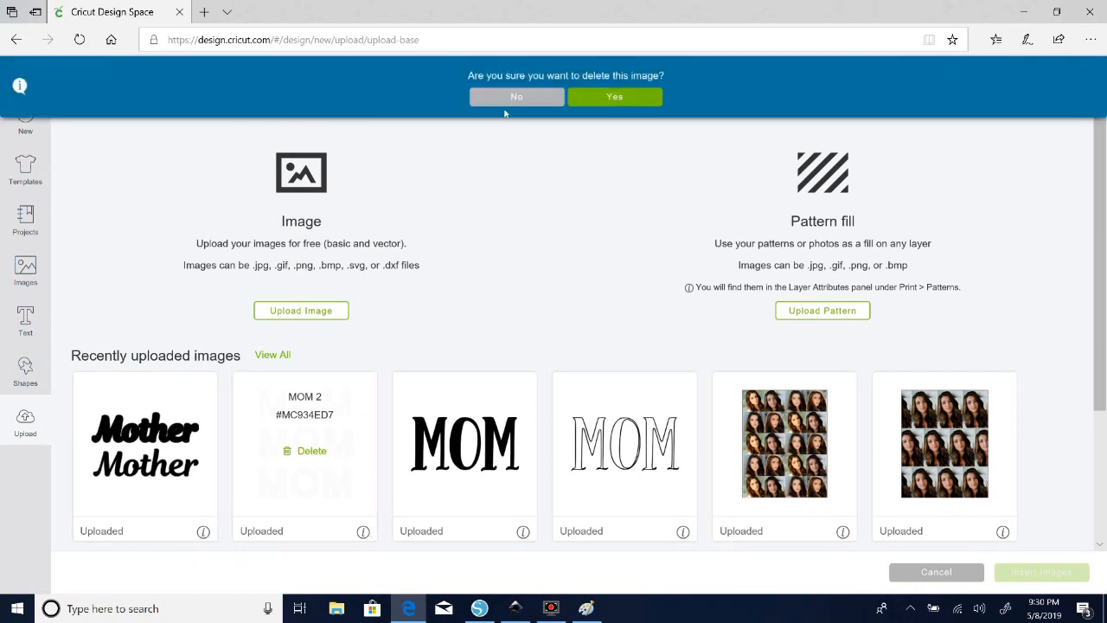
{"action": "left_click", "coordinate": [517, 97]}
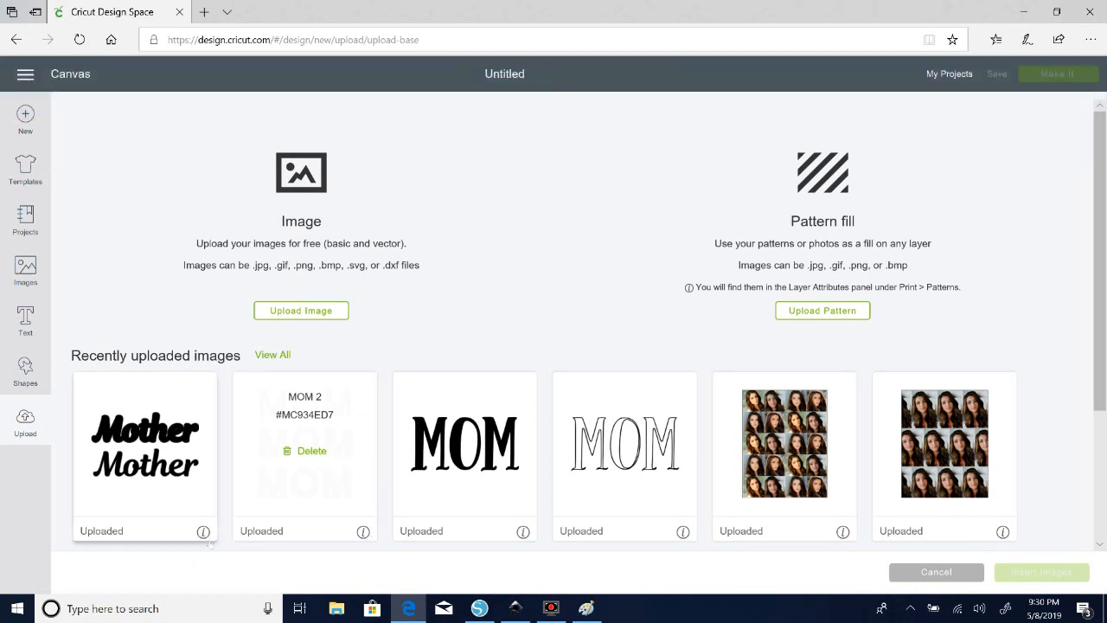
{"action": "left_click", "coordinate": [204, 531]}
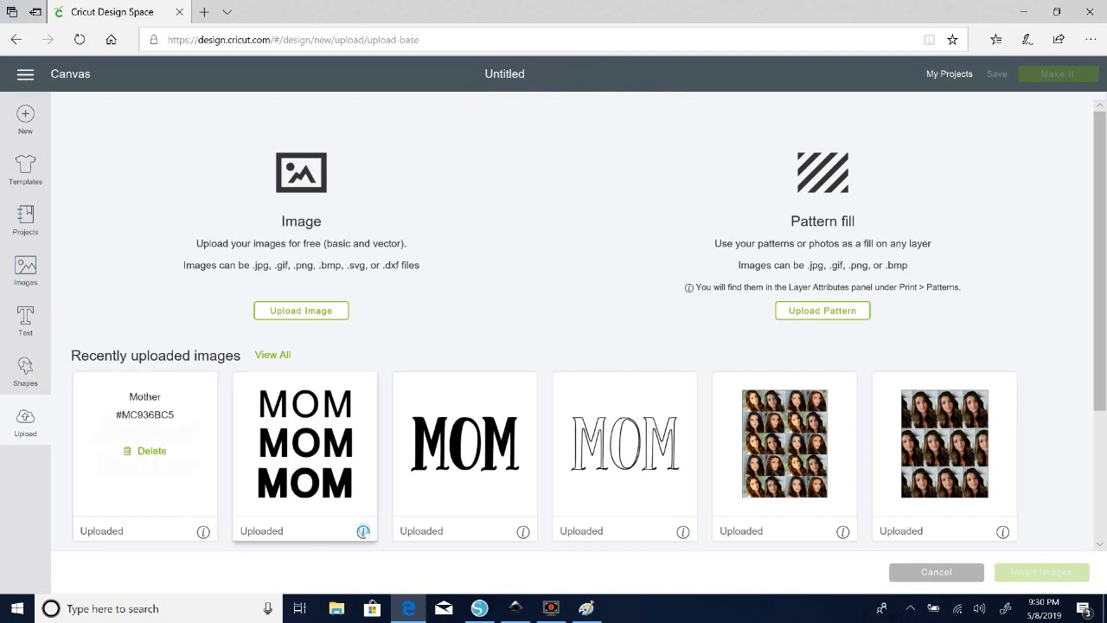
- Delete the old MOM 2 and Mother images from the recently uploaded images
{"action": "left_click", "coordinate": [364, 531]}
{"action": "left_click", "coordinate": [311, 451]}
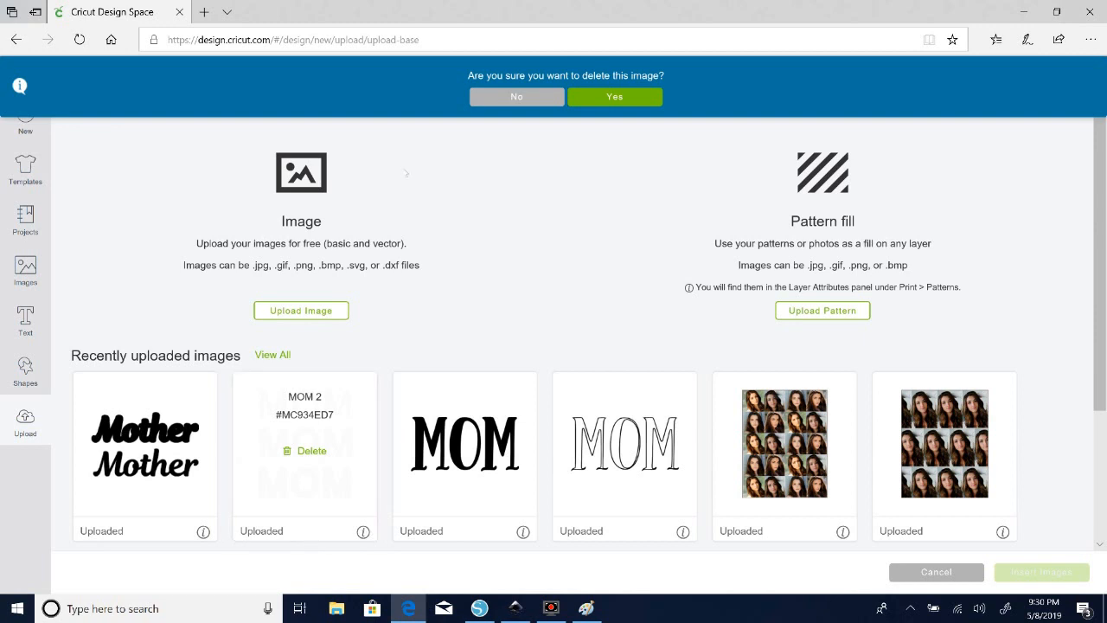
{"action": "left_click", "coordinate": [587, 99]}
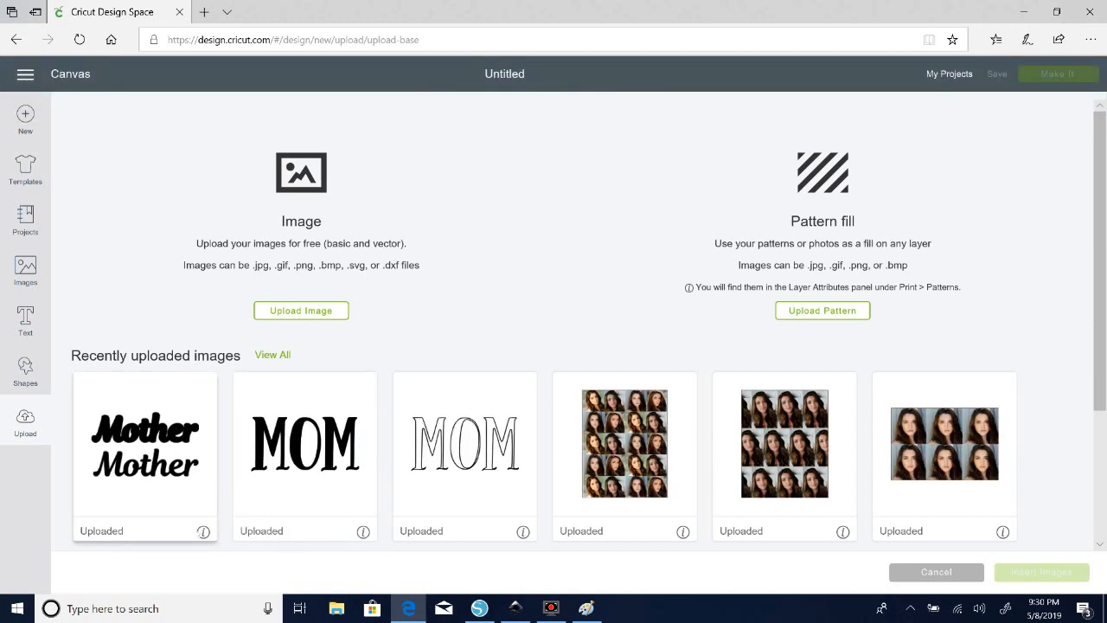
{"action": "left_click", "coordinate": [204, 531]}
{"action": "left_click", "coordinate": [159, 451]}
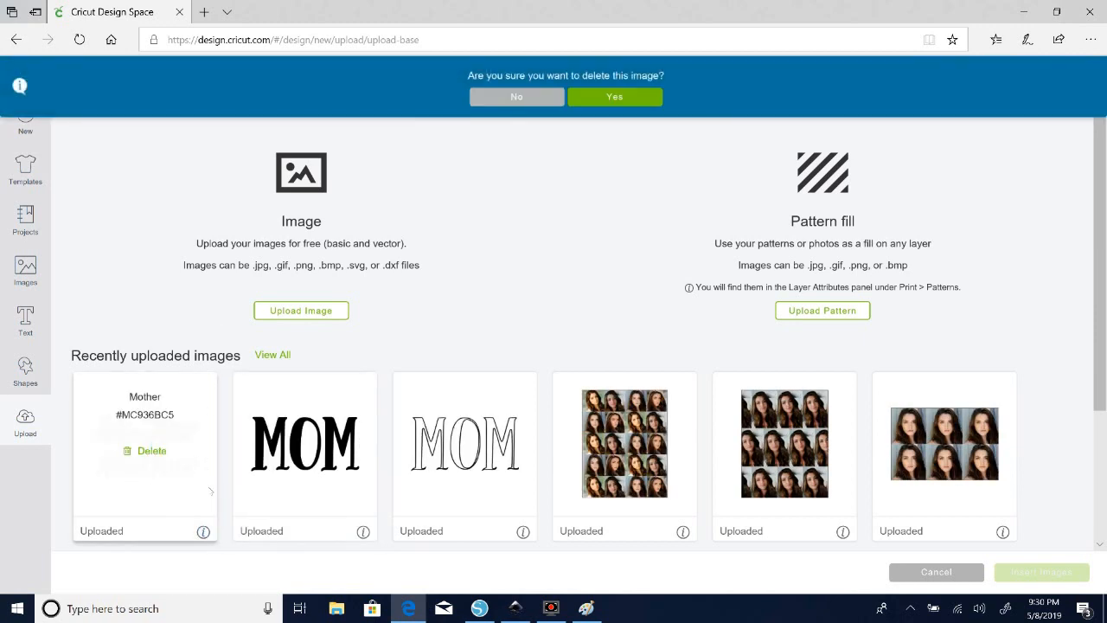
{"action": "left_click", "coordinate": [590, 101]}
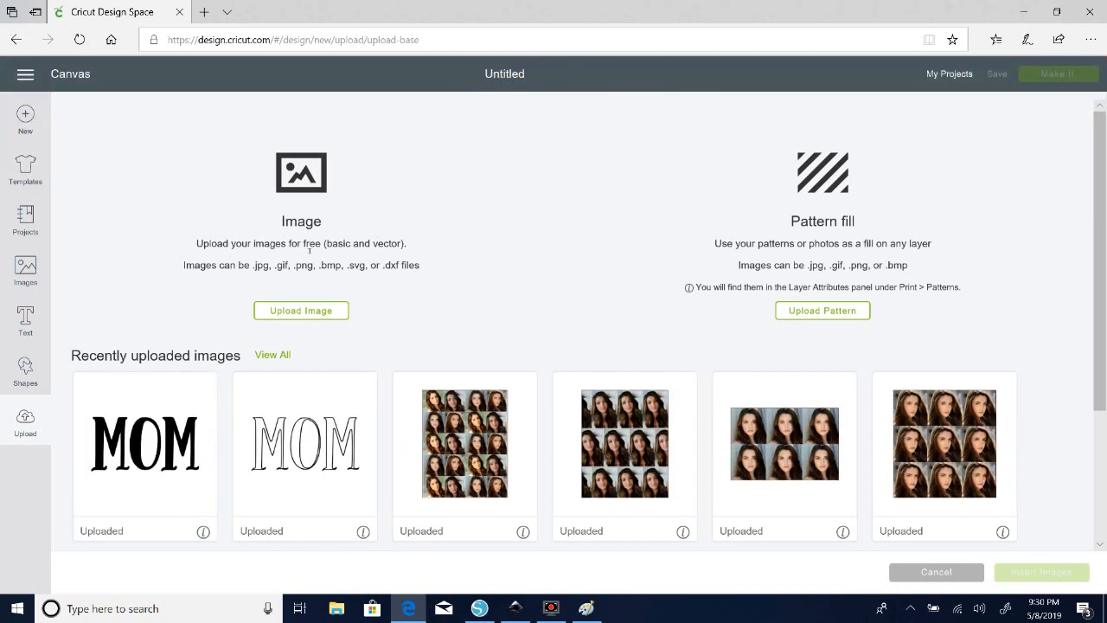
- Upload the image file MOM 2.png from the Pictures folder and set its image type to Simple
{"action": "left_click", "coordinate": [305, 310]}
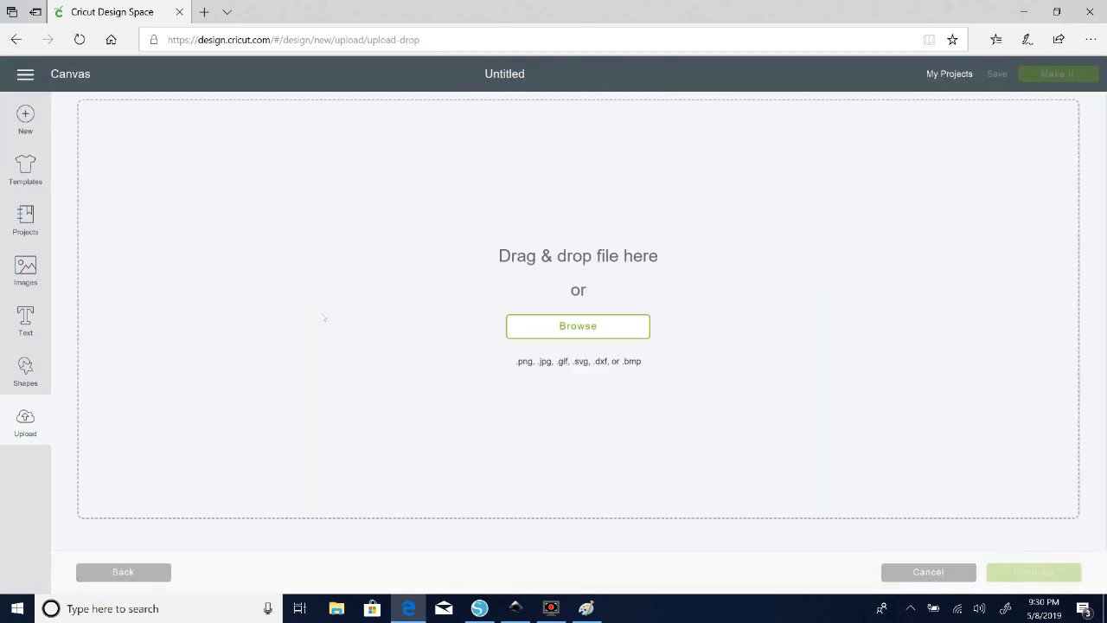
{"action": "left_click", "coordinate": [596, 327]}
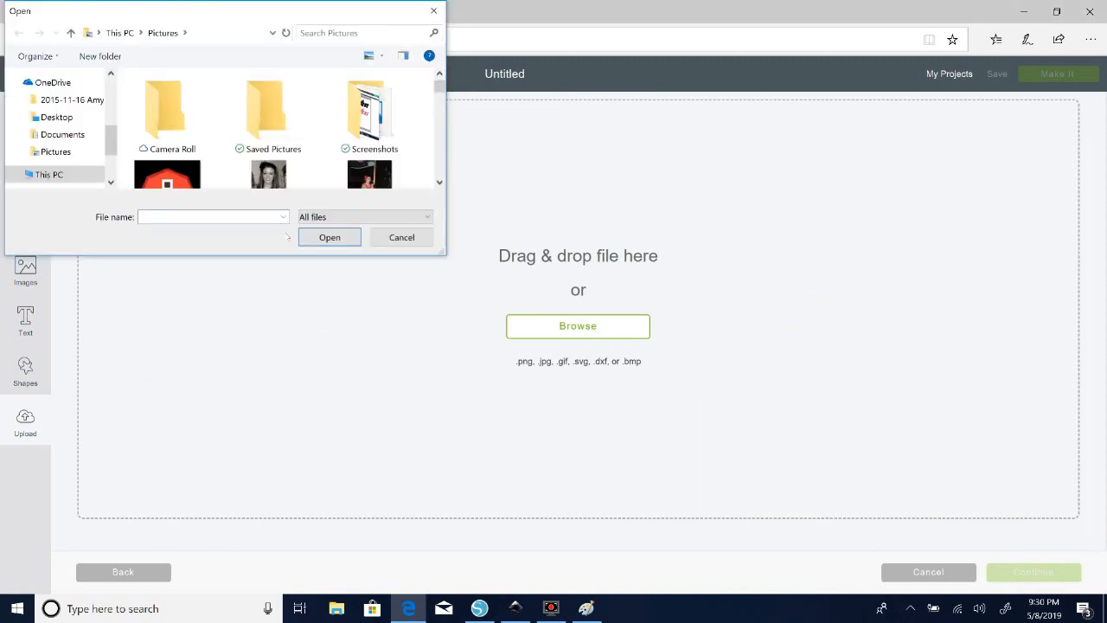
{"action": "type", "text": "mom 2"}
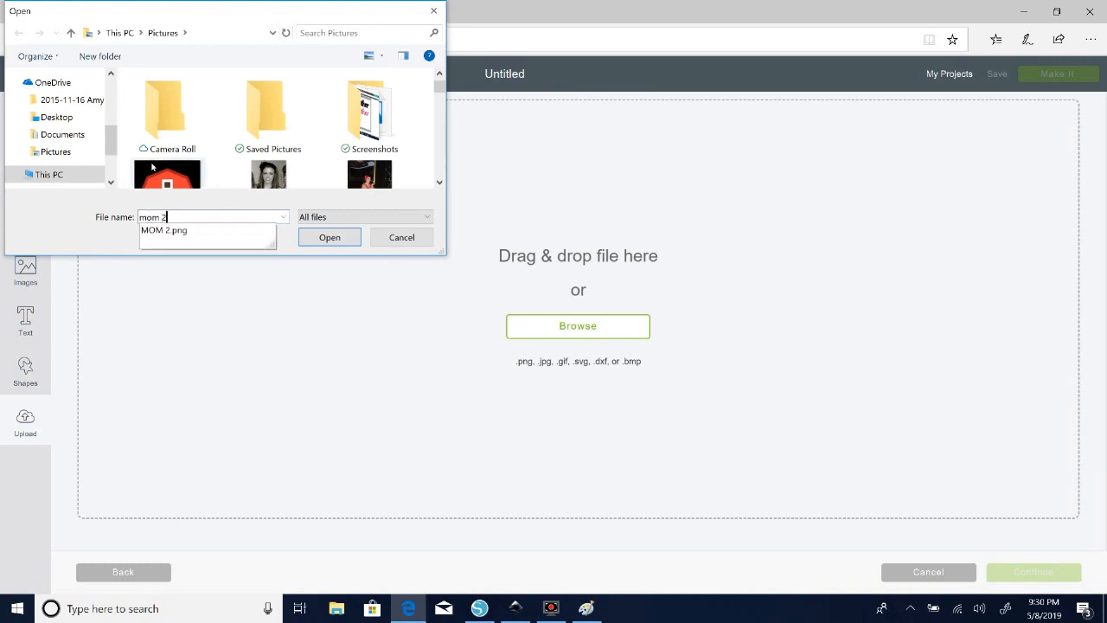
{"action": "left_click", "coordinate": [237, 231]}
{"action": "left_click", "coordinate": [328, 237]}
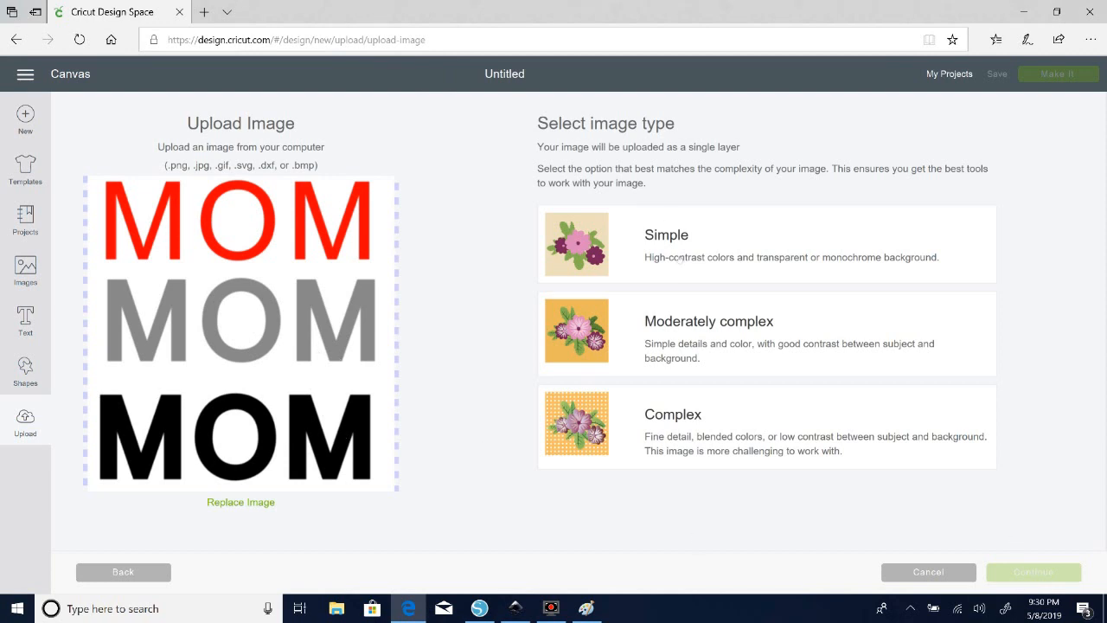
{"action": "left_click", "coordinate": [681, 251]}
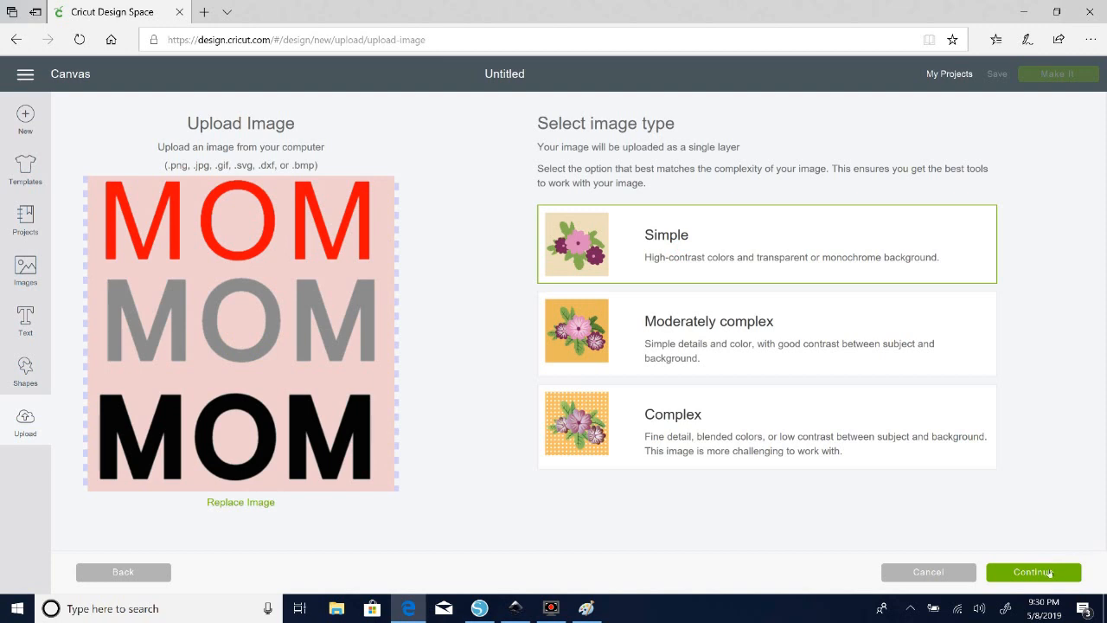
{"action": "left_click", "coordinate": [1048, 572]}
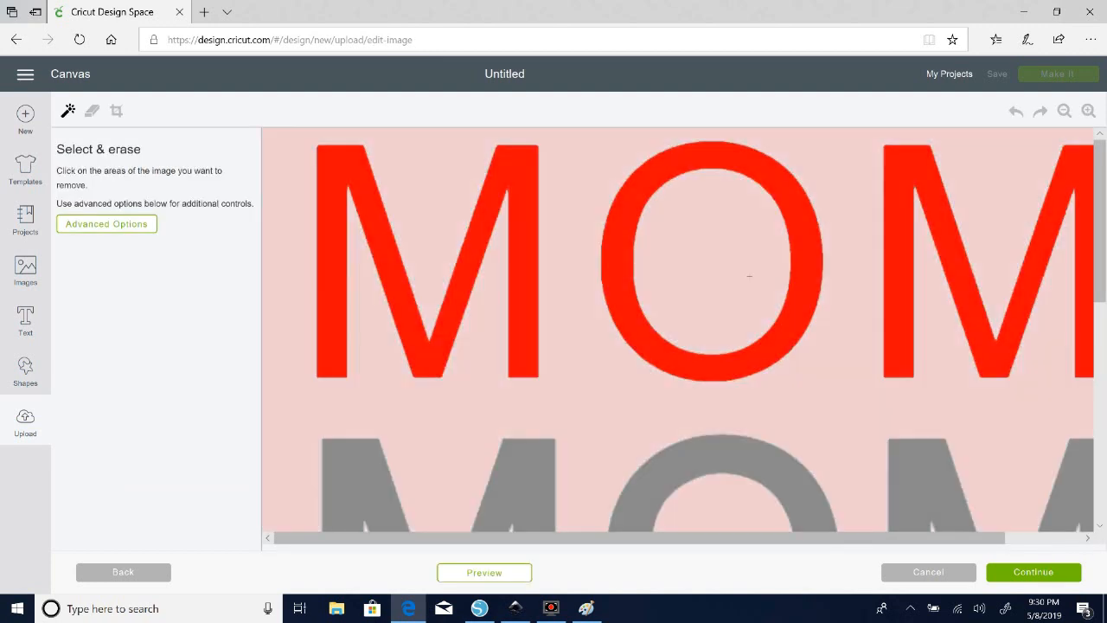
- Erase the background around the letters and inside the O of all three MOM words, and accept the cleaned image
{"action": "left_click", "coordinate": [580, 355]}
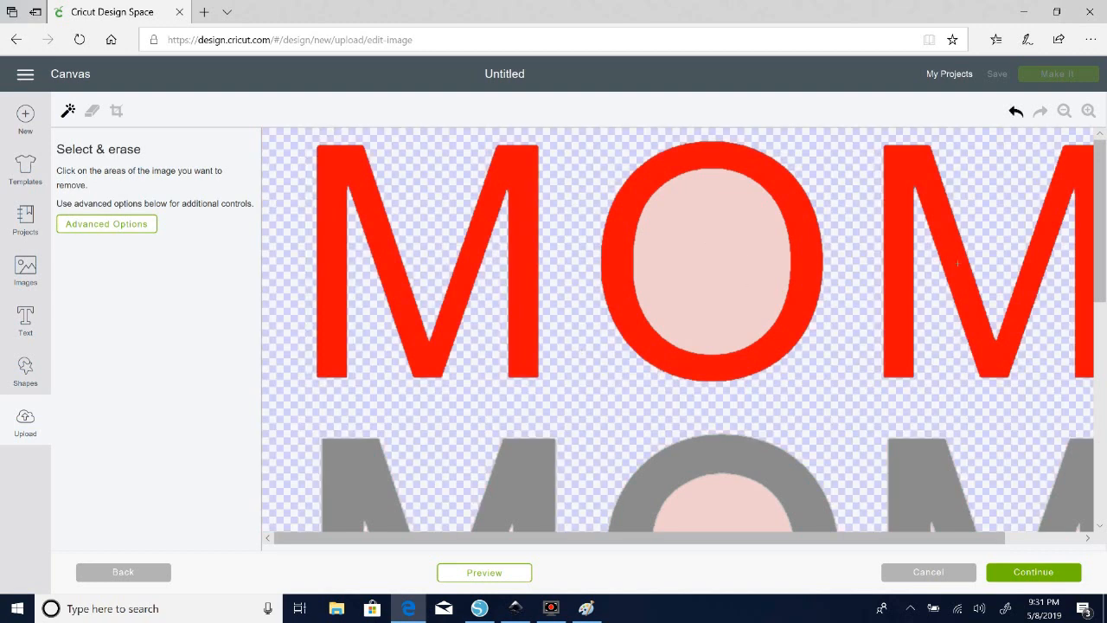
{"action": "scroll", "coordinate": [735, 370], "scroll_direction": "down", "scroll_amount": 2}
{"action": "left_click", "coordinate": [735, 369]}
{"action": "left_click", "coordinate": [722, 169]}
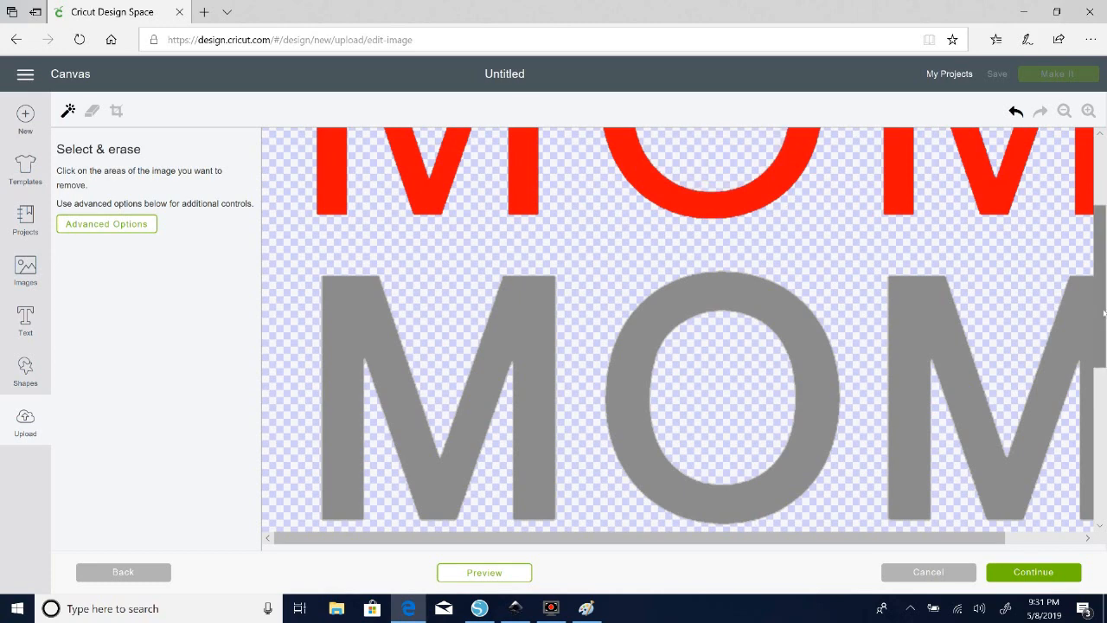
{"action": "left_click_drag", "start_coordinate": [1100, 309], "coordinate": [1100, 434]}
{"action": "left_click", "coordinate": [697, 432]}
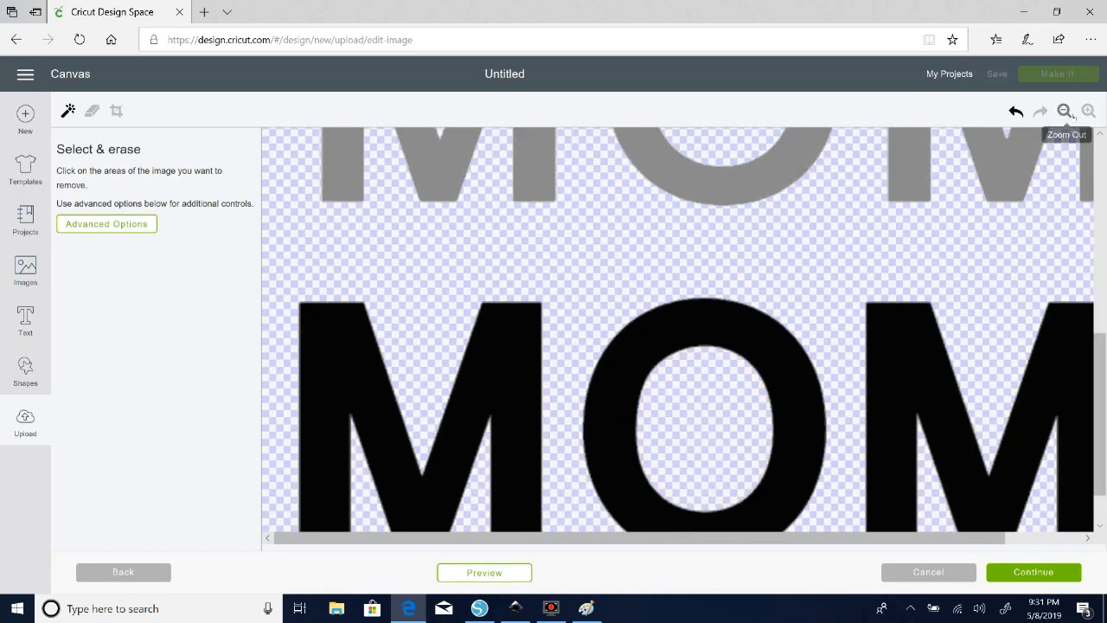
{"action": "left_click", "coordinate": [1064, 111]}
{"action": "left_click", "coordinate": [1063, 110]}
{"action": "left_click_drag", "start_coordinate": [1100, 226], "coordinate": [1100, 170]}
{"action": "scroll", "coordinate": [683, 329], "scroll_direction": "down", "scroll_amount": 2}
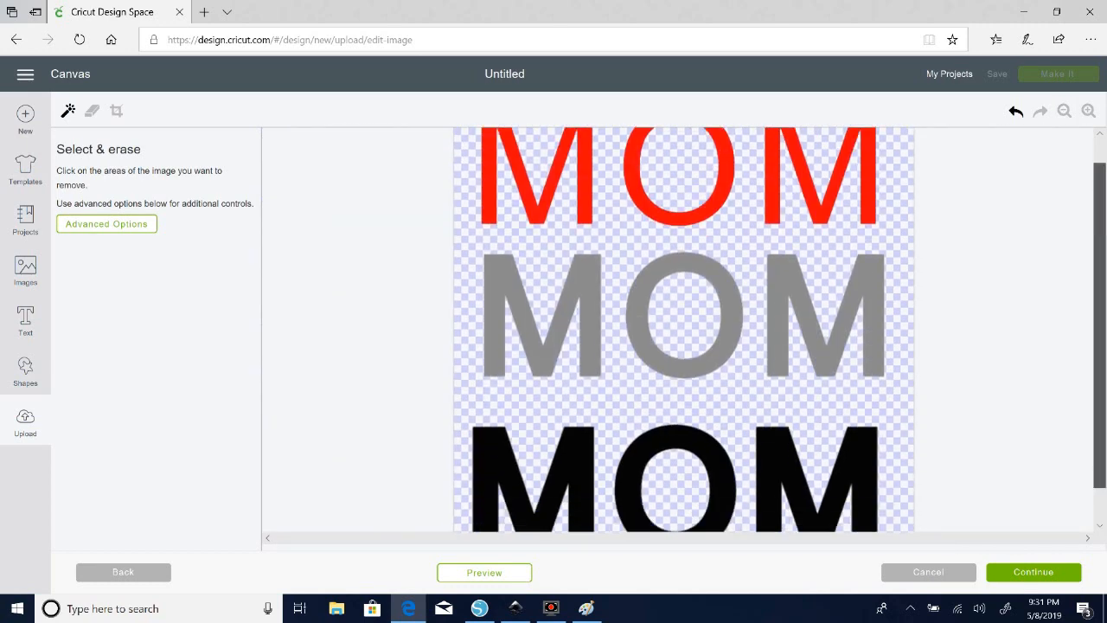
{"action": "scroll", "coordinate": [684, 328], "scroll_direction": "up", "scroll_amount": 2}
{"action": "scroll", "coordinate": [683, 328], "scroll_direction": "down", "scroll_amount": 2}
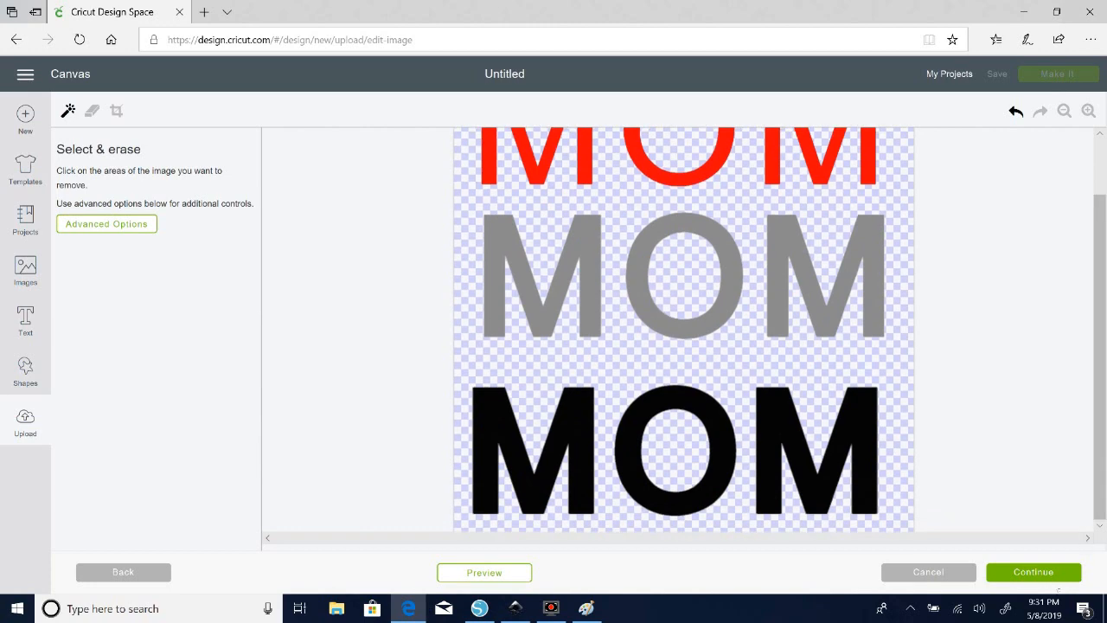
{"action": "left_click", "coordinate": [1071, 577]}
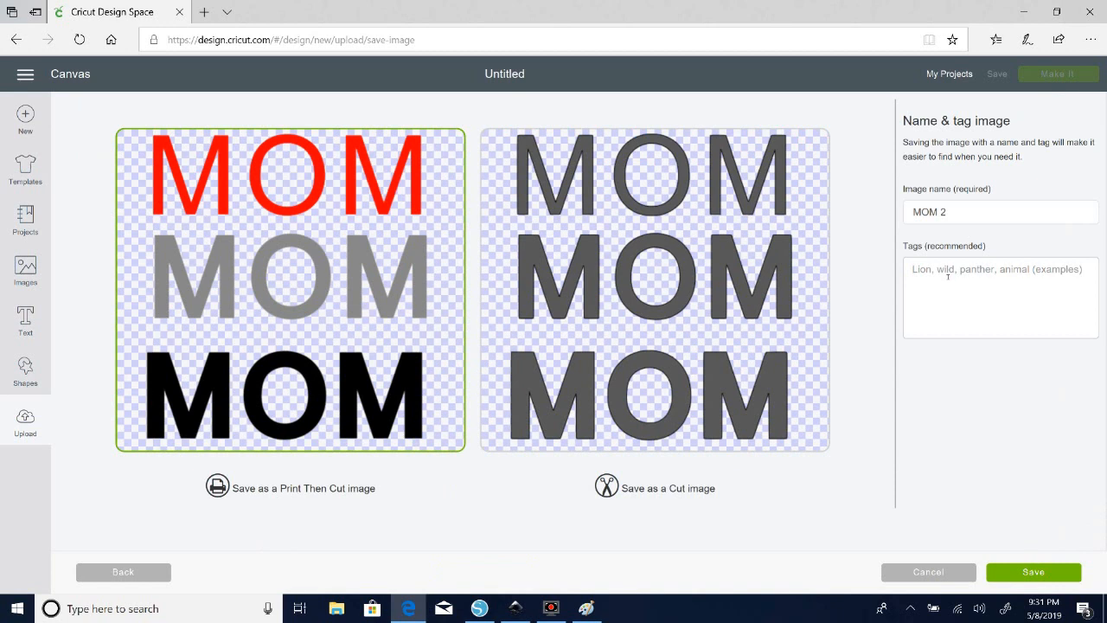
- Save the MOM 2 upload as a Cut image with the tag "Shadow SS"
{"action": "left_click", "coordinate": [647, 350]}
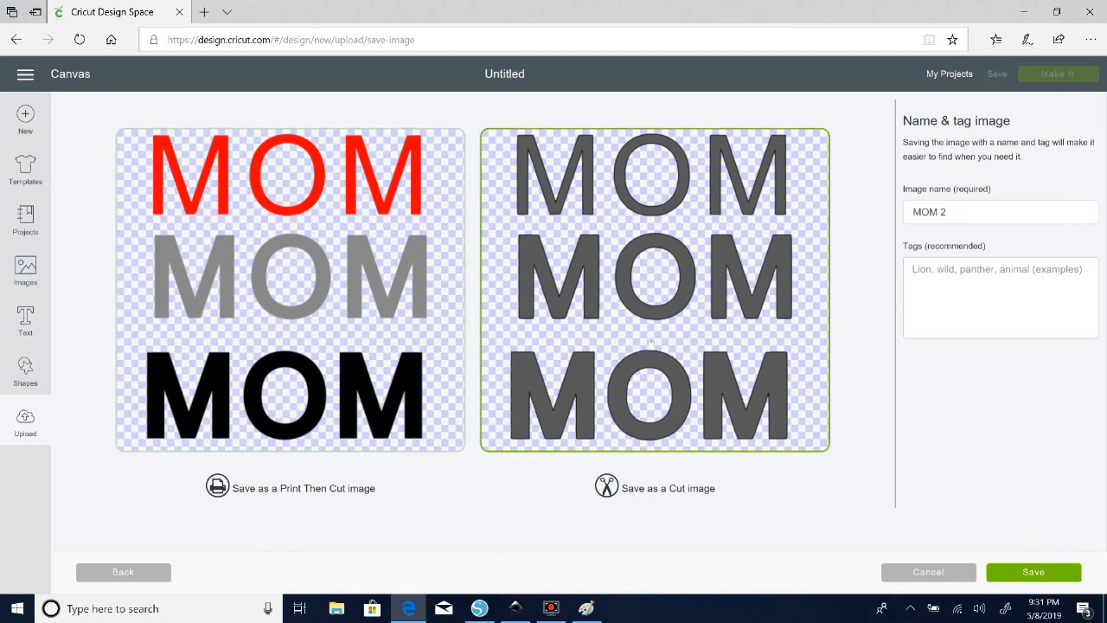
{"action": "left_click", "coordinate": [1069, 271]}
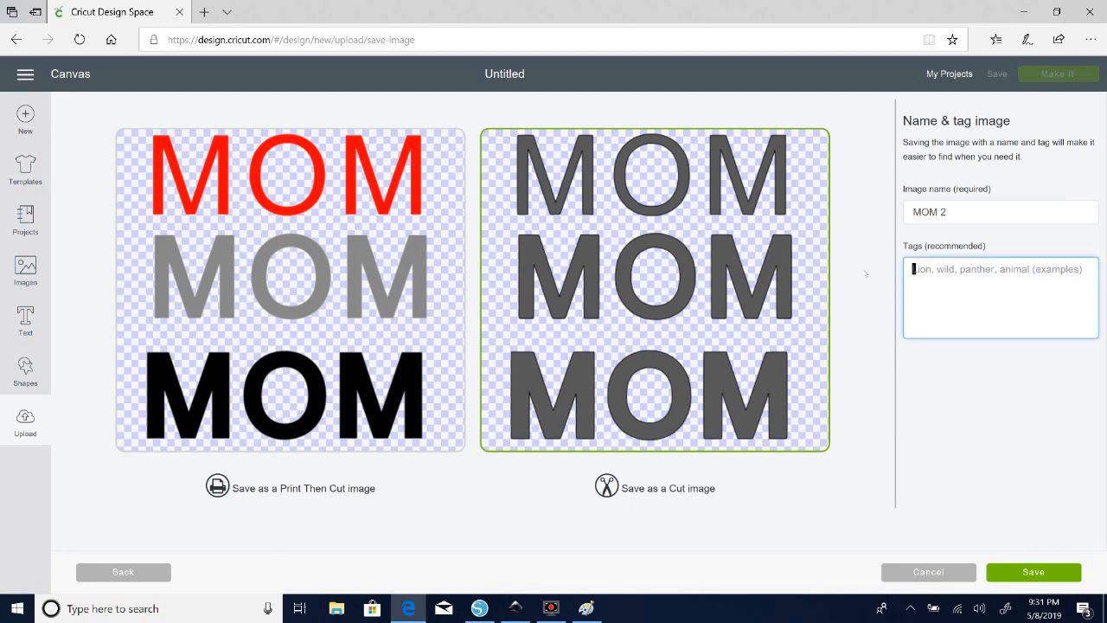
{"action": "type", "text": "O"}
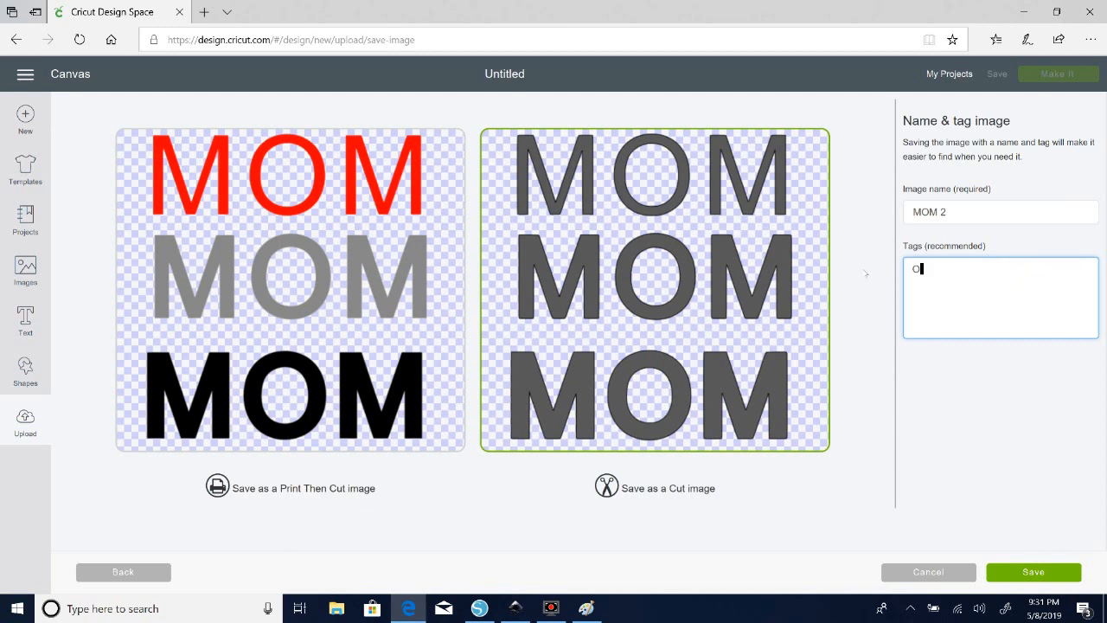
{"action": "key", "text": "BackSpace"}
{"action": "type", "text": "Shadow SS"}
{"action": "left_click", "coordinate": [1034, 573]}
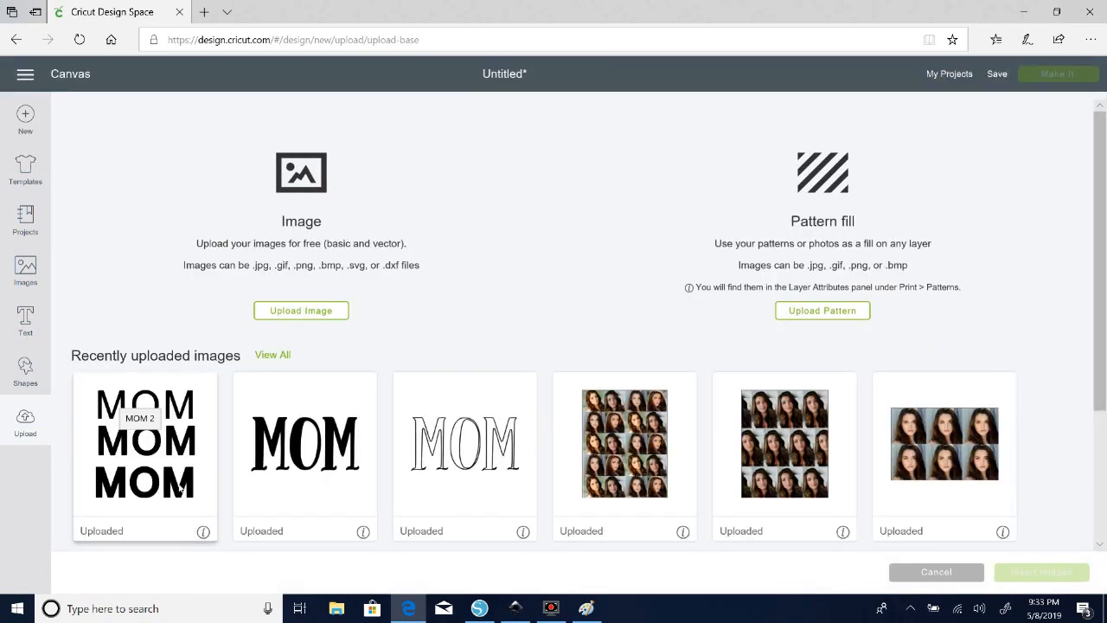
- Insert the uploaded MOM 2 image onto the canvas and position it at about X 1, Y 0.7
{"action": "left_click", "coordinate": [180, 490]}
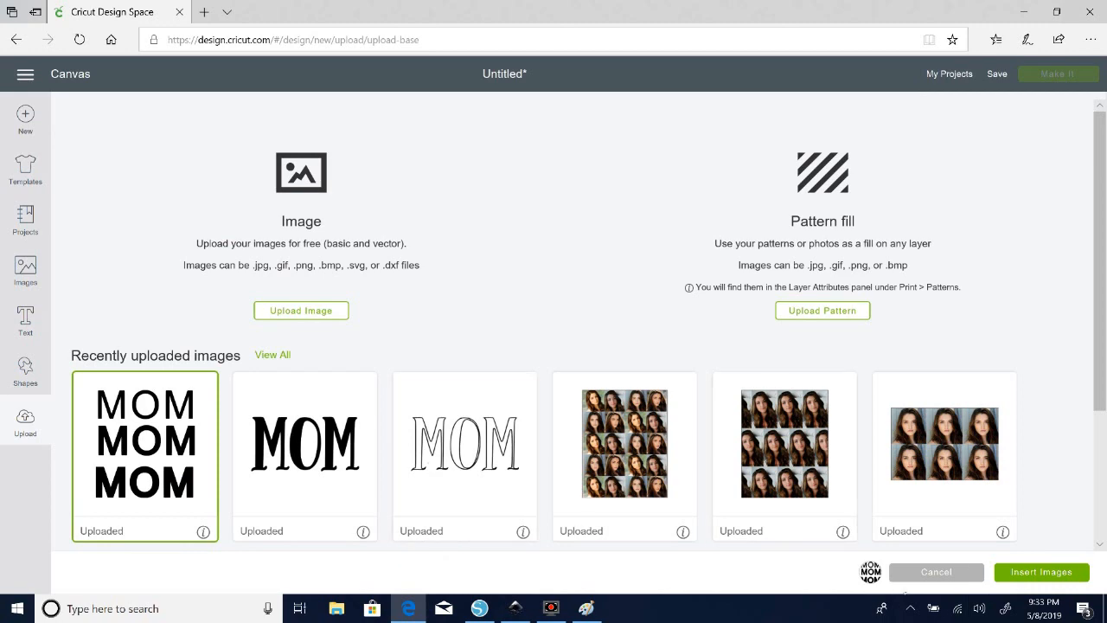
{"action": "left_click", "coordinate": [1025, 574]}
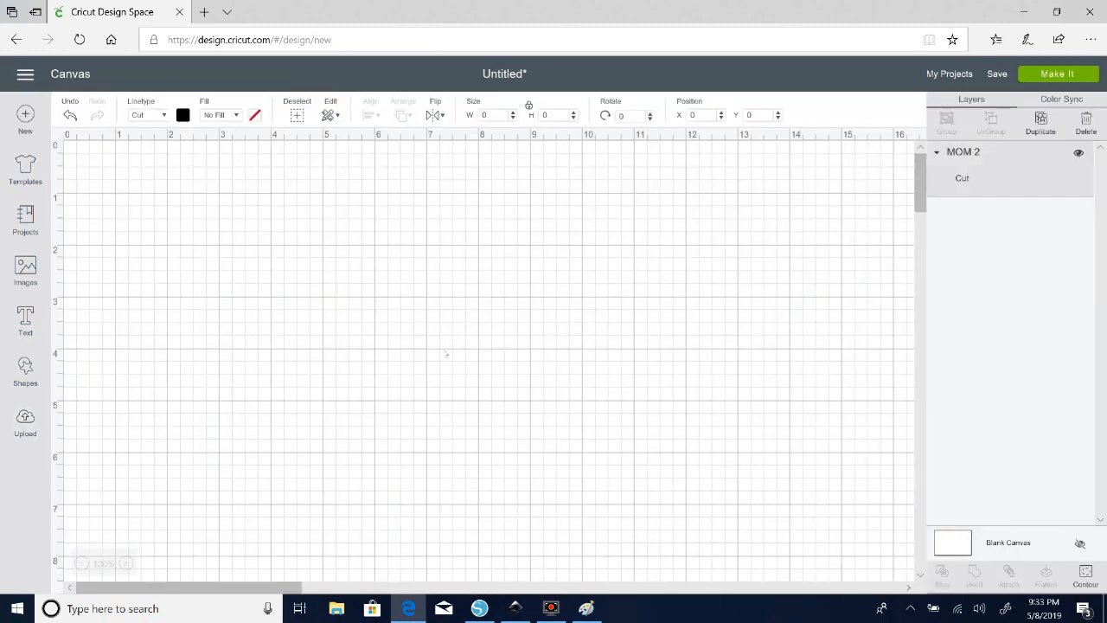
{"action": "left_click", "coordinate": [688, 322]}
{"action": "left_click_drag", "start_coordinate": [506, 439], "coordinate": [493, 402]}
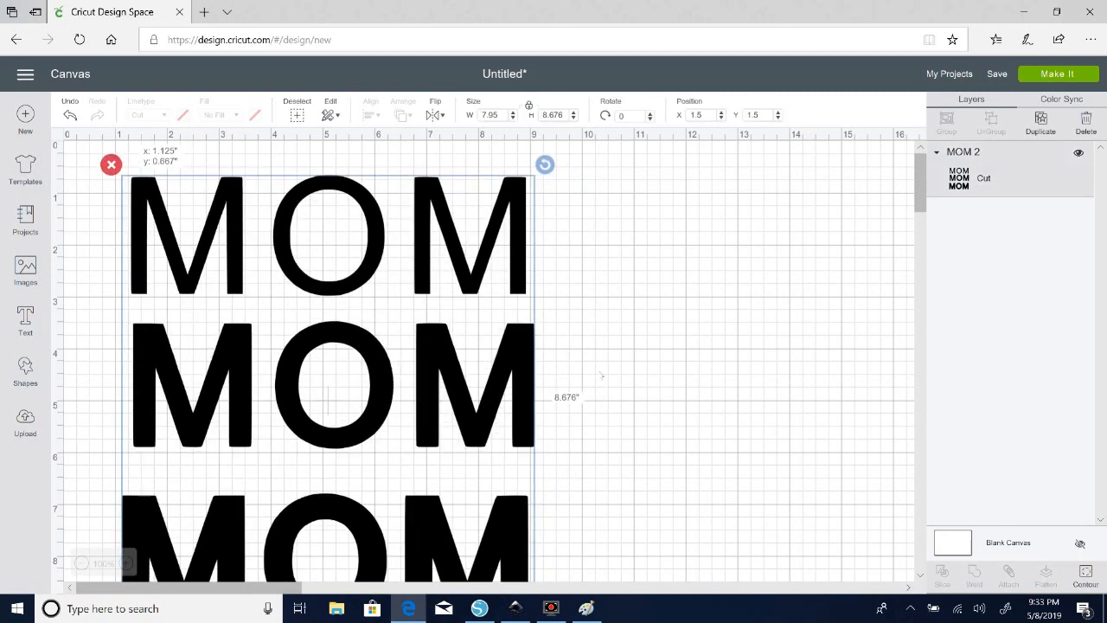
{"action": "left_click_drag", "start_coordinate": [503, 367], "coordinate": [493, 363]}
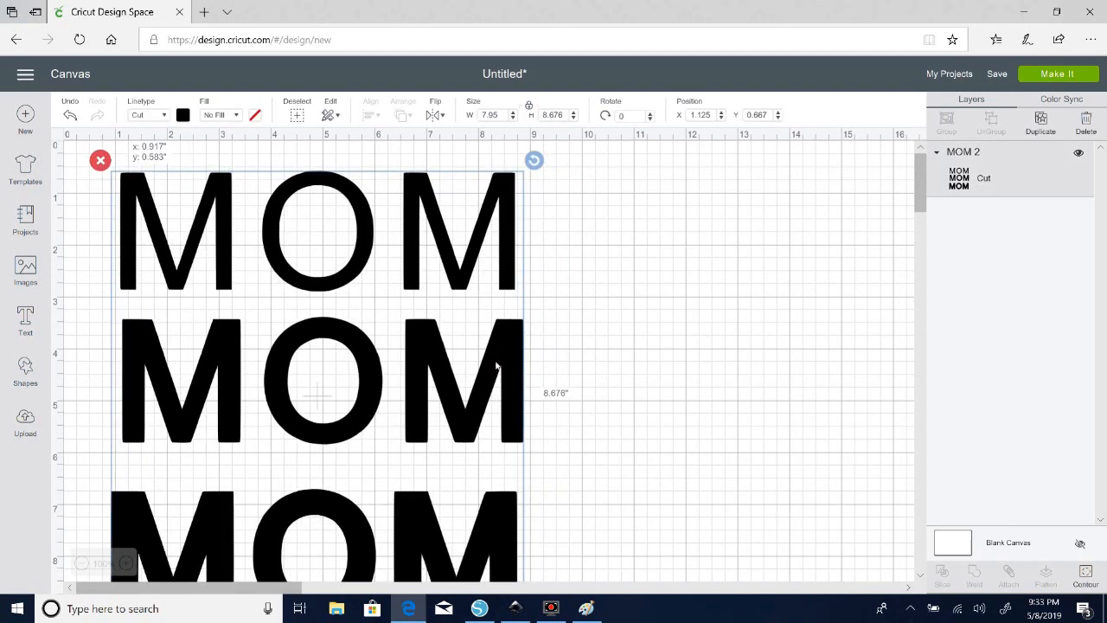
{"action": "left_click", "coordinate": [719, 363]}
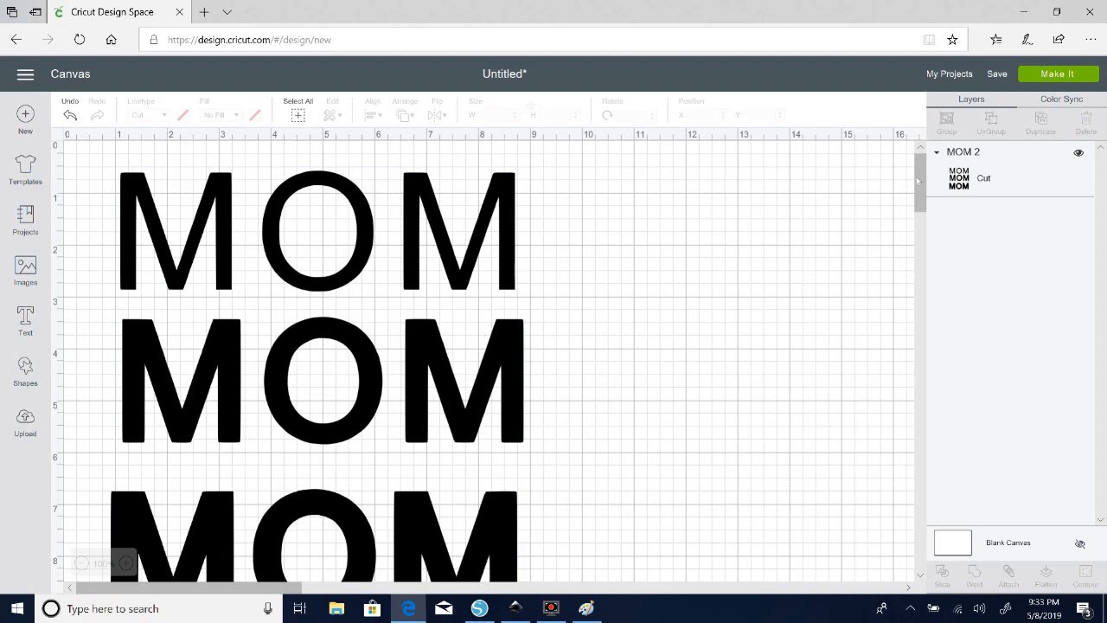
{"action": "scroll", "coordinate": [405, 370], "scroll_direction": "down", "scroll_amount": 3}
{"action": "left_click_drag", "start_coordinate": [423, 393], "coordinate": [429, 398]}
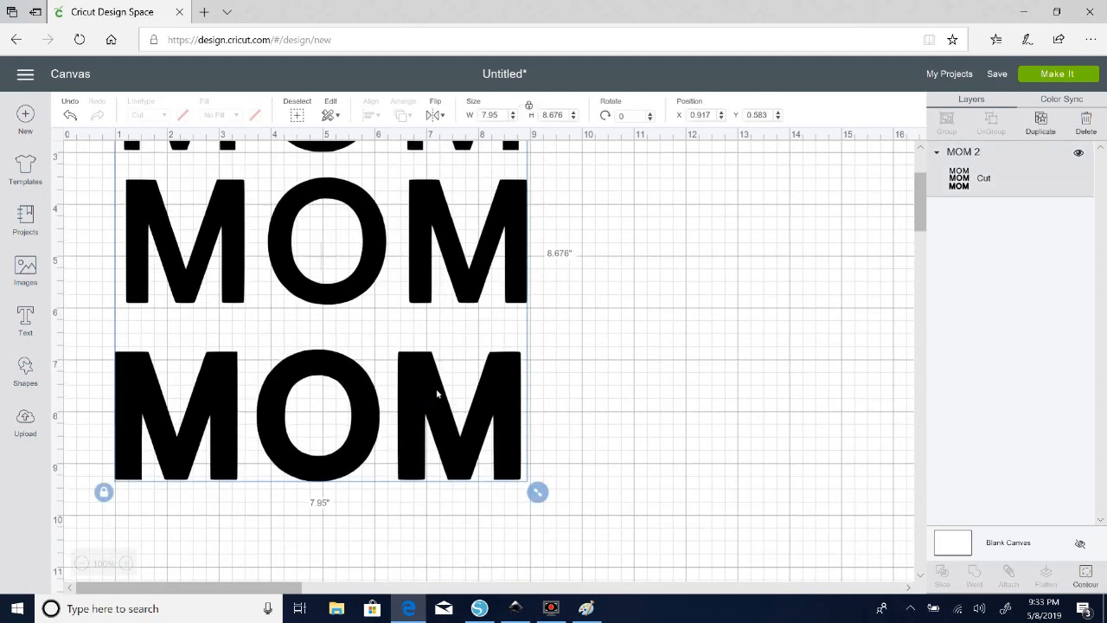
- Add a square over the lowest MOM word and stretch it to about 9.2 in wide so it covers the whole word
{"action": "left_click", "coordinate": [25, 368]}
{"action": "left_click", "coordinate": [83, 269]}
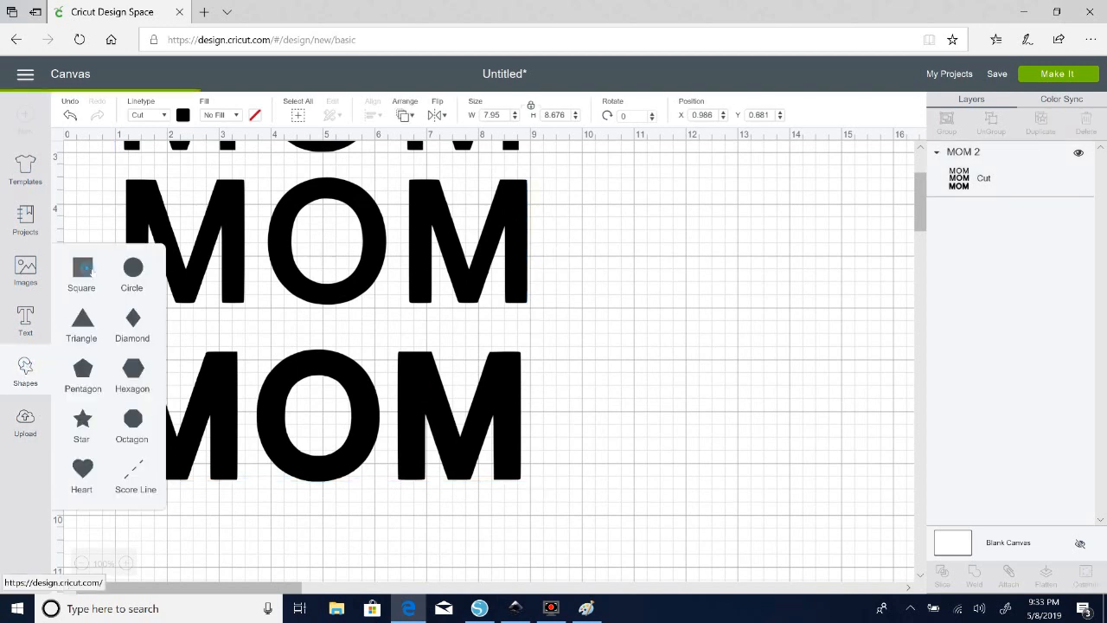
{"action": "left_click_drag", "start_coordinate": [302, 238], "coordinate": [241, 471]}
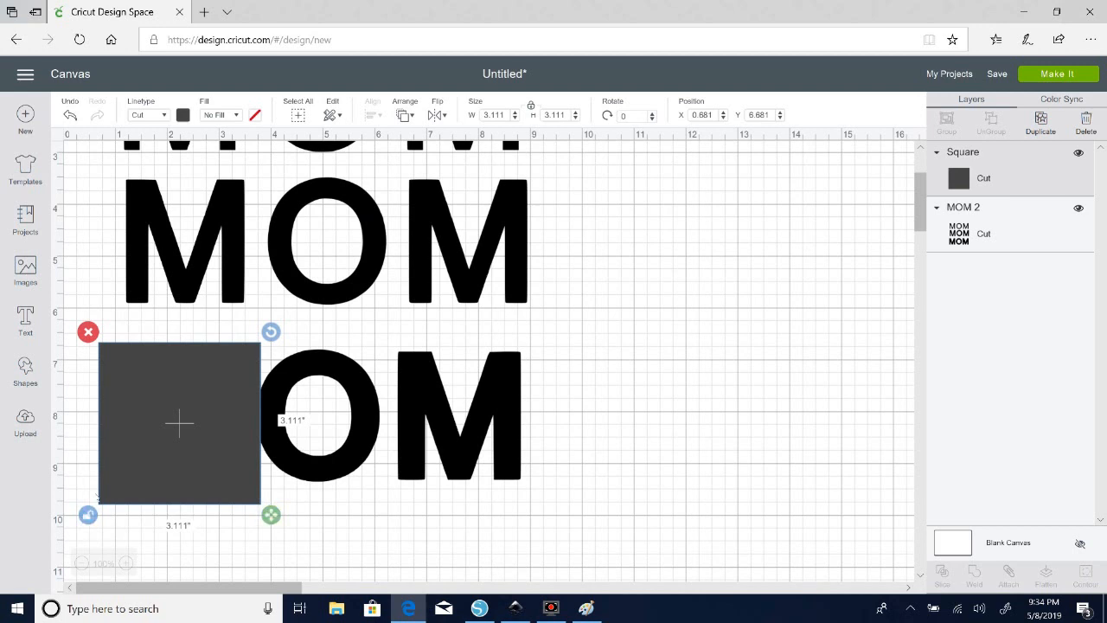
{"action": "left_click_drag", "start_coordinate": [277, 517], "coordinate": [593, 521]}
{"action": "left_click", "coordinate": [490, 548]}
- Slice the MOM 2 image with the rectangle covering its lowest word
{"action": "left_click", "coordinate": [329, 303]}
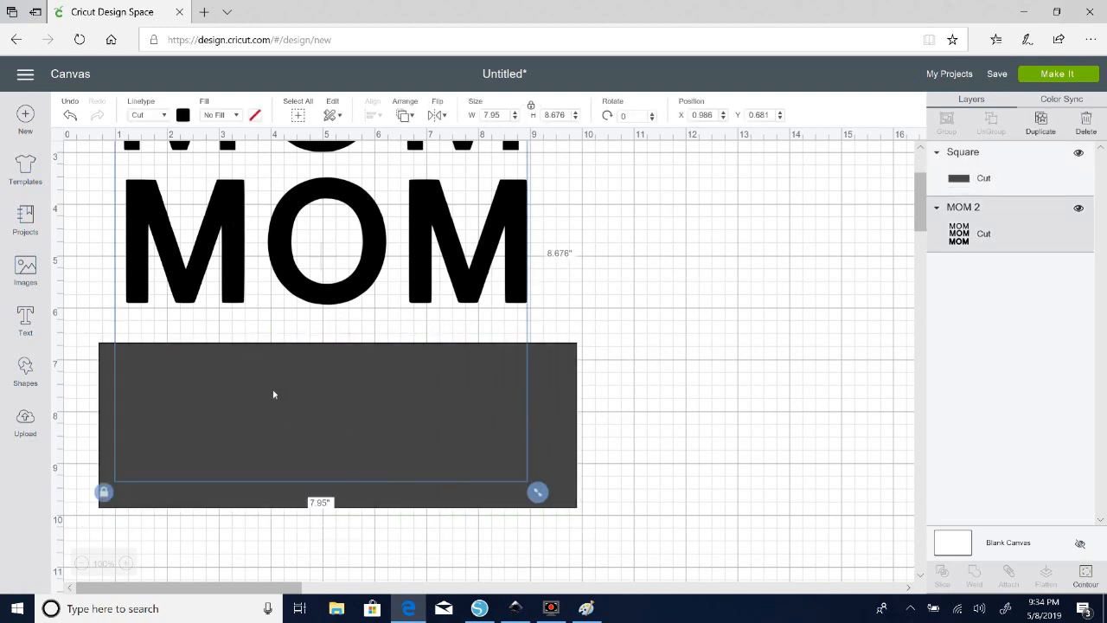
{"action": "left_click", "coordinate": [295, 405], "text": "shift"}
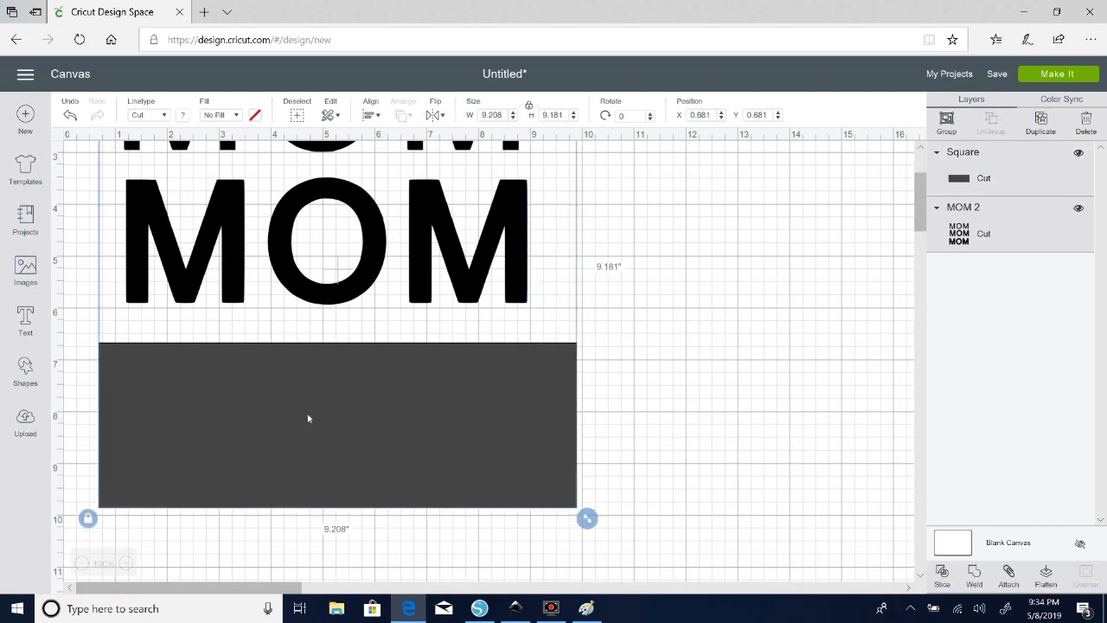
{"action": "right_click", "coordinate": [309, 414]}
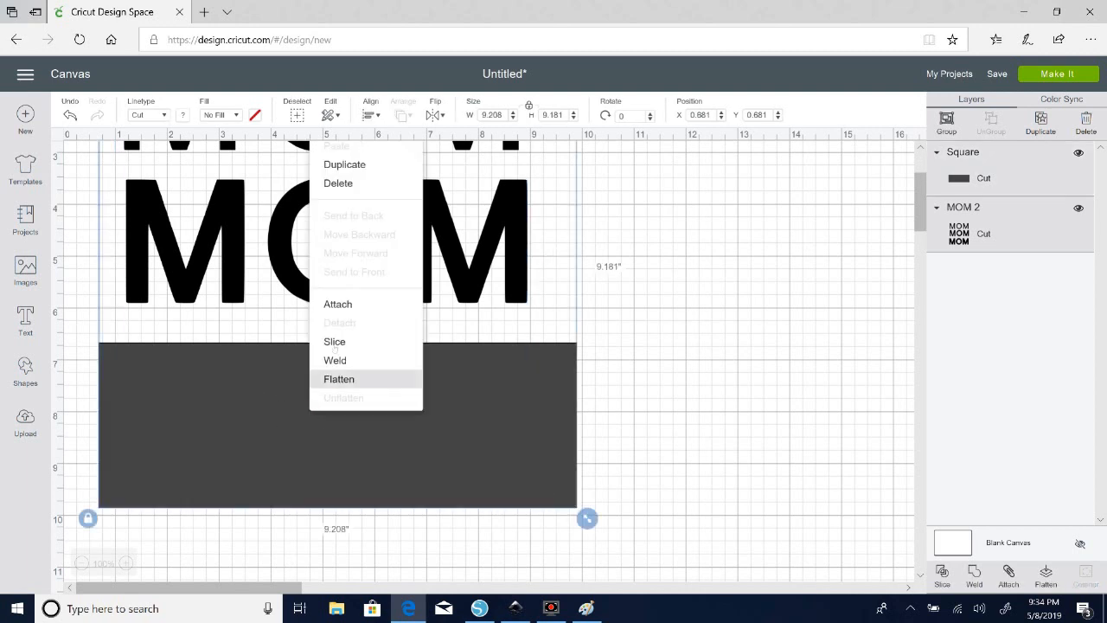
{"action": "left_click", "coordinate": [337, 339]}
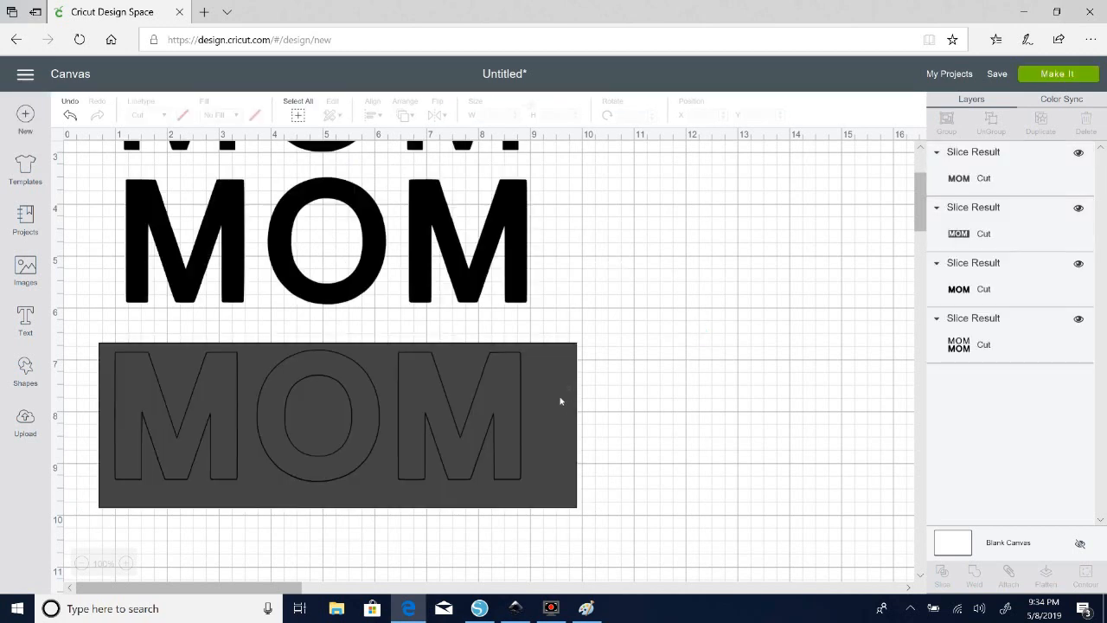
- Pull the leftover gray rectangle and gray letter copy off the sliced lowest MOM word and delete both
{"action": "left_click_drag", "start_coordinate": [561, 400], "coordinate": [731, 450]}
{"action": "left_click_drag", "start_coordinate": [606, 406], "coordinate": [782, 450]}
{"action": "left_click_drag", "start_coordinate": [613, 424], "coordinate": [856, 402]}
{"action": "left_click", "coordinate": [593, 377]}
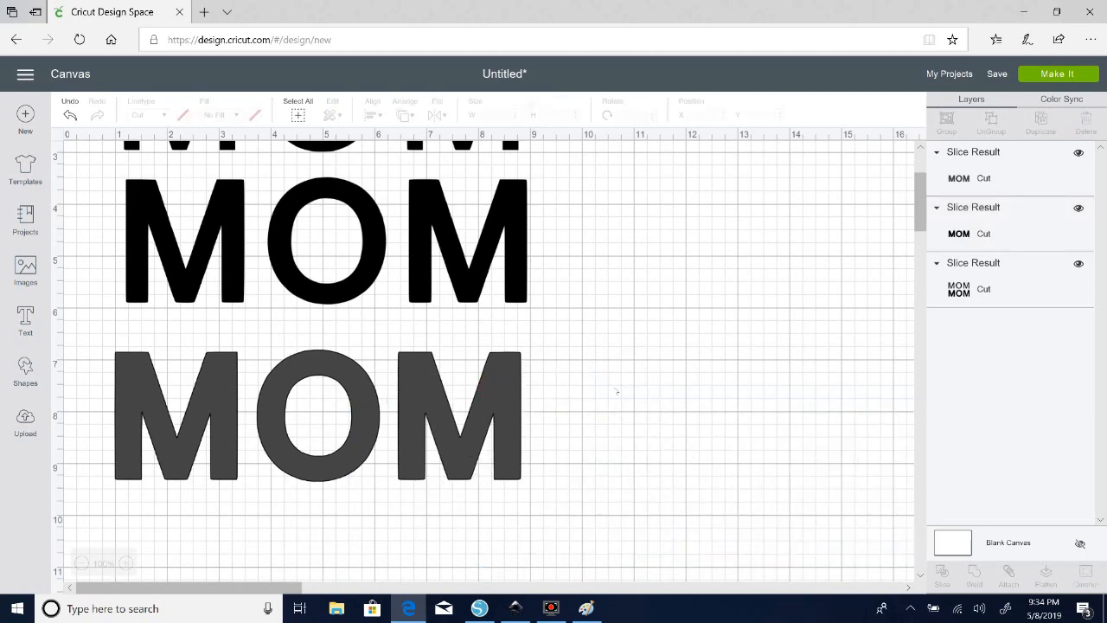
{"action": "left_click_drag", "start_coordinate": [503, 402], "coordinate": [971, 433]}
{"action": "left_click", "coordinate": [567, 383]}
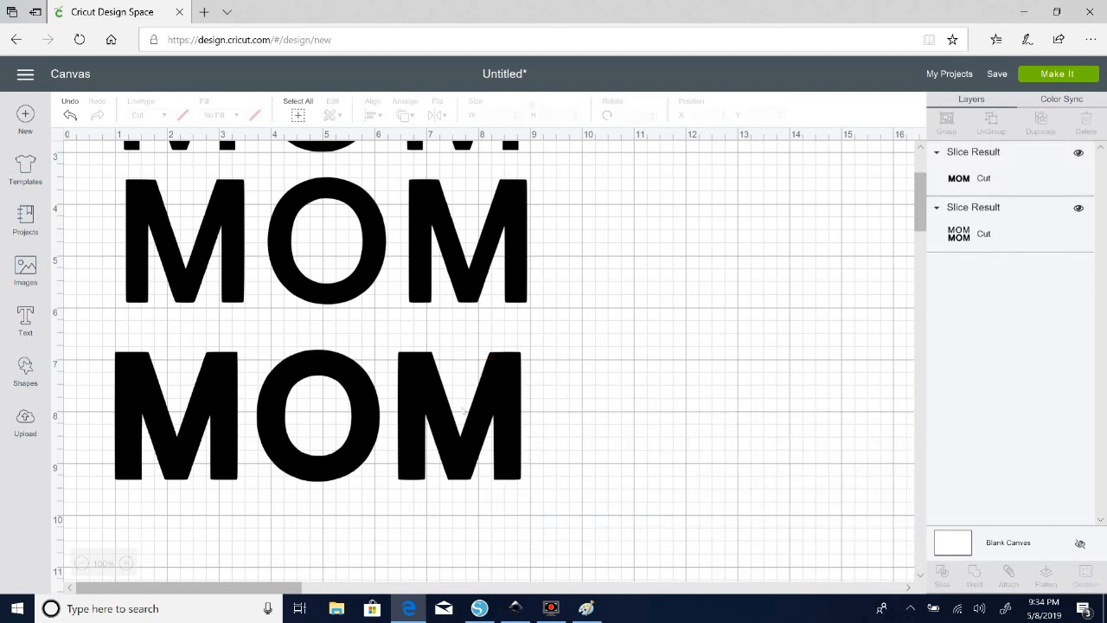
- Move the separated thickest MOM to about X 12.6, Y 2.9, and the remaining two-word piece to about X 1.1, Y 3.25
{"action": "left_click_drag", "start_coordinate": [515, 440], "coordinate": [825, 433]}
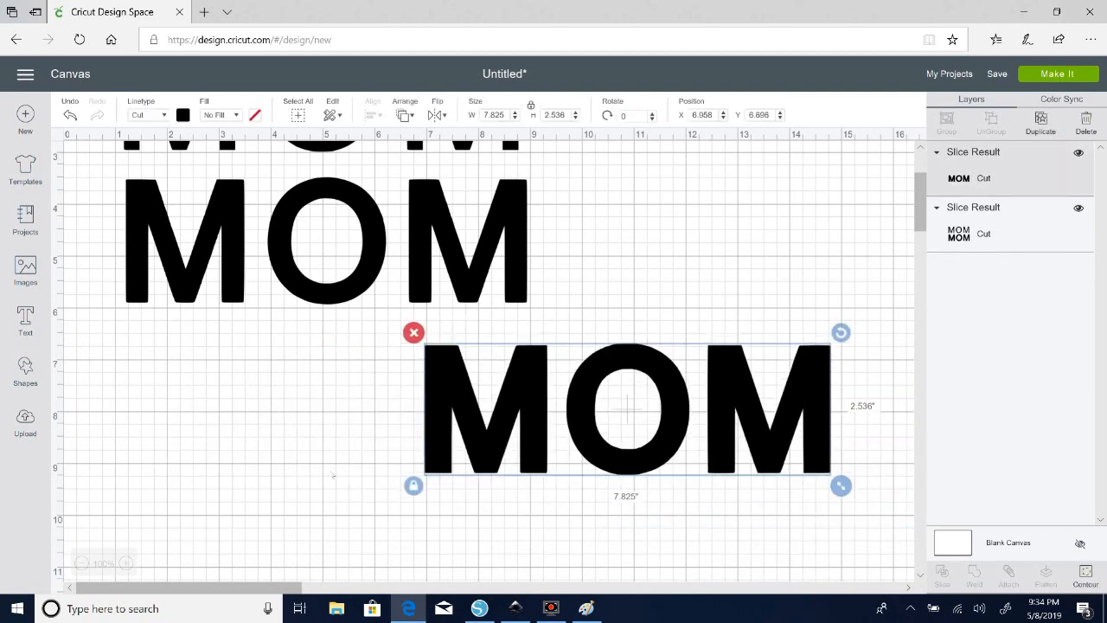
{"action": "left_click_drag", "start_coordinate": [579, 383], "coordinate": [732, 375]}
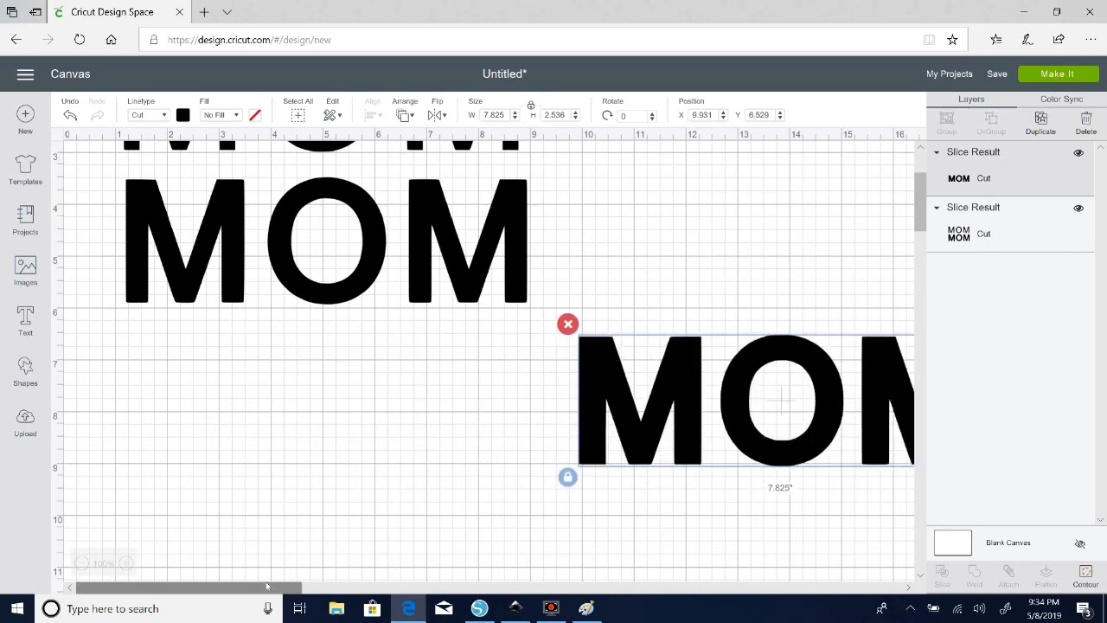
{"action": "left_click_drag", "start_coordinate": [271, 588], "coordinate": [368, 595]}
{"action": "left_click_drag", "start_coordinate": [524, 371], "coordinate": [659, 185]}
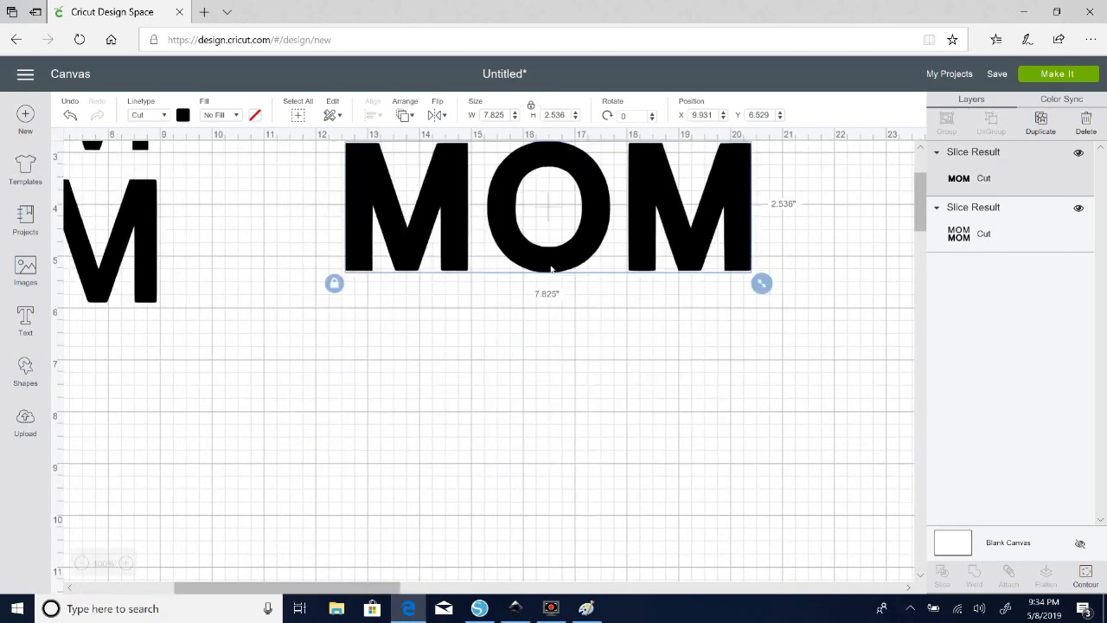
{"action": "left_click_drag", "start_coordinate": [304, 590], "coordinate": [205, 591]}
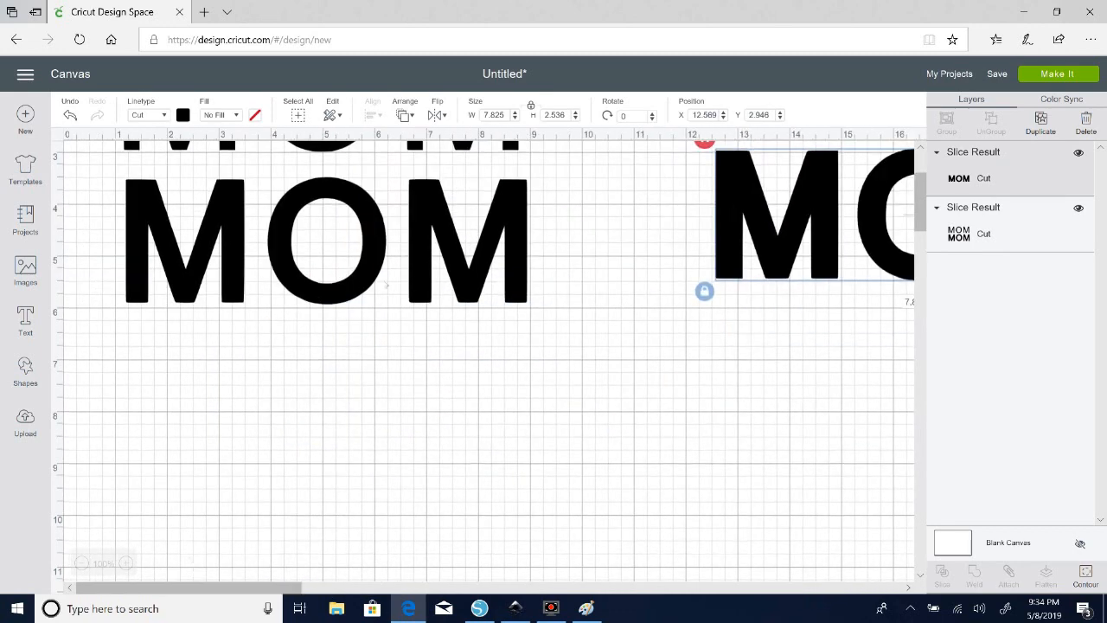
{"action": "left_click_drag", "start_coordinate": [352, 294], "coordinate": [345, 427]}
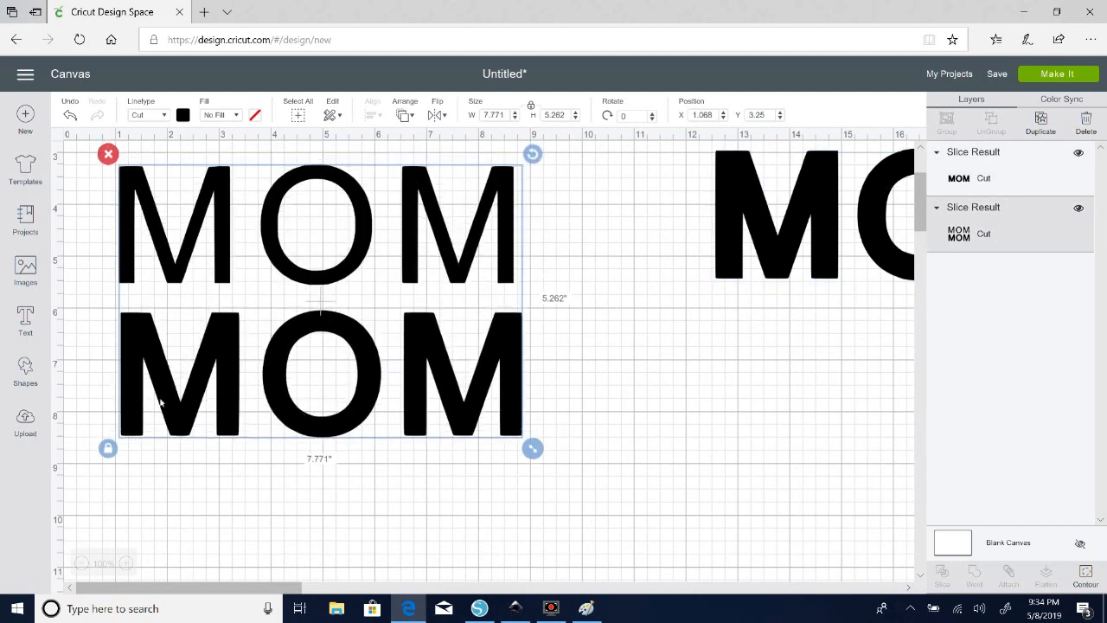
- Add a square over the lower word of the two-word piece and stretch it unlocked to about 9.1 × 3.3 in
{"action": "left_click", "coordinate": [25, 368]}
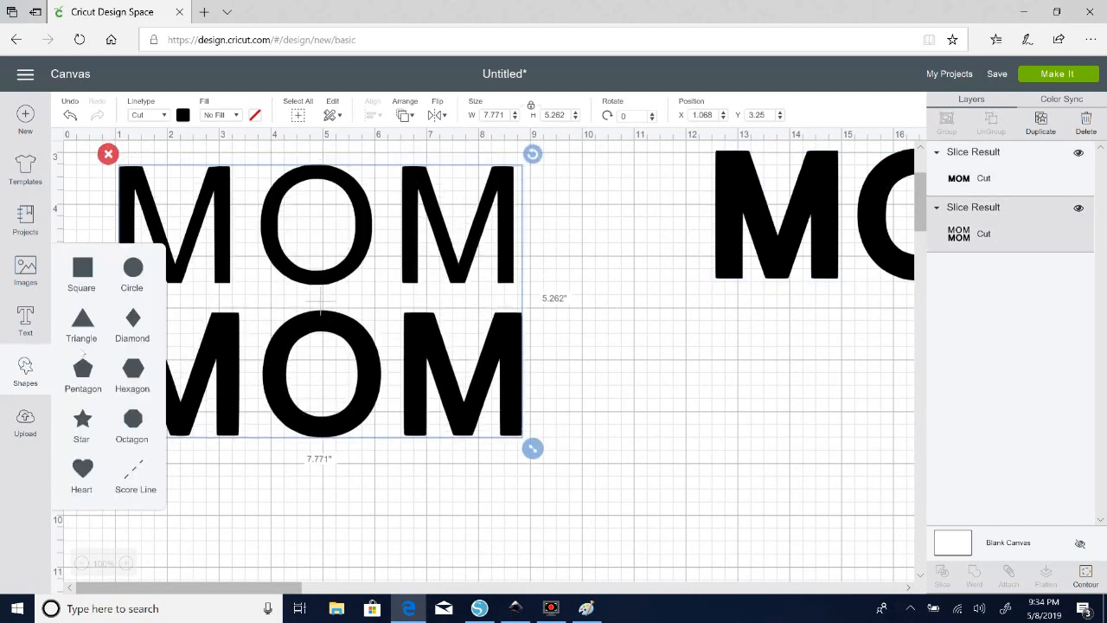
{"action": "left_click", "coordinate": [83, 268]}
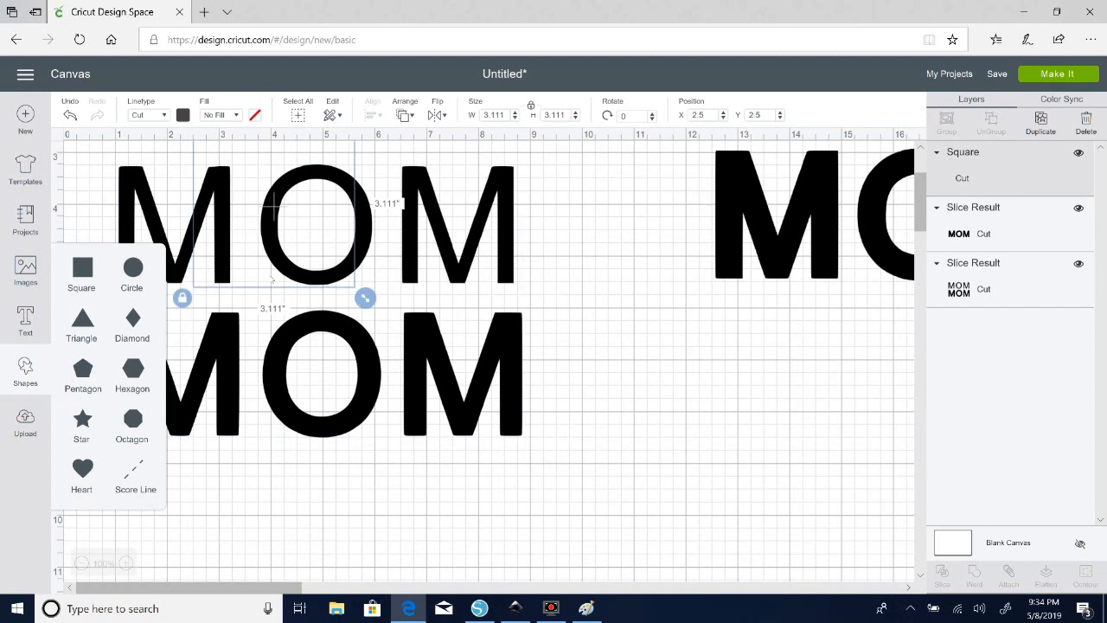
{"action": "left_click_drag", "start_coordinate": [296, 248], "coordinate": [197, 425]}
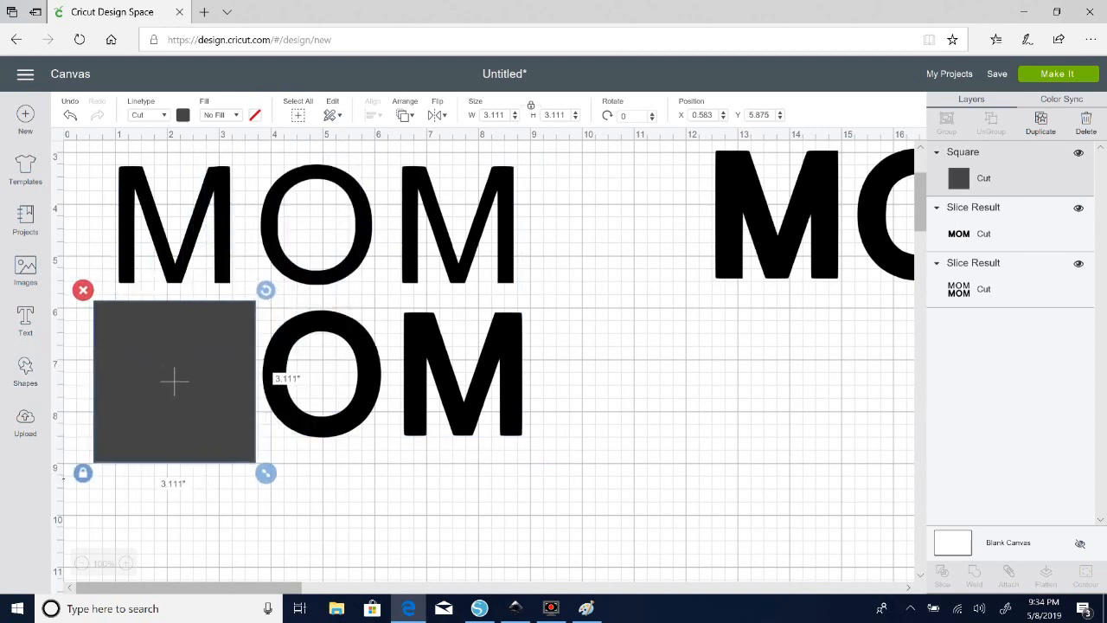
{"action": "left_click", "coordinate": [82, 472]}
{"action": "left_click_drag", "start_coordinate": [265, 472], "coordinate": [576, 485]}
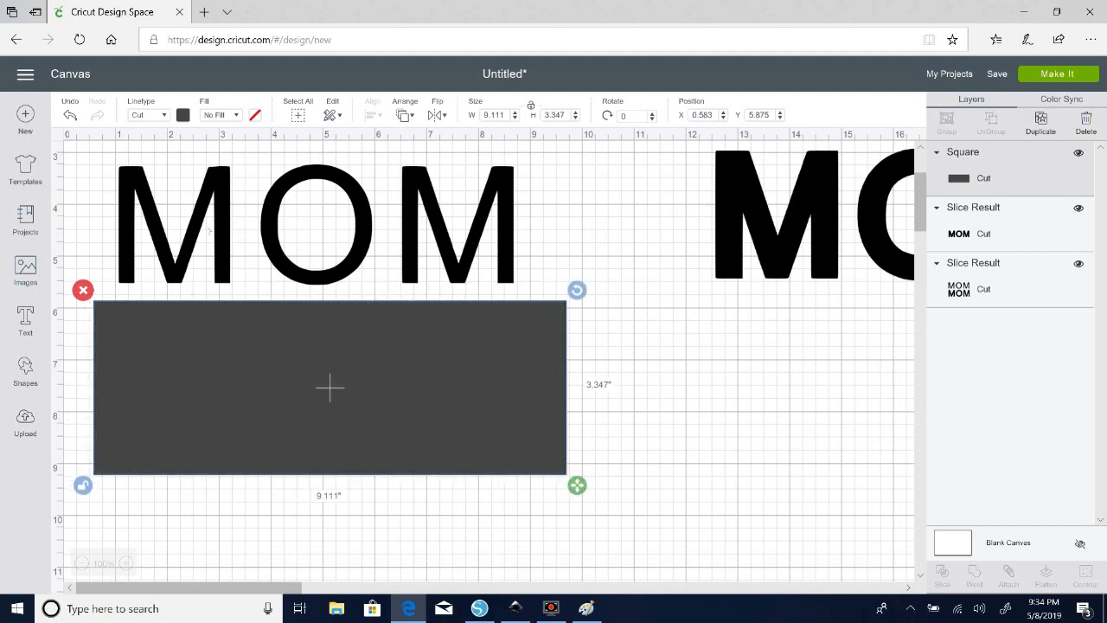
- Slice the two-word MOM piece with the rectangle covering its lower word
{"action": "left_click", "coordinate": [208, 227]}
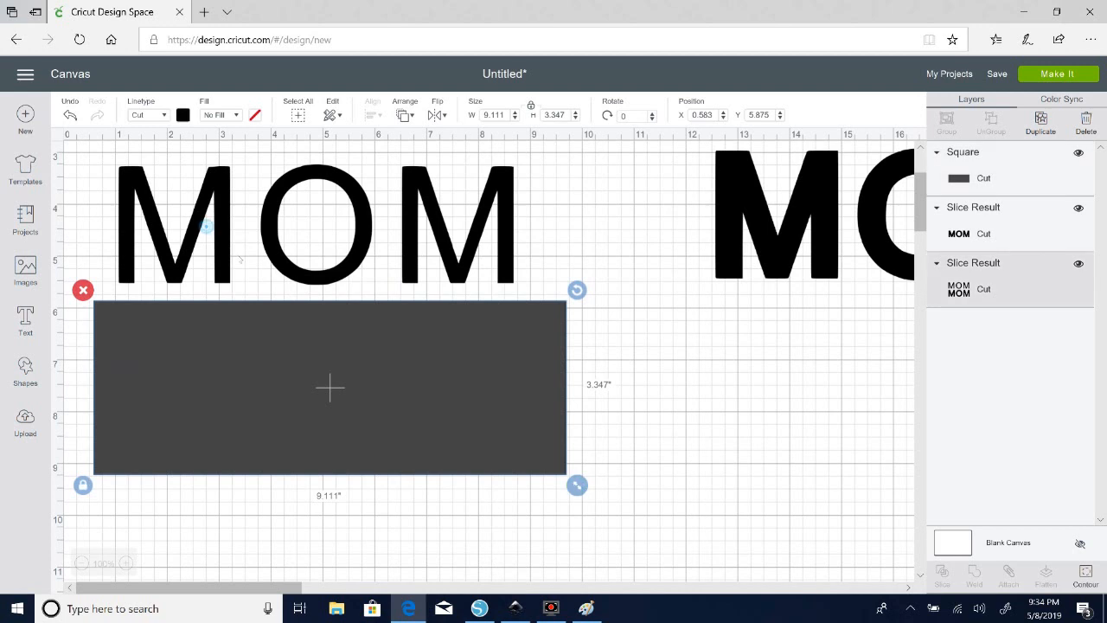
{"action": "left_click", "coordinate": [232, 387], "text": "shift"}
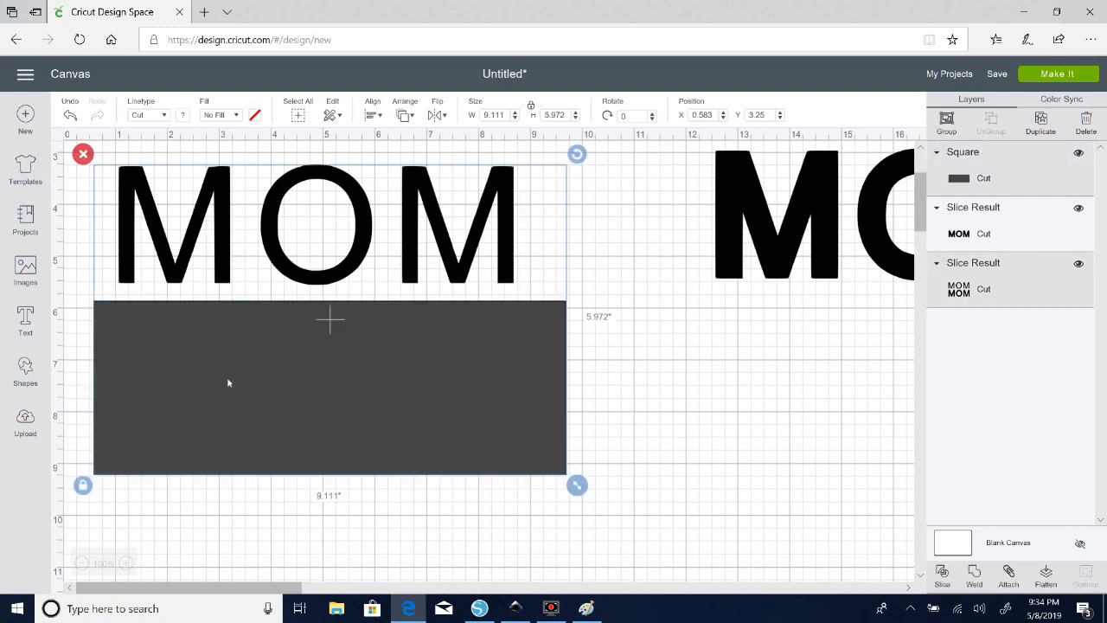
{"action": "right_click", "coordinate": [296, 384]}
{"action": "left_click", "coordinate": [333, 313]}
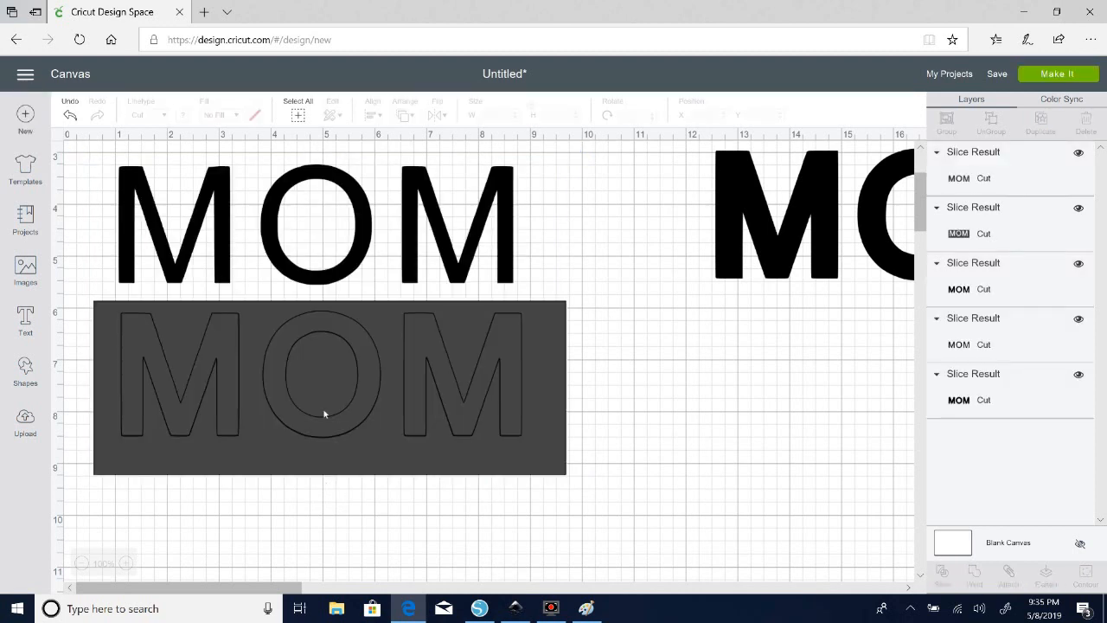
- Remove the gray rectangle and gray letter copy left over from slicing the medium-weight MOM word
{"action": "left_click_drag", "start_coordinate": [349, 444], "coordinate": [807, 562]}
{"action": "left_click", "coordinate": [542, 407]}
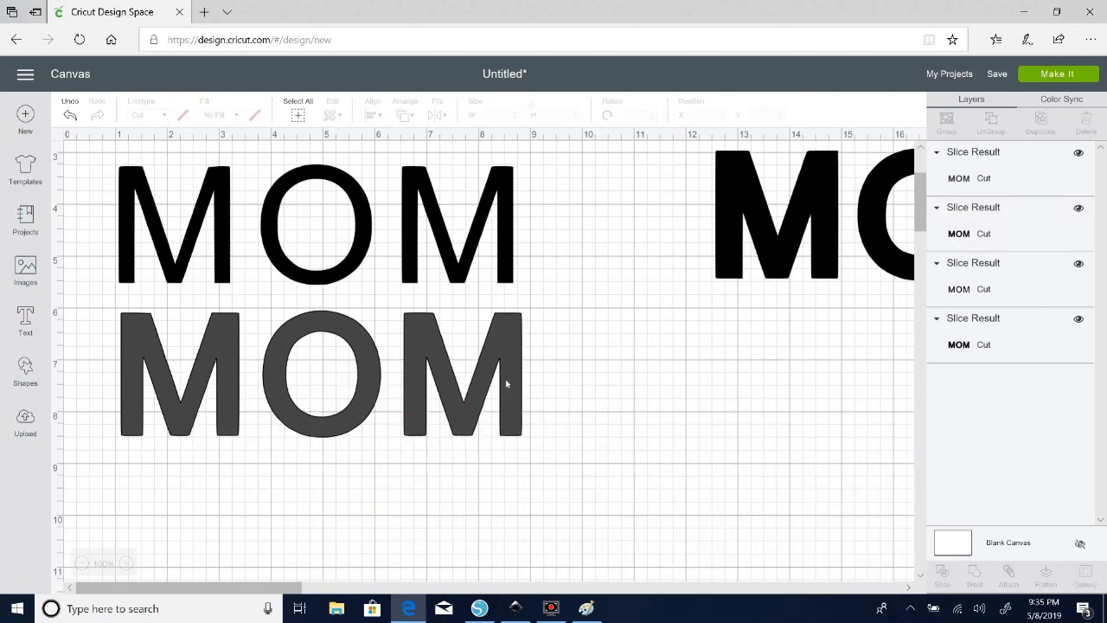
{"action": "left_click_drag", "start_coordinate": [509, 380], "coordinate": [783, 483]}
{"action": "left_click", "coordinate": [507, 439]}
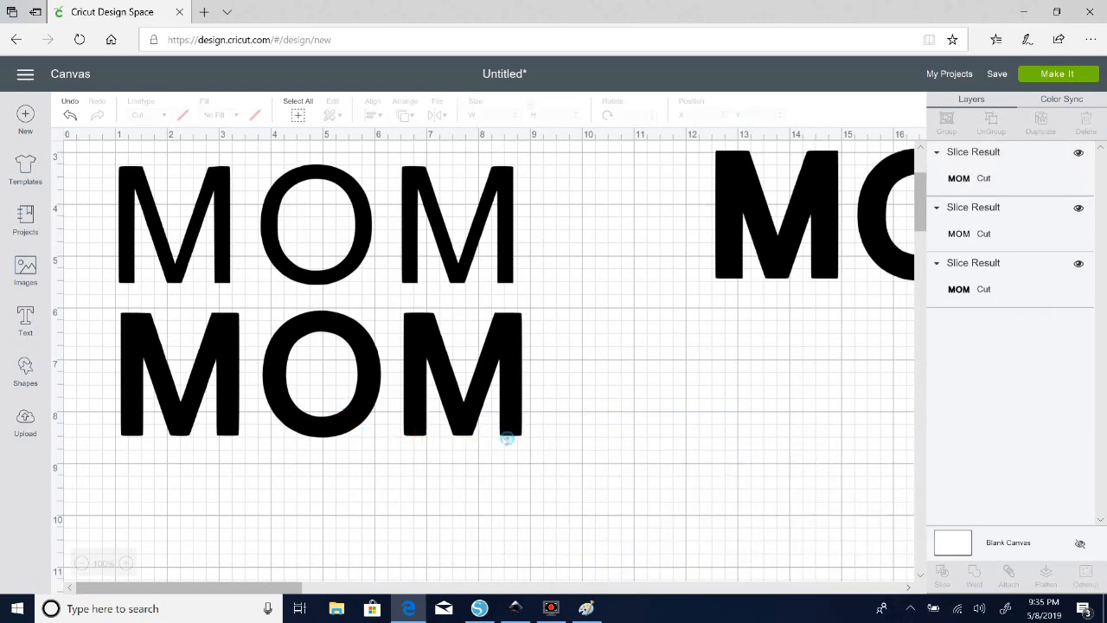
- Move the medium-weight MOM below the thickest one, and place the thin MOM at about X 1.1, Y 3.3
{"action": "left_click_drag", "start_coordinate": [508, 384], "coordinate": [754, 437]}
{"action": "left_click_drag", "start_coordinate": [473, 400], "coordinate": [760, 386]}
{"action": "mouse_move", "coordinate": [408, 272]}
{"action": "left_mouse_down"}
{"action": "mouse_move", "coordinate": [367, 318]}
{"action": "mouse_move", "coordinate": [418, 278]}
{"action": "left_mouse_up"}
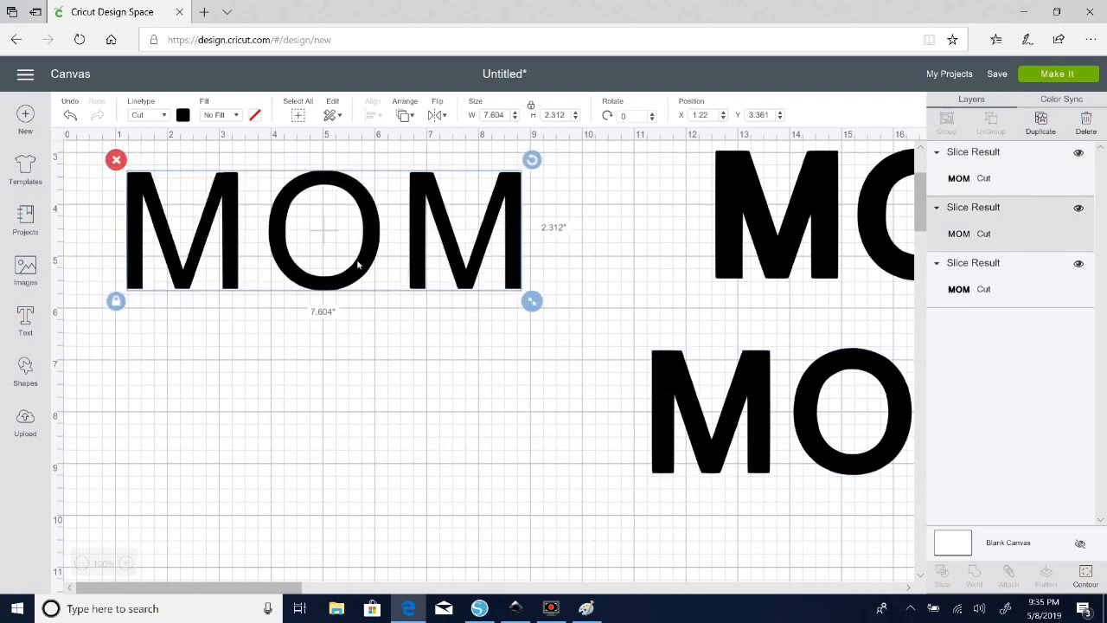
{"action": "left_click", "coordinate": [309, 316]}
{"action": "left_click_drag", "start_coordinate": [314, 288], "coordinate": [309, 284]}
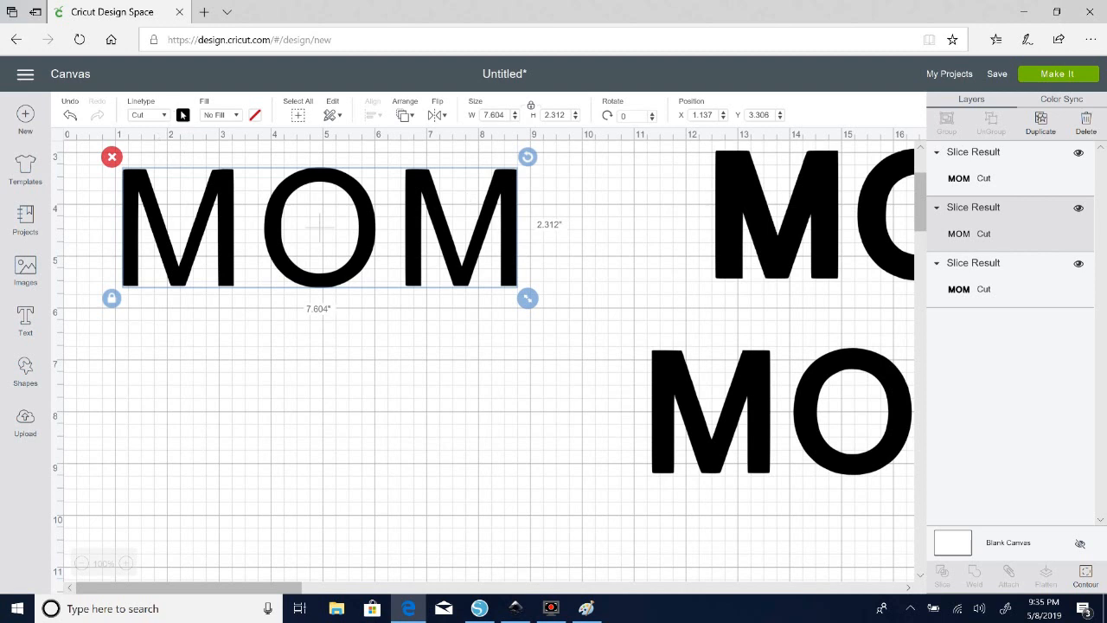
- Color the thin MOM red, place the medium-weight MOM below it at about X 1.5, Y 6.9, and keep the thickest MOM beside it
{"action": "left_click", "coordinate": [182, 115]}
{"action": "left_click", "coordinate": [200, 211]}
{"action": "left_click_drag", "start_coordinate": [729, 219], "coordinate": [193, 417]}
{"action": "left_click_drag", "start_coordinate": [260, 382], "coordinate": [670, 224]}
{"action": "left_click_drag", "start_coordinate": [692, 406], "coordinate": [183, 411]}
{"action": "left_click", "coordinate": [151, 136]}
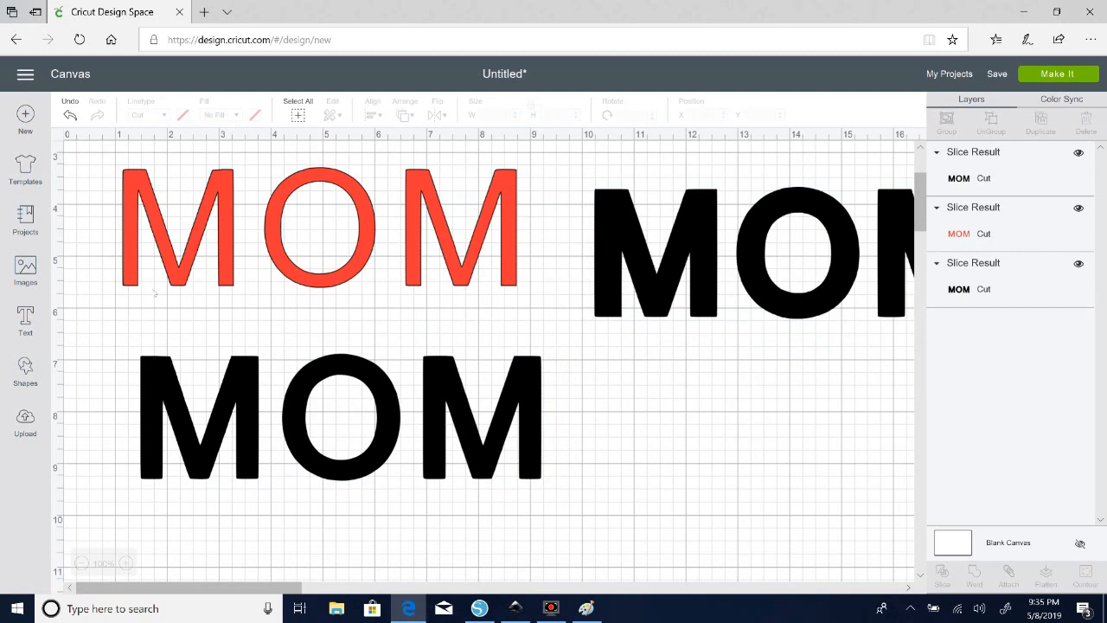
- Color the medium-weight MOM medium gray and move the thickest black MOM to about X 9.3, Y 3.35
{"action": "left_click", "coordinate": [342, 418]}
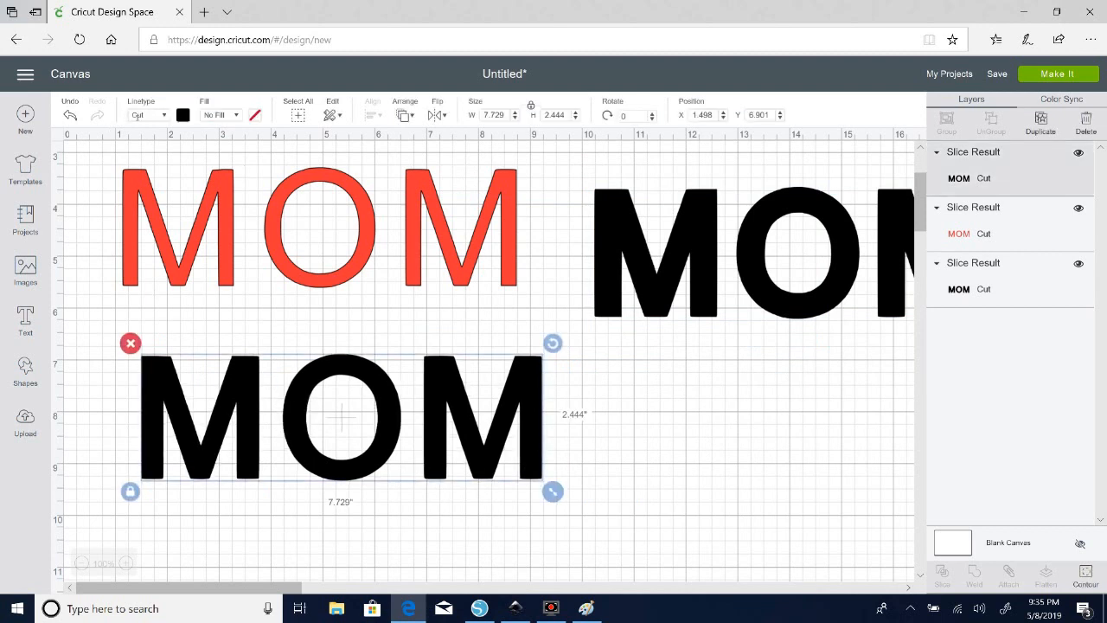
{"action": "left_click", "coordinate": [183, 118]}
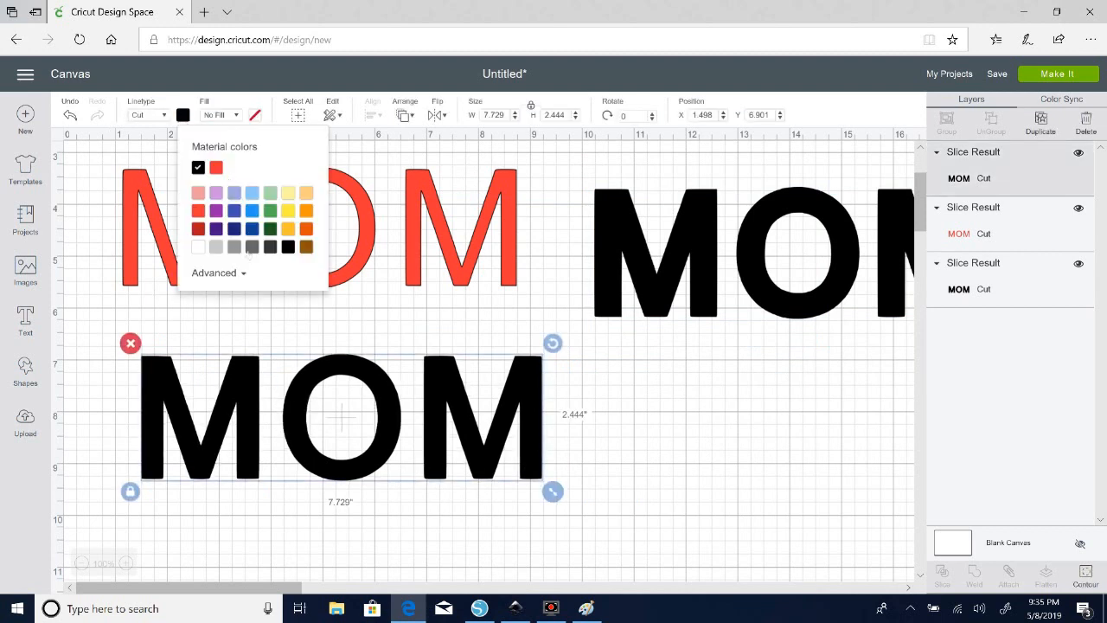
{"action": "left_click", "coordinate": [235, 249]}
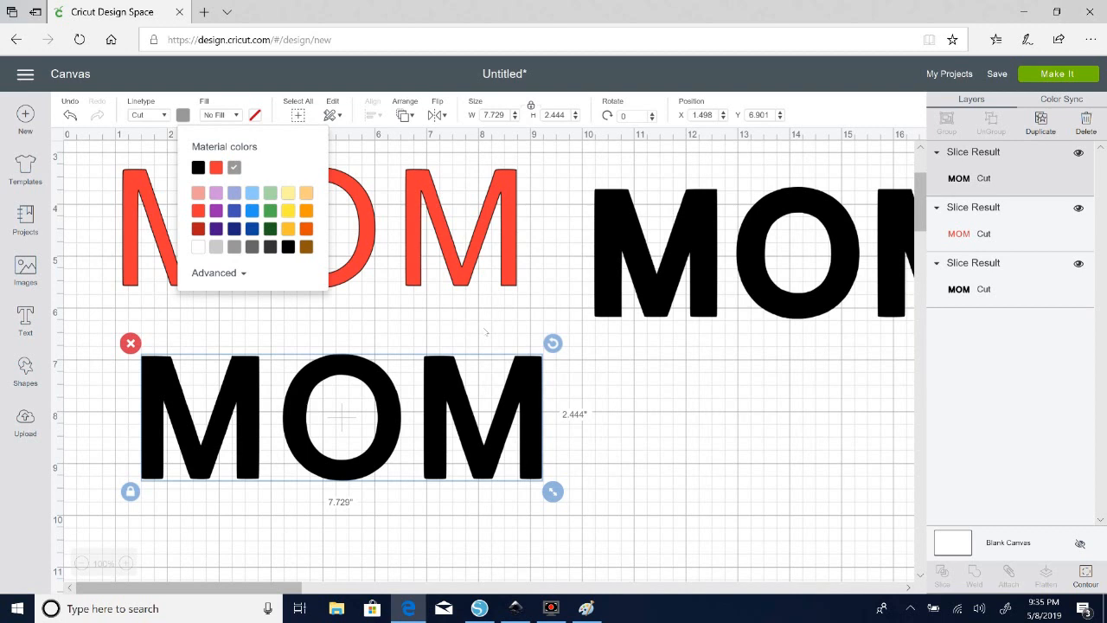
{"action": "left_click", "coordinate": [636, 402]}
{"action": "left_click_drag", "start_coordinate": [634, 293], "coordinate": [586, 275]}
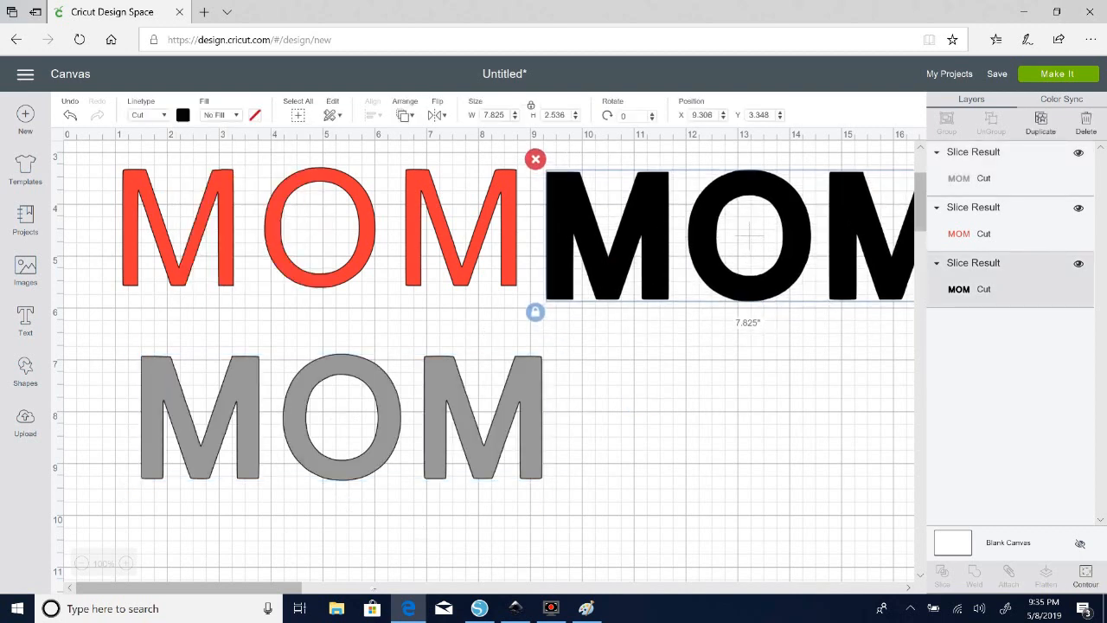
- Move the red MOM to about X 3.3, Y 8.4 and the gray MOM to about X 4.8, Y 6.3
{"action": "left_click_drag", "start_coordinate": [295, 588], "coordinate": [335, 587]}
{"action": "left_click_drag", "start_coordinate": [312, 273], "coordinate": [425, 538]}
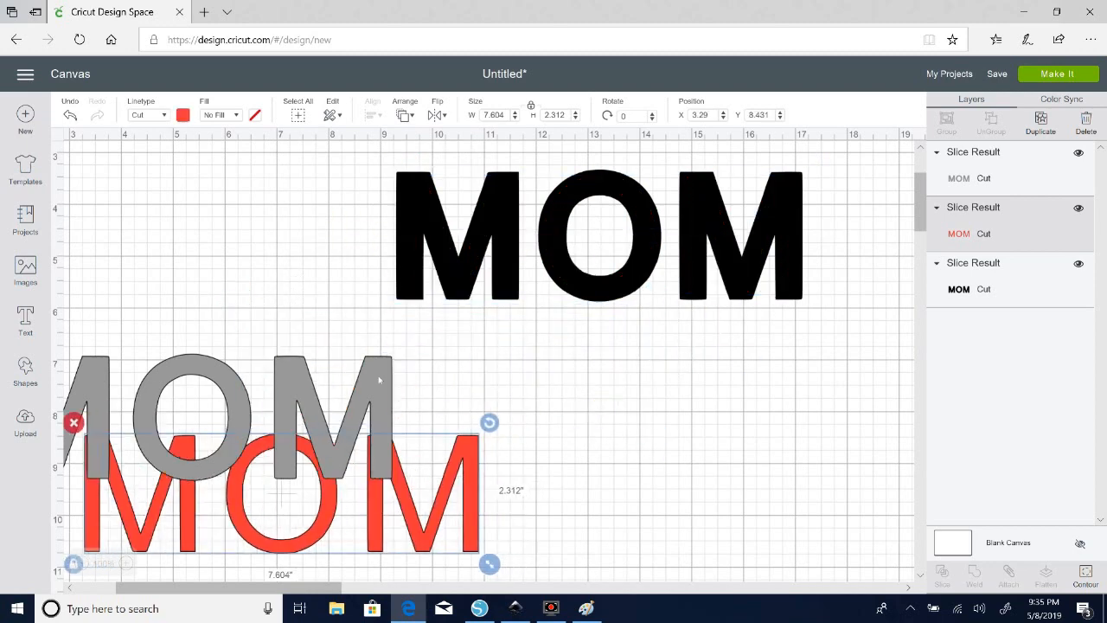
{"action": "left_click_drag", "start_coordinate": [381, 376], "coordinate": [551, 344]}
- Bring the red MOM in front of the gray MOM and center it over the gray letters
{"action": "left_click", "coordinate": [415, 522]}
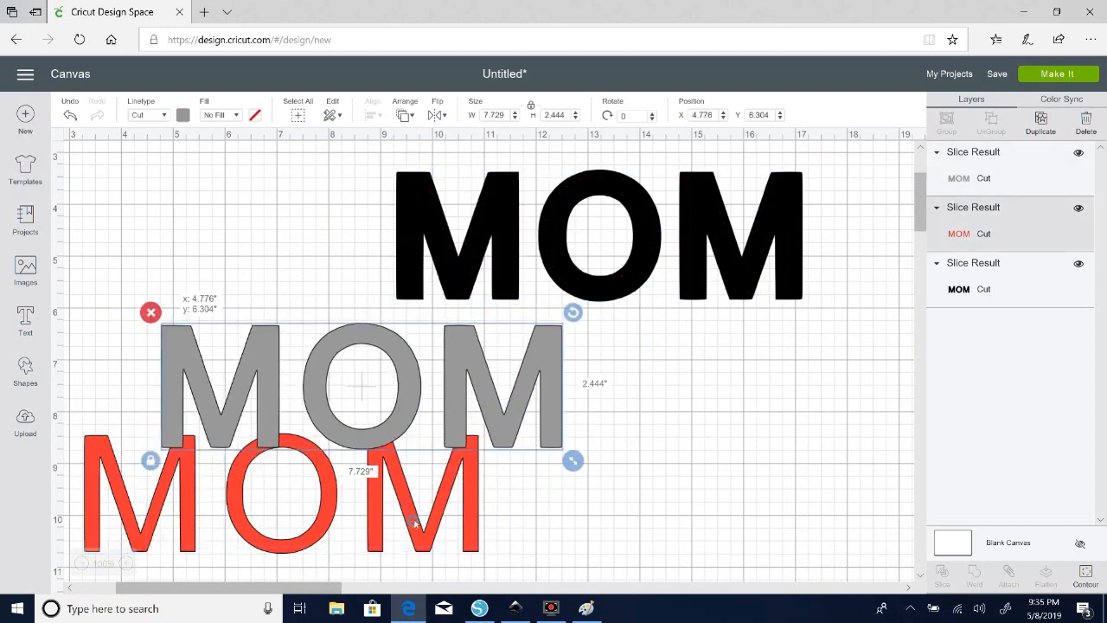
{"action": "right_click", "coordinate": [416, 522]}
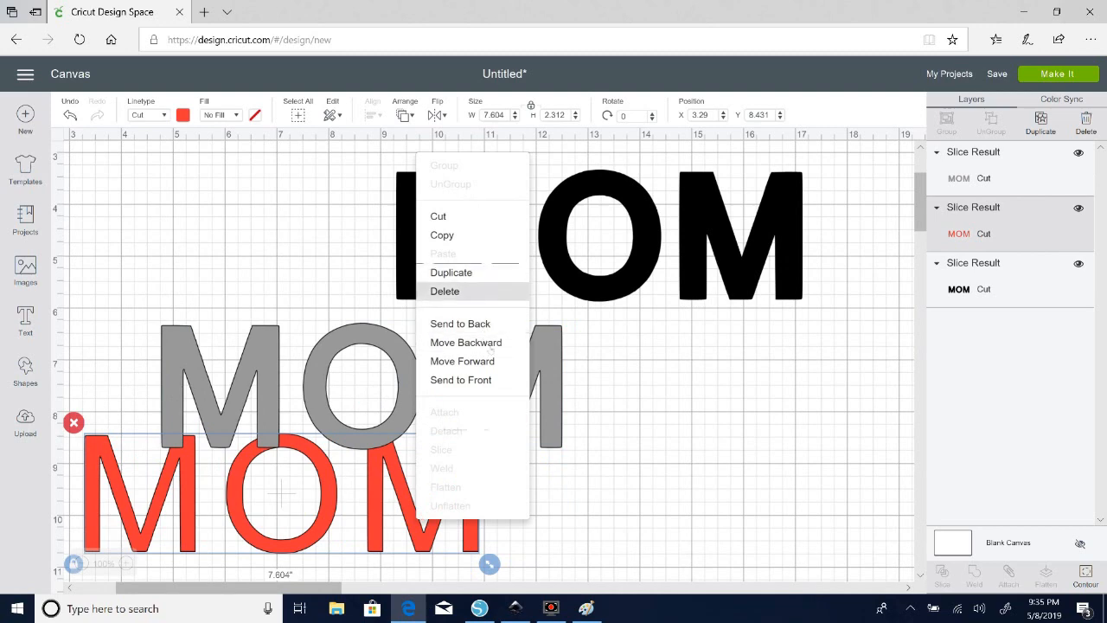
{"action": "left_click", "coordinate": [493, 344]}
{"action": "left_click", "coordinate": [448, 491]}
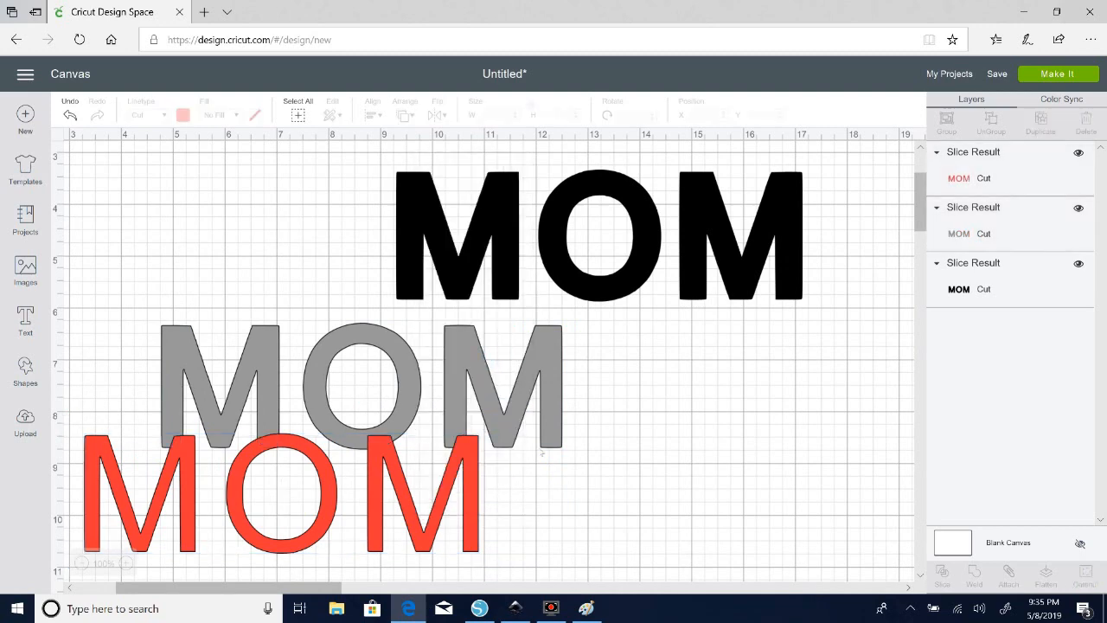
{"action": "left_click_drag", "start_coordinate": [449, 492], "coordinate": [519, 381]}
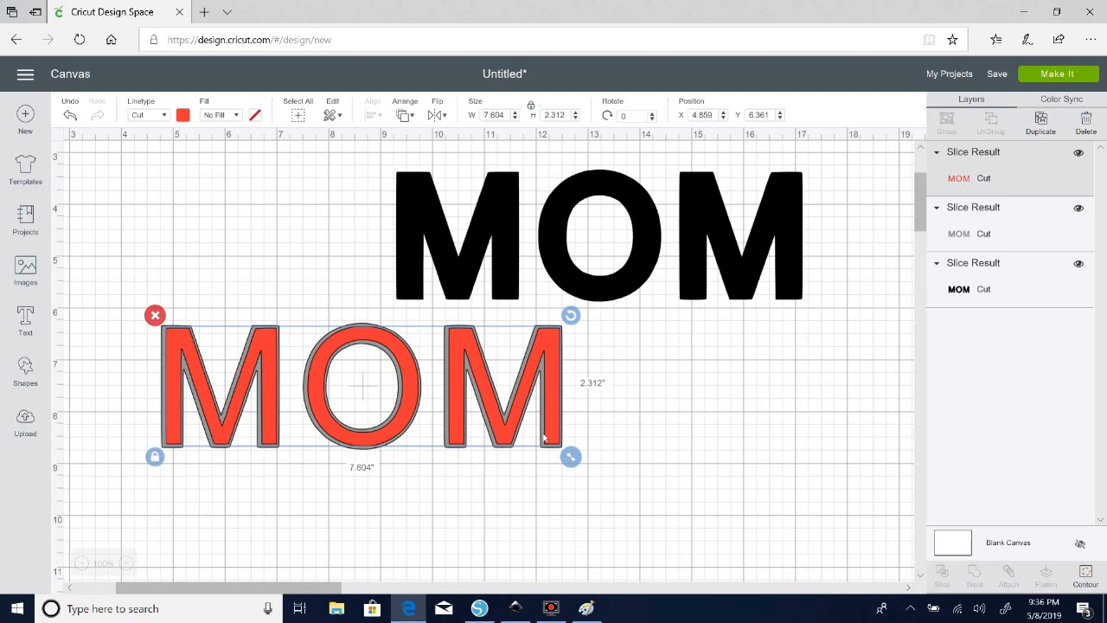
{"action": "left_click_drag", "start_coordinate": [507, 431], "coordinate": [506, 437]}
{"action": "left_click", "coordinate": [631, 420]}
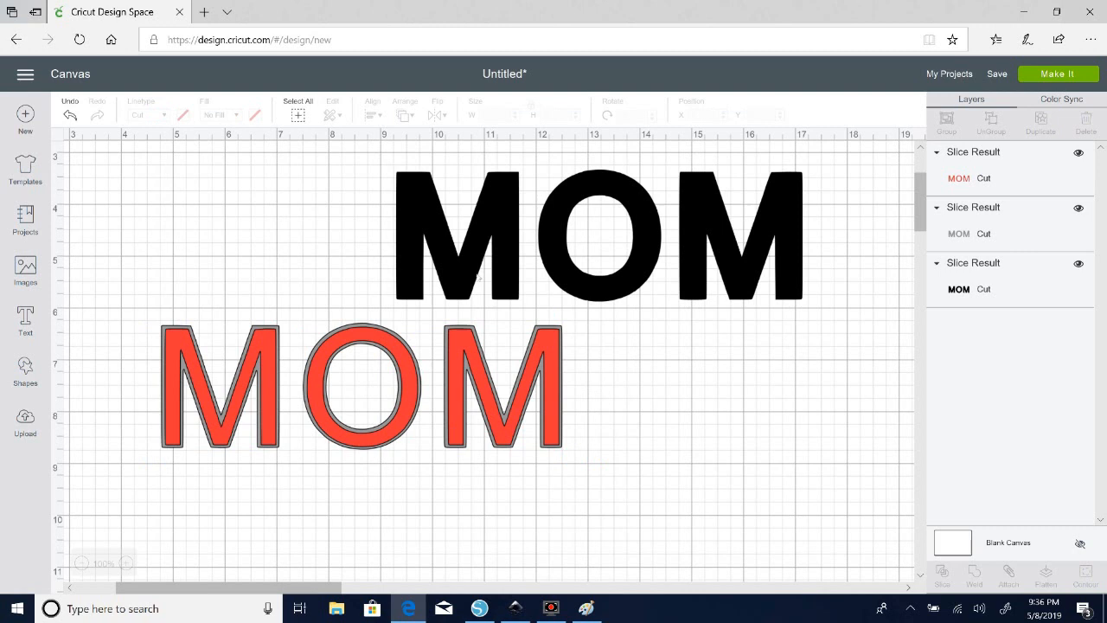
- Move the black MOM to about X 4.7, Y 3.3 and place the red and gray pair over it
{"action": "left_click_drag", "start_coordinate": [456, 268], "coordinate": [219, 265]}
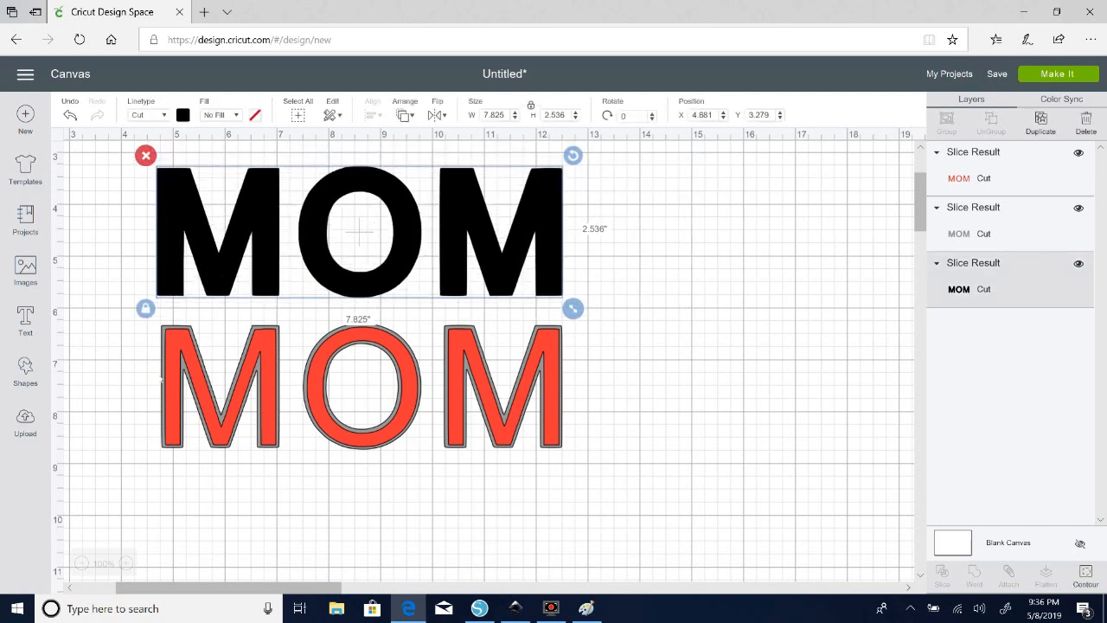
{"action": "left_click_drag", "start_coordinate": [133, 337], "coordinate": [649, 481]}
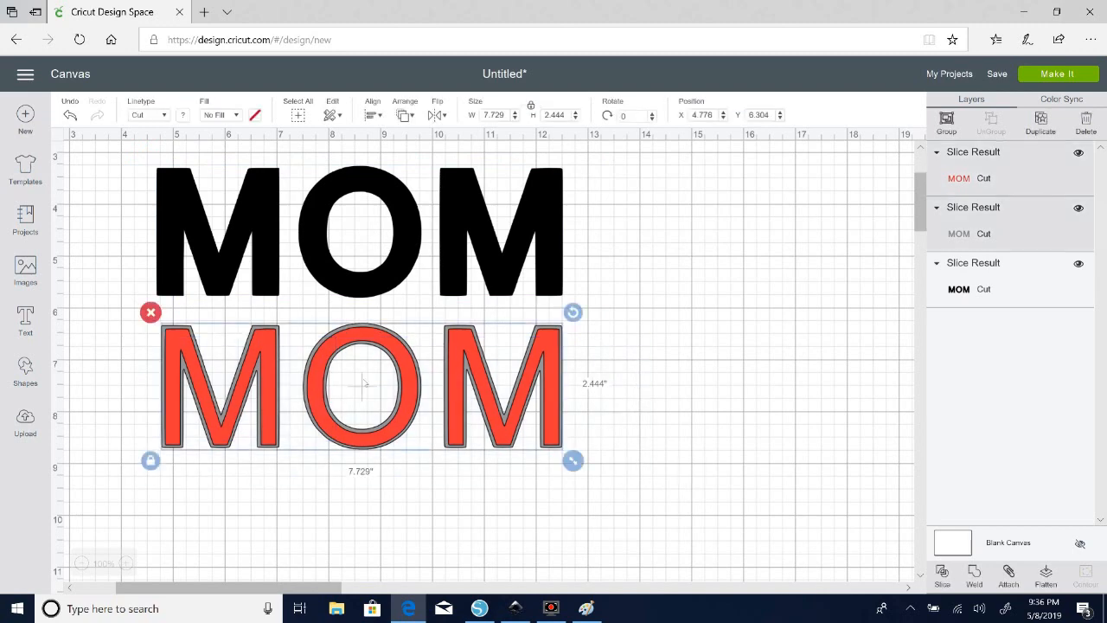
{"action": "left_click_drag", "start_coordinate": [408, 388], "coordinate": [408, 235]}
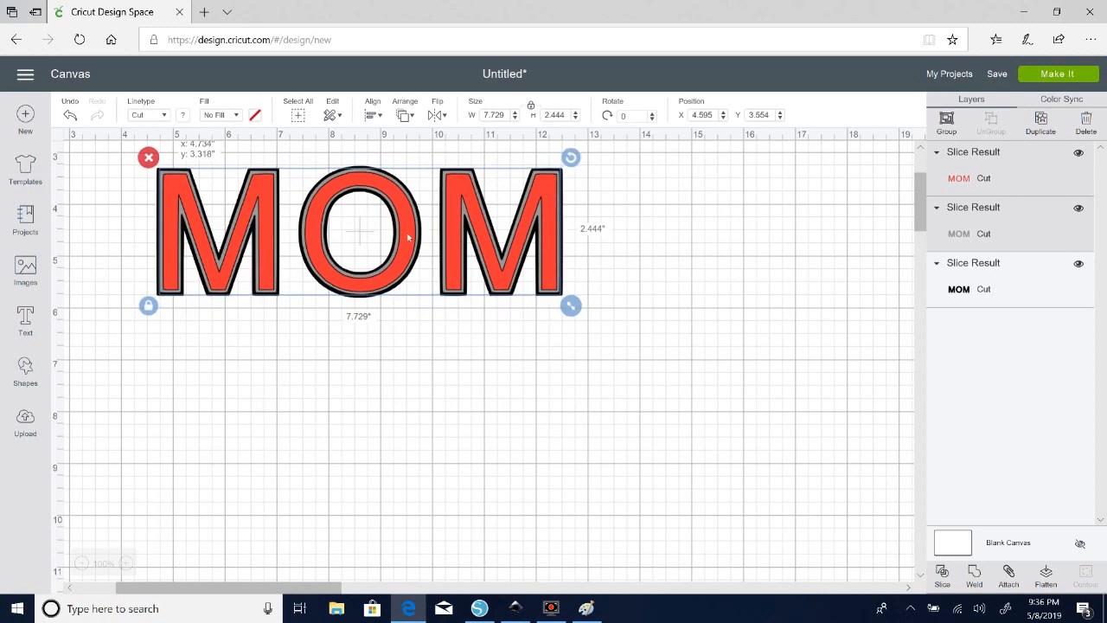
{"action": "left_click", "coordinate": [411, 380]}
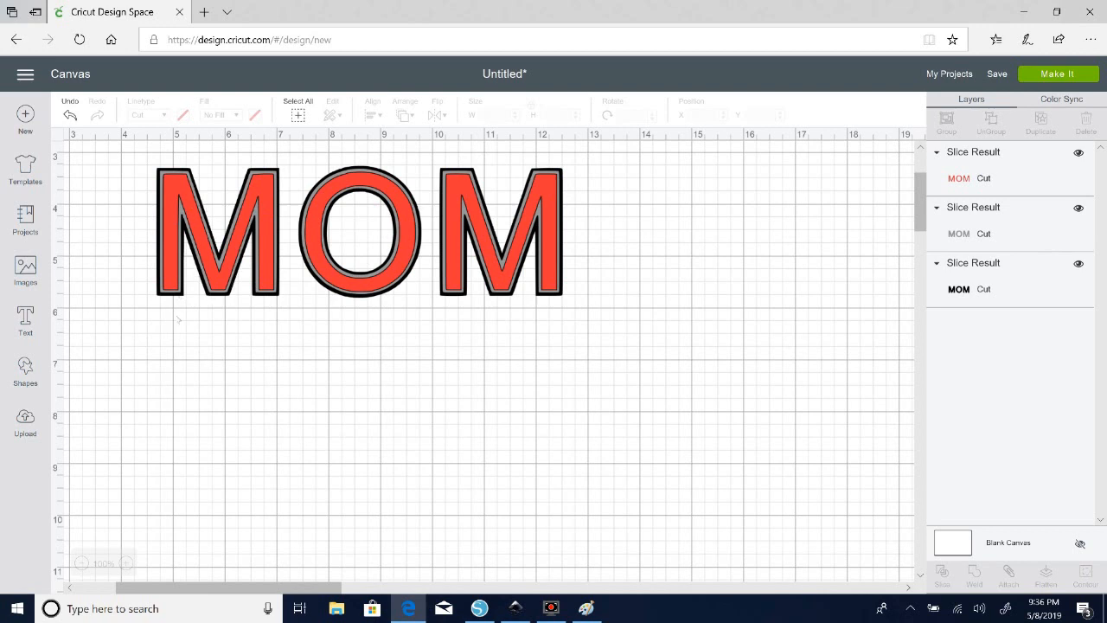
- Separate the stacked words into three rows, with black above, gray in the middle and red below
{"action": "left_click_drag", "start_coordinate": [366, 293], "coordinate": [362, 515]}
{"action": "left_click_drag", "start_coordinate": [375, 279], "coordinate": [393, 504]}
{"action": "left_click_drag", "start_coordinate": [364, 398], "coordinate": [335, 419]}
{"action": "left_click_drag", "start_coordinate": [355, 289], "coordinate": [339, 283]}
{"action": "left_click", "coordinate": [690, 276]}
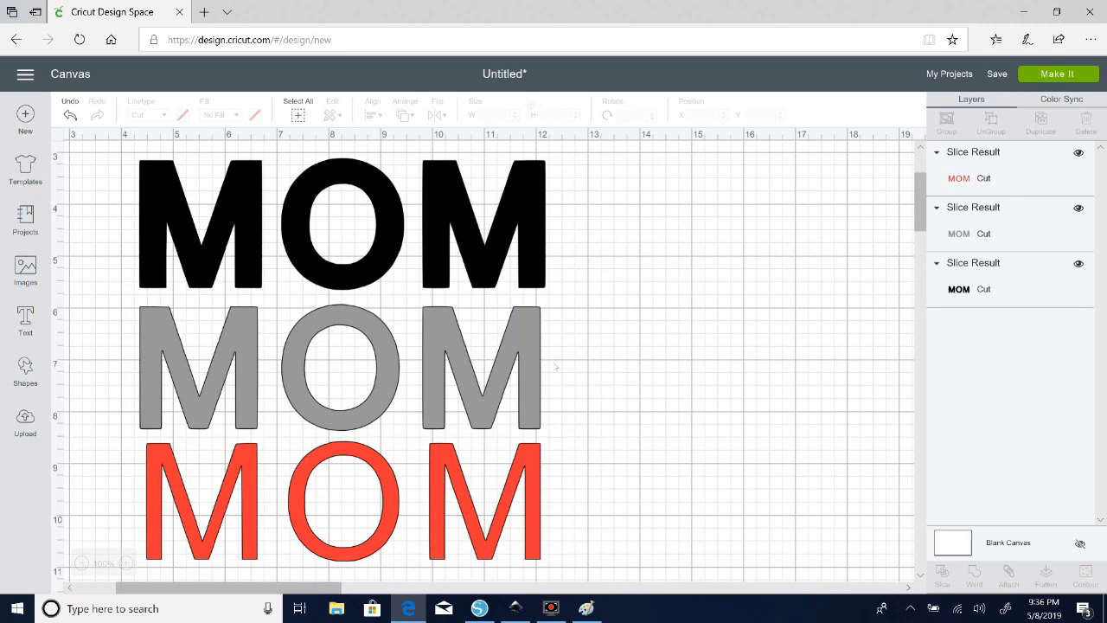
- Move the gray MOM aside to about X 13.4, Y 2.9 and place the red MOM over the black MOM
{"action": "left_click_drag", "start_coordinate": [522, 328], "coordinate": [908, 275]}
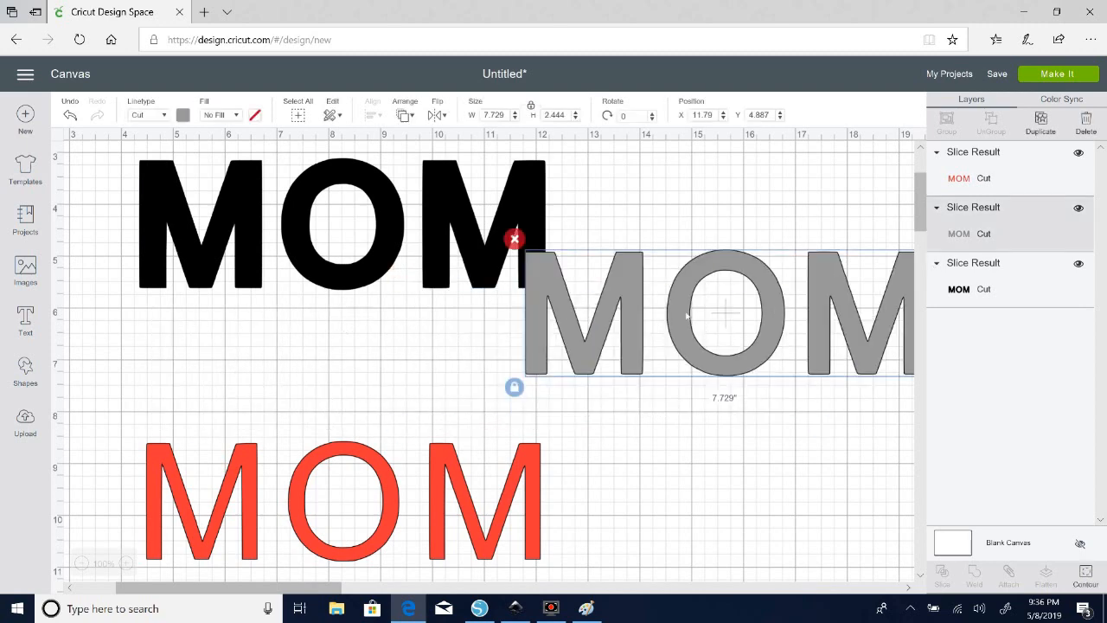
{"action": "left_click_drag", "start_coordinate": [675, 311], "coordinate": [756, 208]}
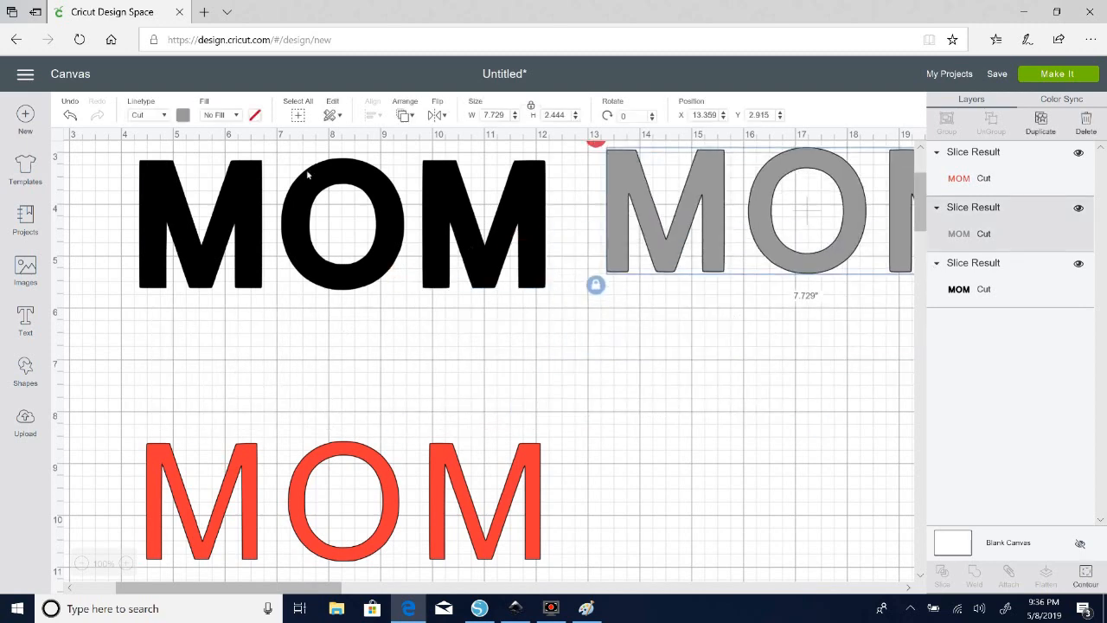
{"action": "left_click_drag", "start_coordinate": [290, 248], "coordinate": [283, 312]}
{"action": "left_click_drag", "start_coordinate": [348, 448], "coordinate": [334, 239]}
{"action": "left_click", "coordinate": [321, 403]}
- Duplicate the layered red and black MOM and place the copy directly below the gray MOM
{"action": "left_click_drag", "start_coordinate": [106, 195], "coordinate": [510, 337]}
{"action": "right_click", "coordinate": [511, 337]}
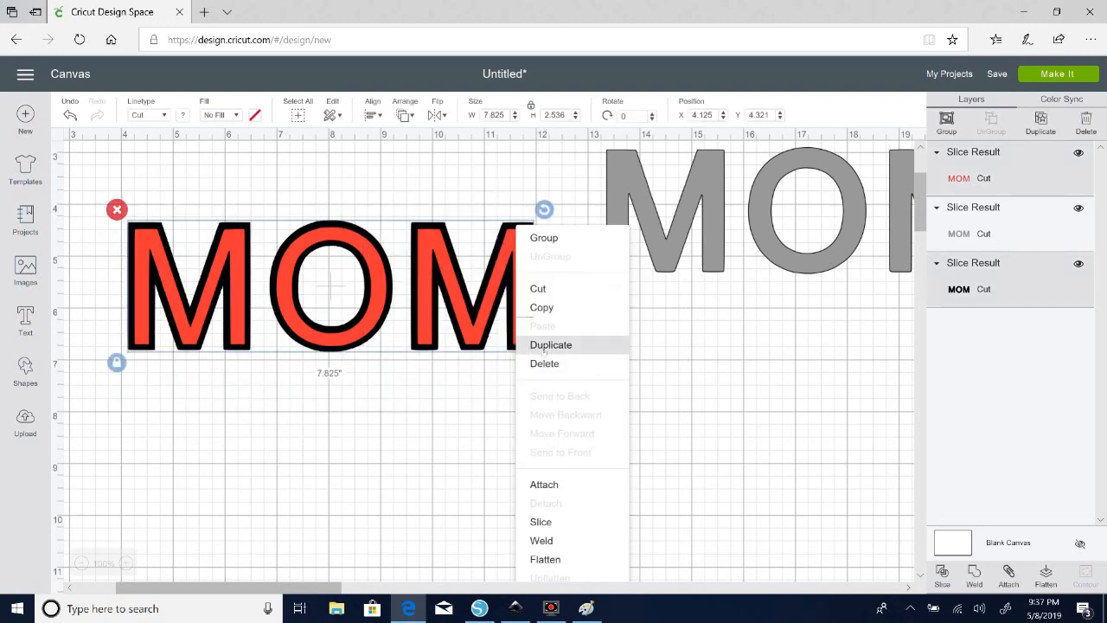
{"action": "left_click", "coordinate": [527, 344]}
{"action": "left_click_drag", "start_coordinate": [495, 320], "coordinate": [925, 451]}
{"action": "left_click_drag", "start_coordinate": [667, 448], "coordinate": [722, 371]}
{"action": "left_click", "coordinate": [502, 464]}
- Center the original red and black MOM on each other and slice them
{"action": "left_click_drag", "start_coordinate": [116, 206], "coordinate": [562, 376]}
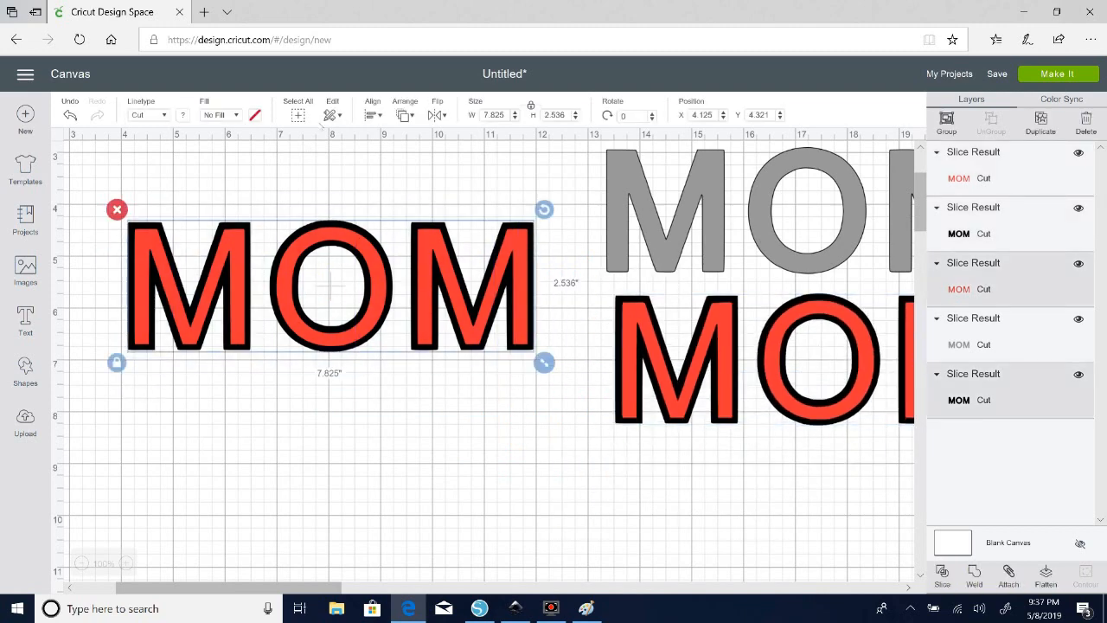
{"action": "left_click", "coordinate": [371, 114]}
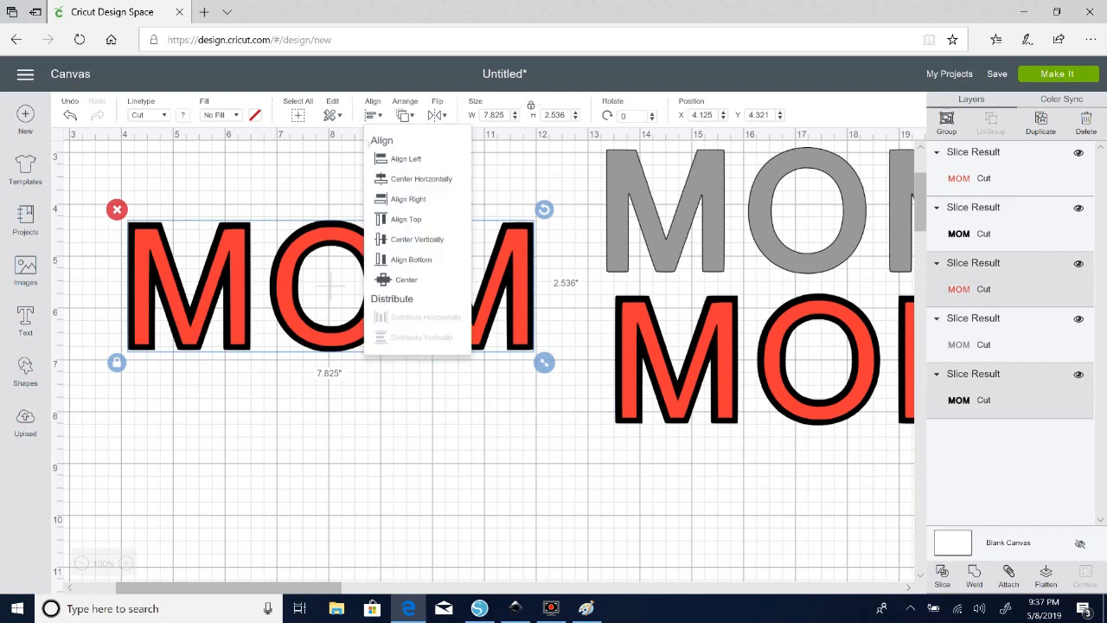
{"action": "left_click", "coordinate": [405, 278]}
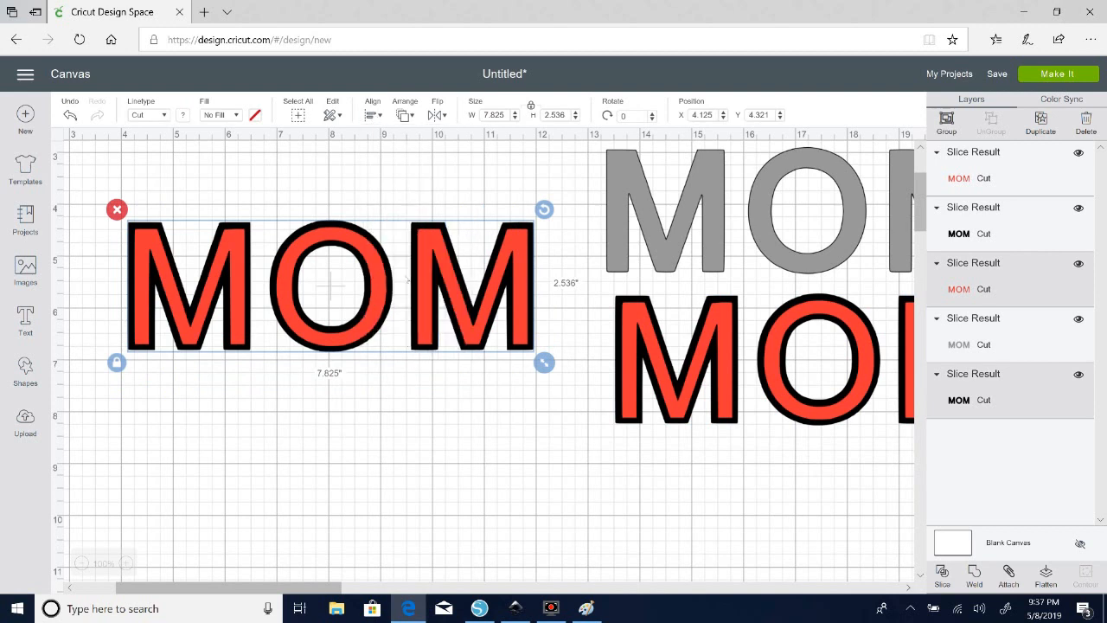
{"action": "right_click", "coordinate": [245, 290]}
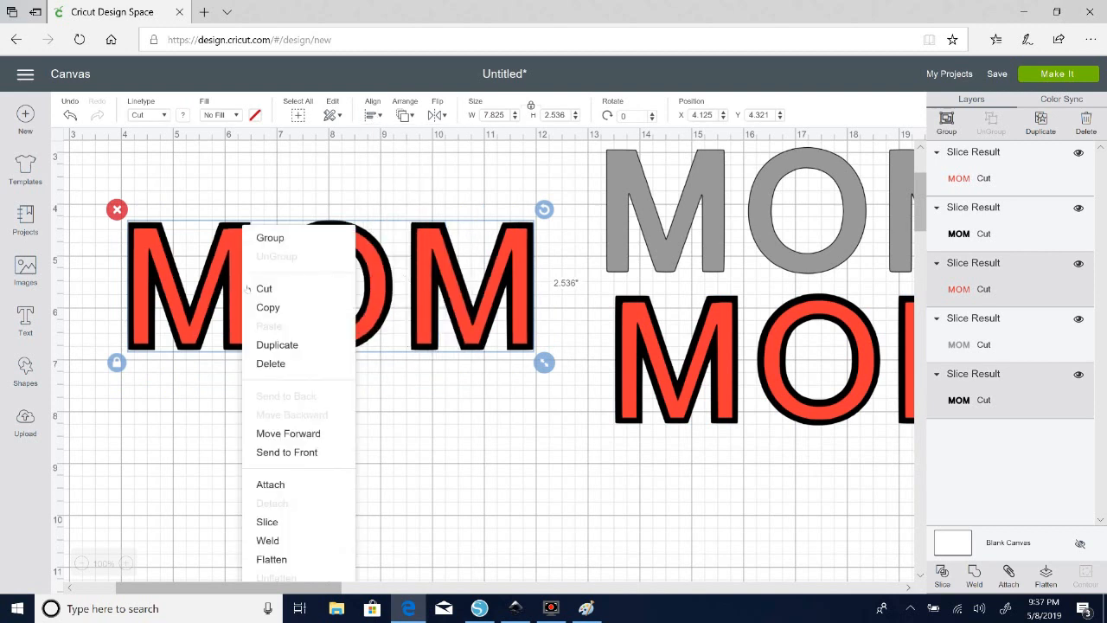
{"action": "left_click", "coordinate": [276, 522]}
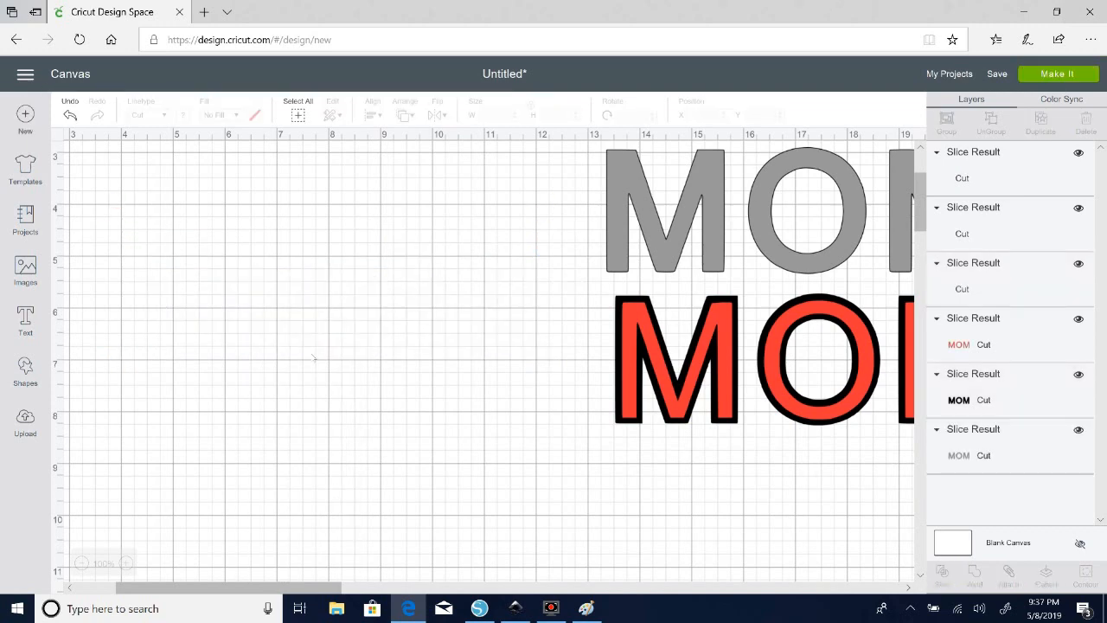
- Pull the slice results apart and delete the extra MOM piece, keeping the black outline and one red MOM
{"action": "left_click_drag", "start_coordinate": [307, 332], "coordinate": [294, 550]}
{"action": "left_click_drag", "start_coordinate": [288, 285], "coordinate": [744, 523]}
{"action": "left_click_drag", "start_coordinate": [666, 512], "coordinate": [86, 507]}
{"action": "left_click_drag", "start_coordinate": [396, 462], "coordinate": [627, 490]}
{"action": "left_click", "coordinate": [410, 370]}
{"action": "left_click_drag", "start_coordinate": [312, 459], "coordinate": [797, 479]}
{"action": "left_click", "coordinate": [490, 450]}
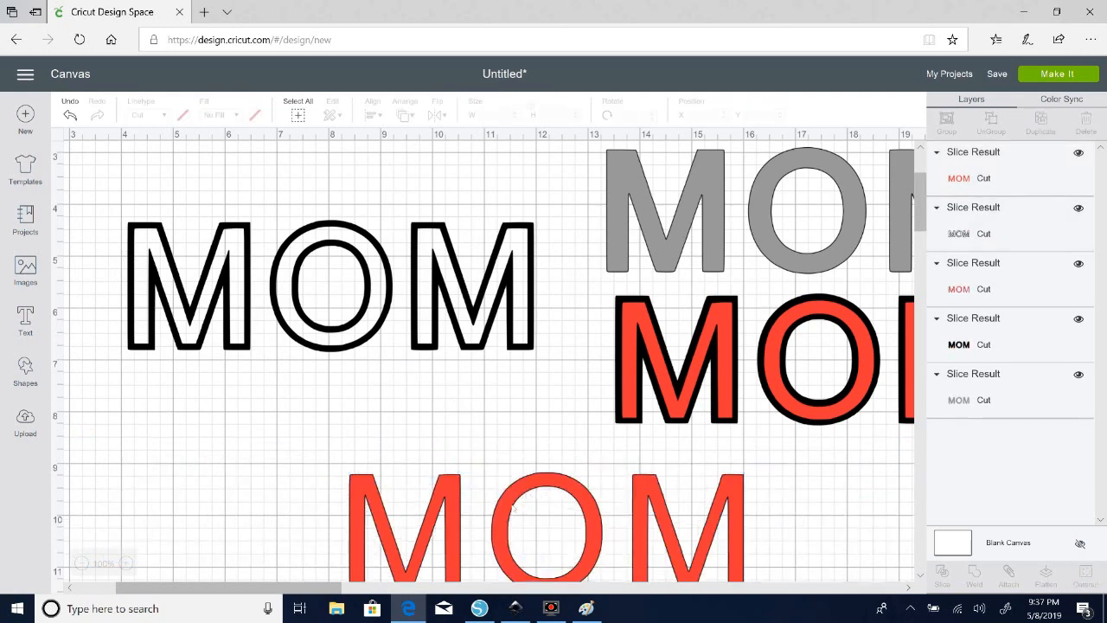
- Fit the red MOM inside the sliced black outline and move the pair up and slightly left
{"action": "left_click_drag", "start_coordinate": [507, 515], "coordinate": [288, 271]}
{"action": "left_click", "coordinate": [257, 434]}
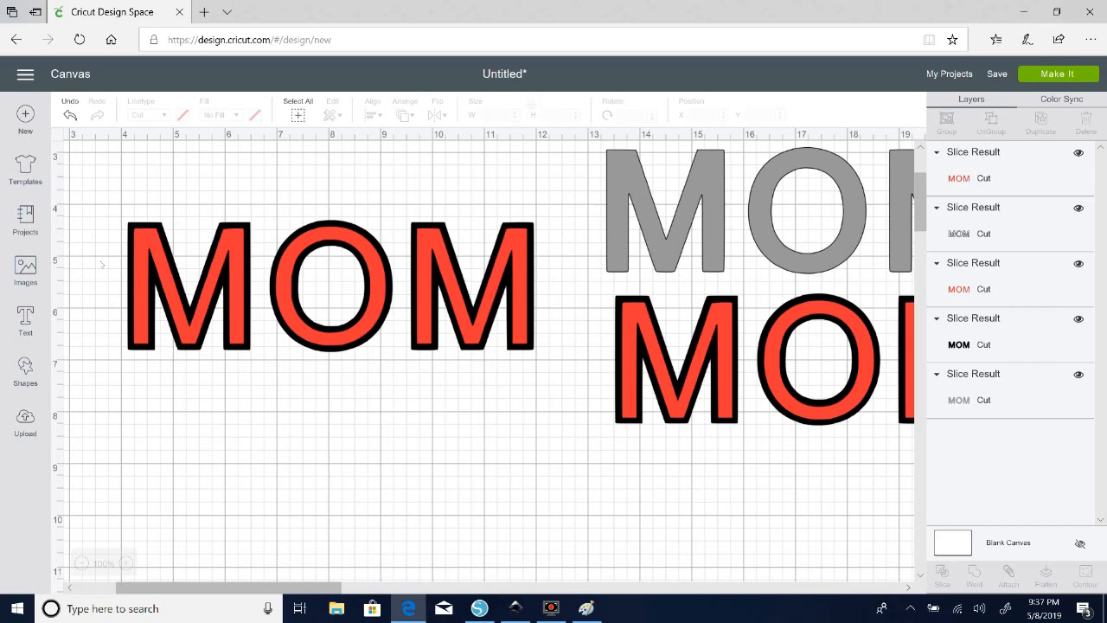
{"action": "left_click_drag", "start_coordinate": [95, 226], "coordinate": [509, 308]}
{"action": "left_click", "coordinate": [496, 368]}
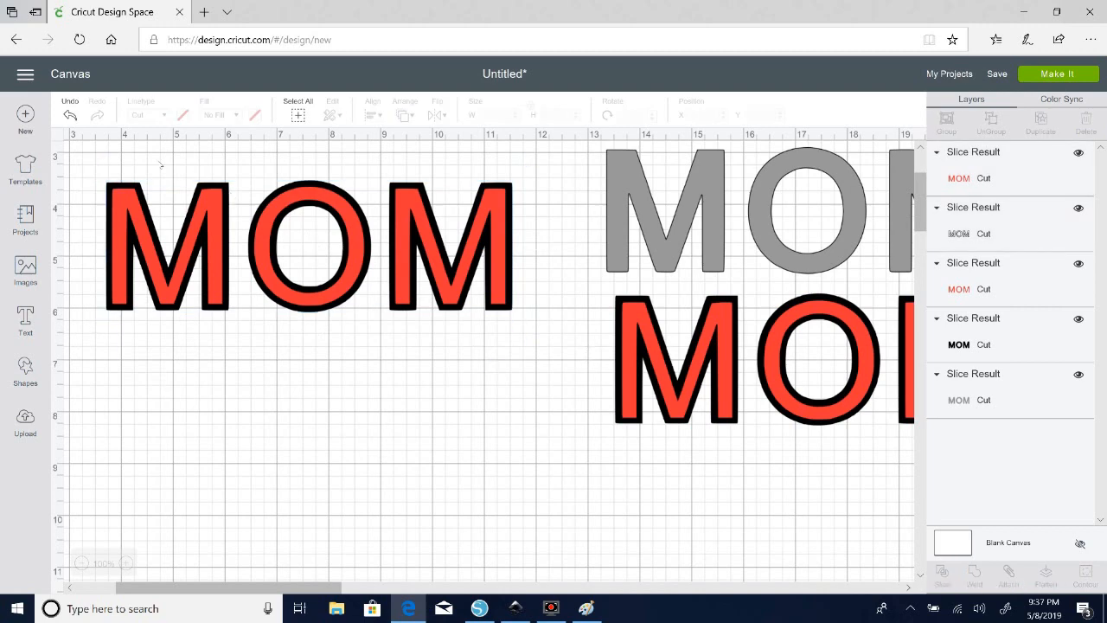
- Move the red MOM out of the black outline to about X 3.8, Y 6.5, directly below it
{"action": "left_click_drag", "start_coordinate": [297, 303], "coordinate": [289, 453]}
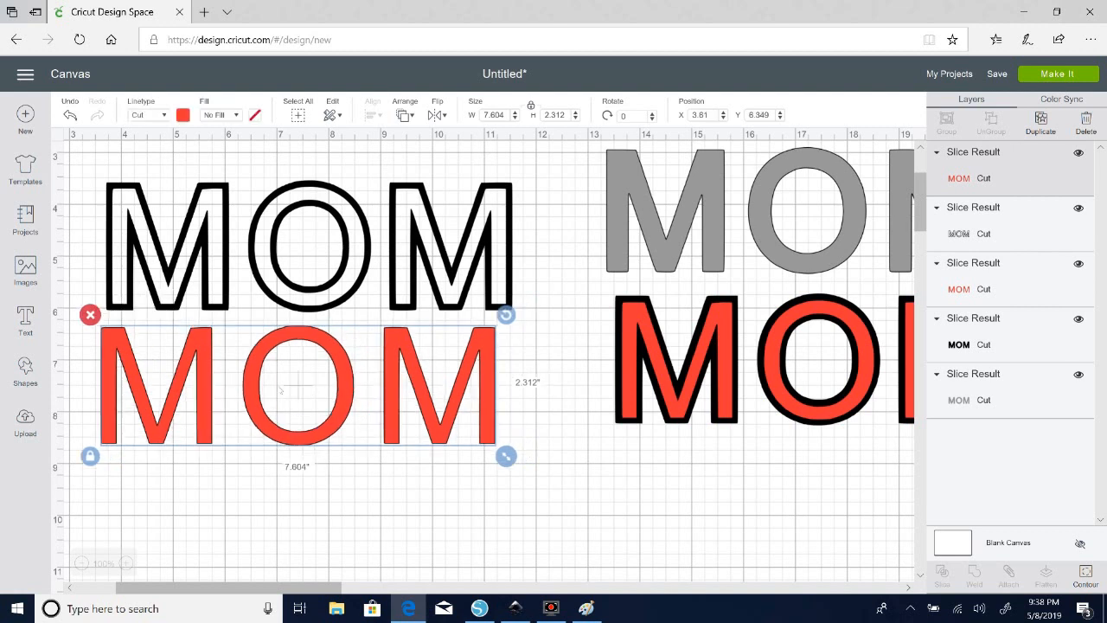
{"action": "left_click_drag", "start_coordinate": [489, 382], "coordinate": [502, 379]}
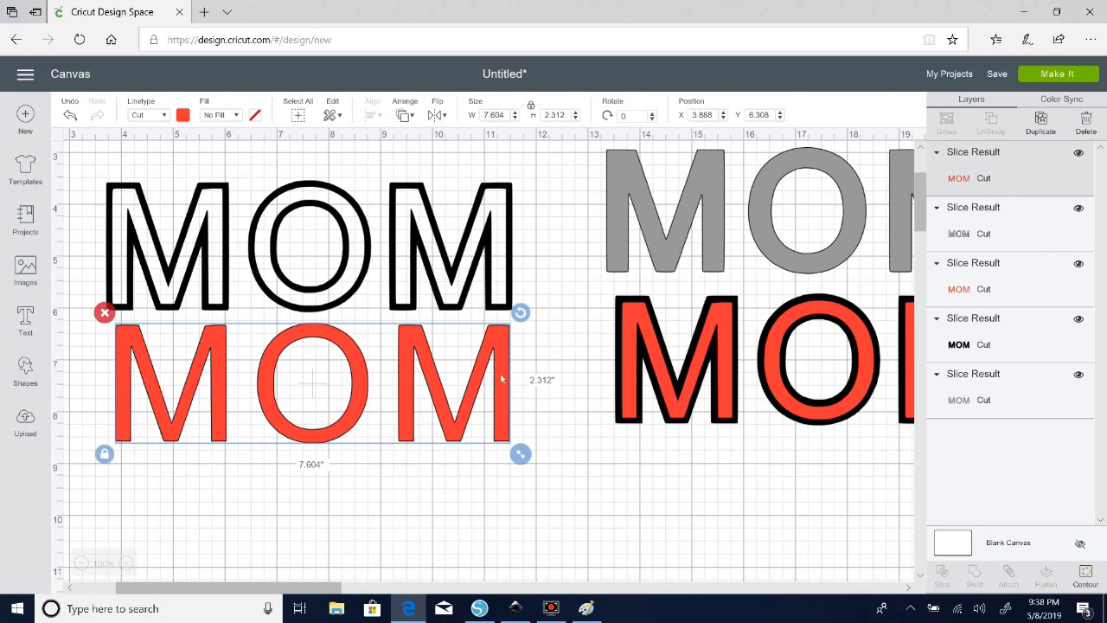
{"action": "left_click", "coordinate": [421, 493]}
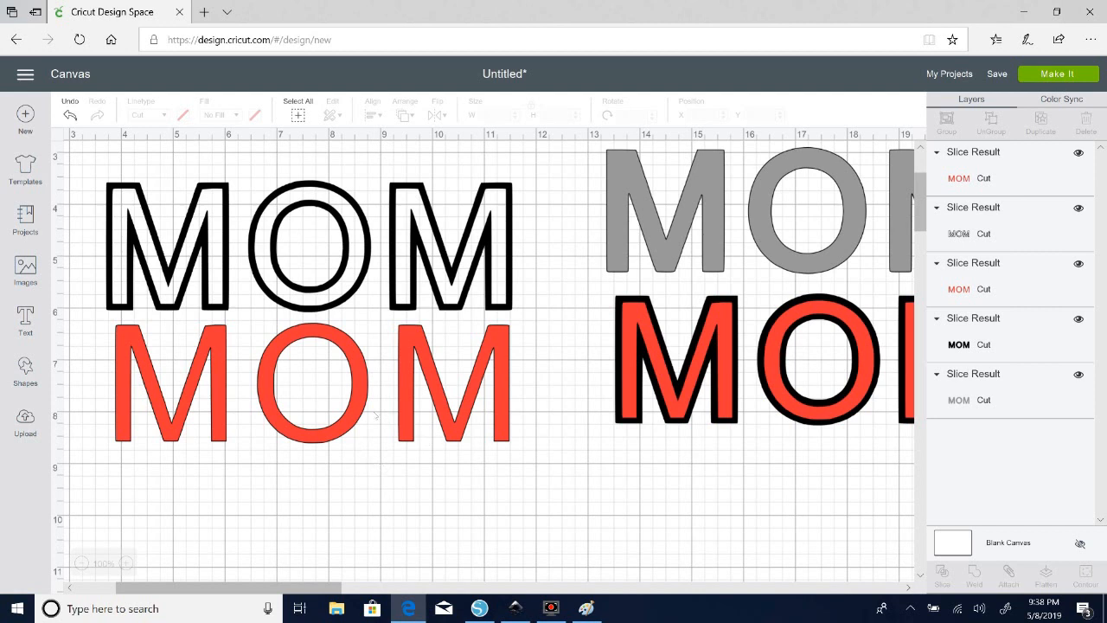
{"action": "mouse_move", "coordinate": [360, 407]}
{"action": "left_mouse_down"}
{"action": "mouse_move", "coordinate": [344, 421]}
{"action": "mouse_move", "coordinate": [357, 418]}
{"action": "left_mouse_up"}
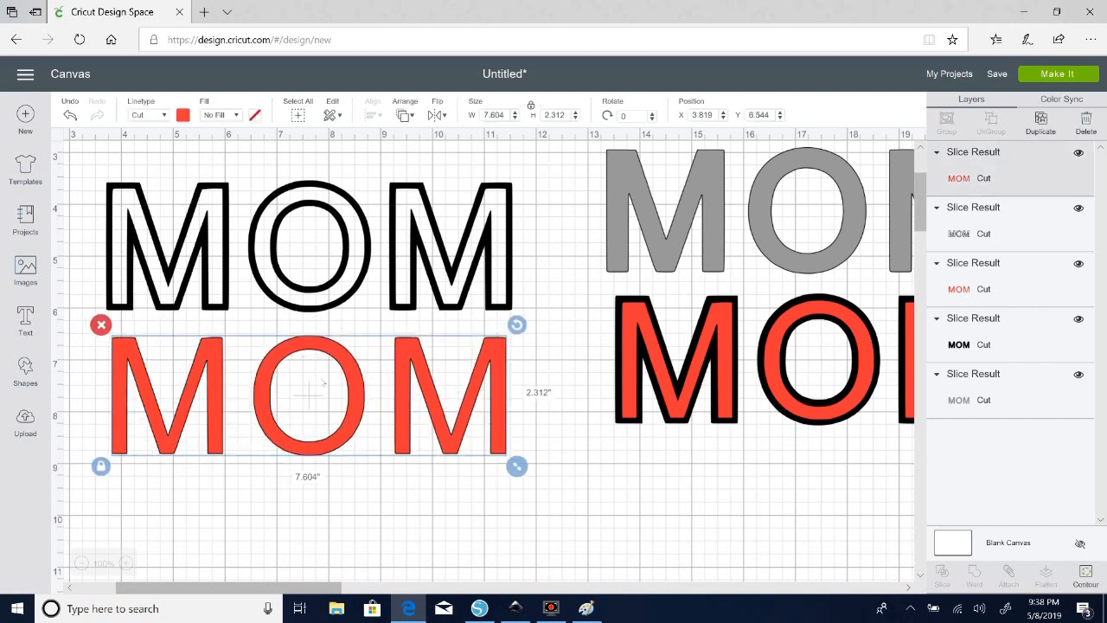
{"action": "left_click", "coordinate": [91, 165]}
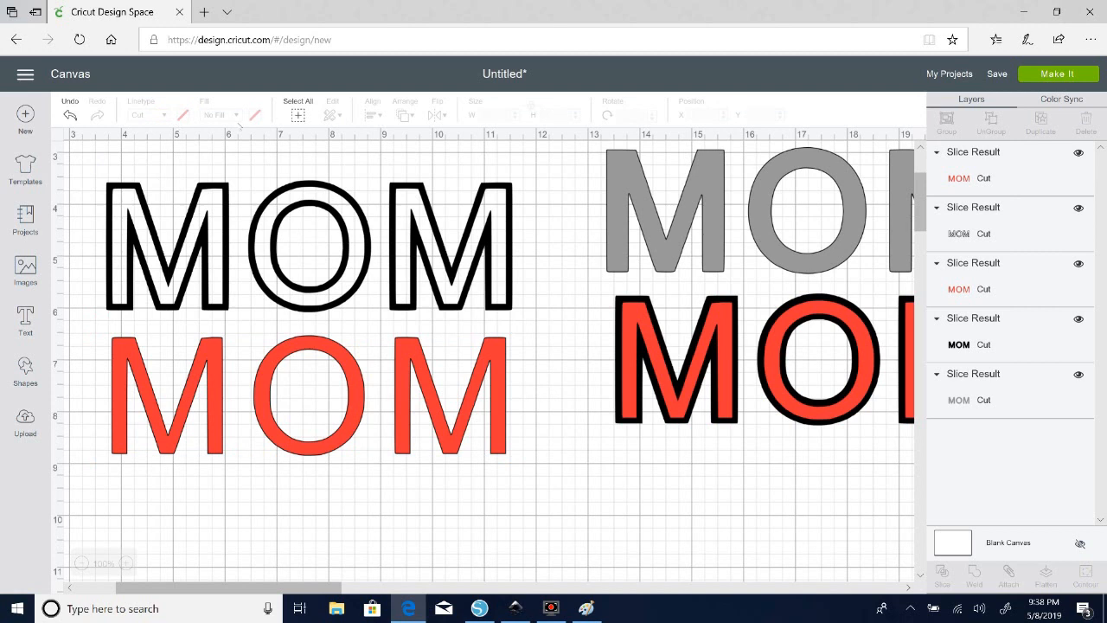
- Delete everything on the Cricut canvas, and switch to Silhouette Studio to delete the MOM design there
{"action": "left_click", "coordinate": [298, 114]}
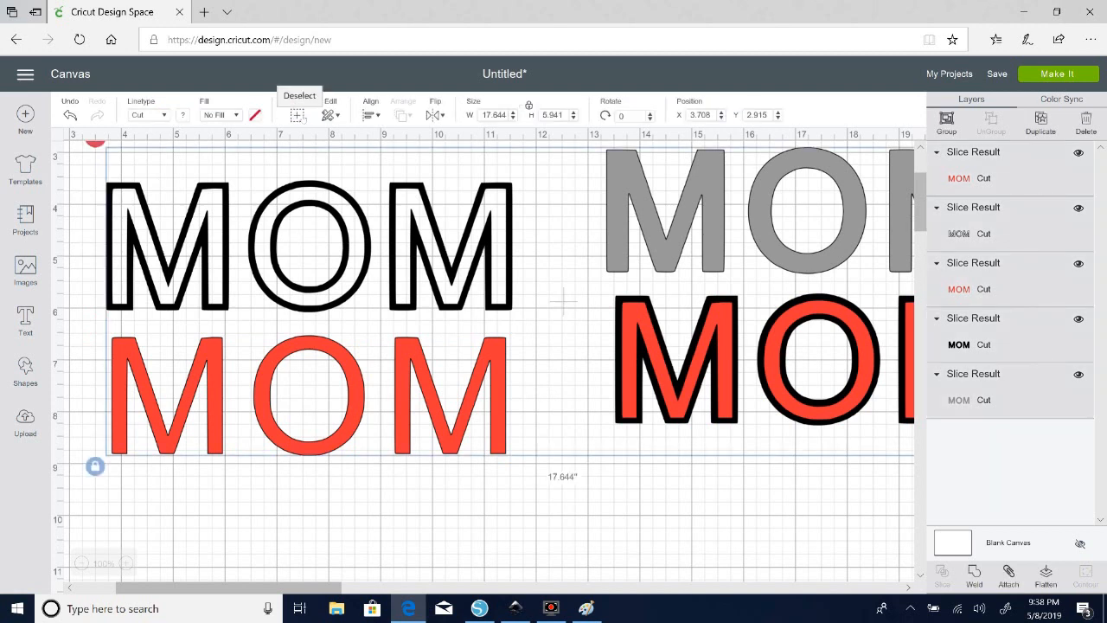
{"action": "key", "text": "Delete"}
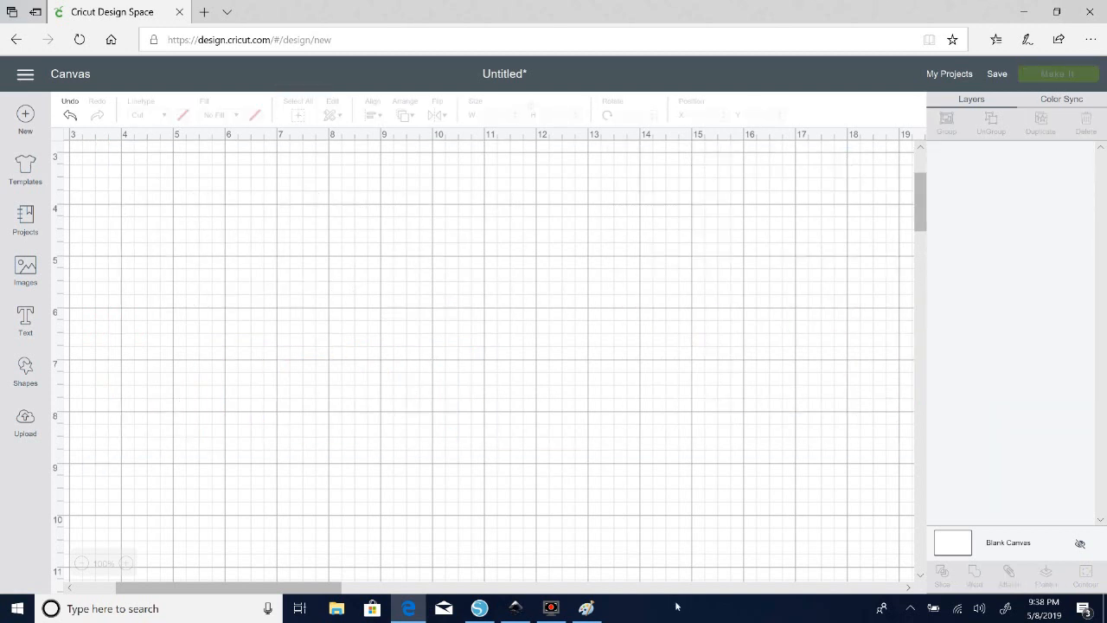
{"action": "mouse_move", "coordinate": [483, 612]}
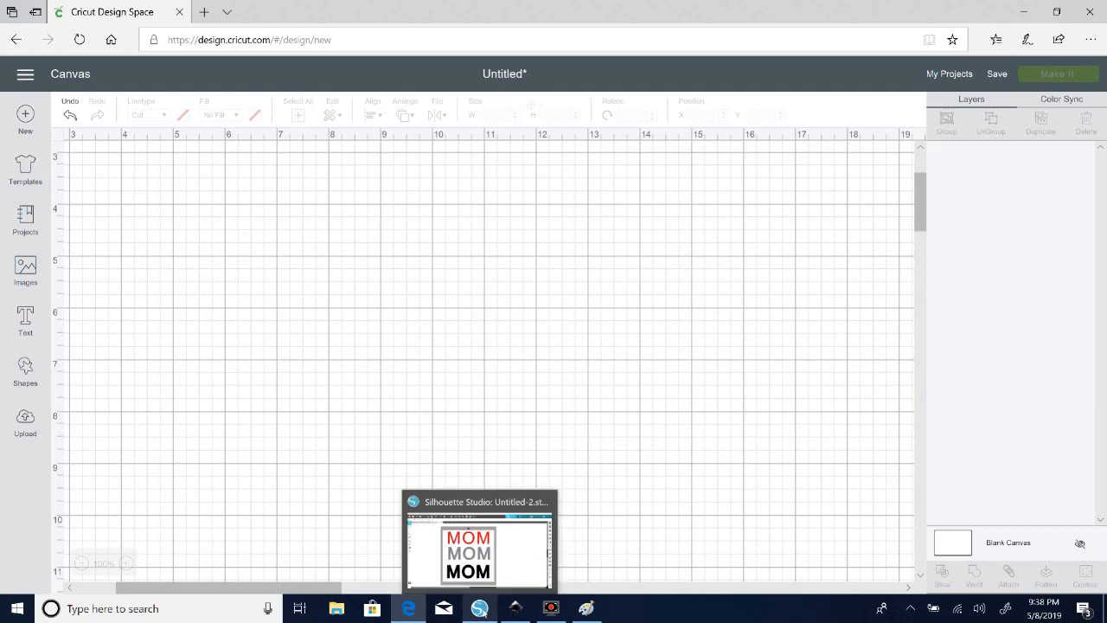
{"action": "left_click", "coordinate": [1017, 14]}
{"action": "left_click_drag", "start_coordinate": [294, 162], "coordinate": [312, 465]}
{"action": "key", "text": "Delete"}
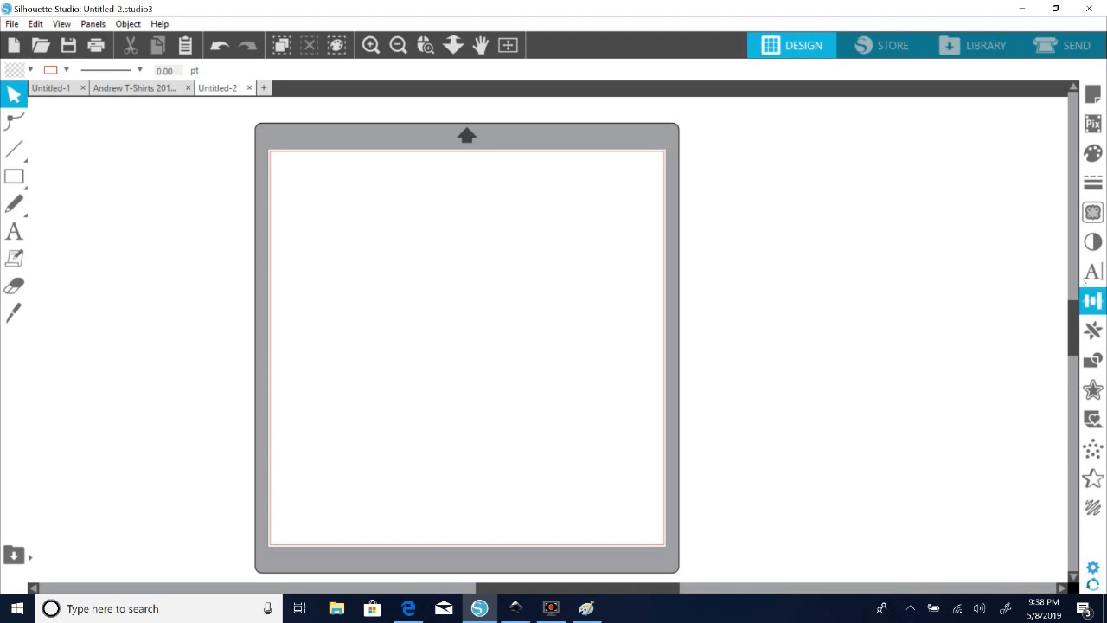
- Add the text "Mother" in the Magnolia Script font on the upper part of the mat
{"action": "left_click", "coordinate": [1092, 271]}
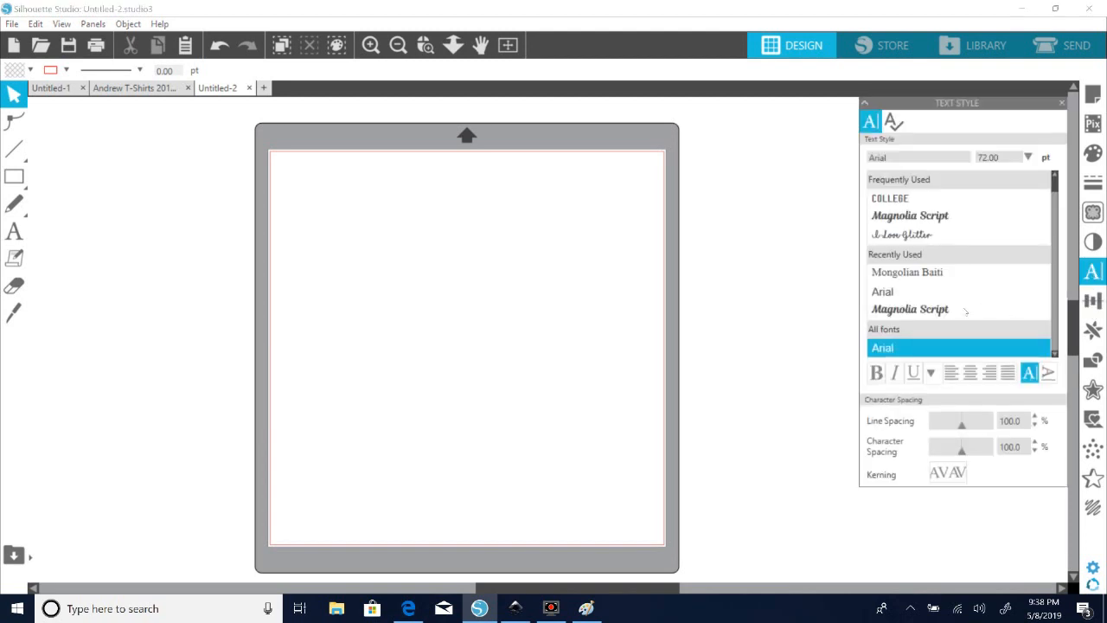
{"action": "left_click", "coordinate": [955, 311]}
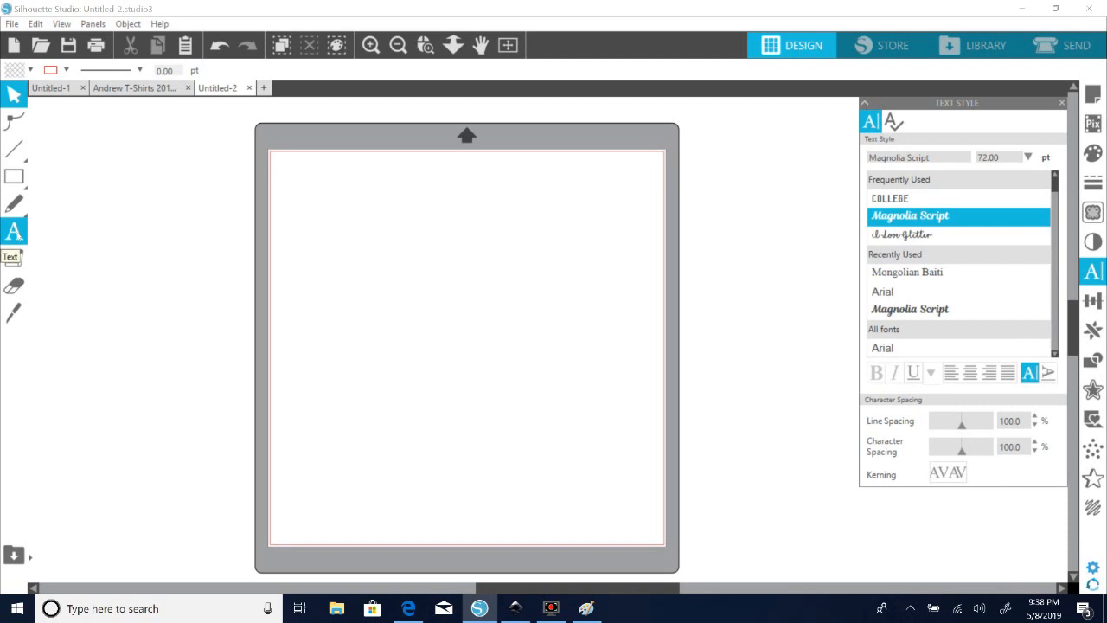
{"action": "left_click", "coordinate": [15, 231]}
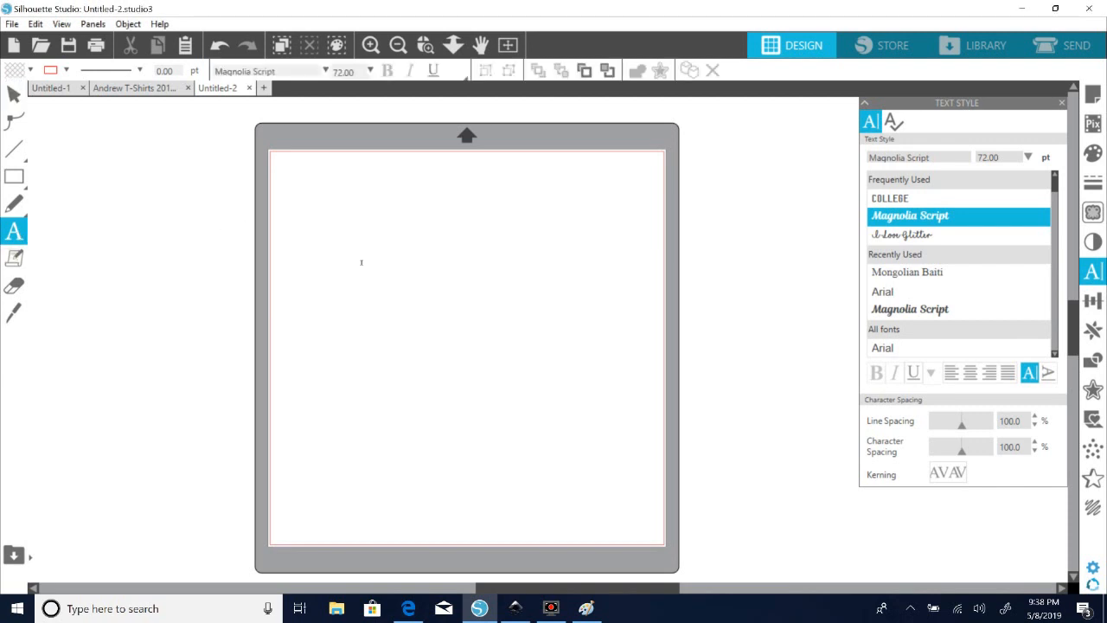
{"action": "left_click", "coordinate": [310, 264]}
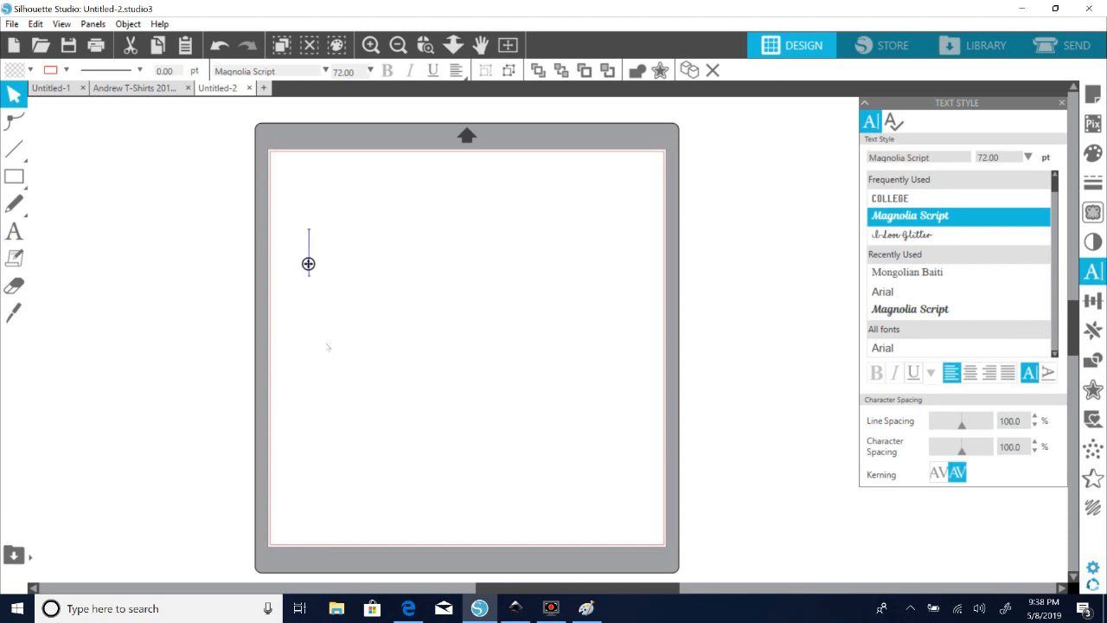
{"action": "type", "text": "Mother"}
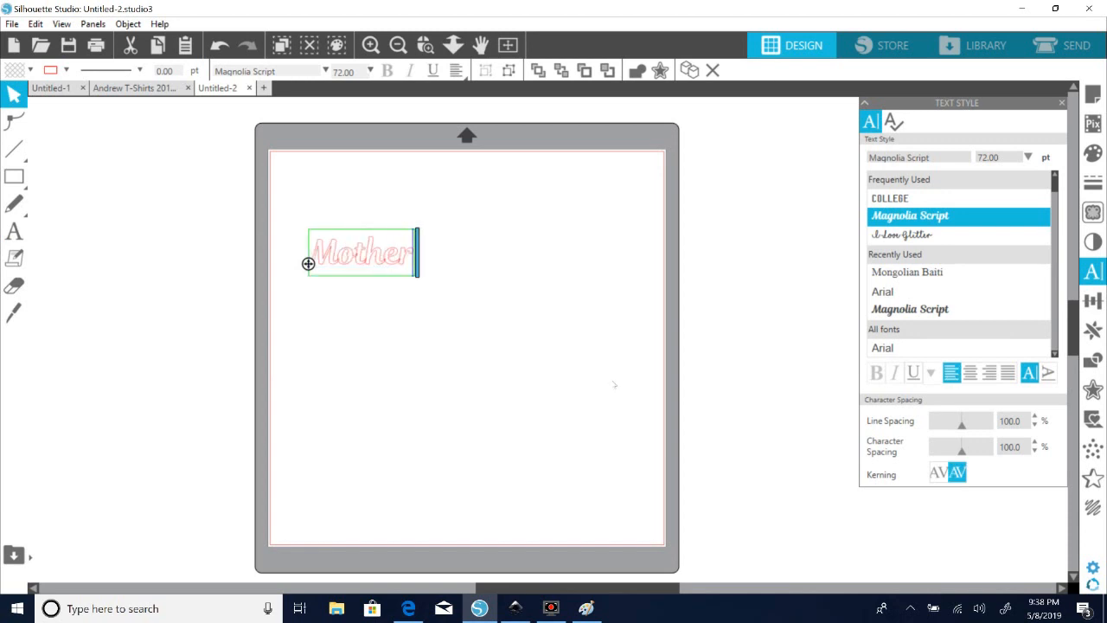
{"action": "left_click", "coordinate": [563, 403]}
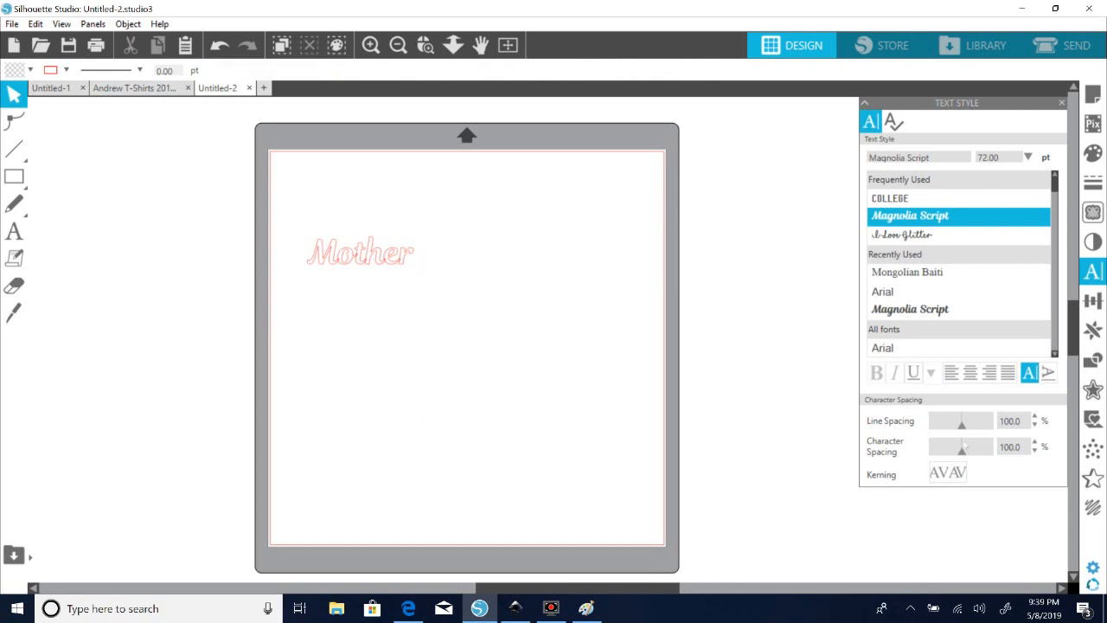
- Move the Mother text toward the mat's upper-left corner and enlarge it to about 10.27 in wide
{"action": "left_click_drag", "start_coordinate": [368, 233], "coordinate": [361, 224]}
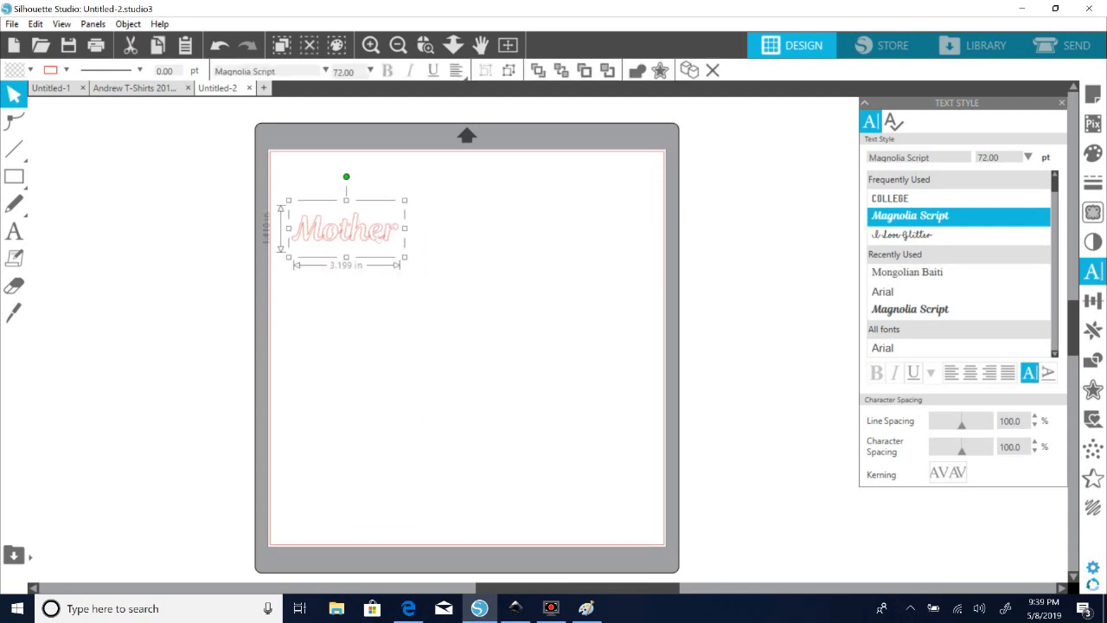
{"action": "left_click_drag", "start_coordinate": [407, 259], "coordinate": [616, 399]}
{"action": "left_click_drag", "start_coordinate": [629, 361], "coordinate": [660, 373]}
{"action": "left_click_drag", "start_coordinate": [563, 321], "coordinate": [567, 315]}
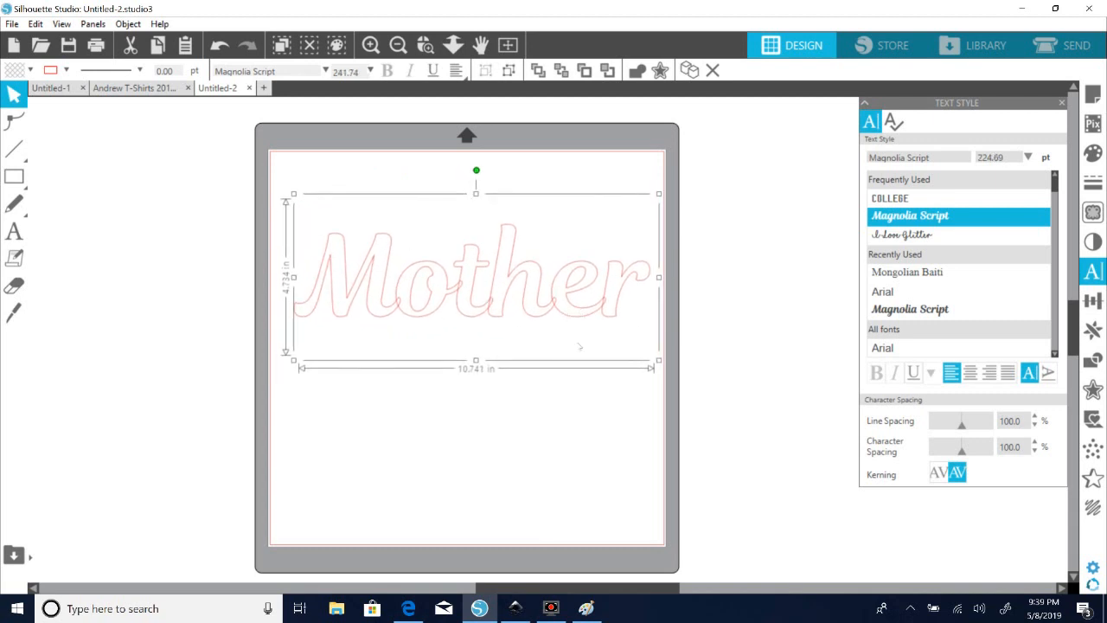
{"action": "left_click_drag", "start_coordinate": [660, 363], "coordinate": [646, 353]}
- Weld the overlapping script letters of Mother into one continuous outline
{"action": "left_click", "coordinate": [321, 252]}
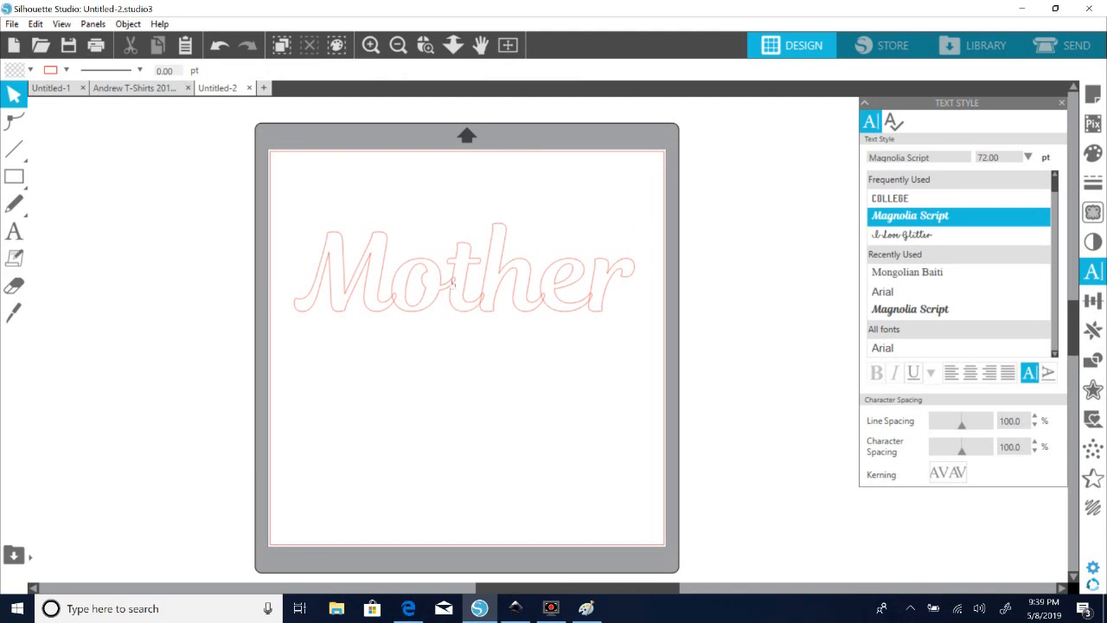
{"action": "right_click", "coordinate": [526, 309]}
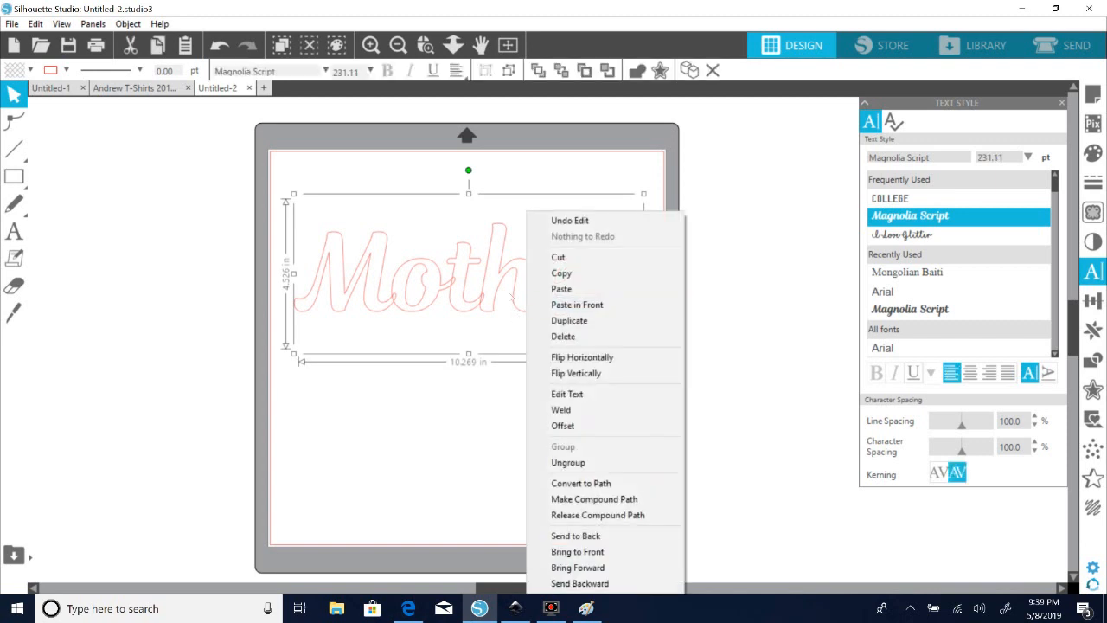
{"action": "left_click", "coordinate": [574, 410]}
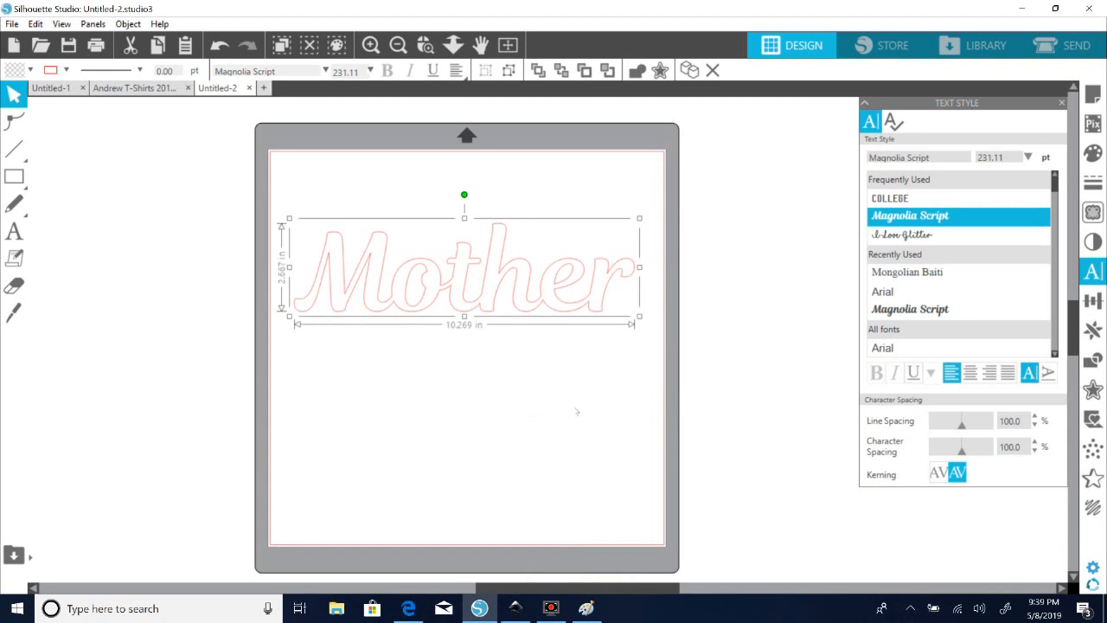
{"action": "left_click", "coordinate": [577, 411]}
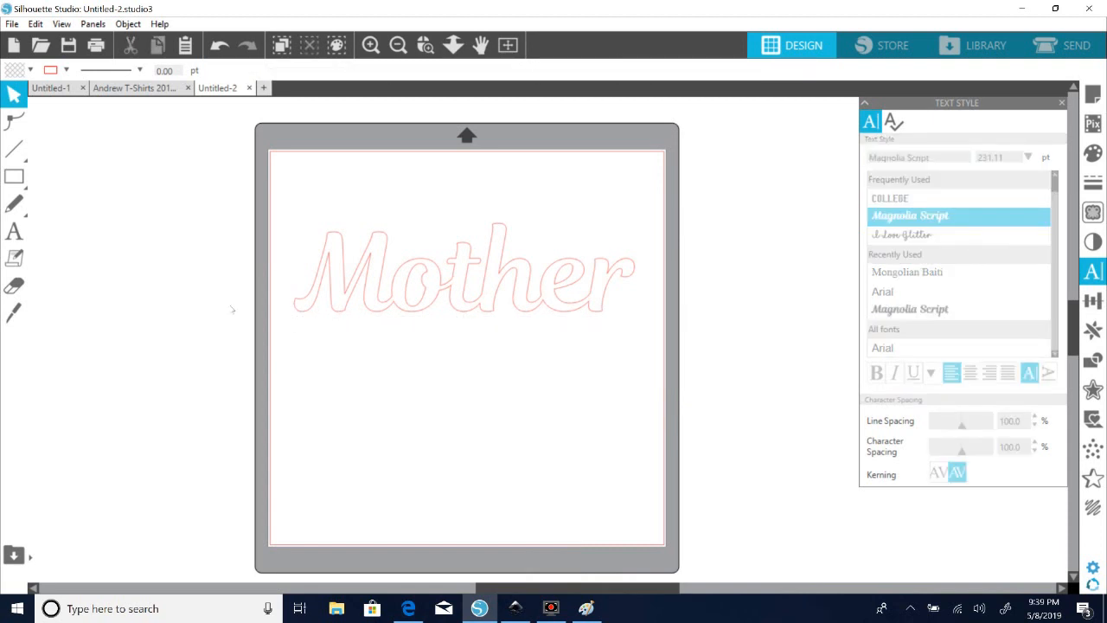
- Create an external offset of 0.125 in with rounded corners around the welded Mother
{"action": "left_click", "coordinate": [490, 291]}
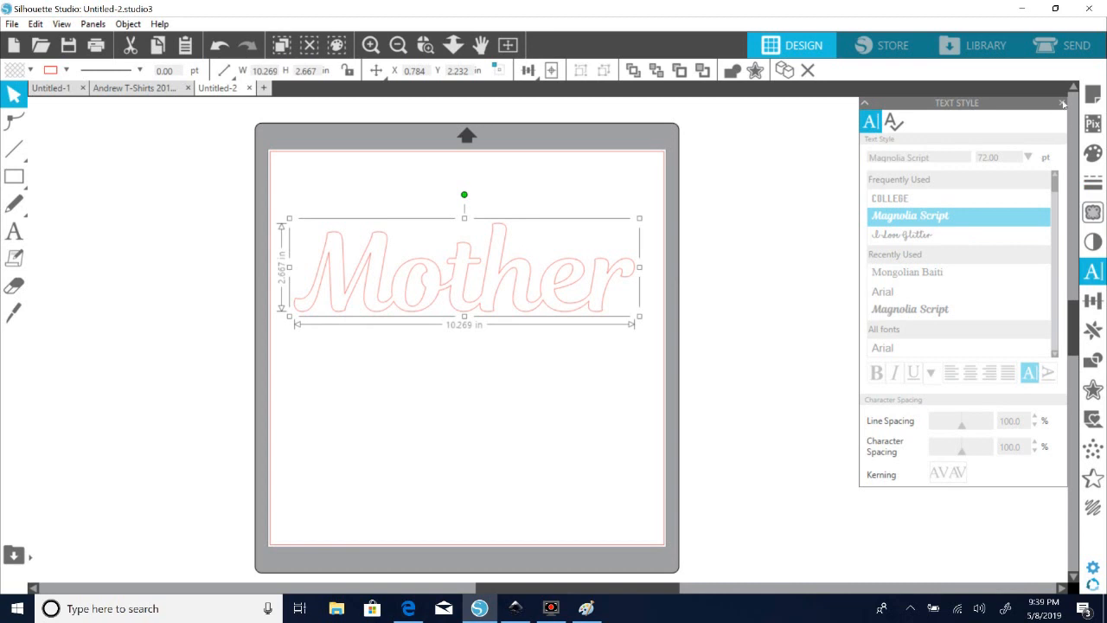
{"action": "left_click", "coordinate": [1062, 103]}
{"action": "left_click", "coordinate": [1092, 389]}
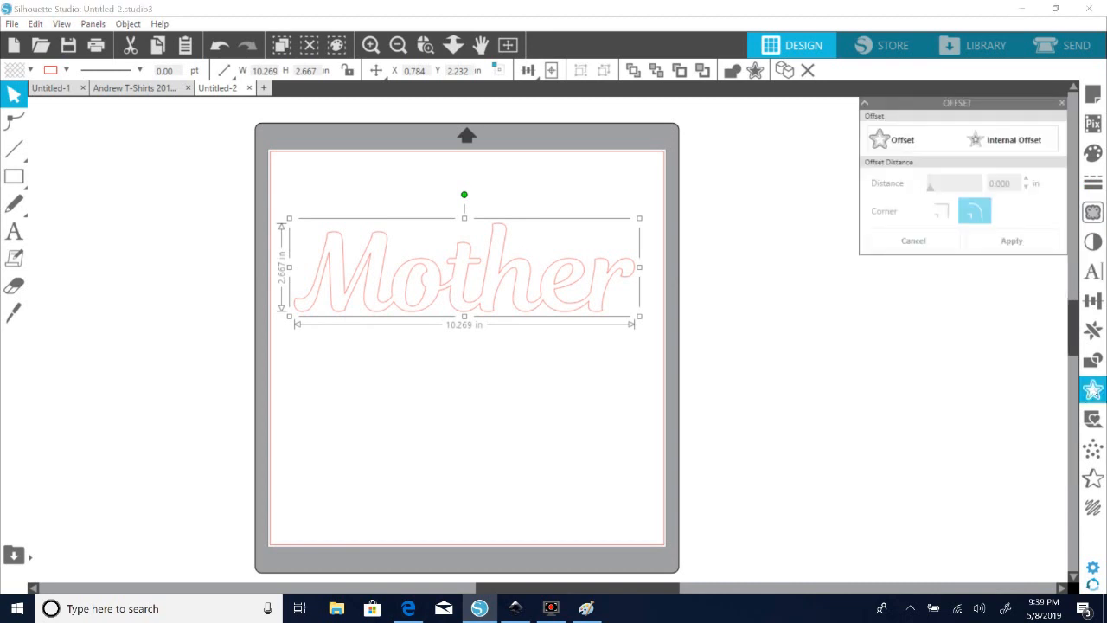
{"action": "left_click", "coordinate": [910, 140]}
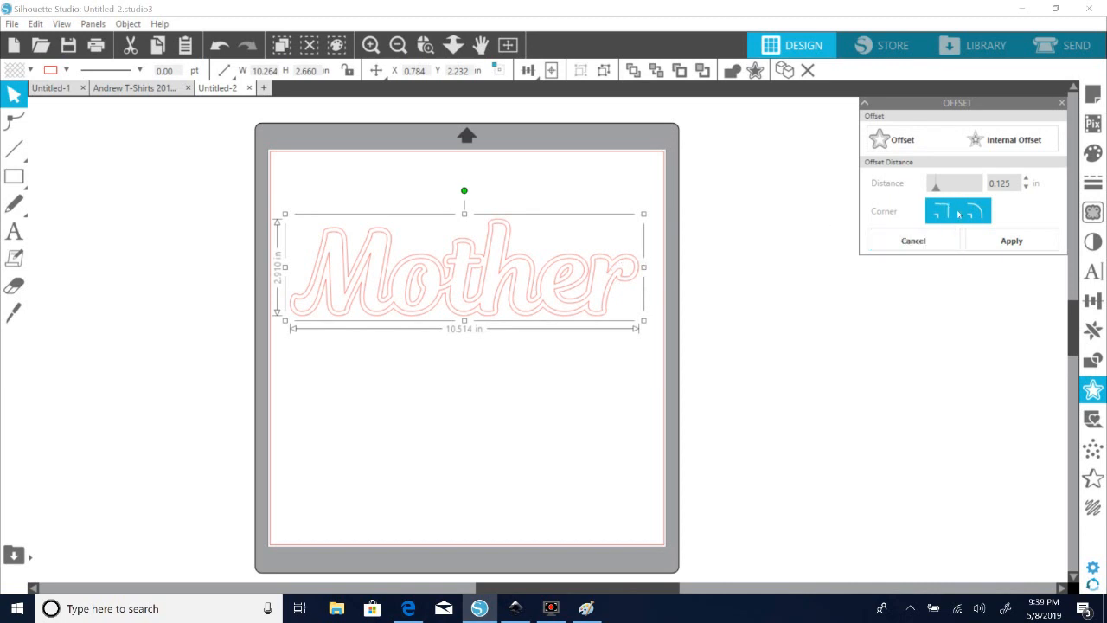
{"action": "left_click", "coordinate": [991, 243]}
- Separate the original Mother from its offset, placing the offset near the mat's top edge and the original below it
{"action": "left_click_drag", "start_coordinate": [507, 277], "coordinate": [495, 394]}
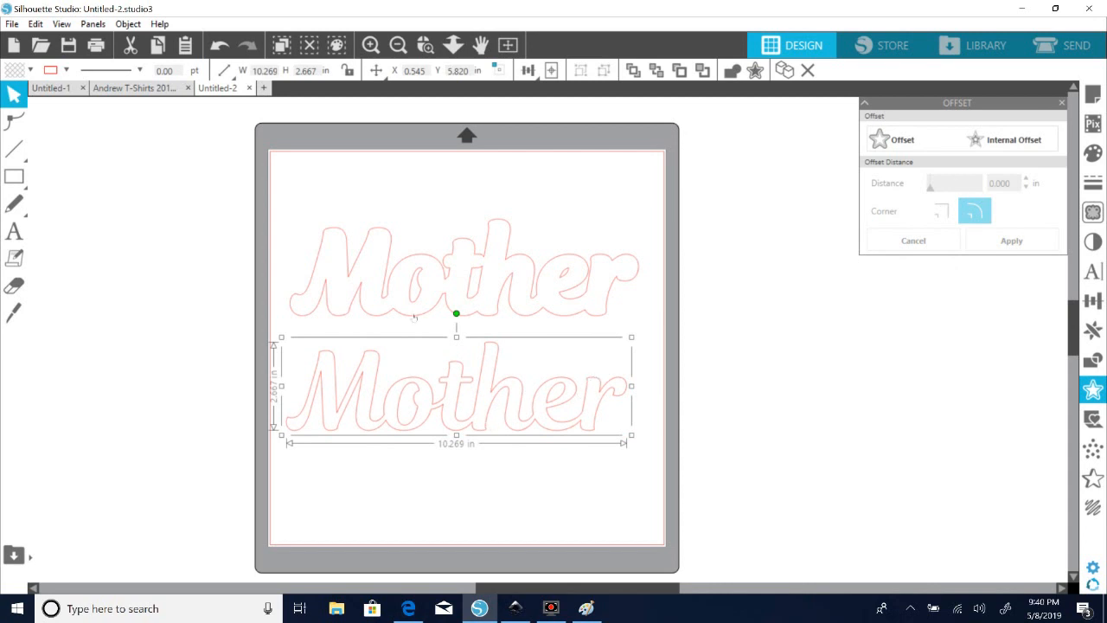
{"action": "left_click_drag", "start_coordinate": [463, 303], "coordinate": [474, 267]}
{"action": "left_click_drag", "start_coordinate": [502, 388], "coordinate": [515, 362]}
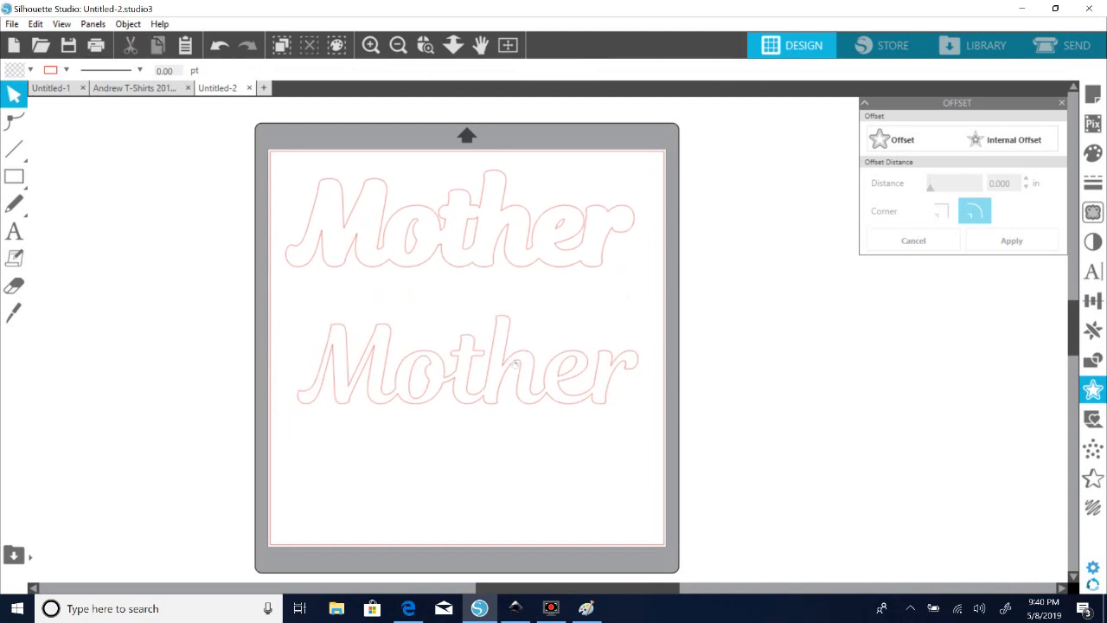
- Create a second external offset of 0.075 in with rounded corners around the original Mother
{"action": "left_click", "coordinate": [595, 405]}
{"action": "left_click", "coordinate": [1003, 140]}
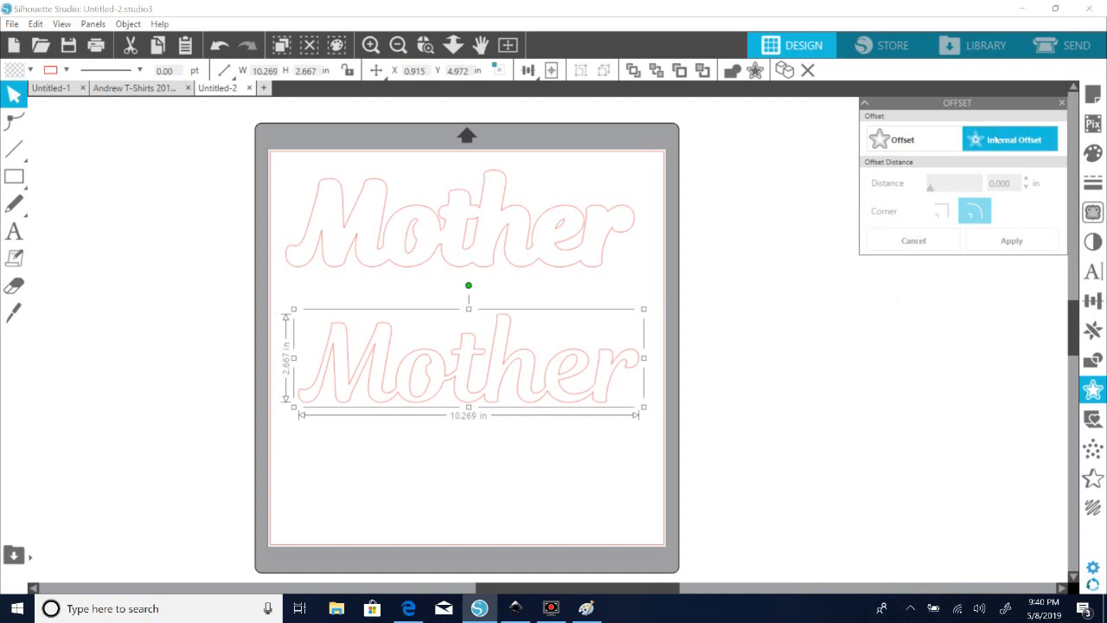
{"action": "type", "text": "0."}
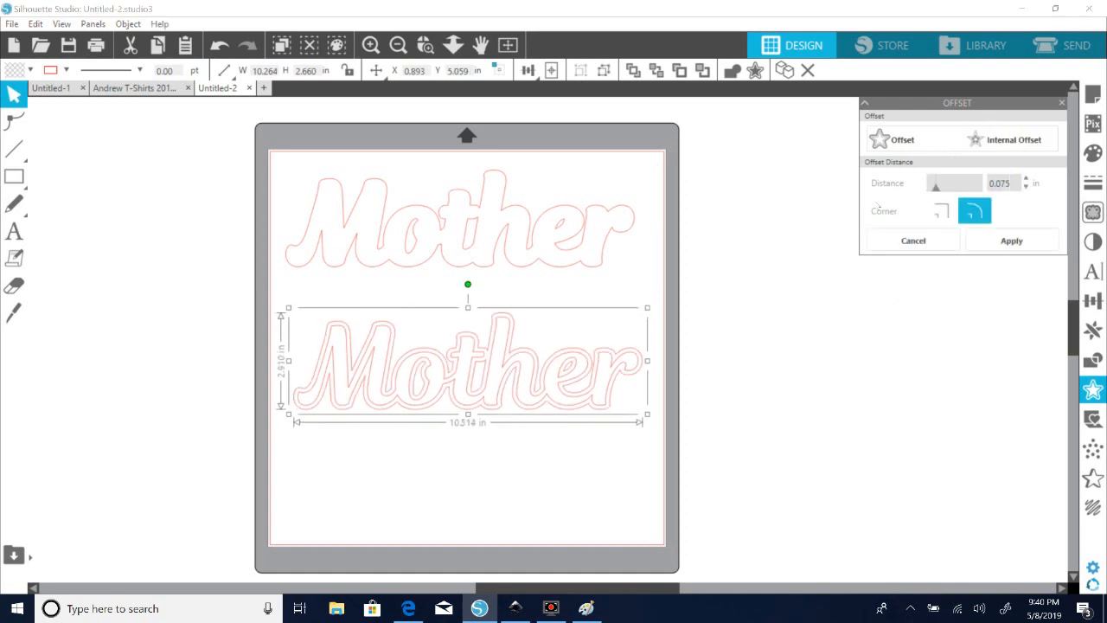
{"action": "left_click", "coordinate": [991, 242]}
- Stack the three Mother outlines on the mat: original at the top, 0.075 in offset in the middle, 0.125 in offset at the bottom
{"action": "left_click_drag", "start_coordinate": [504, 364], "coordinate": [471, 454]}
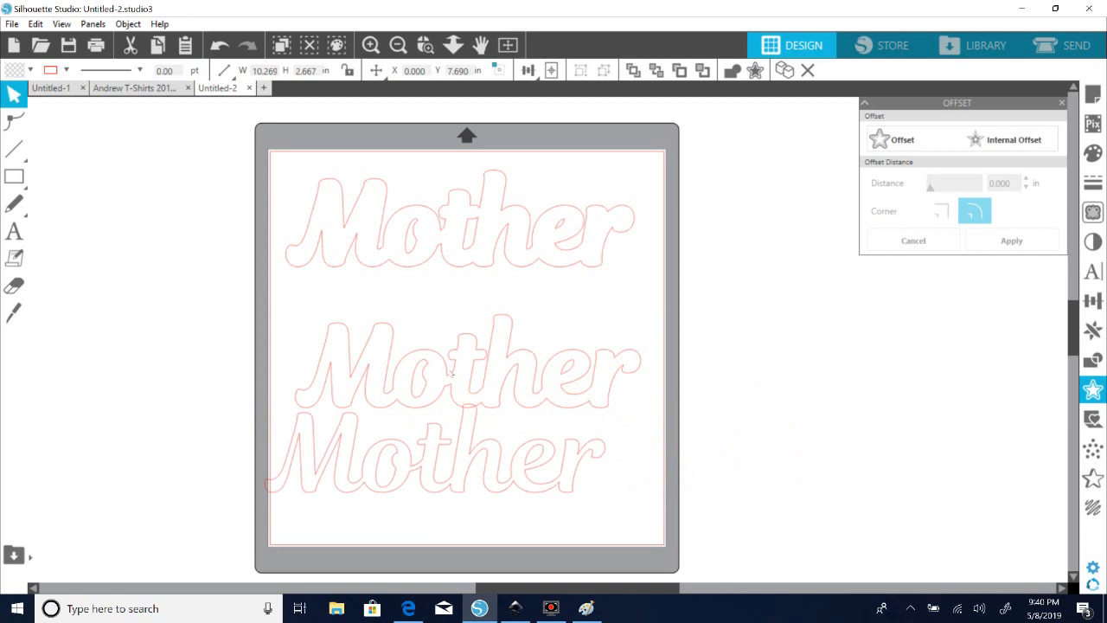
{"action": "left_click_drag", "start_coordinate": [436, 486], "coordinate": [455, 512]}
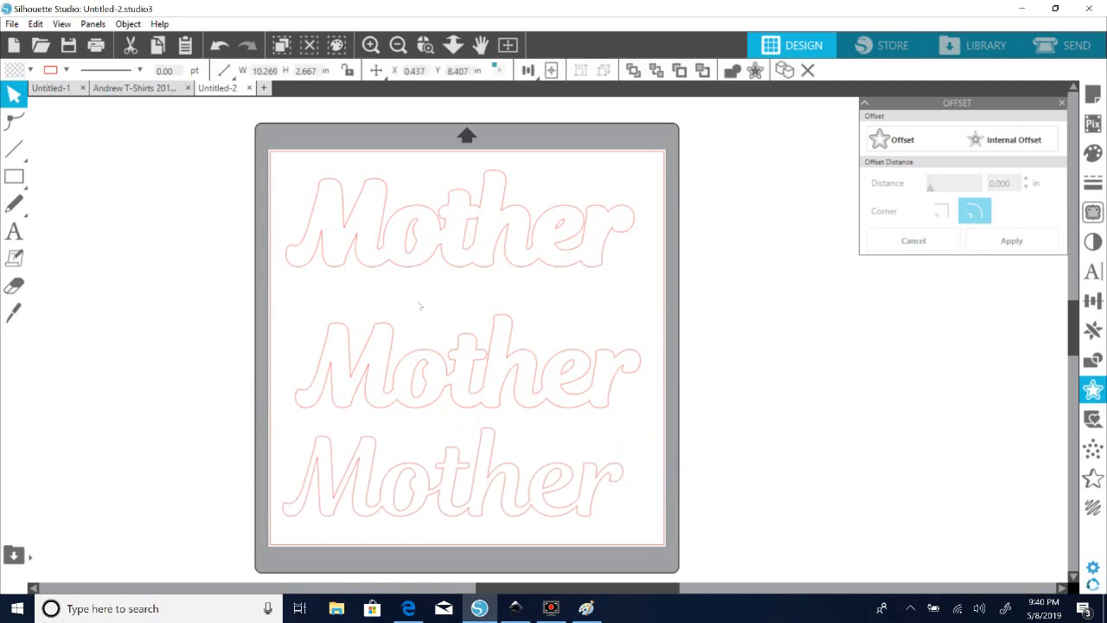
{"action": "left_click_drag", "start_coordinate": [458, 220], "coordinate": [742, 404]}
{"action": "left_click_drag", "start_coordinate": [565, 500], "coordinate": [570, 227]}
{"action": "left_click", "coordinate": [529, 332]}
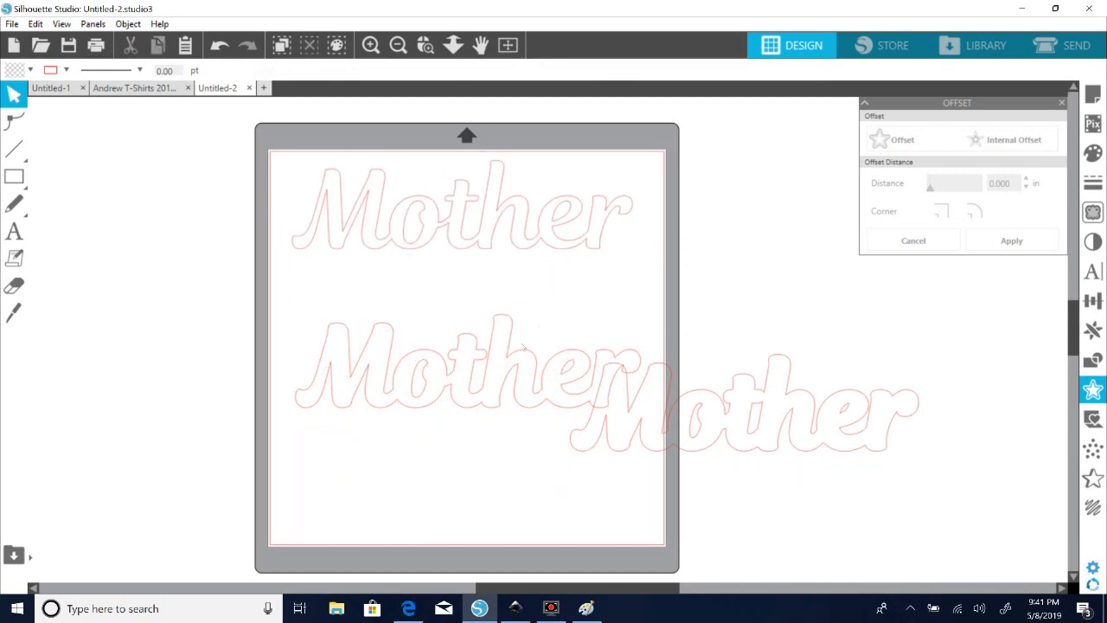
{"action": "left_click_drag", "start_coordinate": [519, 359], "coordinate": [514, 306]}
{"action": "left_click_drag", "start_coordinate": [641, 439], "coordinate": [367, 476]}
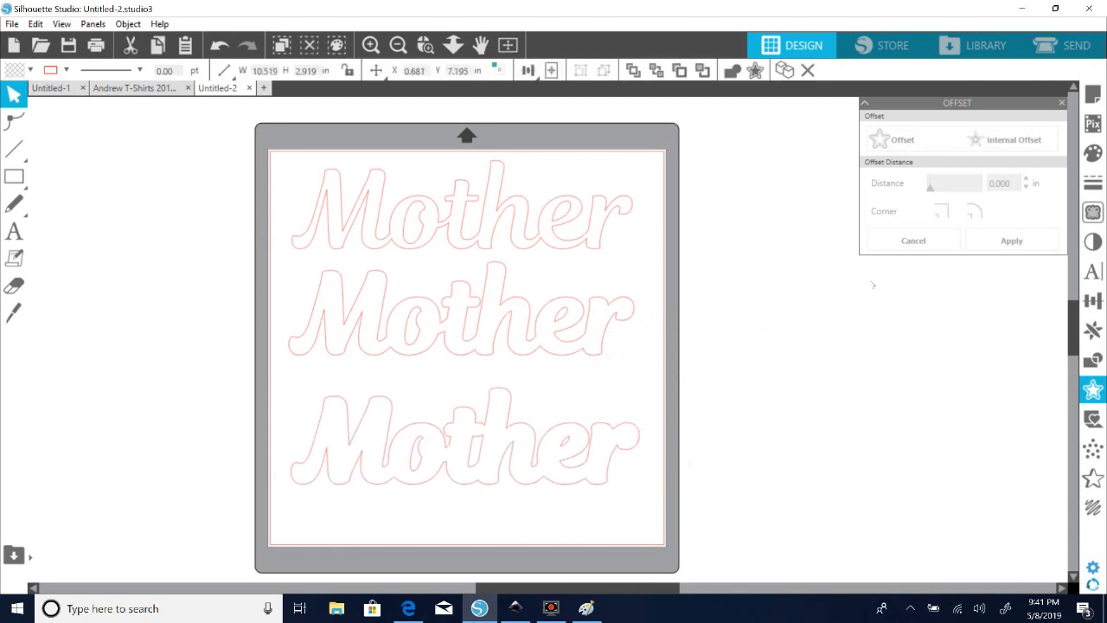
{"action": "left_click", "coordinate": [932, 314]}
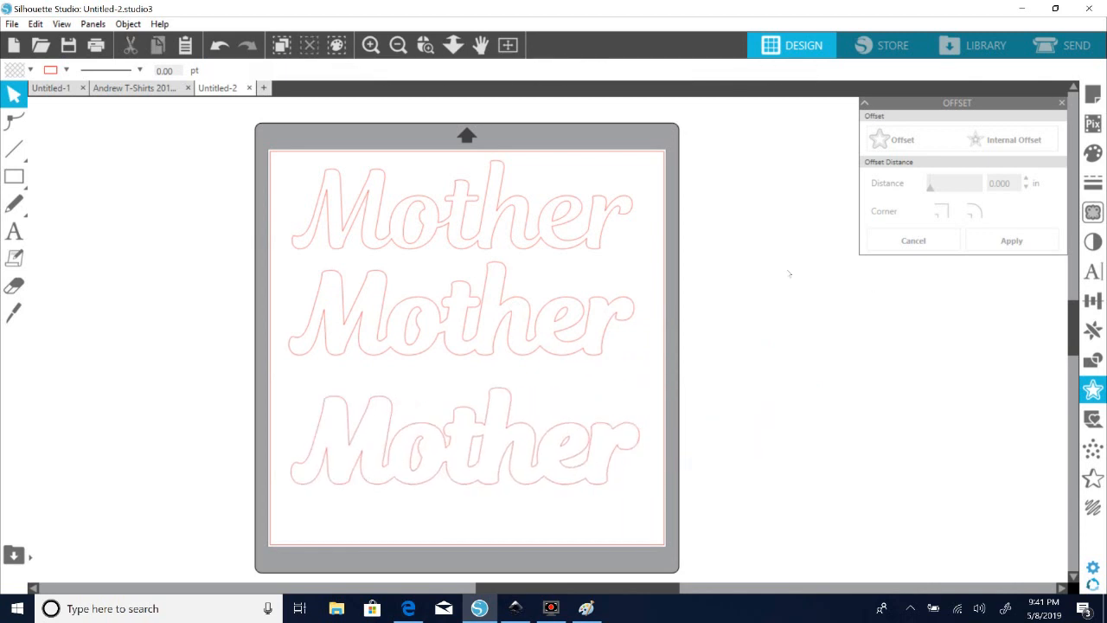
- Fill the top Mother with black and recolour it solid red
{"action": "left_click", "coordinate": [590, 250]}
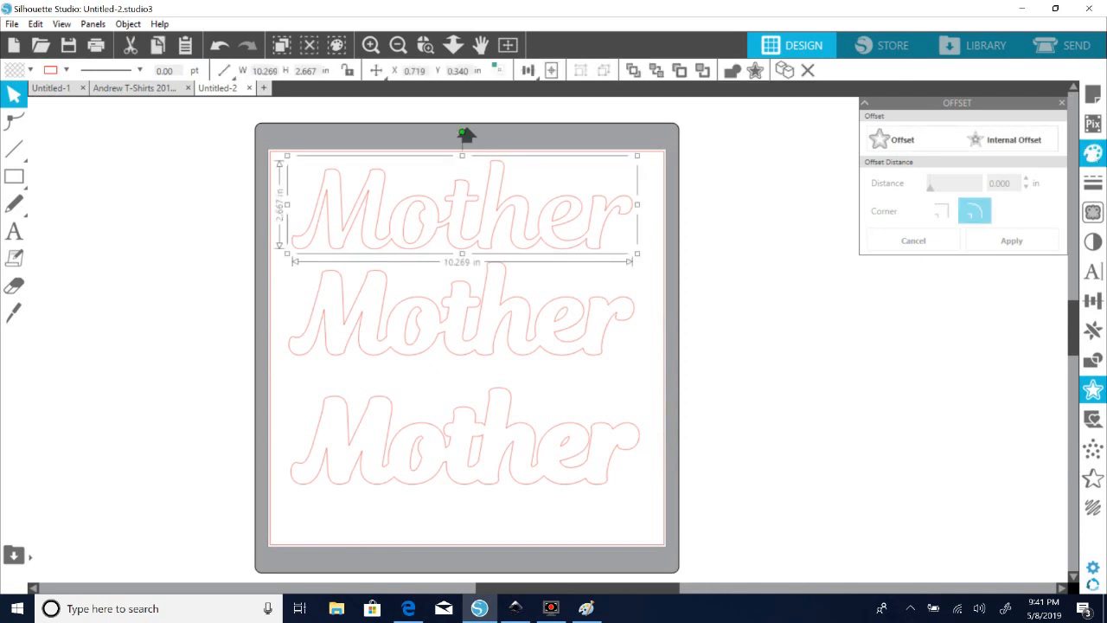
{"action": "left_click", "coordinate": [1093, 153]}
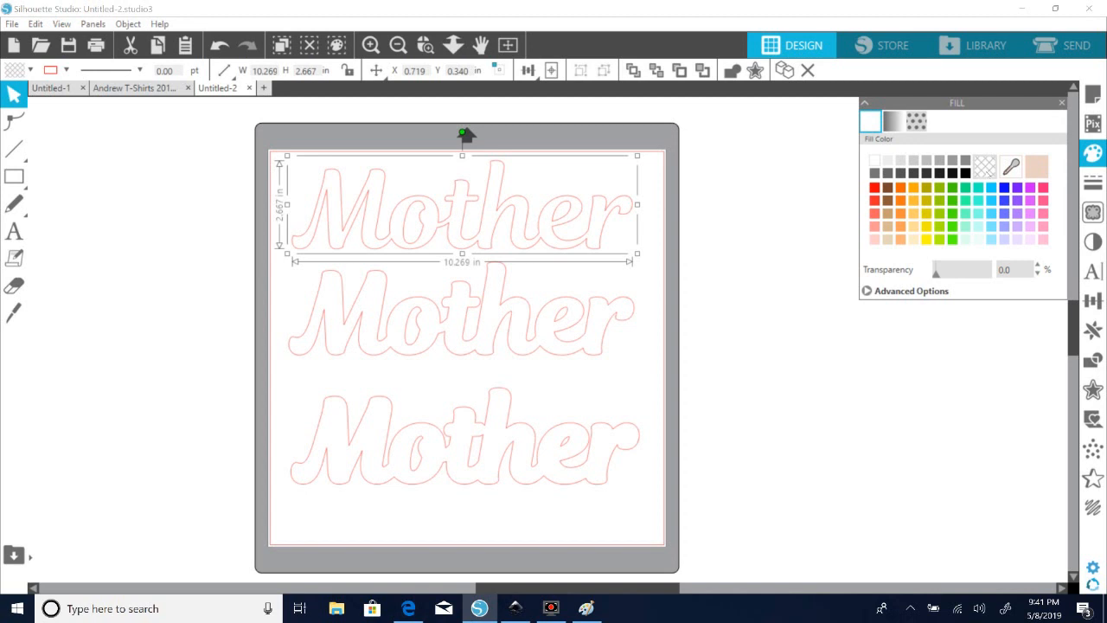
{"action": "left_click", "coordinate": [965, 174]}
{"action": "left_click", "coordinate": [631, 320]}
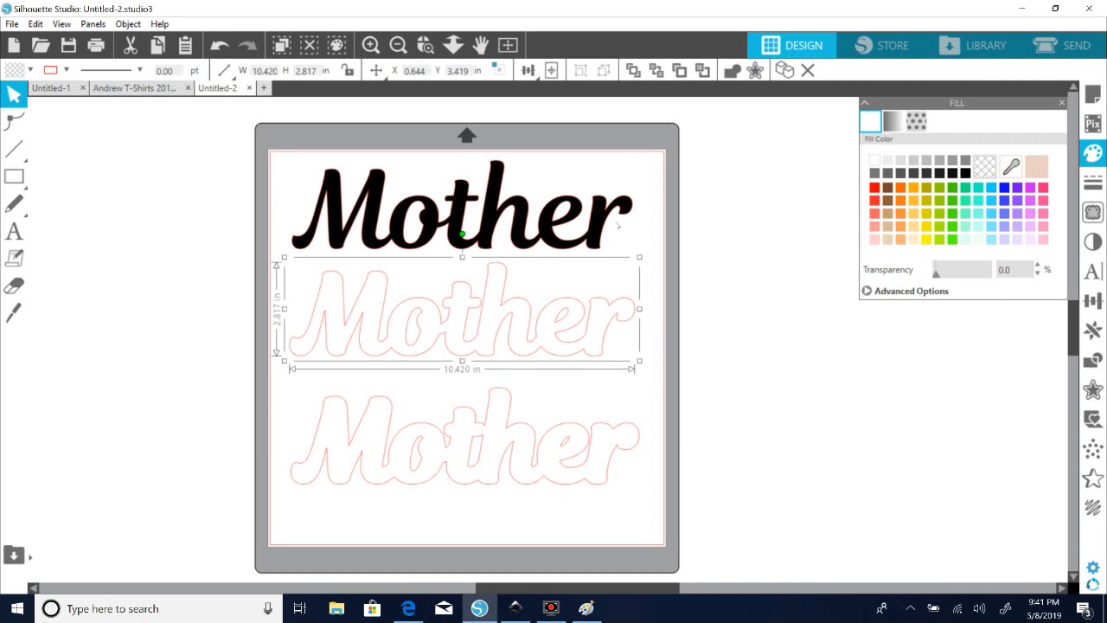
{"action": "left_click", "coordinate": [553, 240]}
{"action": "left_click", "coordinate": [875, 188]}
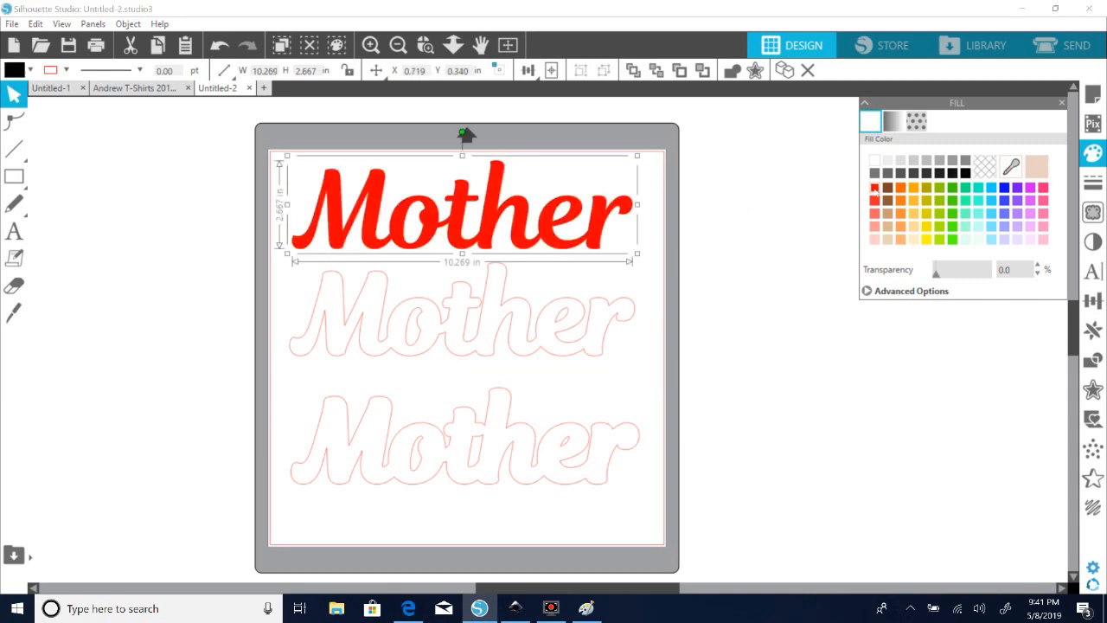
- Fill the middle and bottom Mother outlines with the same solid red
{"action": "left_click", "coordinate": [632, 322]}
{"action": "left_click", "coordinate": [874, 190]}
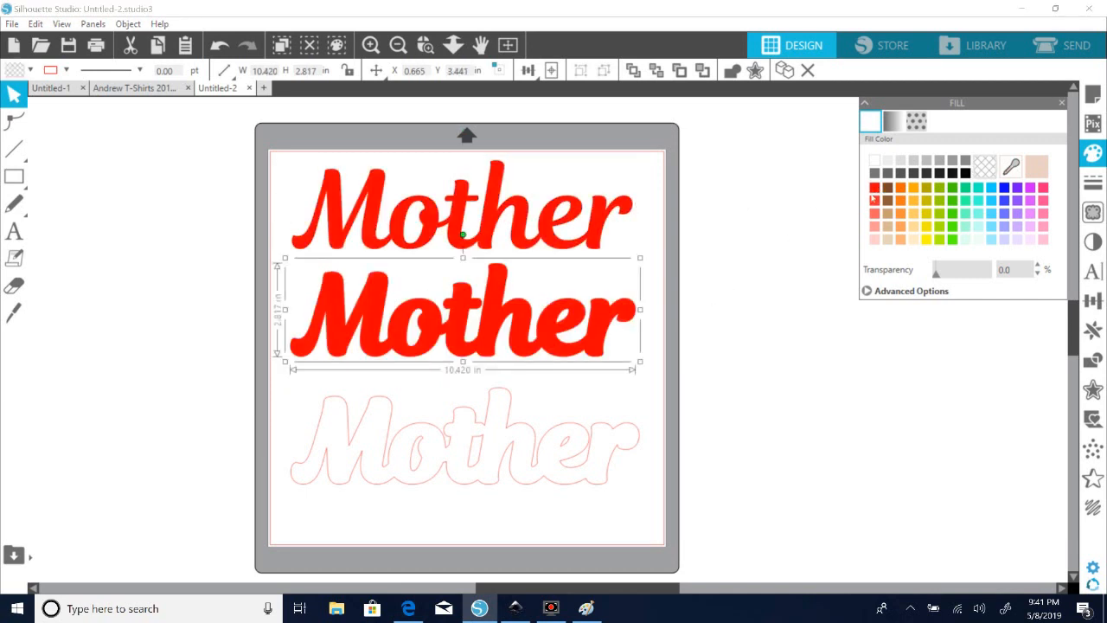
{"action": "key", "text": "ctrl+a"}
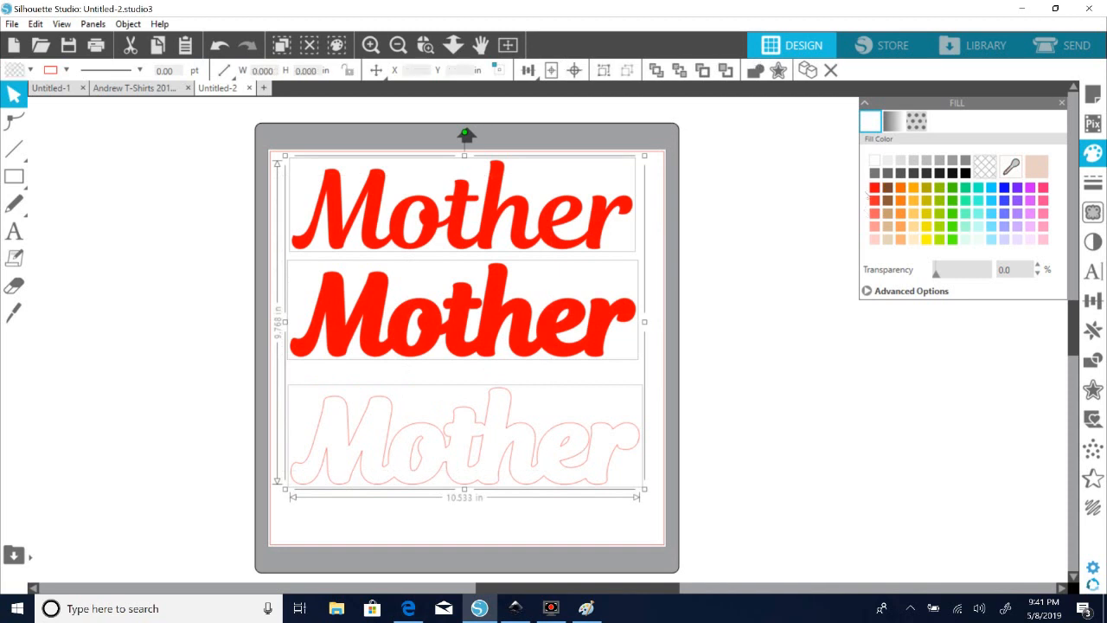
{"action": "left_click", "coordinate": [874, 187]}
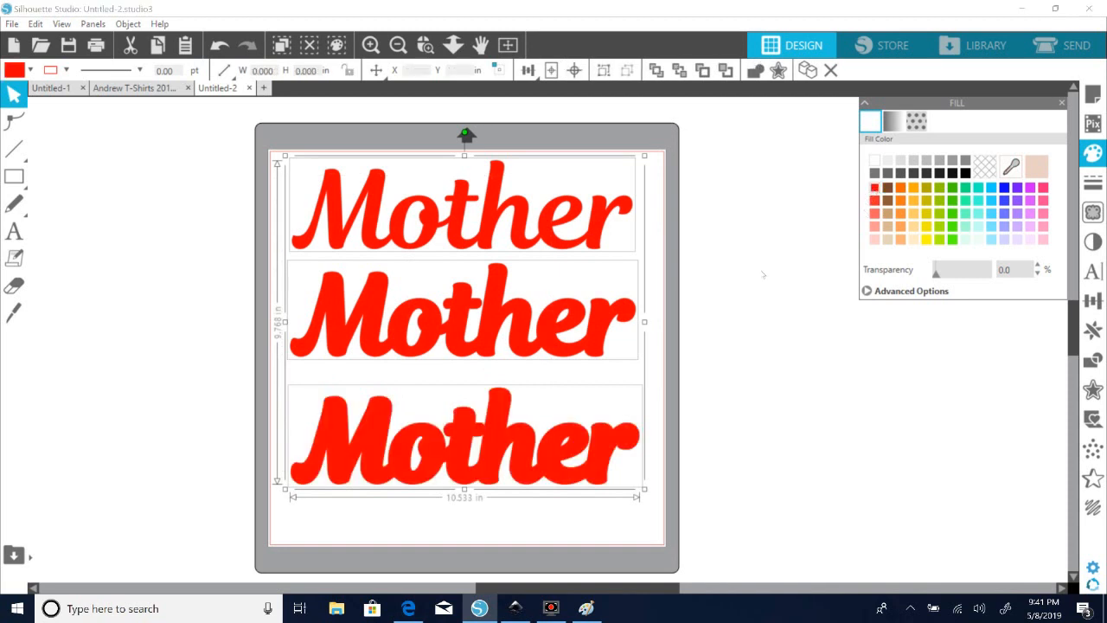
{"action": "left_click", "coordinate": [763, 275]}
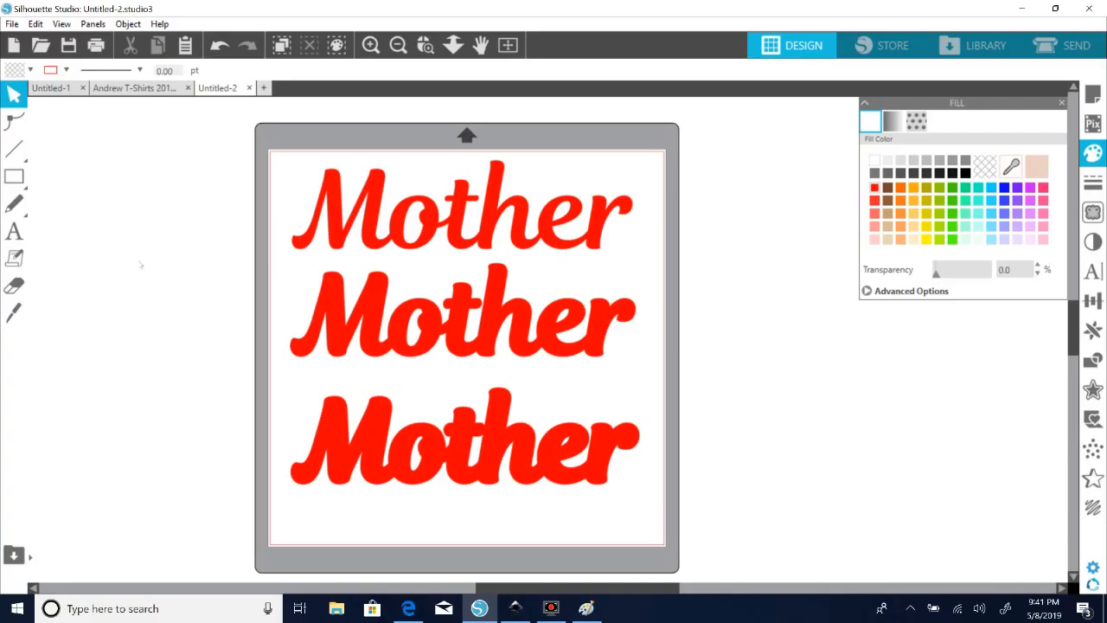
- Switch to Paint and replace the old MOM artwork with the copied screenshot of the three red Mother words
{"action": "left_click", "coordinate": [587, 608]}
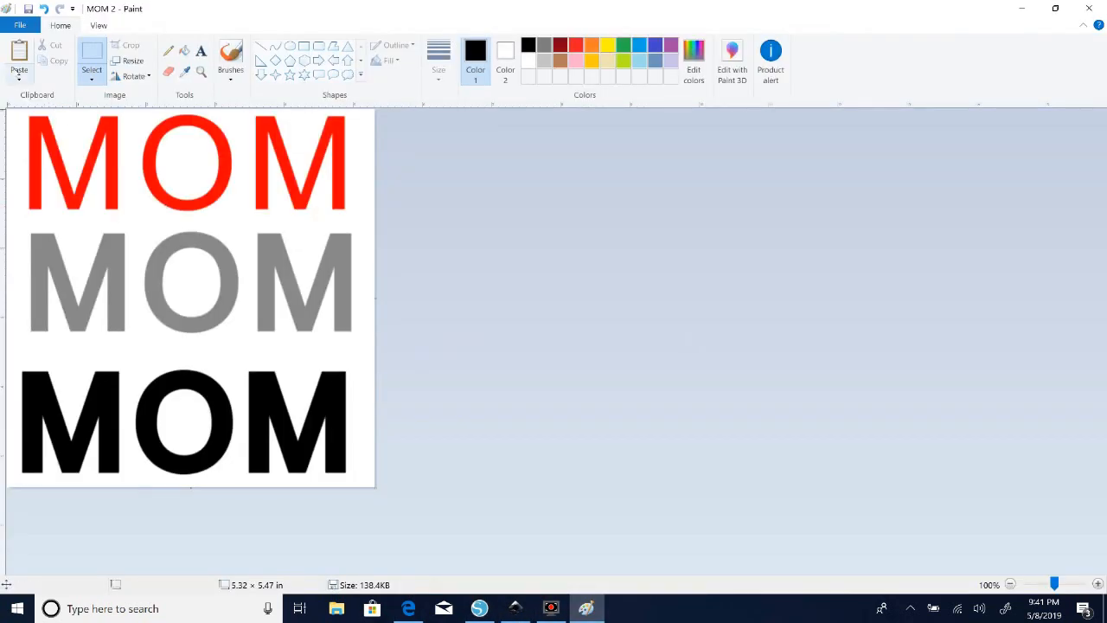
{"action": "left_click", "coordinate": [92, 77]}
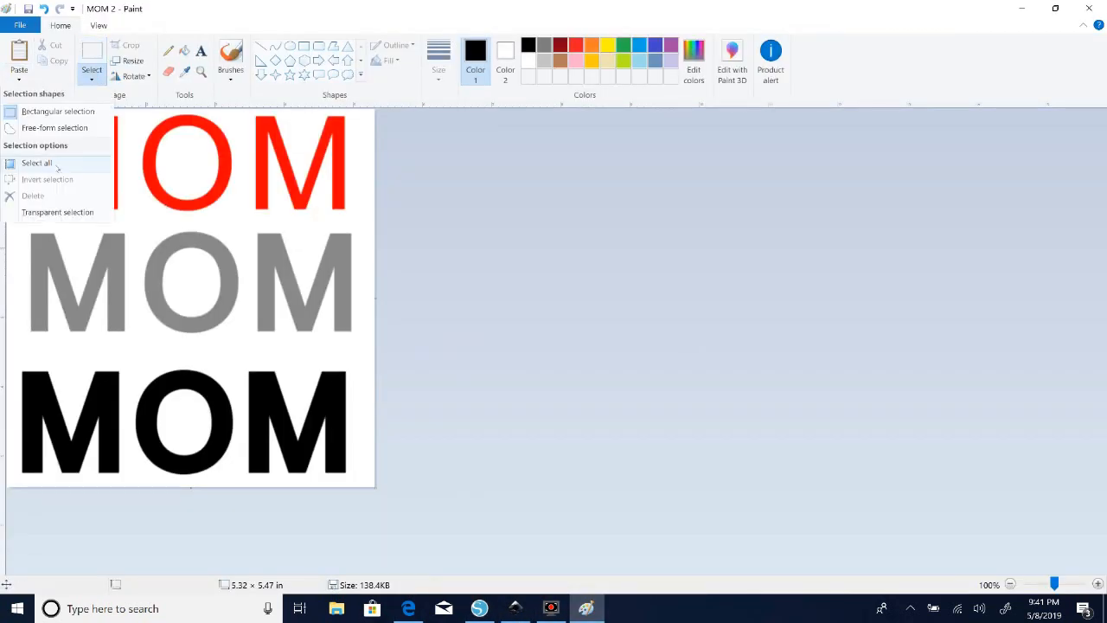
{"action": "left_click", "coordinate": [57, 165]}
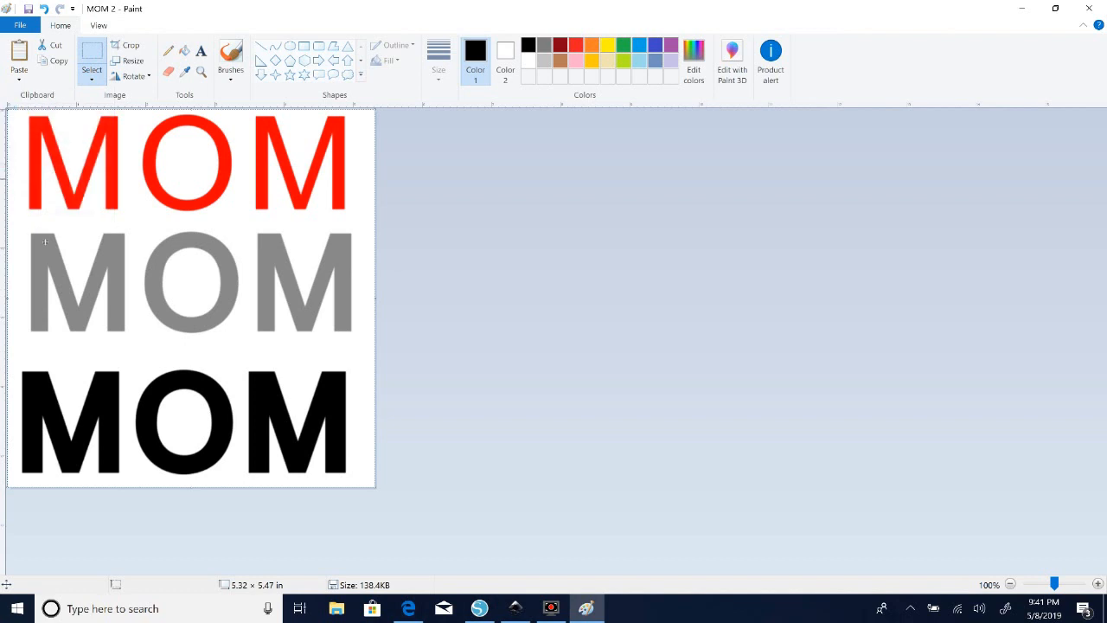
{"action": "key", "text": "Delete"}
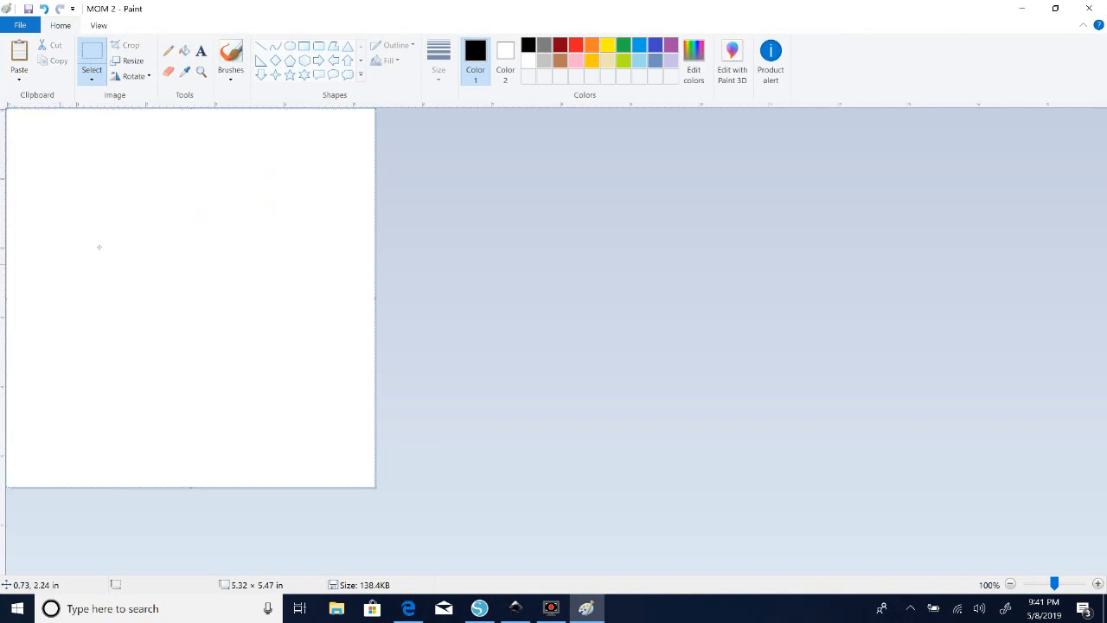
{"action": "left_click", "coordinate": [19, 78]}
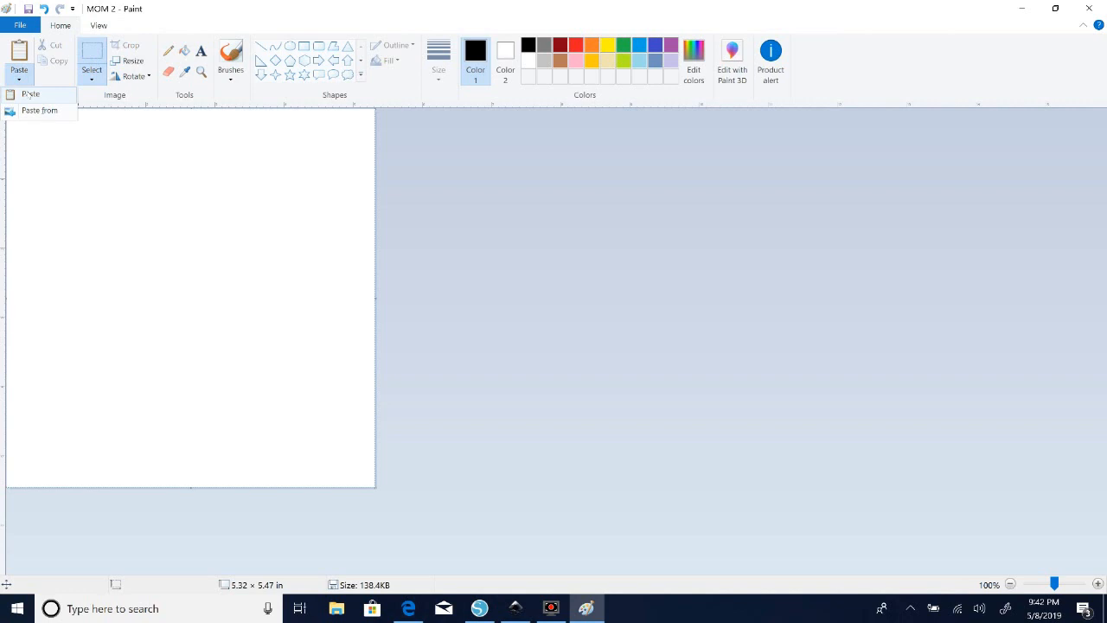
{"action": "left_click", "coordinate": [30, 93]}
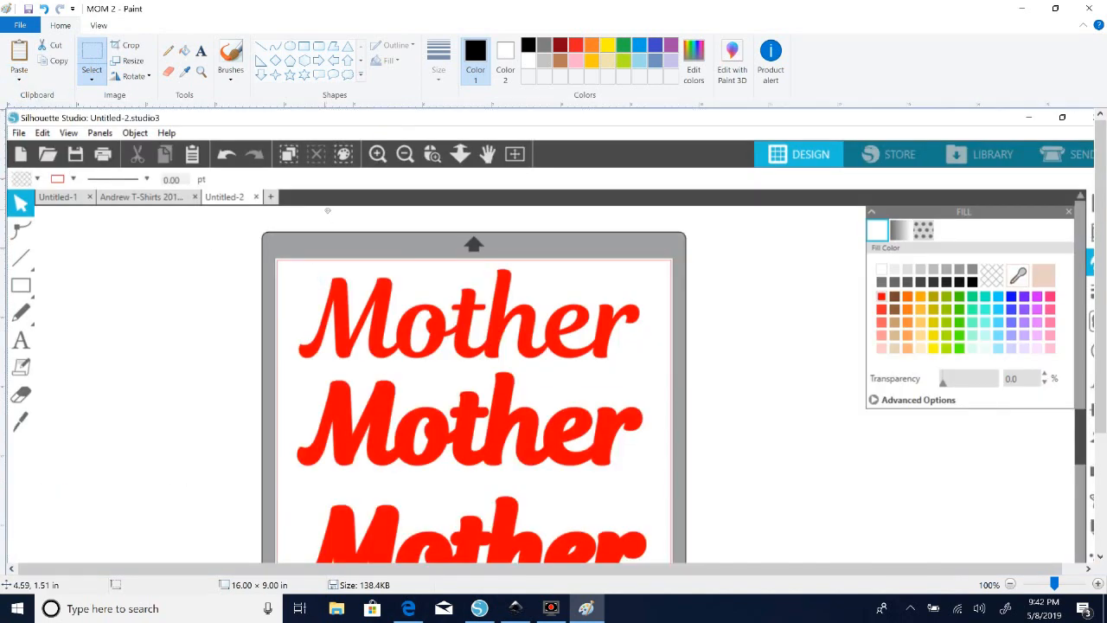
- Crop the pasted screenshot to a rectangle of about 5.48 × 5.21 in around the three Mother words
{"action": "scroll", "coordinate": [338, 251], "scroll_direction": "down", "scroll_amount": 1}
{"action": "scroll", "coordinate": [354, 286], "scroll_direction": "down", "scroll_amount": 2}
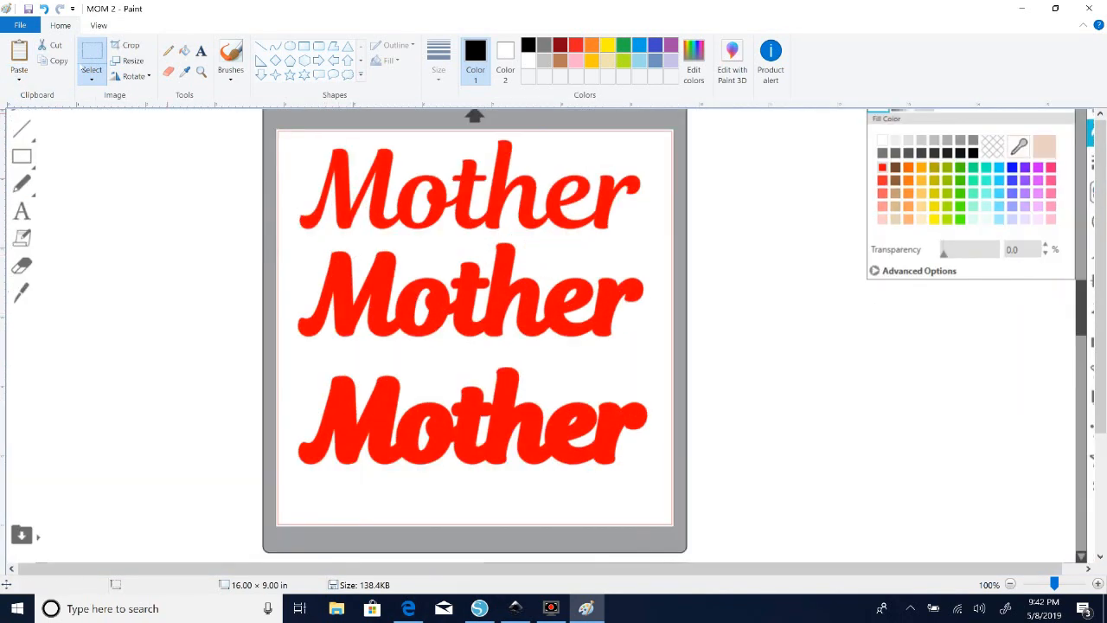
{"action": "left_click", "coordinate": [92, 59]}
{"action": "mouse_move", "coordinate": [284, 135]}
{"action": "left_mouse_down"}
{"action": "mouse_move", "coordinate": [383, 365]}
{"action": "mouse_move", "coordinate": [560, 469]}
{"action": "mouse_move", "coordinate": [663, 496]}
{"action": "left_mouse_up"}
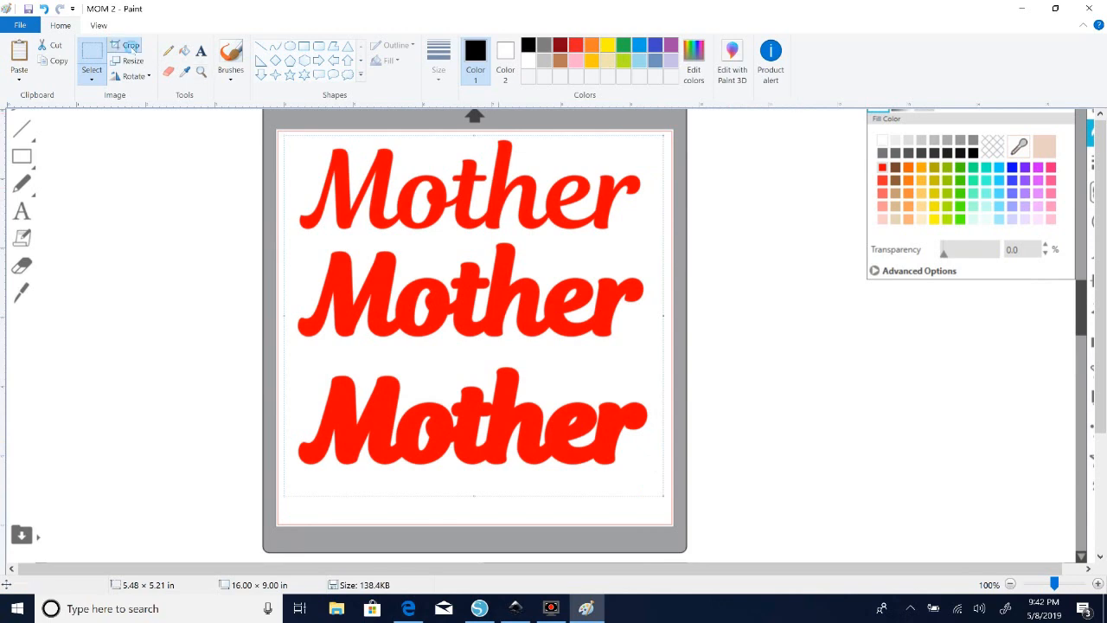
{"action": "left_click", "coordinate": [126, 45]}
- Save the cropped picture as Mother.png in the Pictures folder, overwriting the existing file, and minimize Paint
{"action": "left_click", "coordinate": [22, 26]}
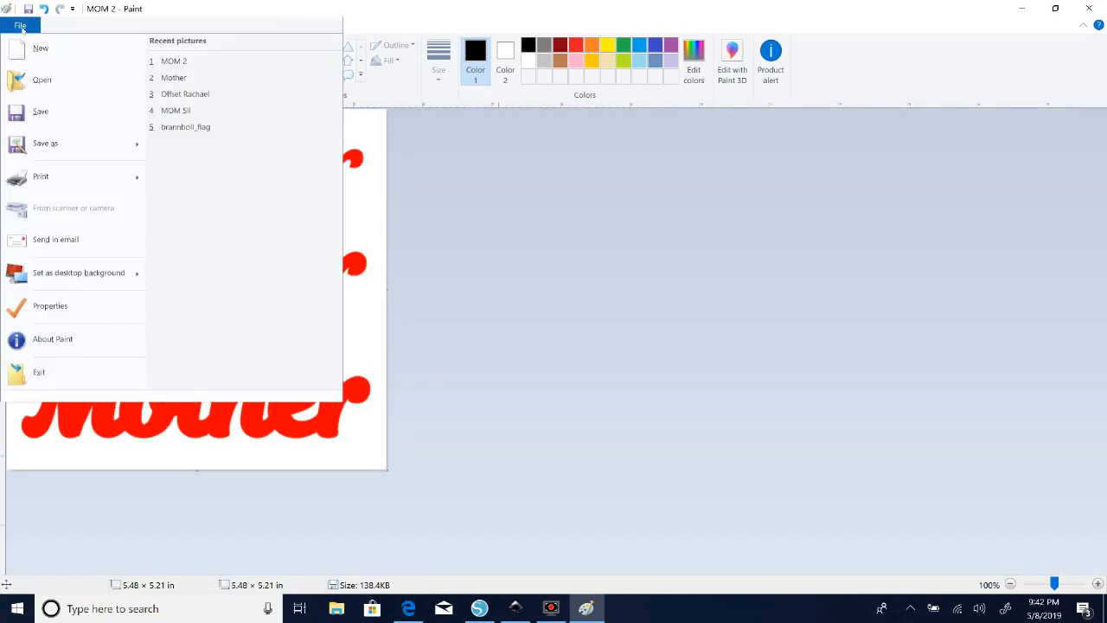
{"action": "left_click", "coordinate": [58, 146]}
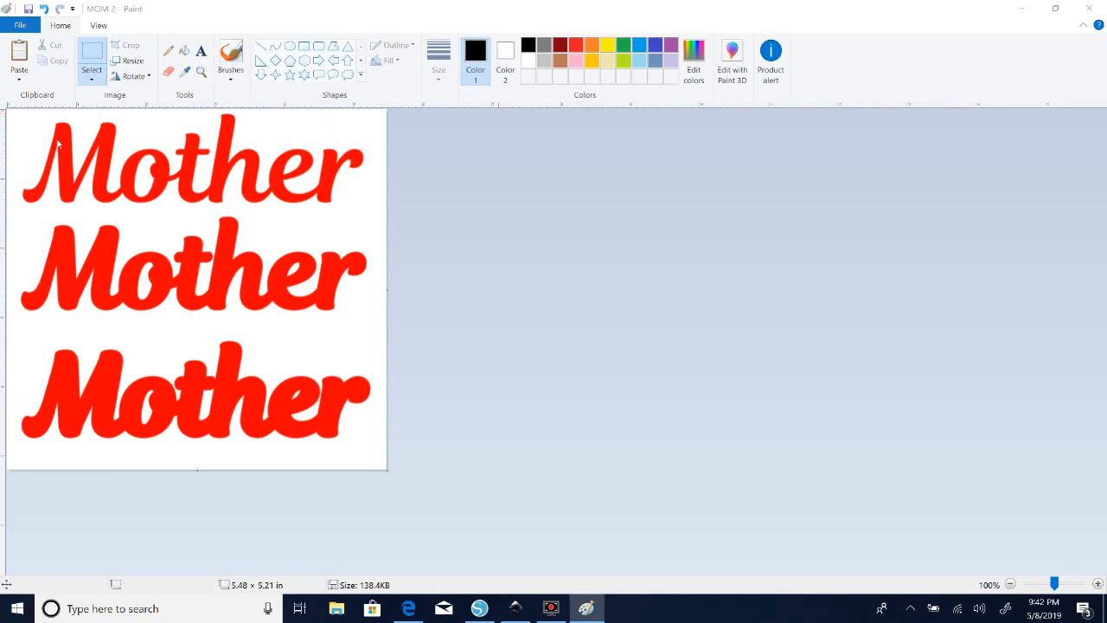
{"action": "type", "text": "Mother"}
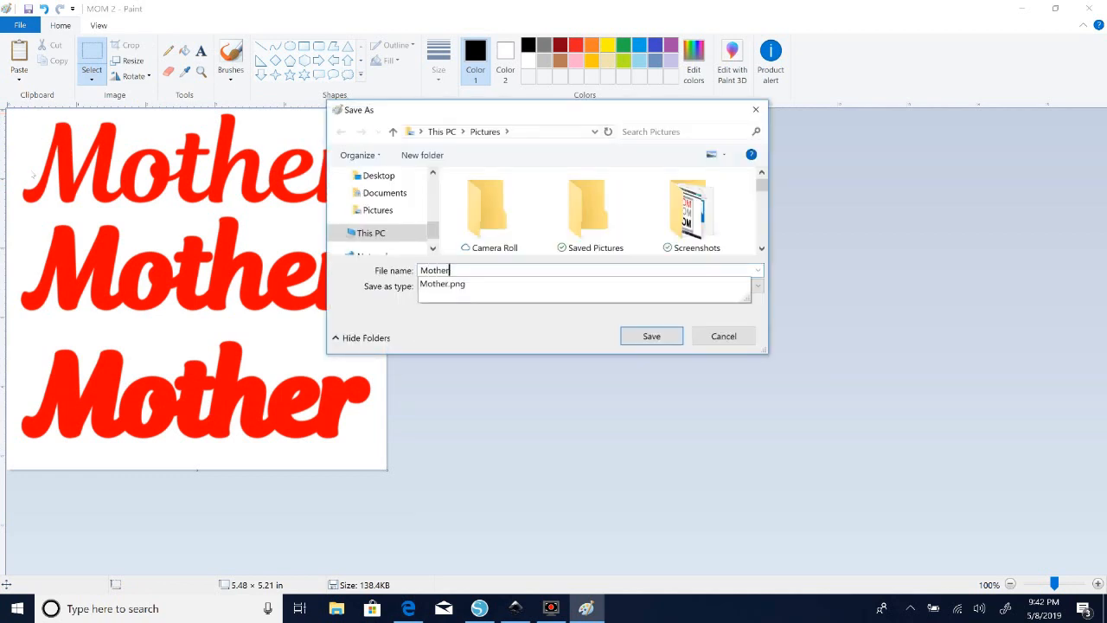
{"action": "left_click", "coordinate": [474, 286]}
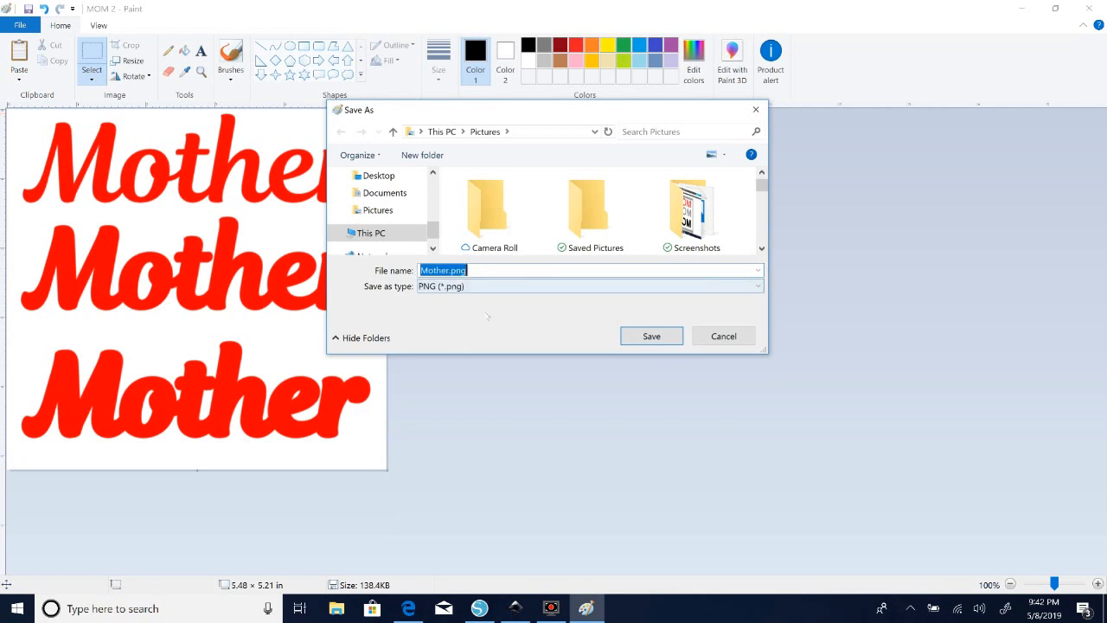
{"action": "left_click", "coordinate": [661, 337]}
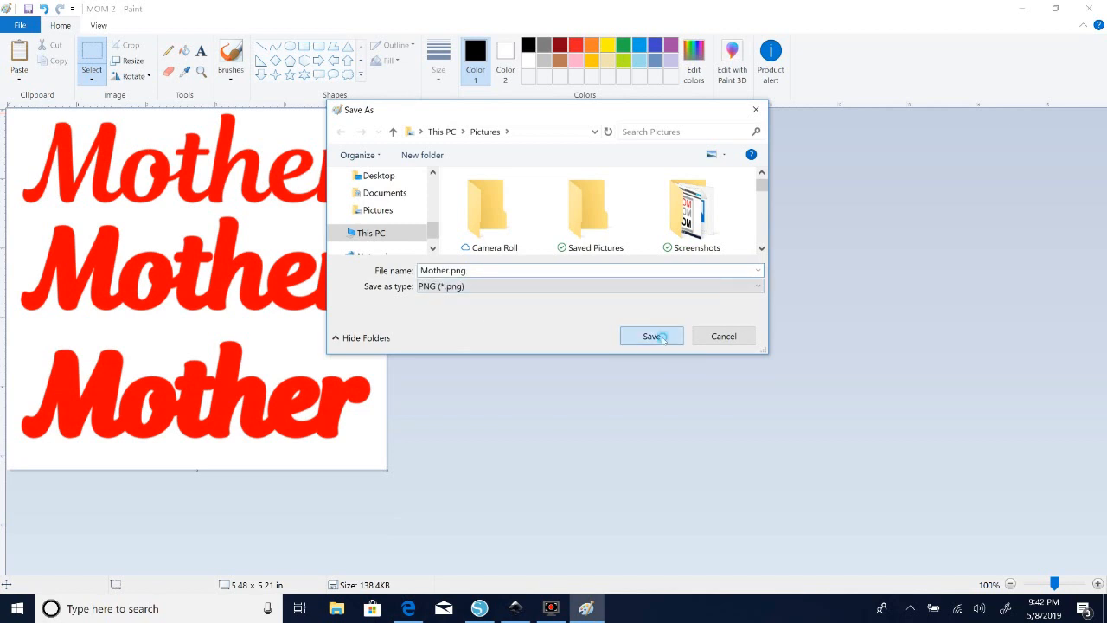
{"action": "left_click", "coordinate": [591, 307]}
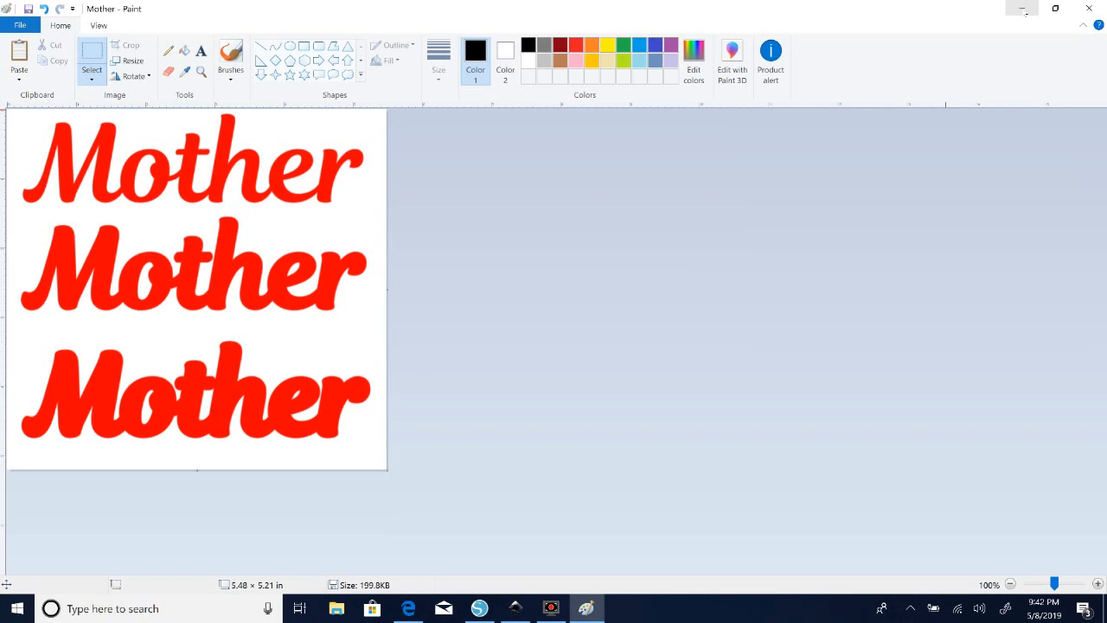
{"action": "left_click", "coordinate": [1023, 11]}
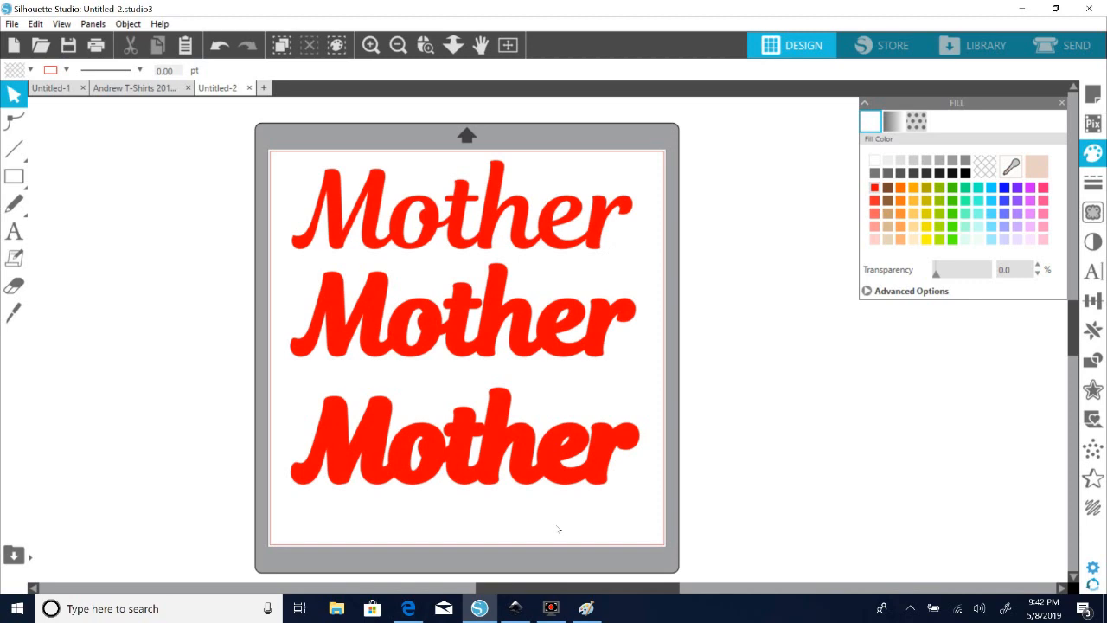
- Switch to Cricut Design Space and upload Mother.png from the Pictures folder as a Simple image
{"action": "left_click", "coordinate": [408, 608]}
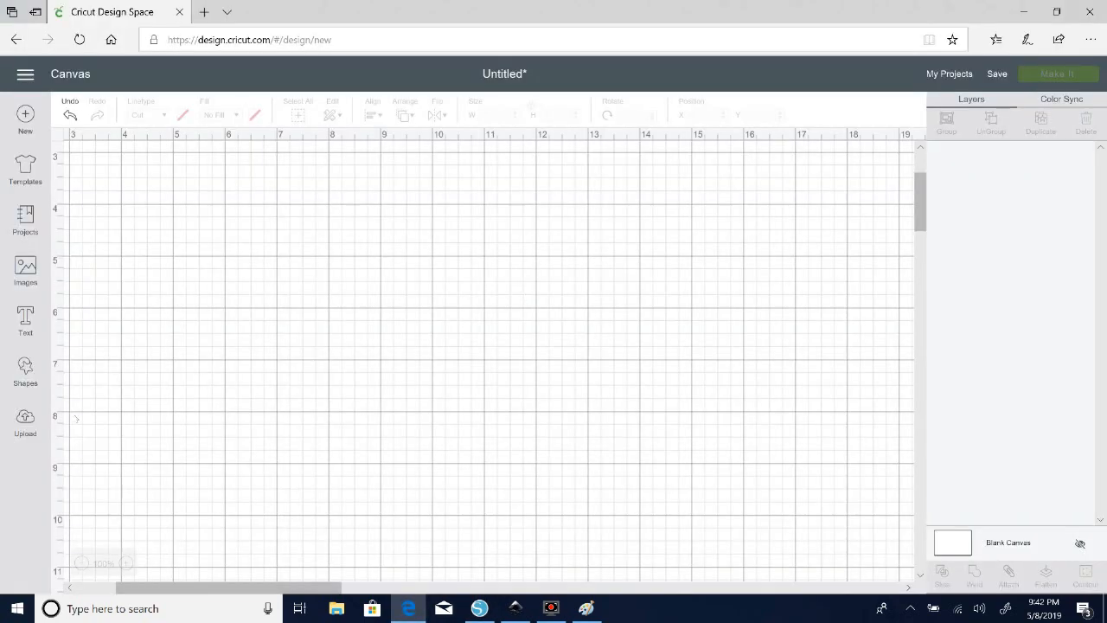
{"action": "left_click", "coordinate": [27, 420]}
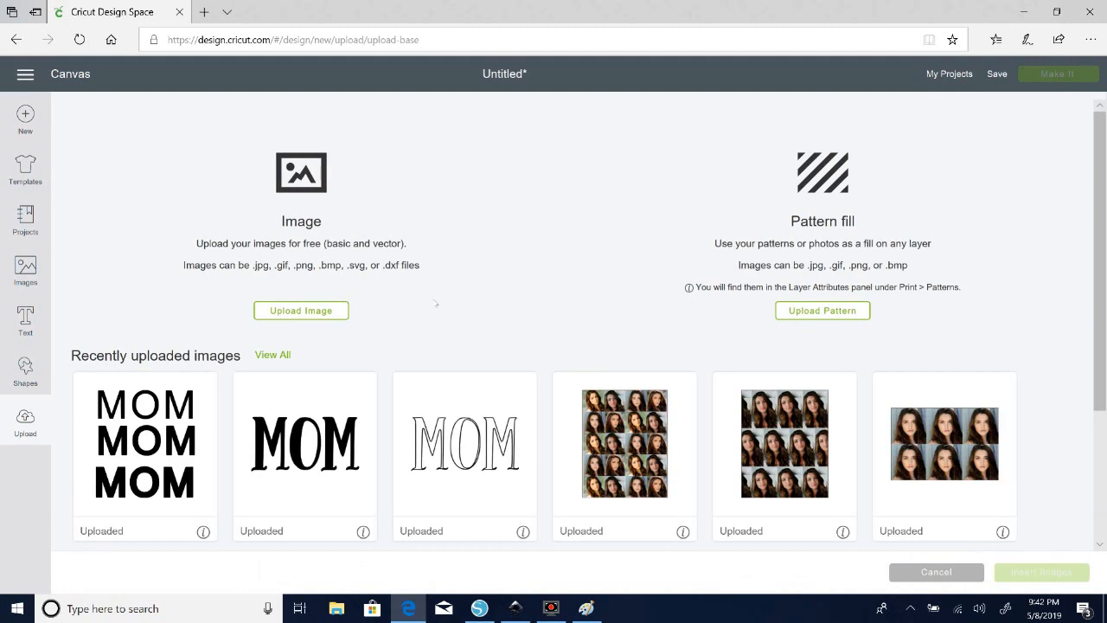
{"action": "left_click", "coordinate": [290, 311]}
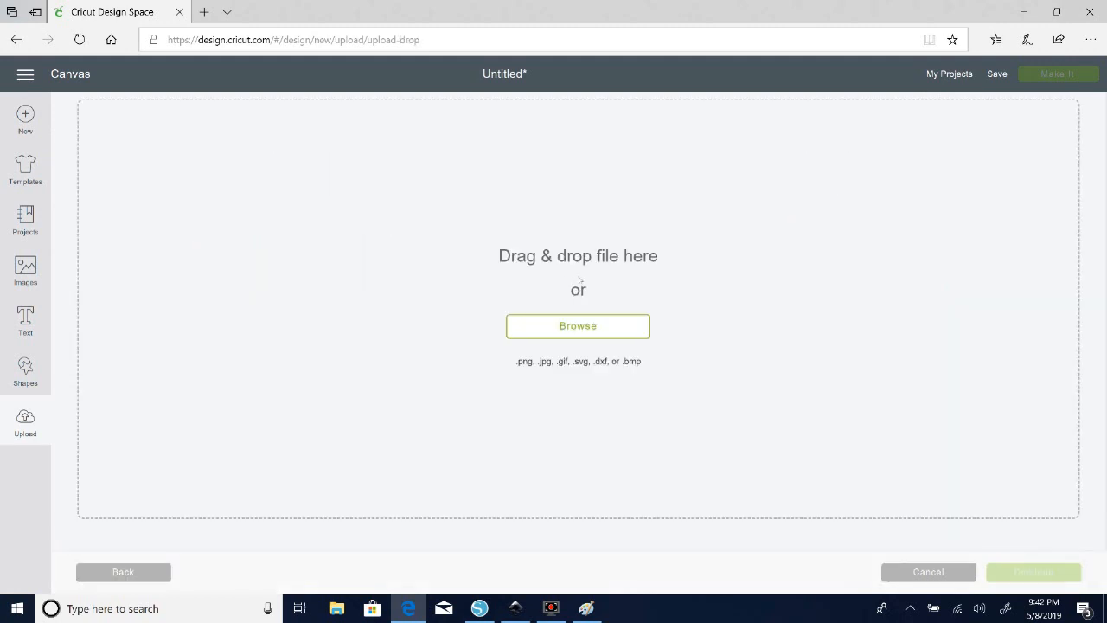
{"action": "left_click", "coordinate": [582, 322]}
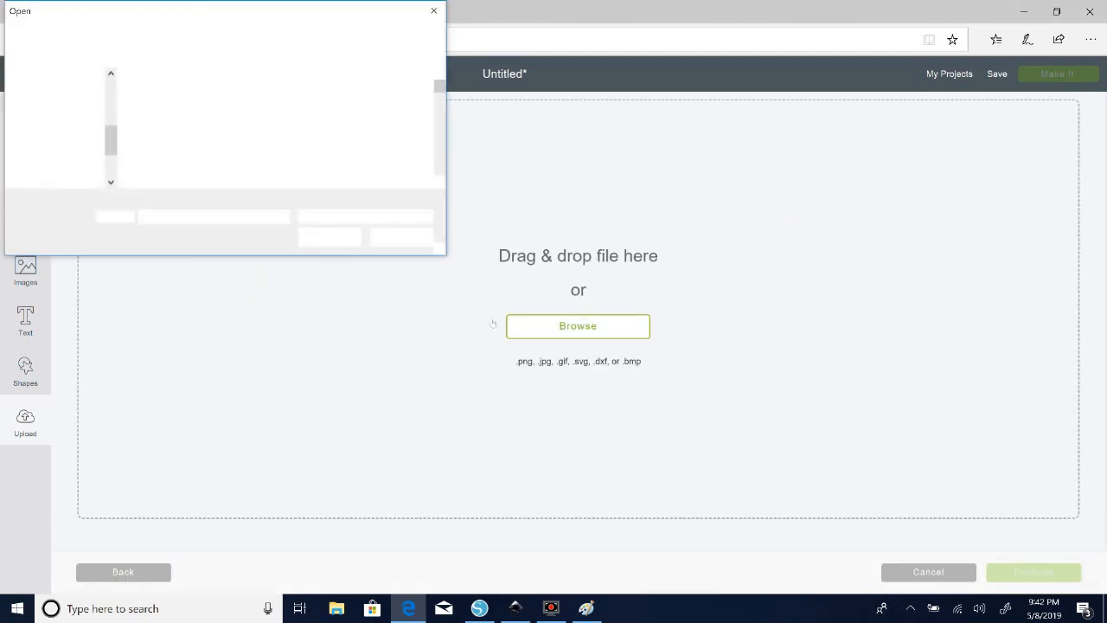
{"action": "type", "text": "mother"}
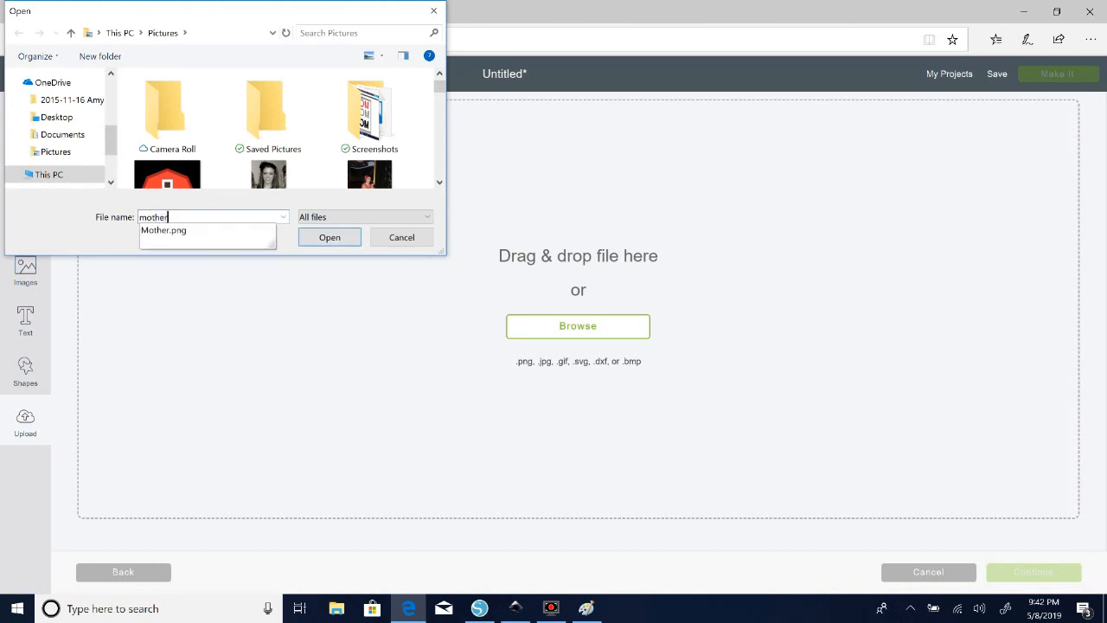
{"action": "left_click", "coordinate": [186, 232]}
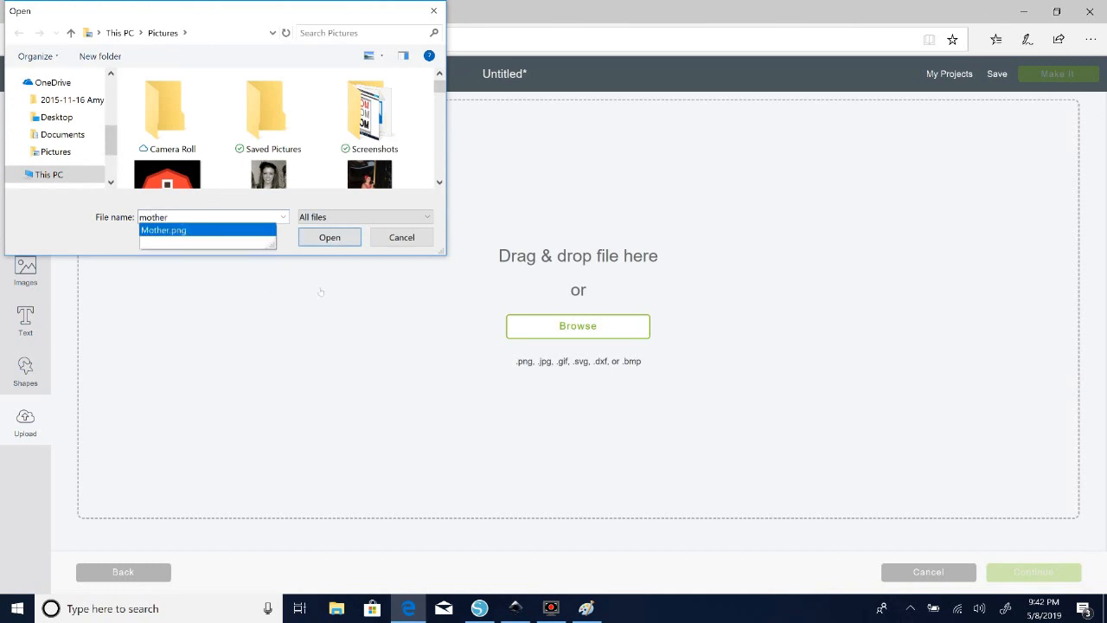
{"action": "key", "text": "Return"}
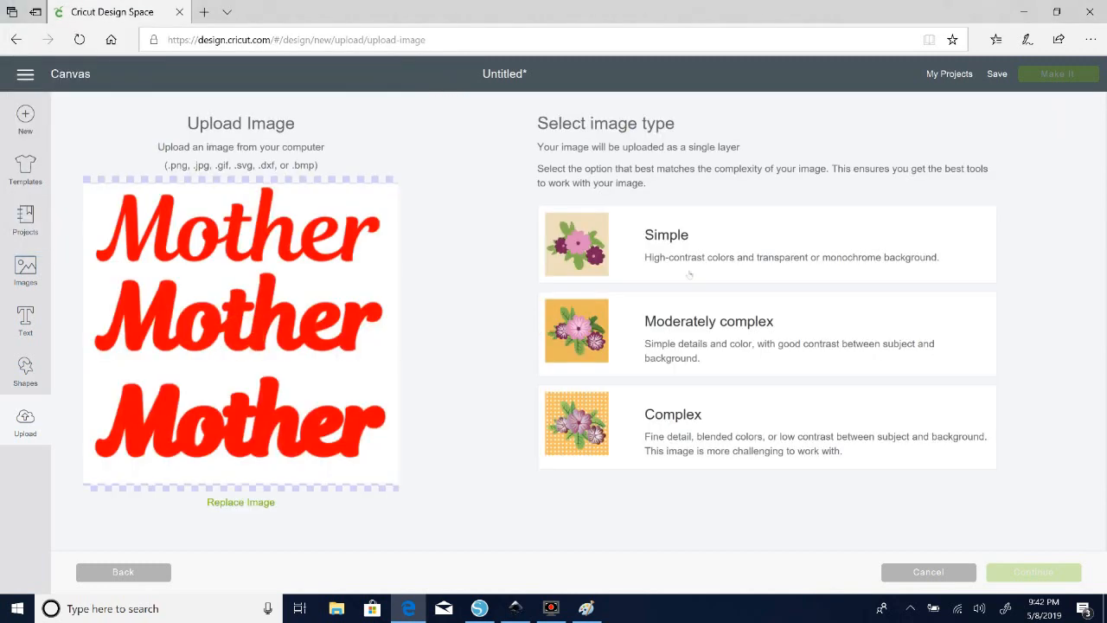
{"action": "left_click", "coordinate": [667, 242]}
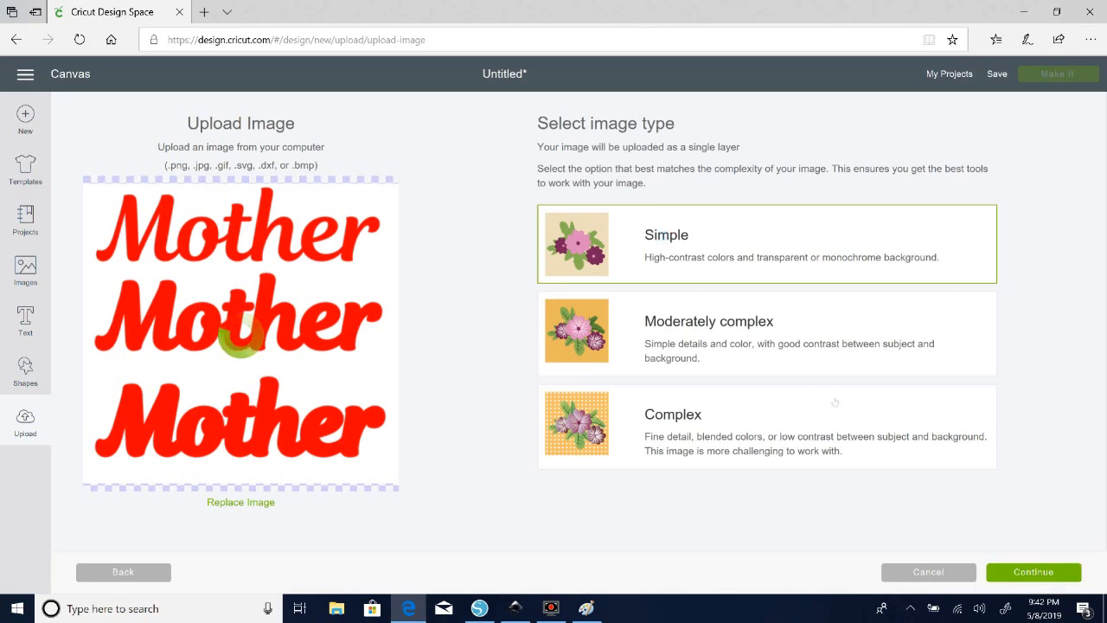
{"action": "left_click", "coordinate": [1026, 573]}
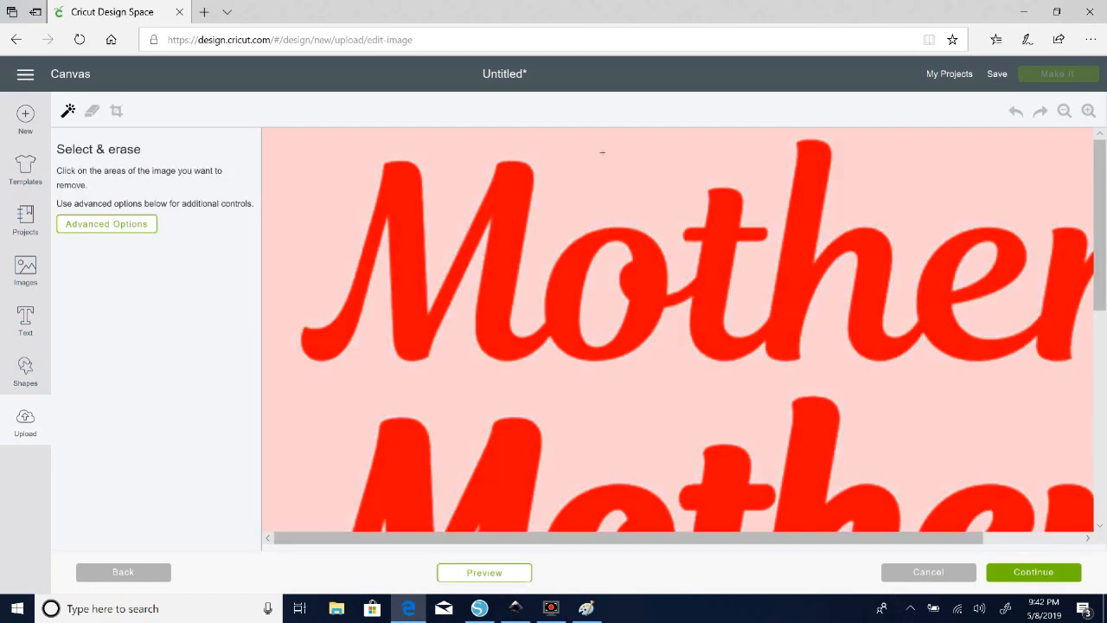
- Erase the background around the words and inside the o and e of the top and middle Mother
{"action": "left_click", "coordinate": [602, 152]}
{"action": "left_click", "coordinate": [609, 286]}
{"action": "left_click_drag", "start_coordinate": [535, 537], "coordinate": [634, 538]}
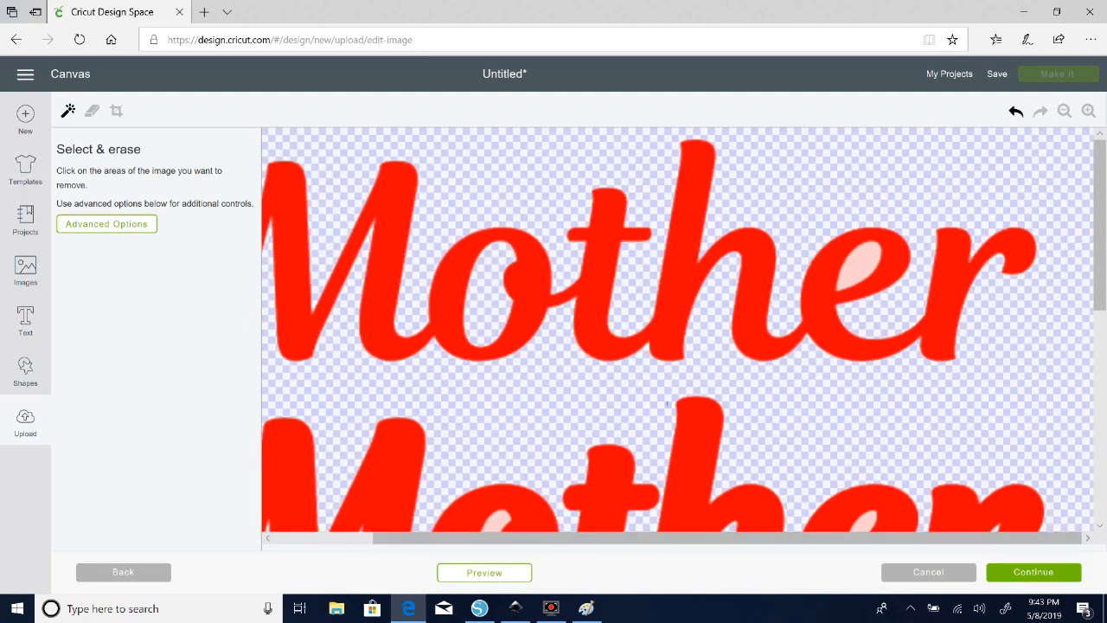
{"action": "left_click", "coordinate": [863, 272]}
{"action": "mouse_move", "coordinate": [1098, 250]}
{"action": "left_mouse_down"}
{"action": "mouse_move", "coordinate": [1098, 399]}
{"action": "mouse_move", "coordinate": [1097, 361]}
{"action": "left_mouse_up"}
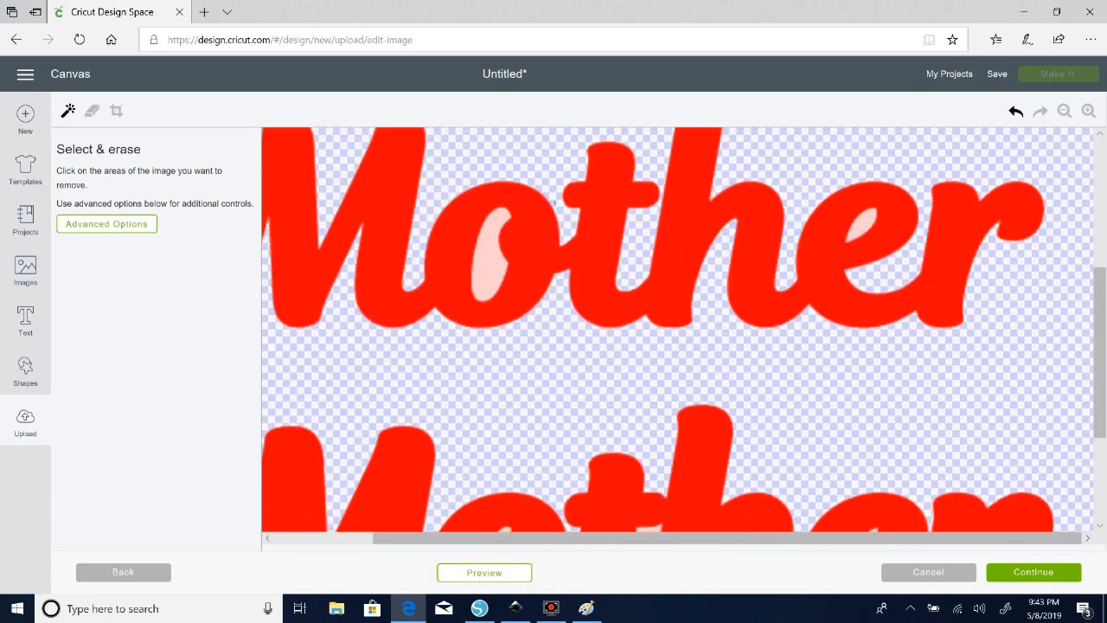
{"action": "left_click", "coordinate": [483, 255]}
{"action": "left_click", "coordinate": [865, 223]}
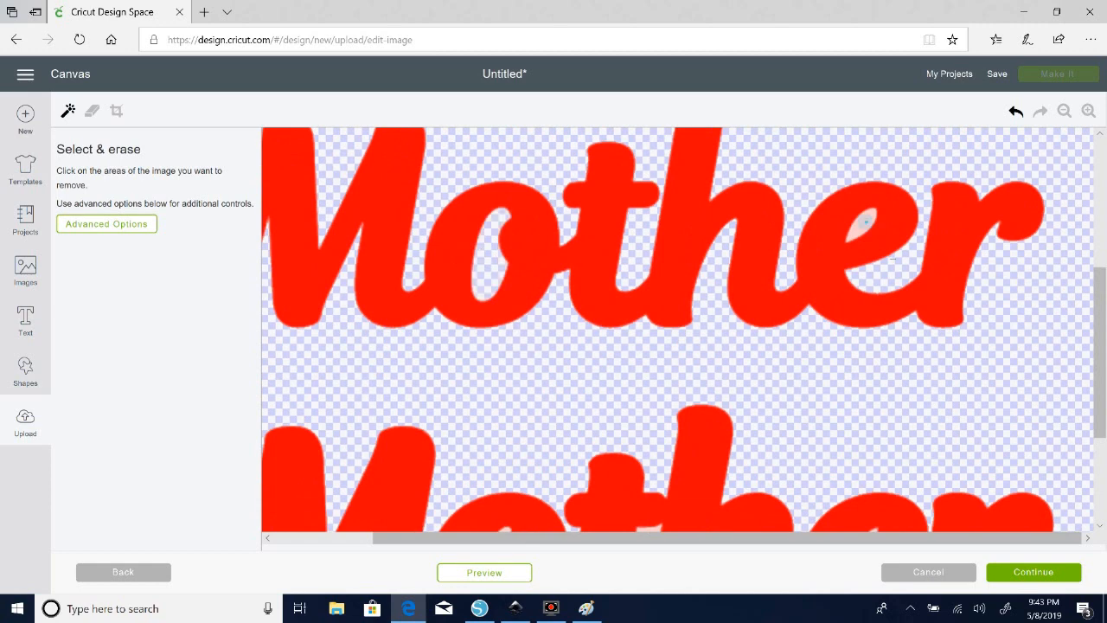
- Erase the enclosed background areas inside the letters of the bottom Mother
{"action": "left_click_drag", "start_coordinate": [1100, 323], "coordinate": [1102, 392]}
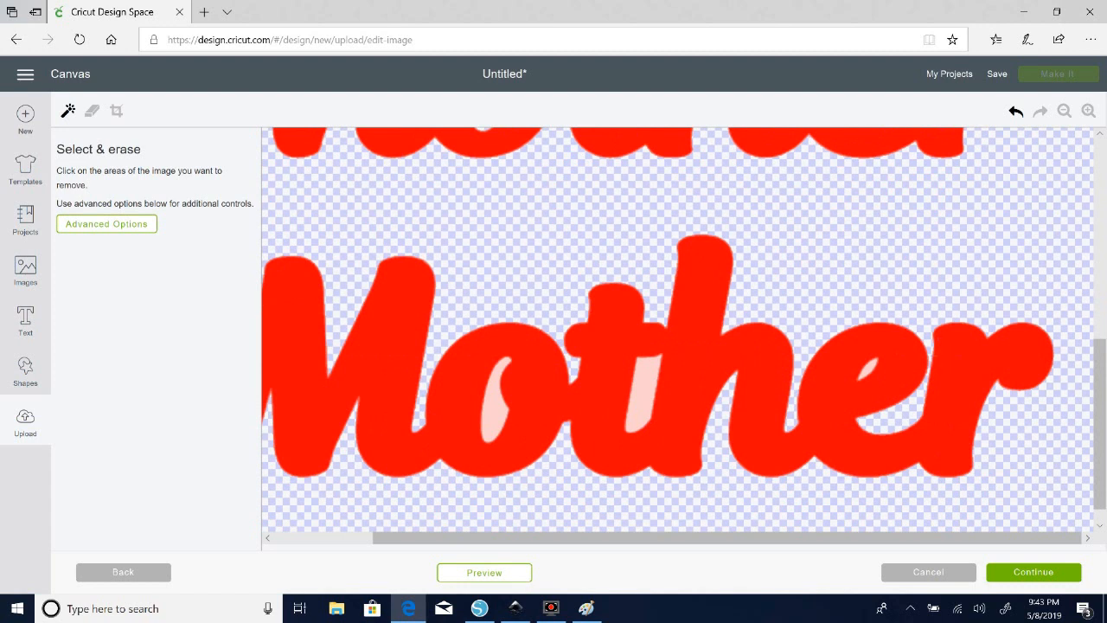
{"action": "left_click", "coordinate": [868, 367]}
{"action": "left_click", "coordinate": [496, 413]}
{"action": "left_click_drag", "start_coordinate": [496, 538], "coordinate": [434, 538]}
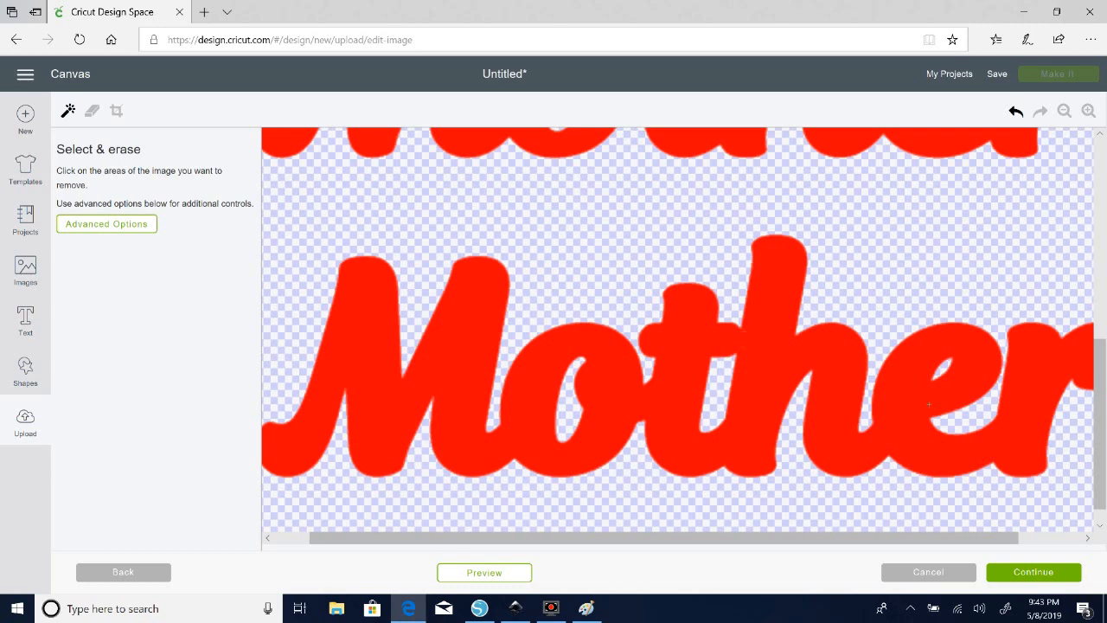
- Check the three words for leftover background and accept the cleaned-up image
{"action": "scroll", "coordinate": [1102, 377], "scroll_direction": "down", "scroll_amount": 1}
{"action": "scroll", "coordinate": [981, 517], "scroll_direction": "up", "scroll_amount": 3}
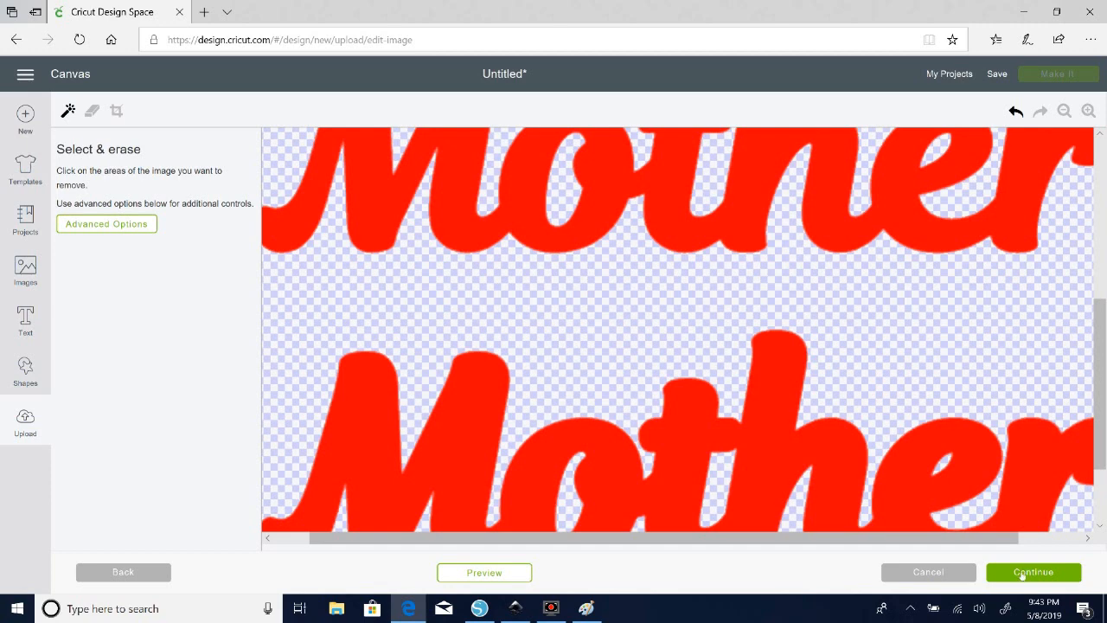
{"action": "mouse_move", "coordinate": [1100, 356]}
{"action": "left_mouse_down"}
{"action": "mouse_move", "coordinate": [1100, 409]}
{"action": "mouse_move", "coordinate": [1100, 367]}
{"action": "left_mouse_up"}
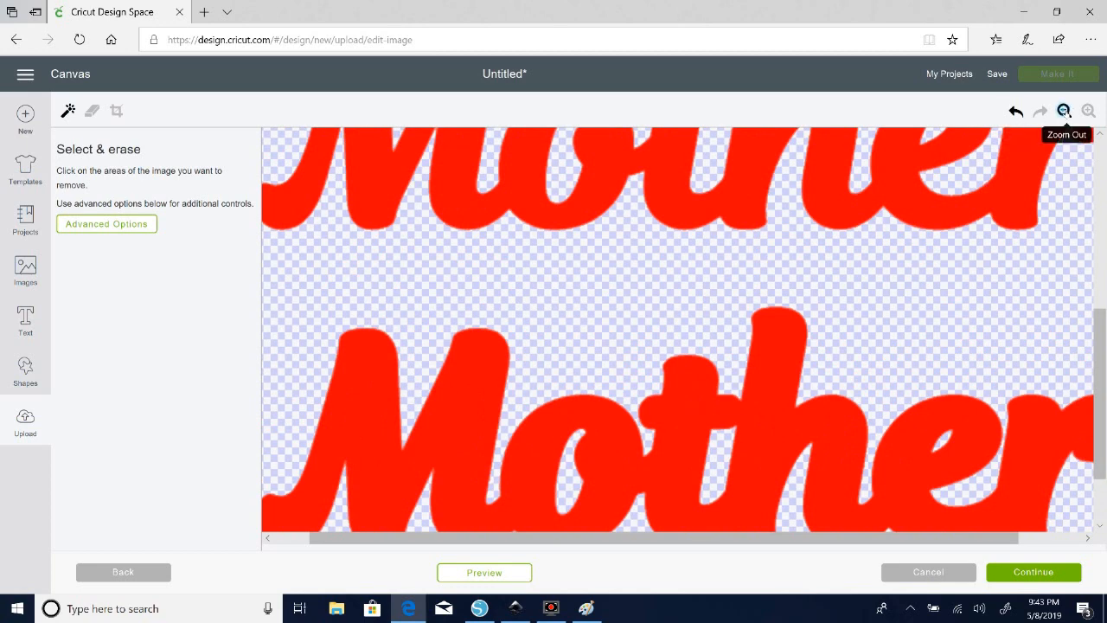
{"action": "left_click", "coordinate": [1064, 111]}
{"action": "left_click", "coordinate": [1064, 112]}
{"action": "mouse_move", "coordinate": [1101, 295]}
{"action": "left_mouse_down"}
{"action": "mouse_move", "coordinate": [1102, 260]}
{"action": "mouse_move", "coordinate": [1102, 286]}
{"action": "left_mouse_up"}
{"action": "left_click", "coordinate": [1052, 573]}
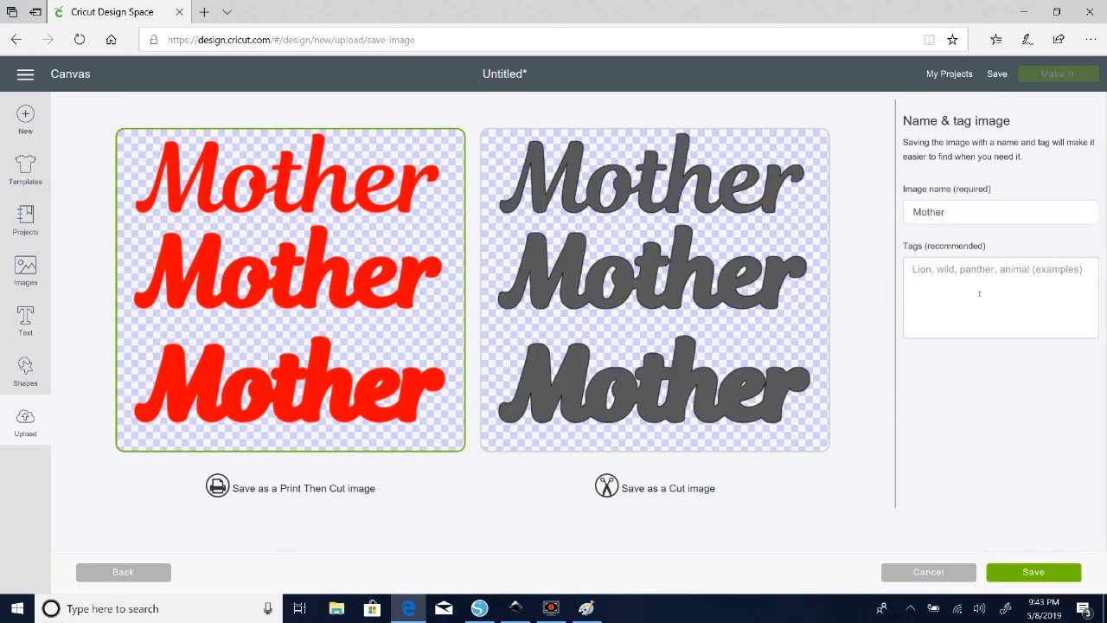
- Tag the Mother image with "Offset SS" and save it as a Cut image
{"action": "left_click", "coordinate": [1090, 271]}
{"action": "type", "text": "Offset"}
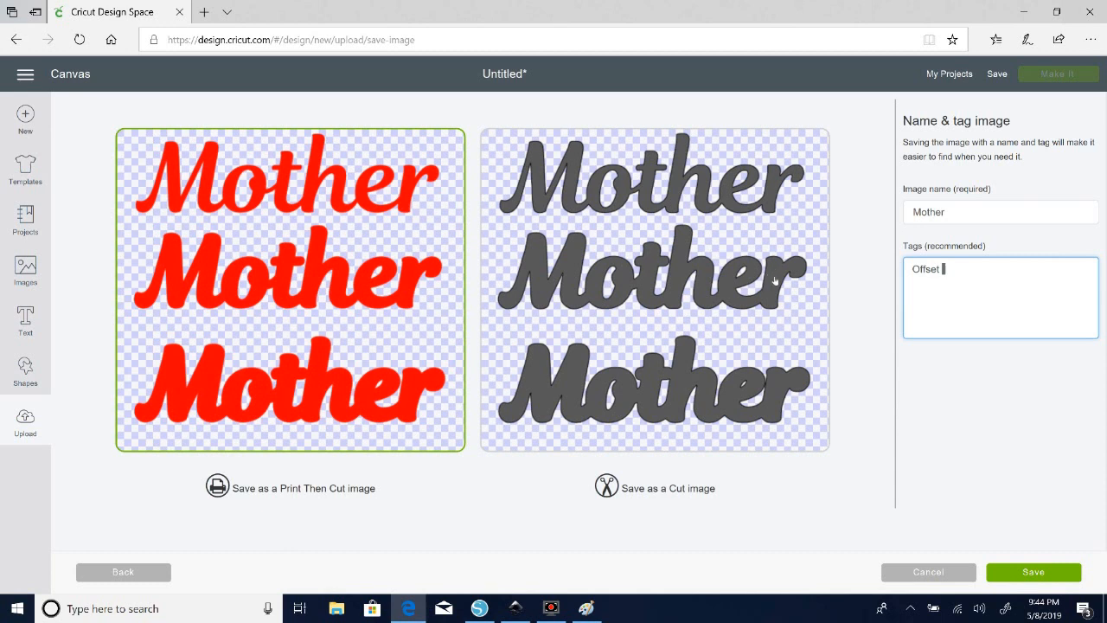
{"action": "type", "text": "SS"}
{"action": "left_click", "coordinate": [681, 392]}
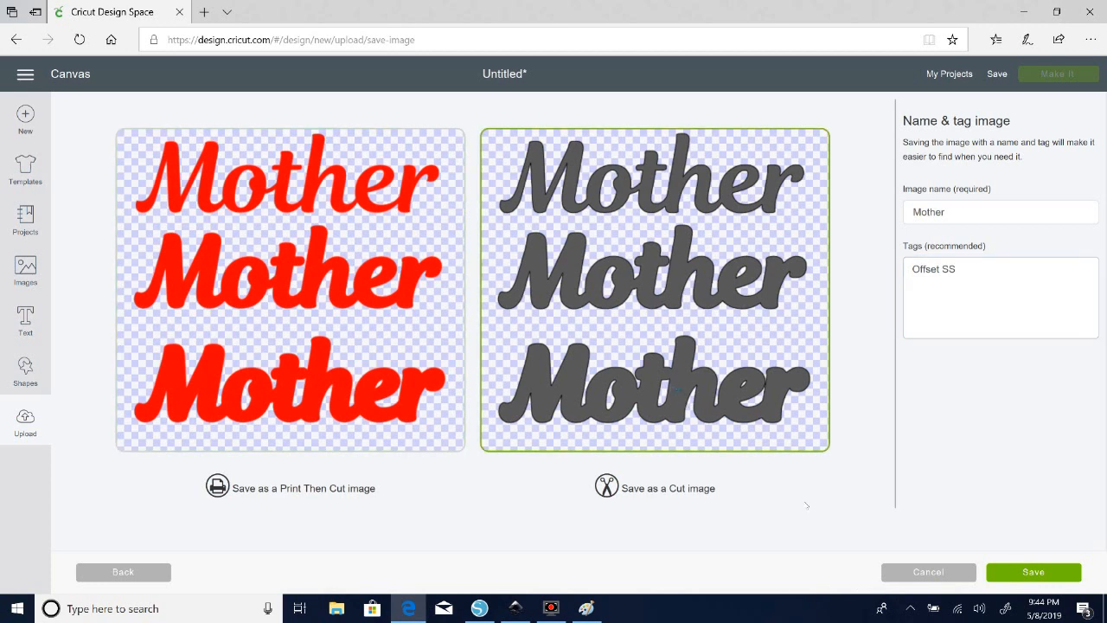
{"action": "left_click", "coordinate": [1040, 571]}
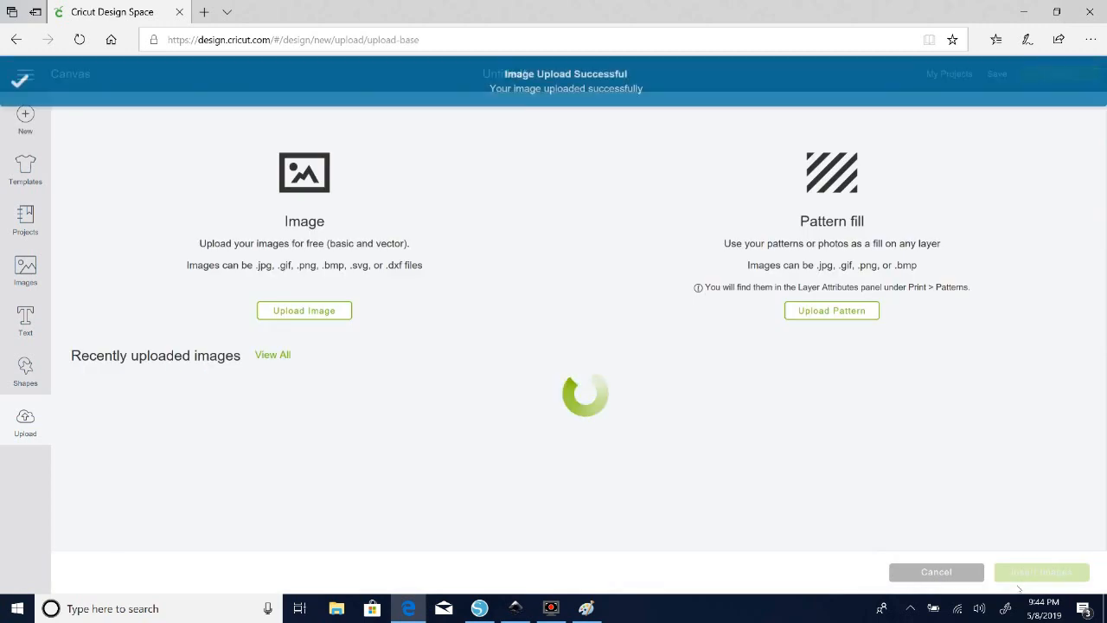
- Insert the newly uploaded Mother image onto the canvas and move it to about X 5 in, Y 3 in
{"action": "left_click", "coordinate": [165, 467]}
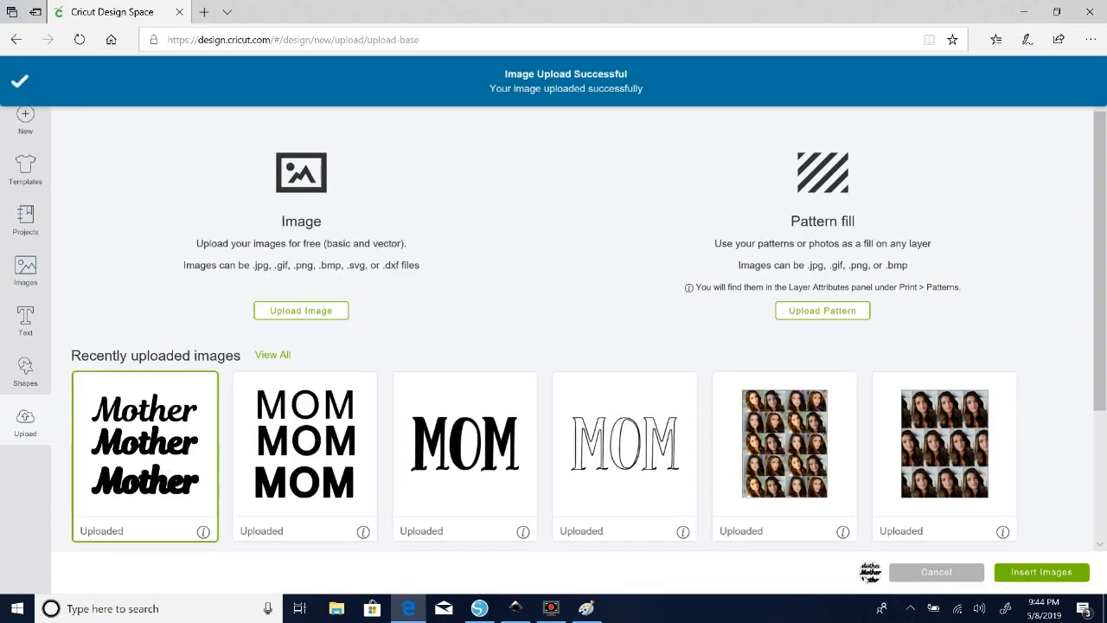
{"action": "left_click", "coordinate": [1016, 575]}
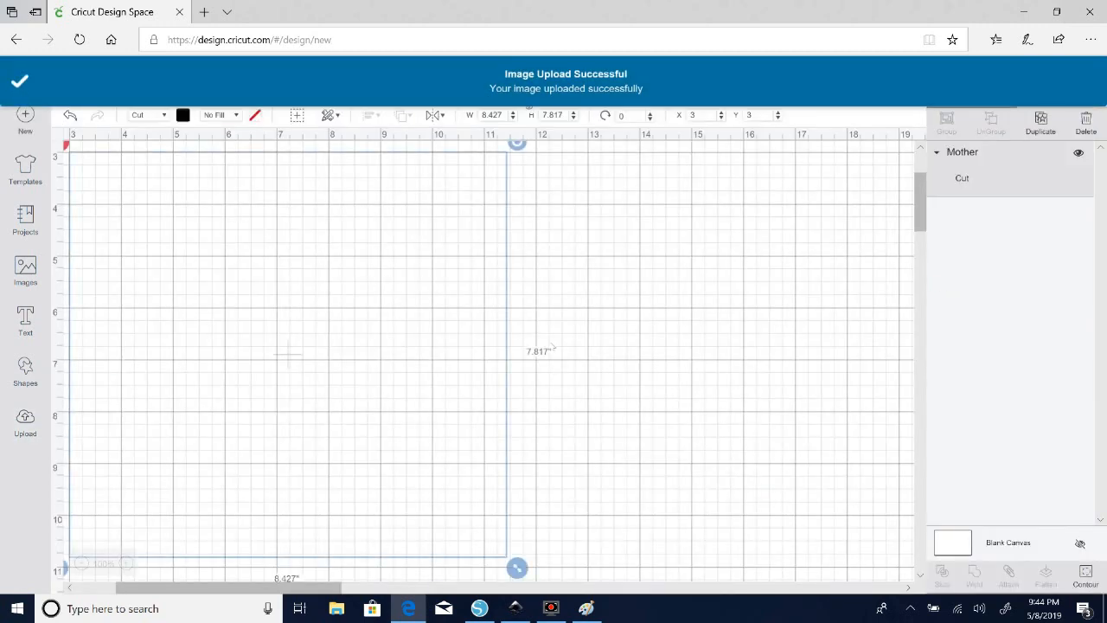
{"action": "left_click", "coordinate": [580, 275]}
{"action": "left_click_drag", "start_coordinate": [396, 246], "coordinate": [407, 246]}
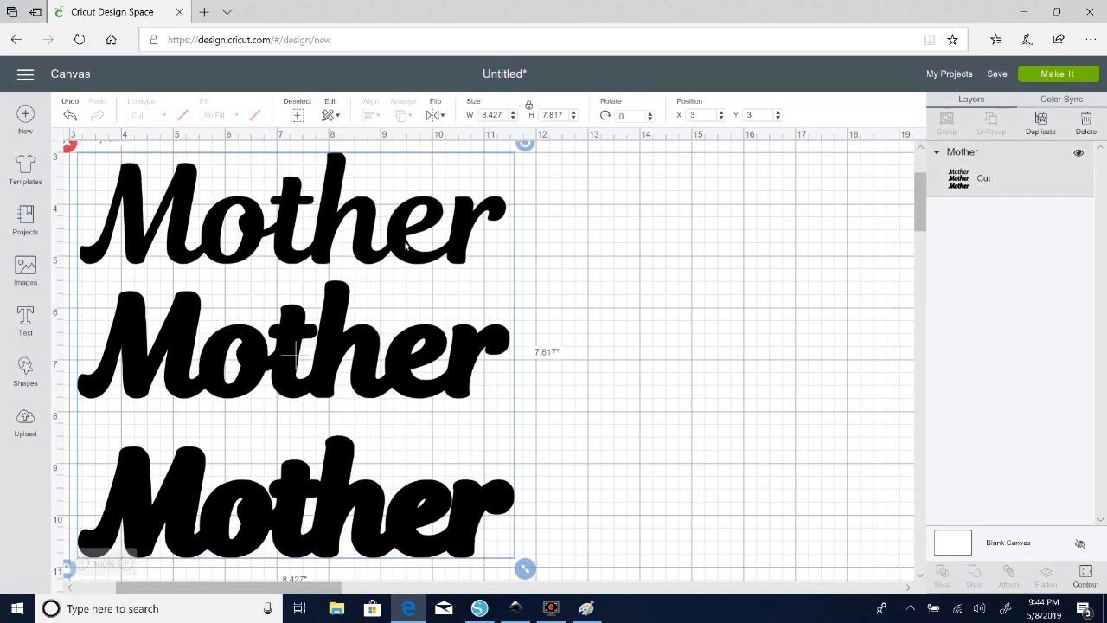
{"action": "left_click_drag", "start_coordinate": [294, 350], "coordinate": [391, 350]}
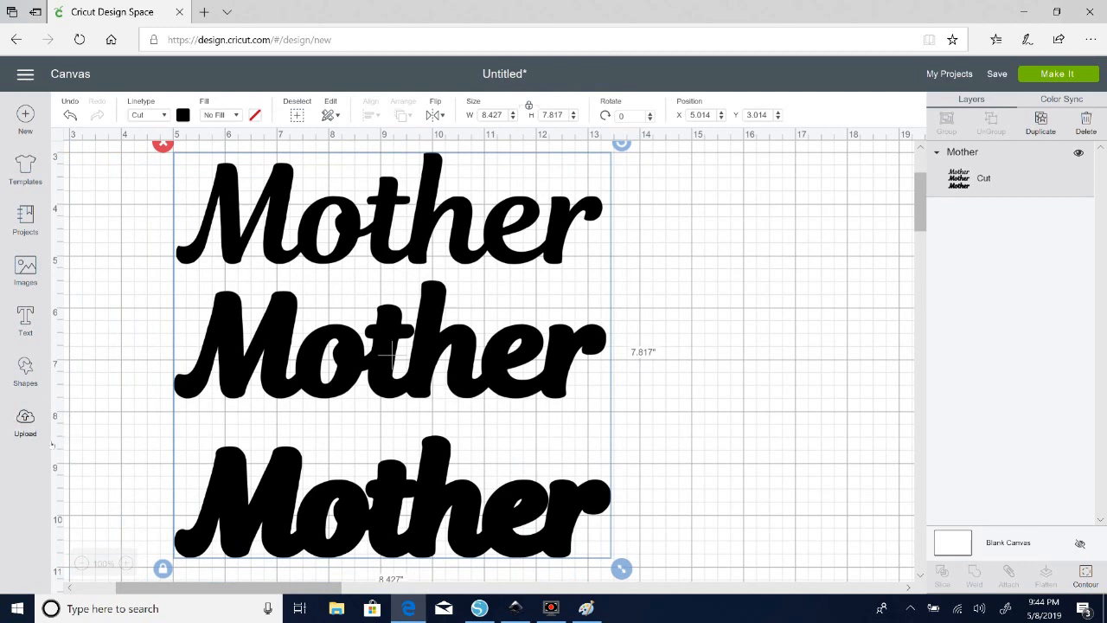
- Add a square with unlocked proportions and stretch it to about 10.4 × 3.5 in, covering the bottom Mother
{"action": "left_click", "coordinate": [25, 368]}
{"action": "left_click", "coordinate": [82, 268]}
{"action": "left_click_drag", "start_coordinate": [230, 285], "coordinate": [256, 526]}
{"action": "left_click_drag", "start_coordinate": [203, 497], "coordinate": [205, 505]}
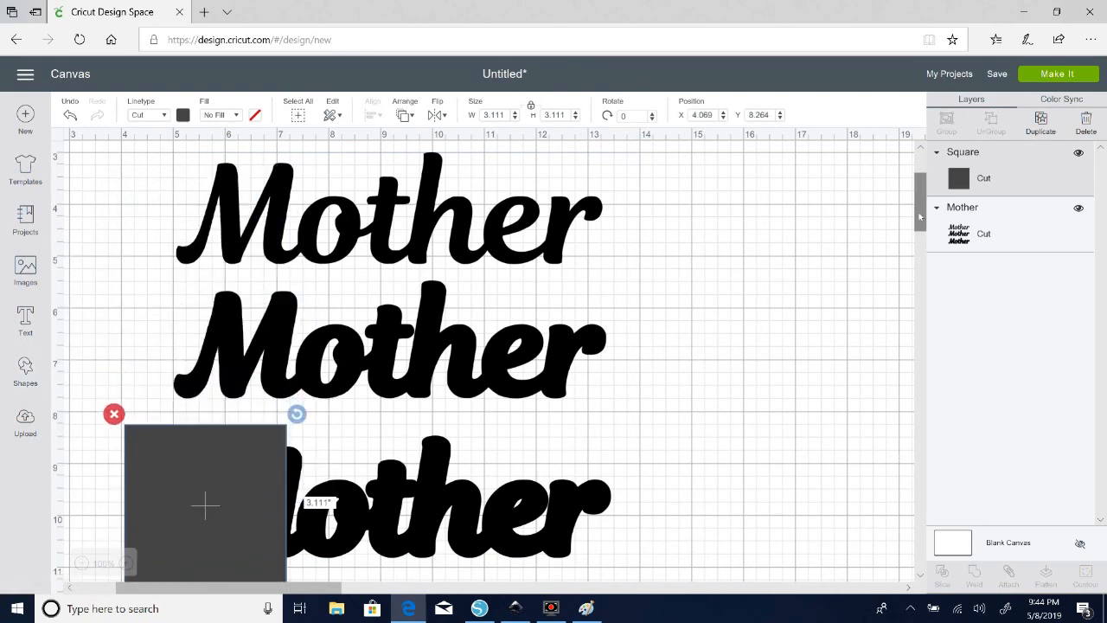
{"action": "left_click_drag", "start_coordinate": [920, 215], "coordinate": [919, 233]}
{"action": "left_click", "coordinate": [114, 466]}
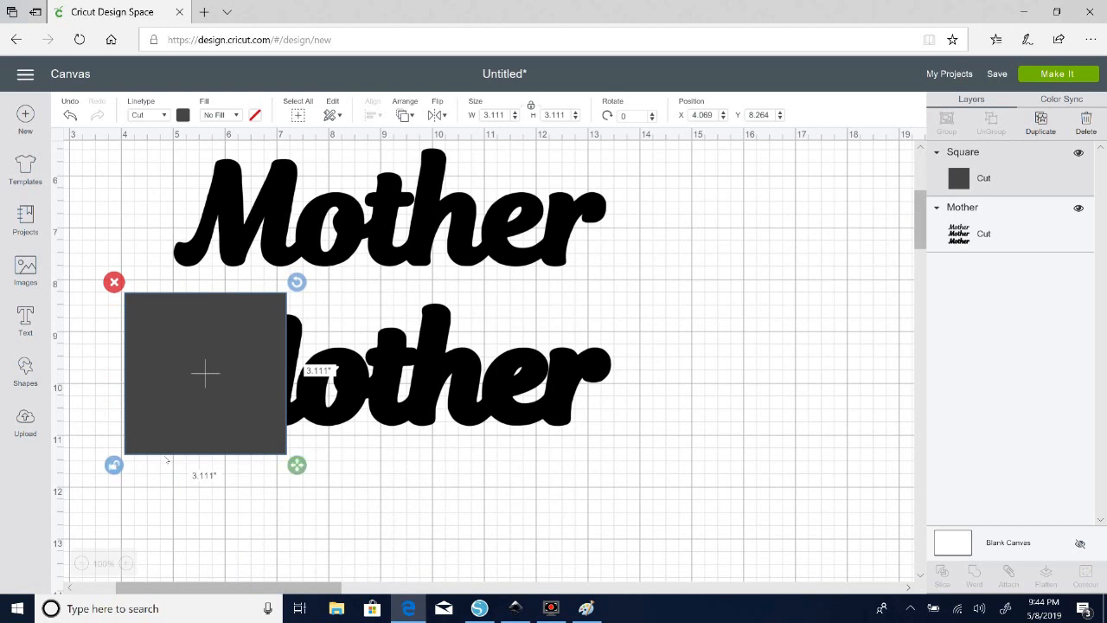
{"action": "left_click_drag", "start_coordinate": [298, 466], "coordinate": [682, 490]}
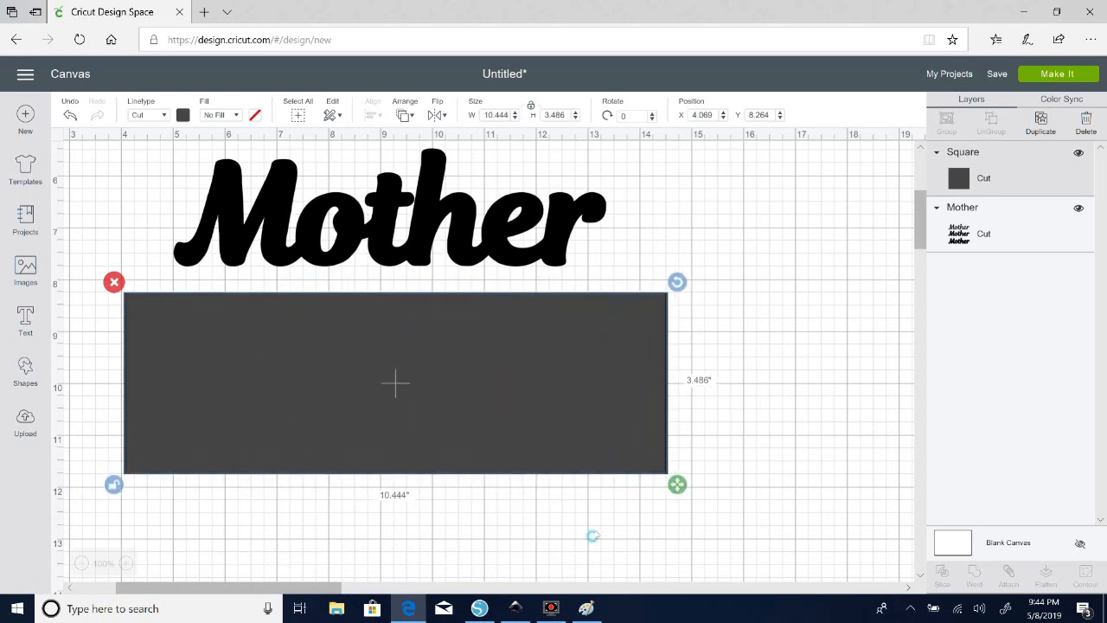
- Slice the three-word Mother image with the rectangle covering the bottom word
{"action": "left_click", "coordinate": [120, 374]}
{"action": "left_click", "coordinate": [257, 233]}
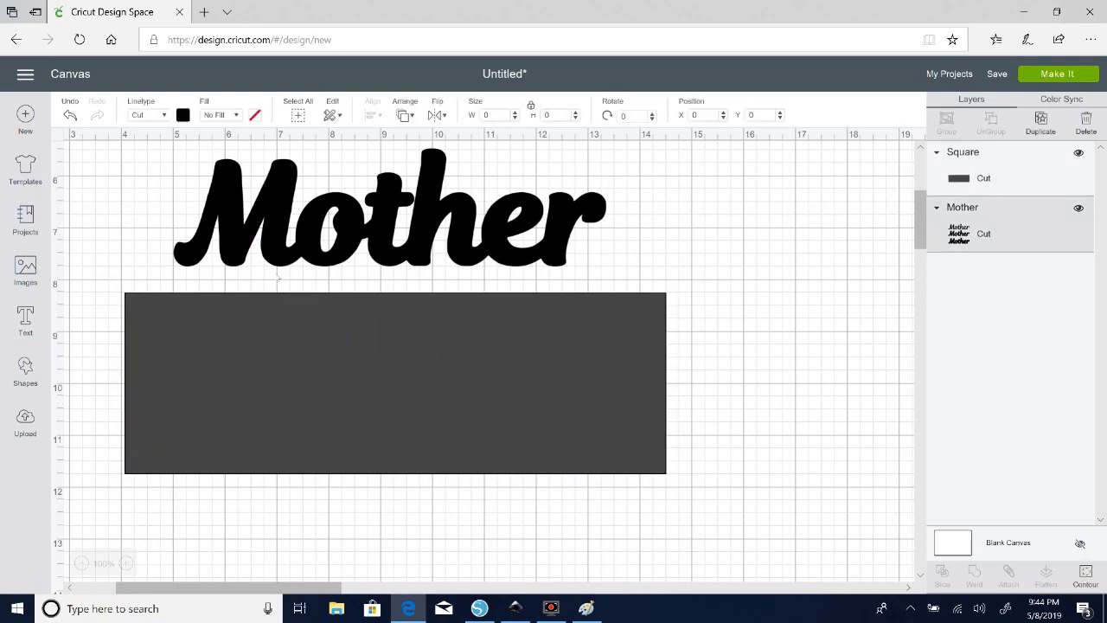
{"action": "left_click", "coordinate": [289, 441], "text": "shift"}
{"action": "right_click", "coordinate": [295, 412]}
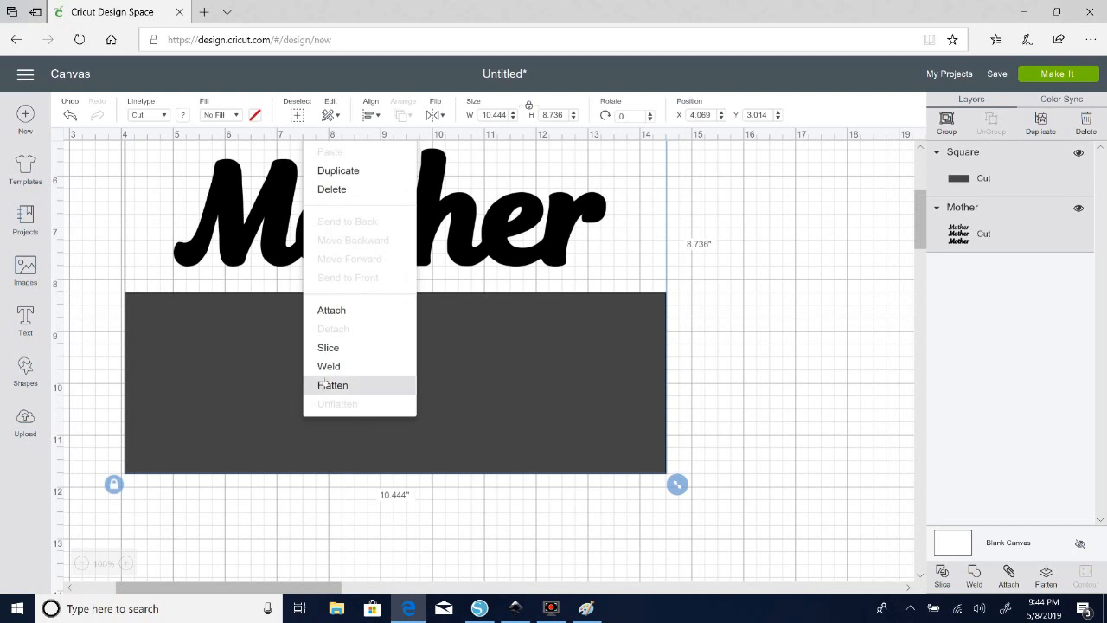
{"action": "left_click", "coordinate": [342, 350]}
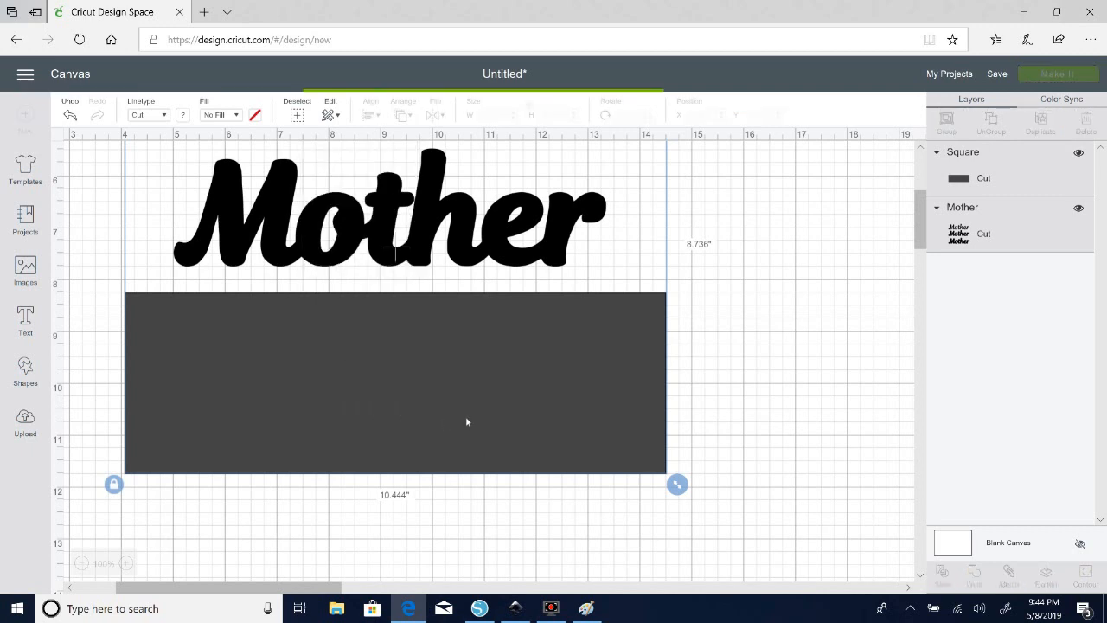
- Pull the leftover rectangle and the grey Mother slice away from the bottom word and delete them
{"action": "left_click_drag", "start_coordinate": [563, 422], "coordinate": [684, 499]}
{"action": "left_click", "coordinate": [234, 359]}
{"action": "left_click_drag", "start_coordinate": [394, 363], "coordinate": [558, 493]}
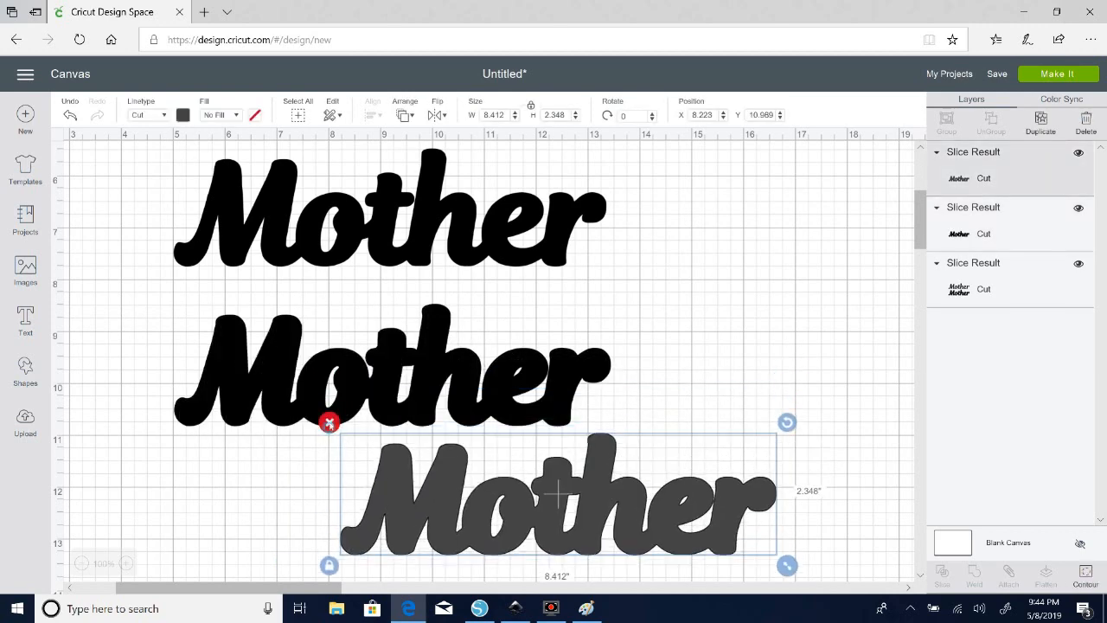
{"action": "left_click", "coordinate": [330, 422]}
- Move the separated thickest Mother beside the other words and shift the remaining pair up and to the left
{"action": "left_click_drag", "start_coordinate": [561, 424], "coordinate": [640, 407]}
{"action": "left_click_drag", "start_coordinate": [540, 380], "coordinate": [881, 177]}
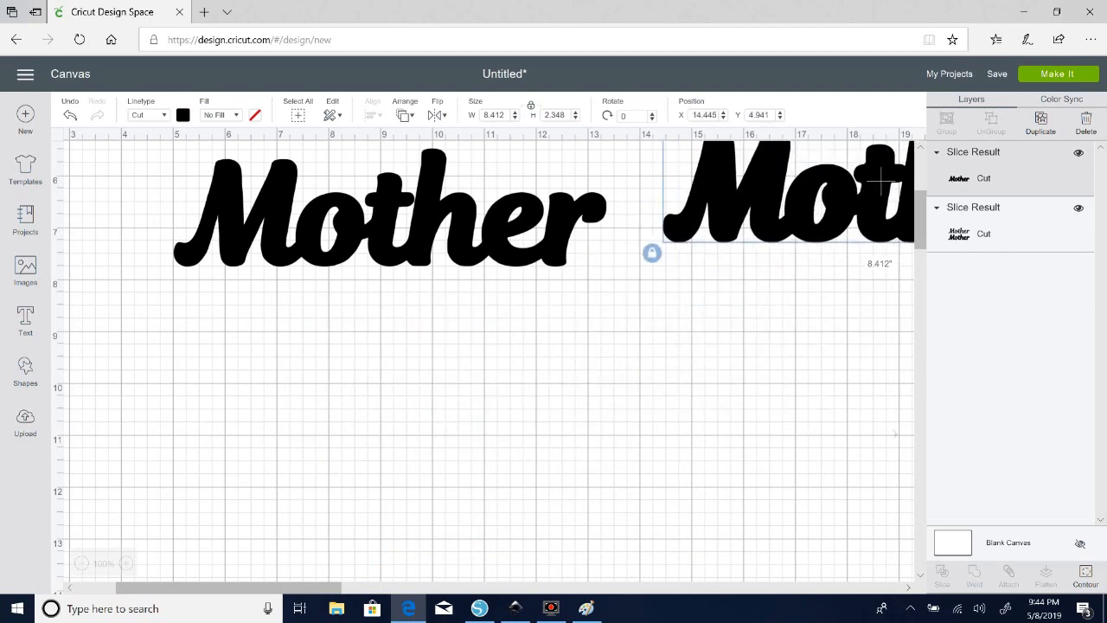
{"action": "scroll", "coordinate": [881, 177], "scroll_direction": "up", "scroll_amount": 3}
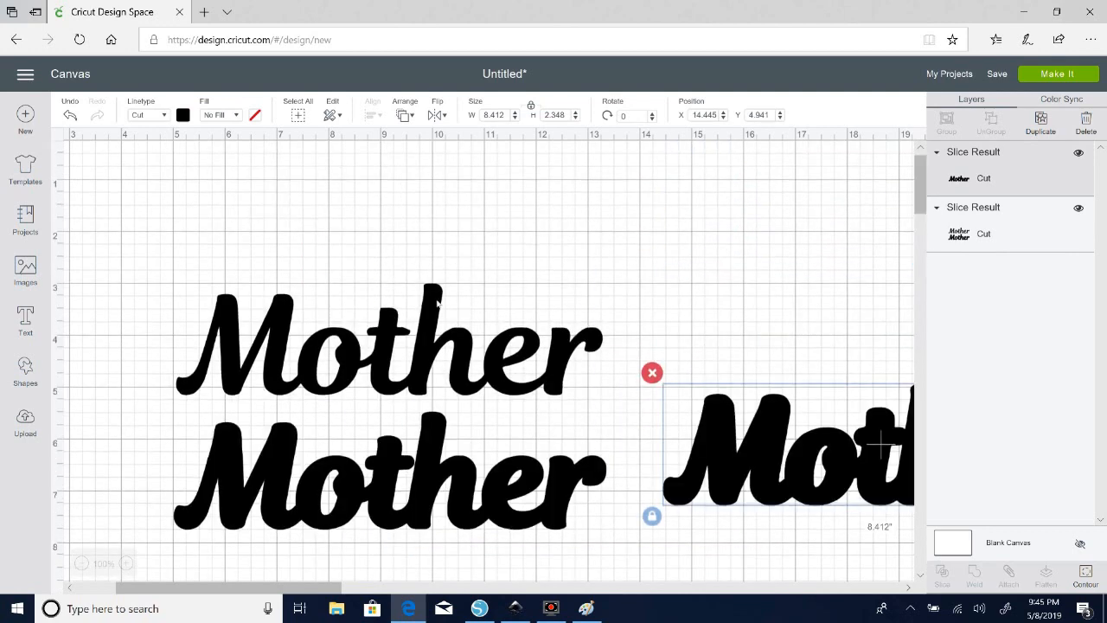
{"action": "left_click_drag", "start_coordinate": [417, 367], "coordinate": [390, 328]}
{"action": "left_click", "coordinate": [724, 261]}
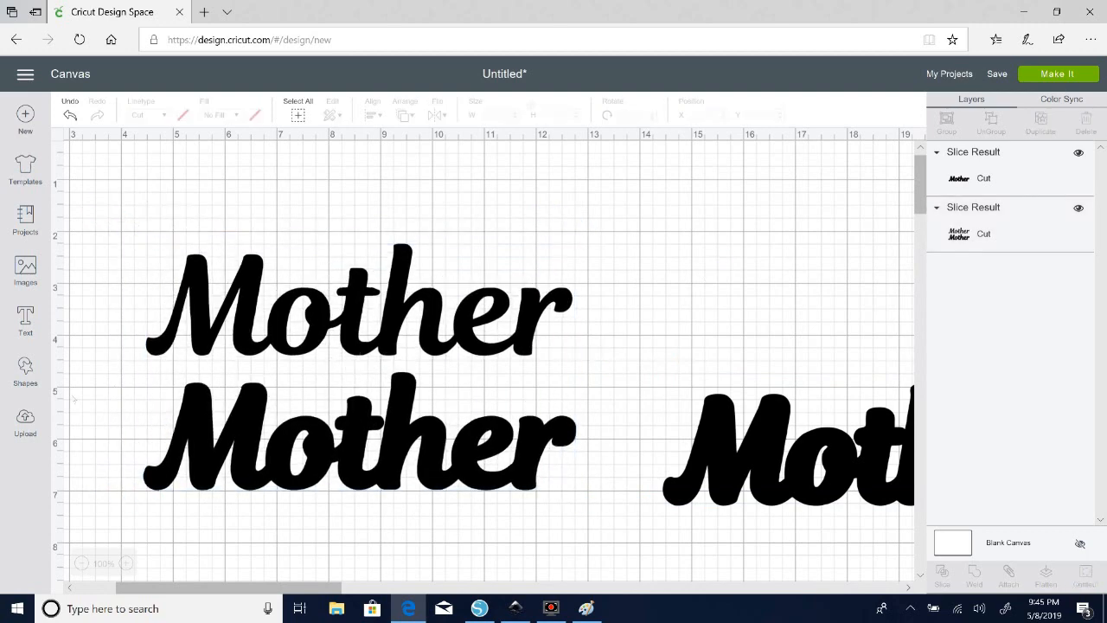
- Add another square with unlocked proportions and stretch it to about 9.2 × 3.2 in, covering the lower word of the pair
{"action": "left_click", "coordinate": [26, 367]}
{"action": "left_click", "coordinate": [82, 270]}
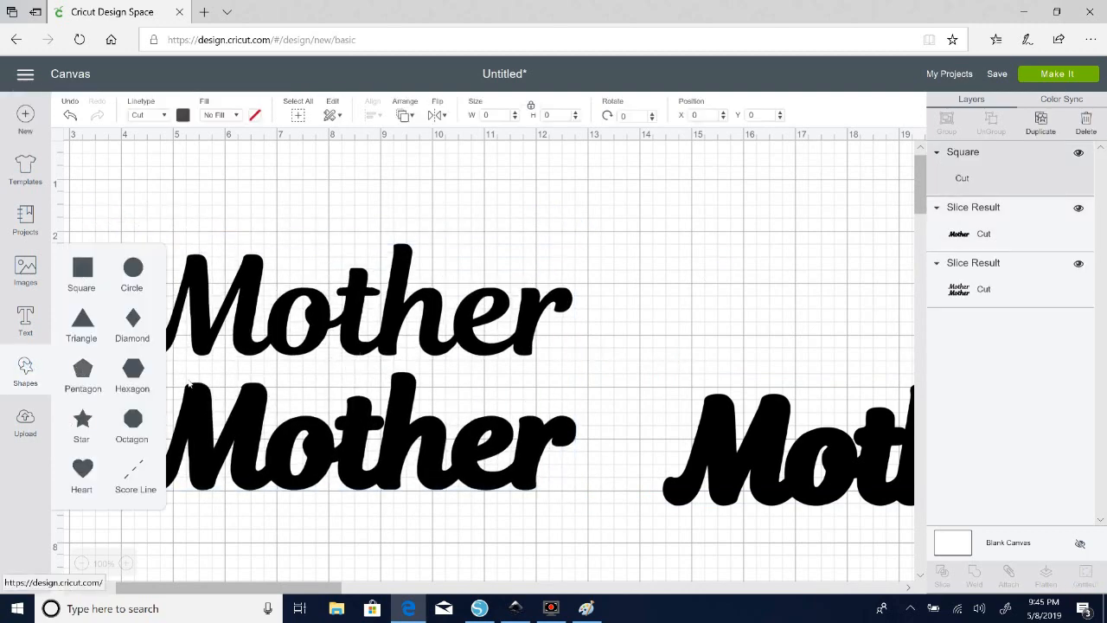
{"action": "left_click_drag", "start_coordinate": [217, 445], "coordinate": [185, 498]}
{"action": "left_click", "coordinate": [142, 511]}
{"action": "left_click_drag", "start_coordinate": [285, 547], "coordinate": [601, 548]}
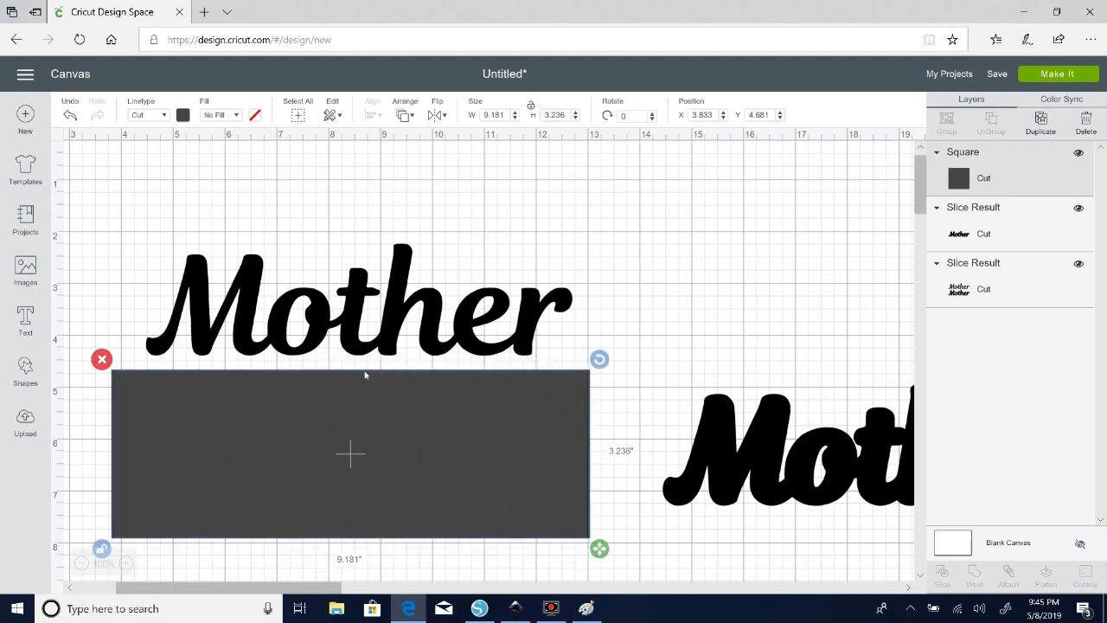
- Slice the two-word Mother image with the rectangle covering its lower word
{"action": "left_click", "coordinate": [353, 327]}
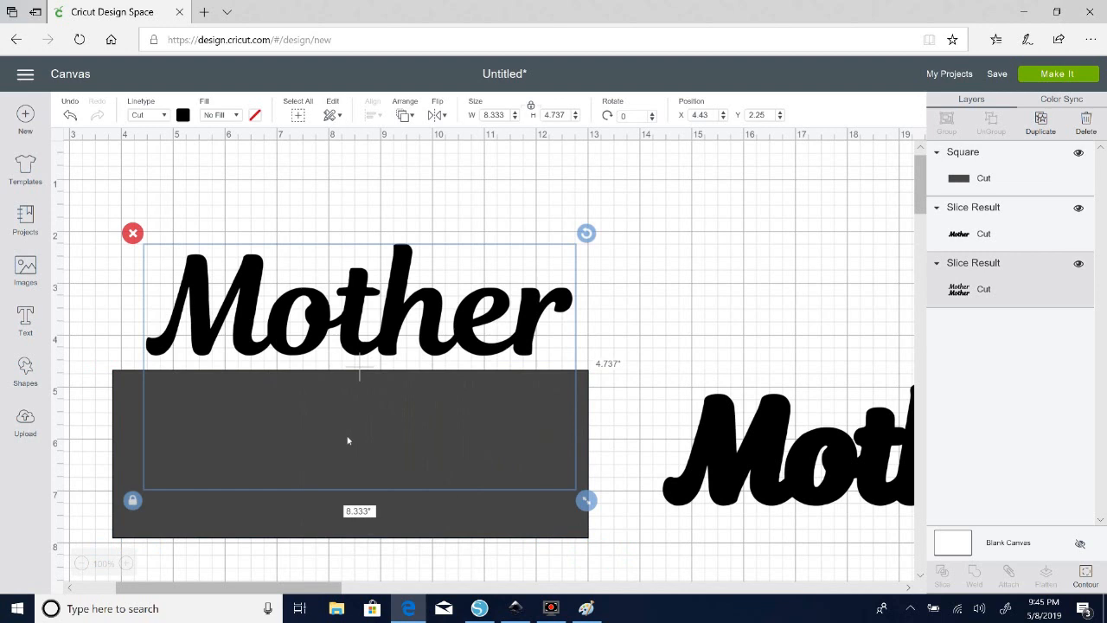
{"action": "left_click", "coordinate": [348, 441], "text": "shift"}
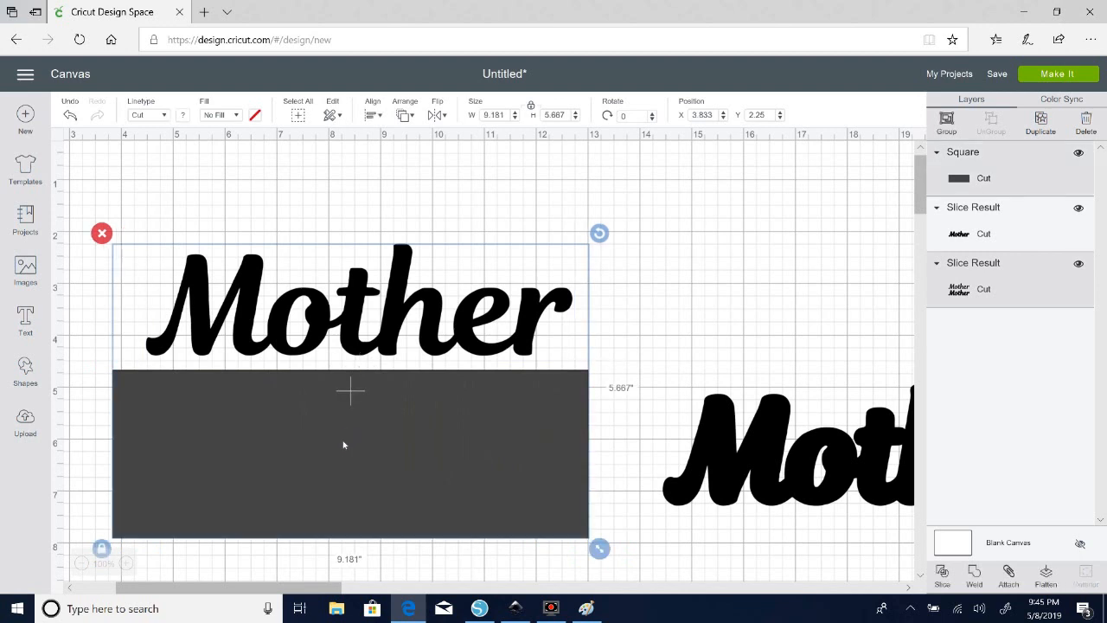
{"action": "right_click", "coordinate": [224, 432]}
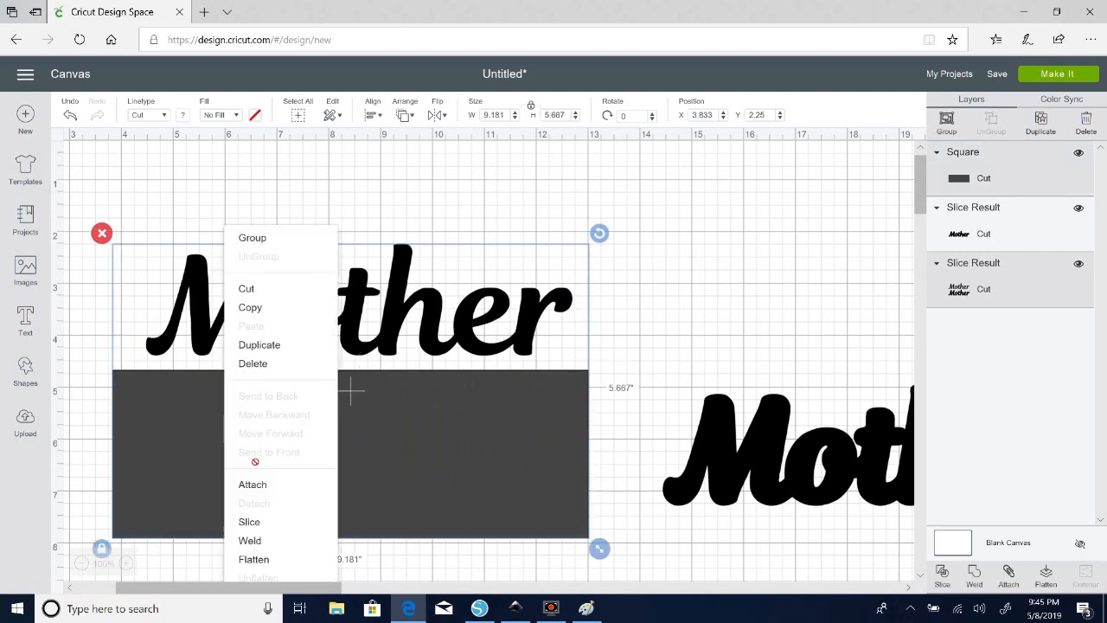
{"action": "left_click", "coordinate": [266, 523]}
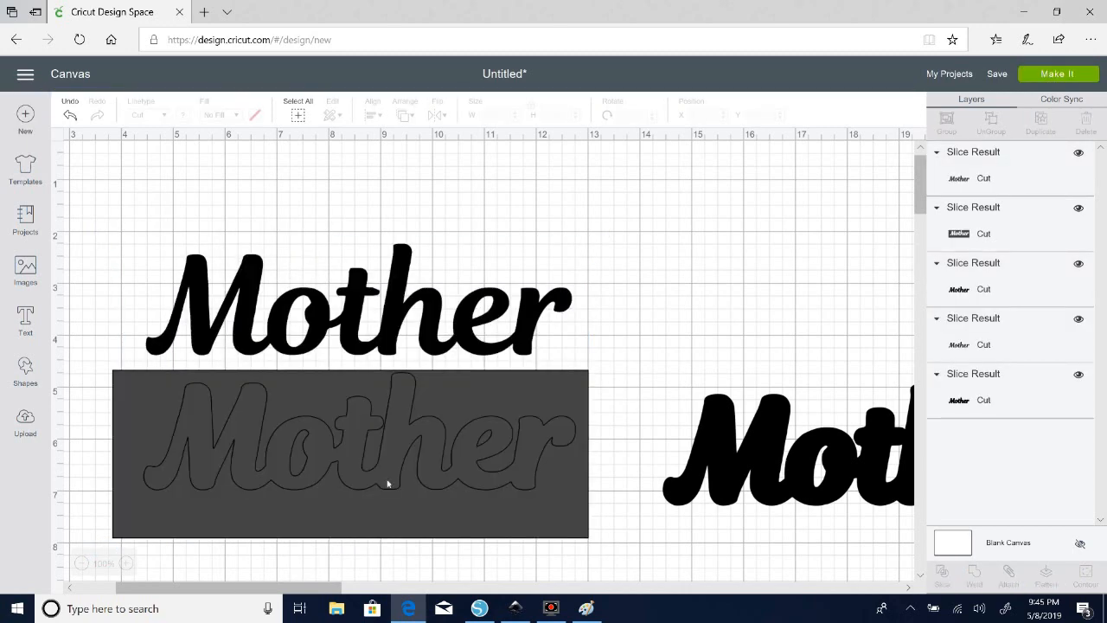
- Separate the new slice pieces and delete the leftover rectangle and the grey copy of Mother
{"action": "left_click_drag", "start_coordinate": [507, 514], "coordinate": [581, 565]}
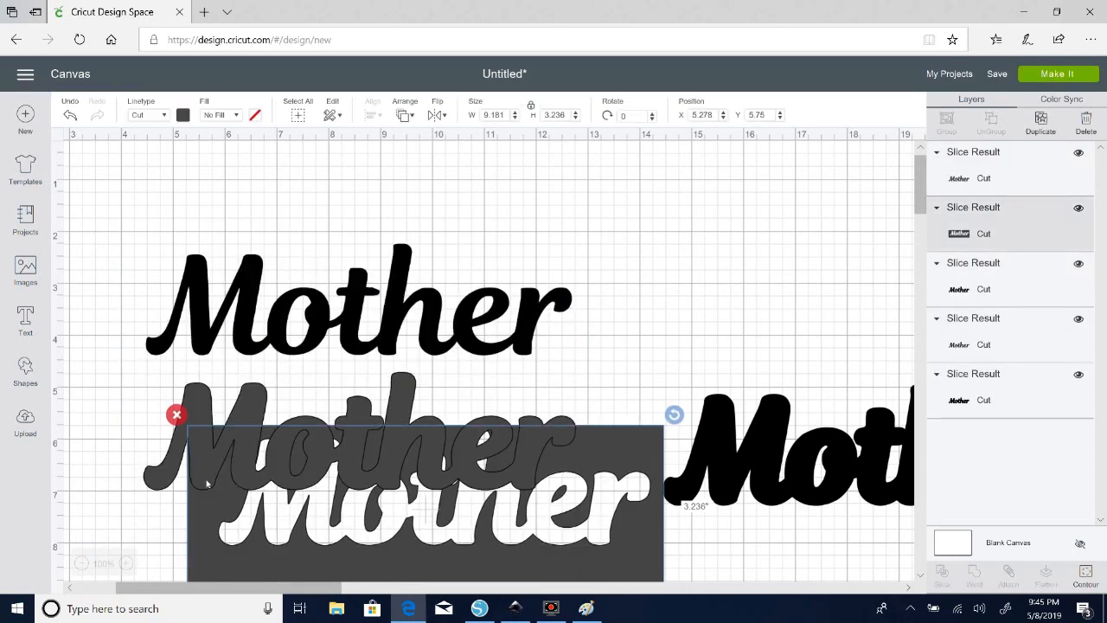
{"action": "left_click_drag", "start_coordinate": [377, 435], "coordinate": [341, 344]}
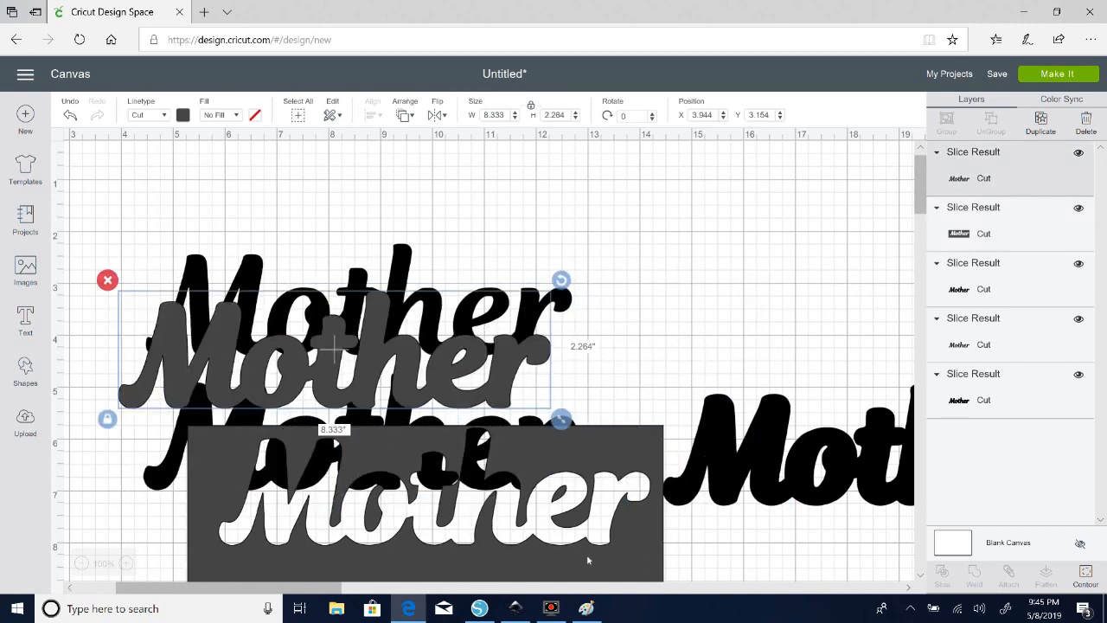
{"action": "left_click_drag", "start_coordinate": [696, 531], "coordinate": [725, 518]}
{"action": "left_click_drag", "start_coordinate": [634, 535], "coordinate": [816, 287]}
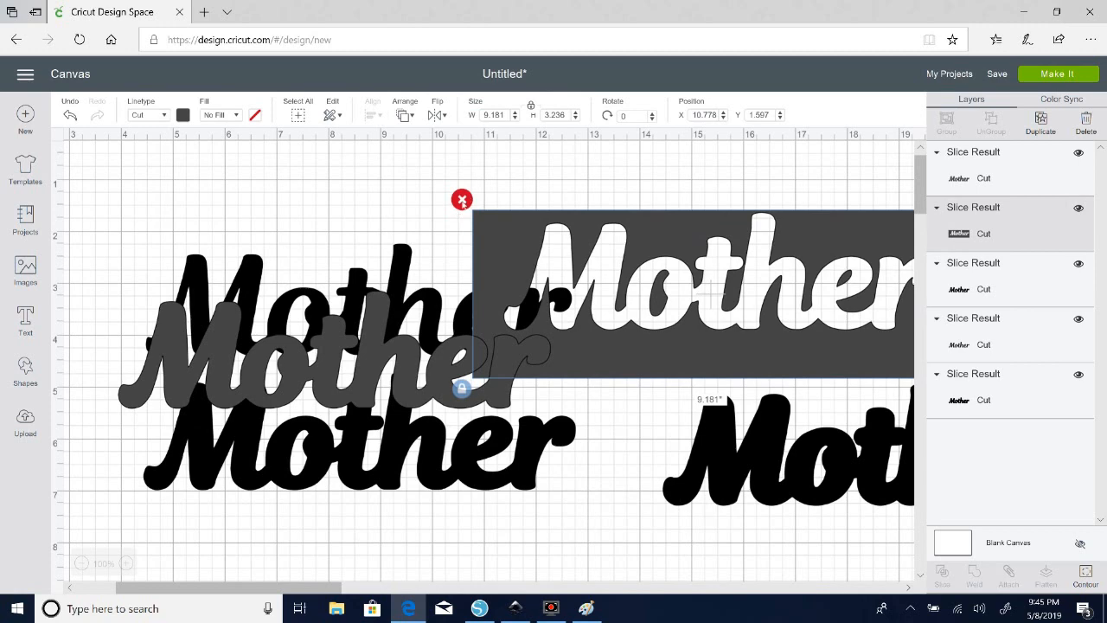
{"action": "left_click", "coordinate": [459, 196]}
{"action": "left_click_drag", "start_coordinate": [400, 391], "coordinate": [701, 342]}
{"action": "key", "text": "Delete"}
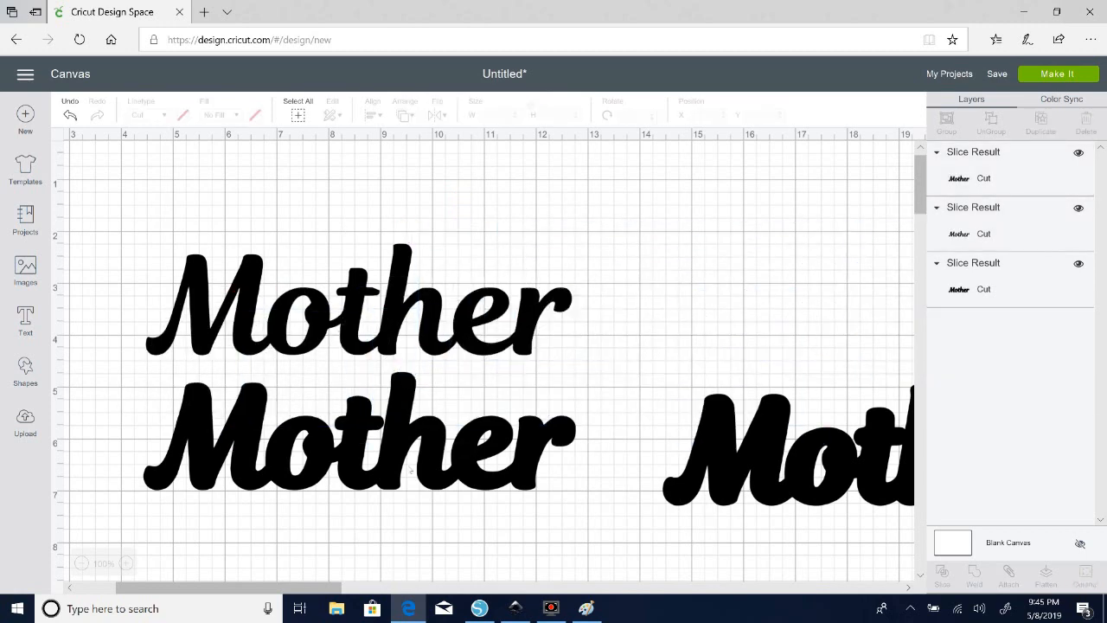
- Move the medium-thick Mother slightly down and recolour the thin Mother above it light pink
{"action": "left_click_drag", "start_coordinate": [397, 450], "coordinate": [391, 468]}
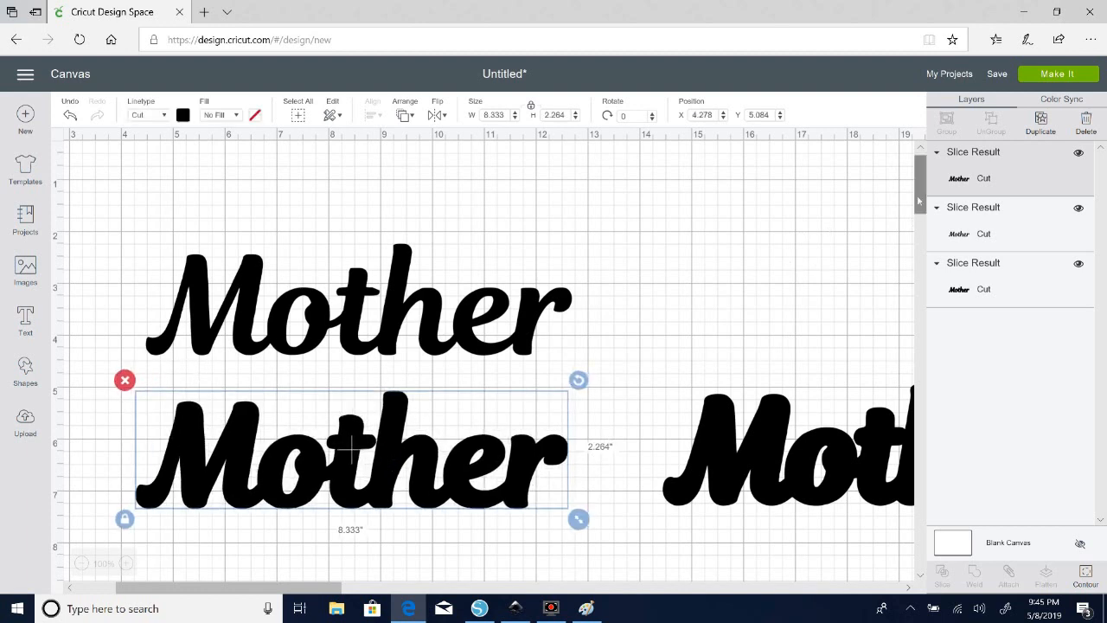
{"action": "left_click_drag", "start_coordinate": [919, 200], "coordinate": [919, 220]}
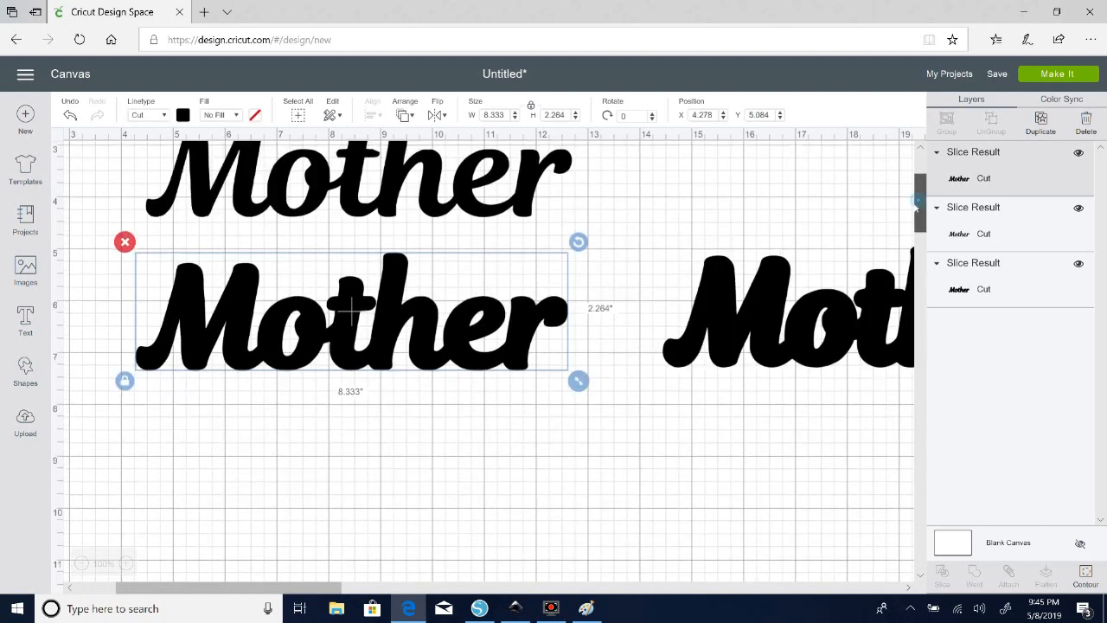
{"action": "left_click", "coordinate": [398, 200]}
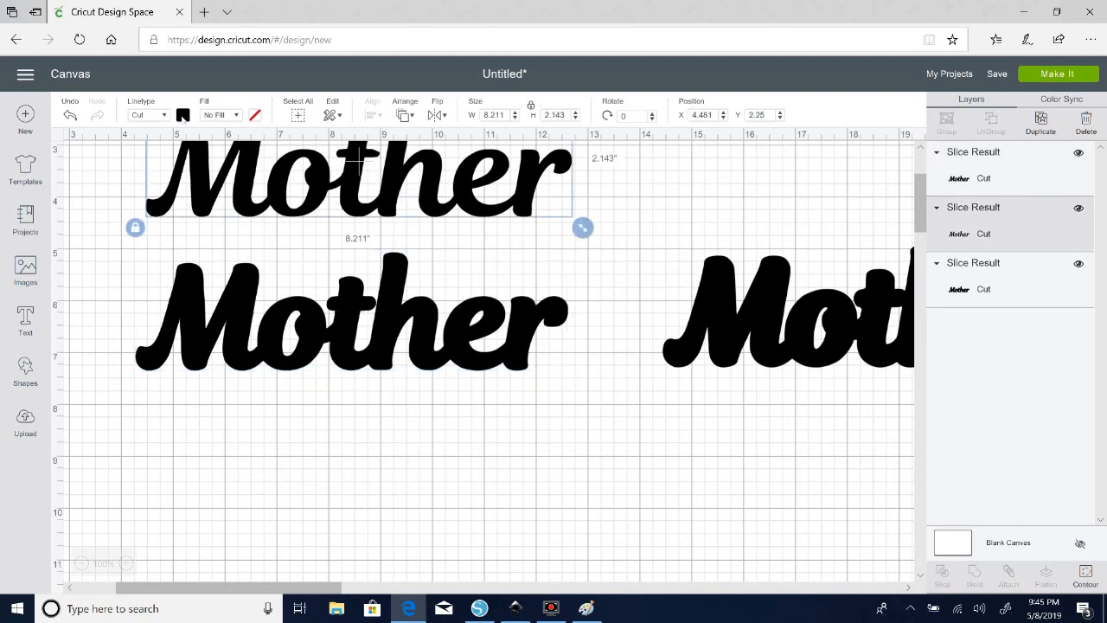
{"action": "left_click", "coordinate": [182, 115]}
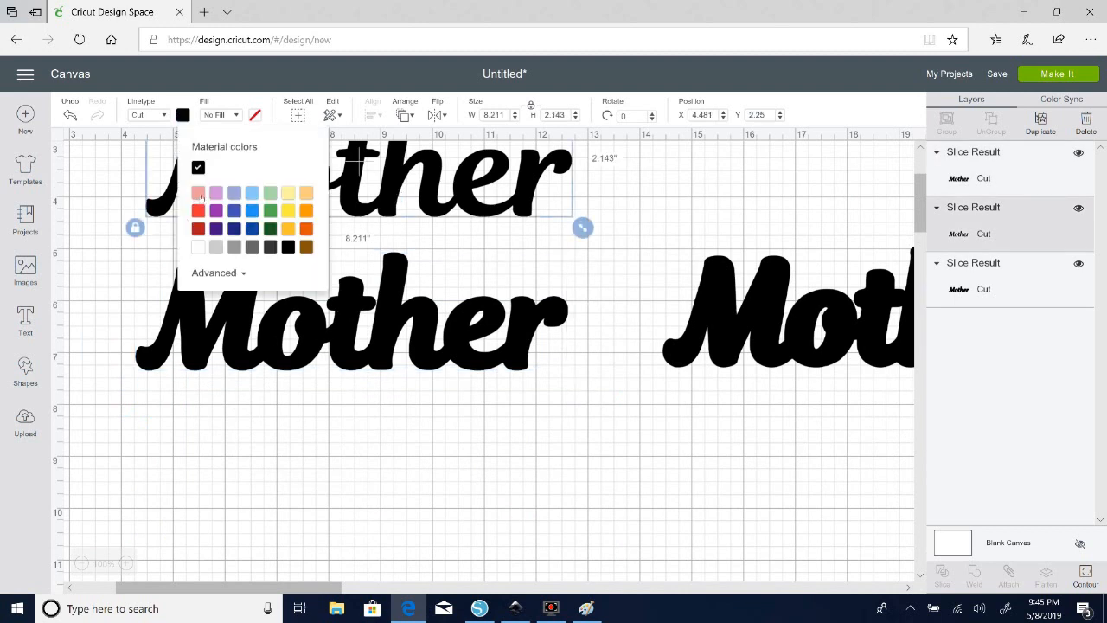
{"action": "left_click", "coordinate": [199, 194]}
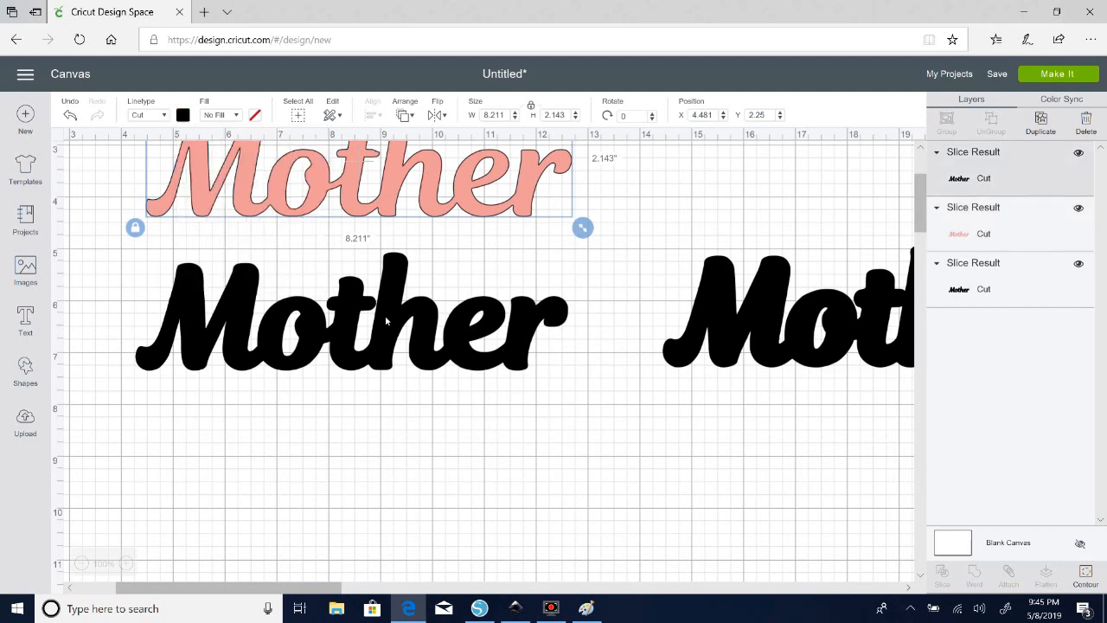
- Change the material colour of the medium-thick Mother to bright blue
{"action": "left_click", "coordinate": [352, 304]}
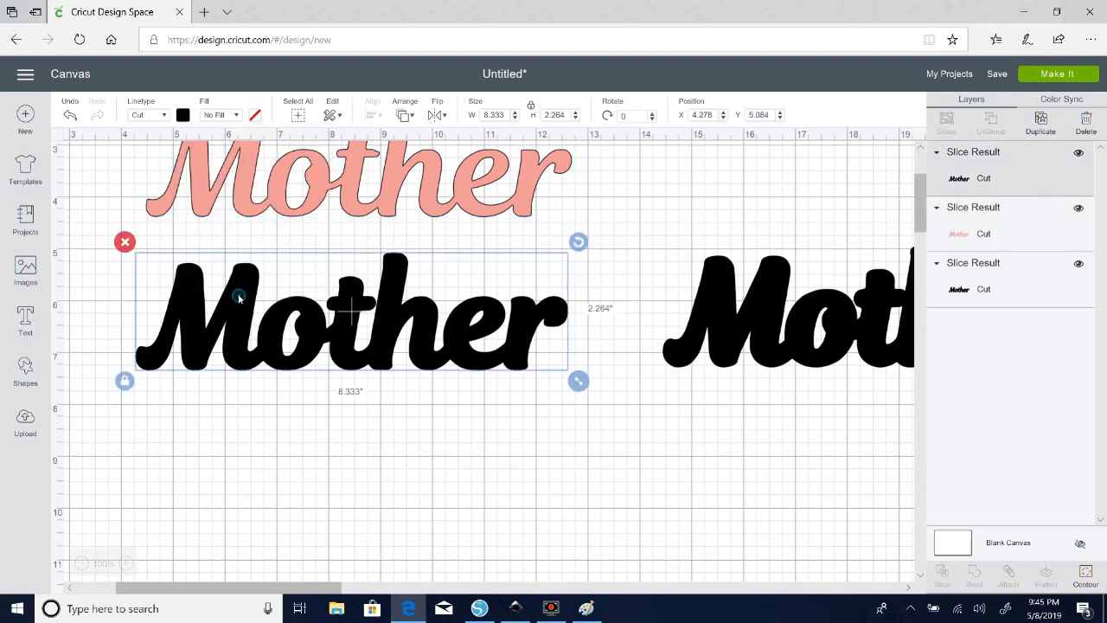
{"action": "left_click", "coordinate": [236, 116]}
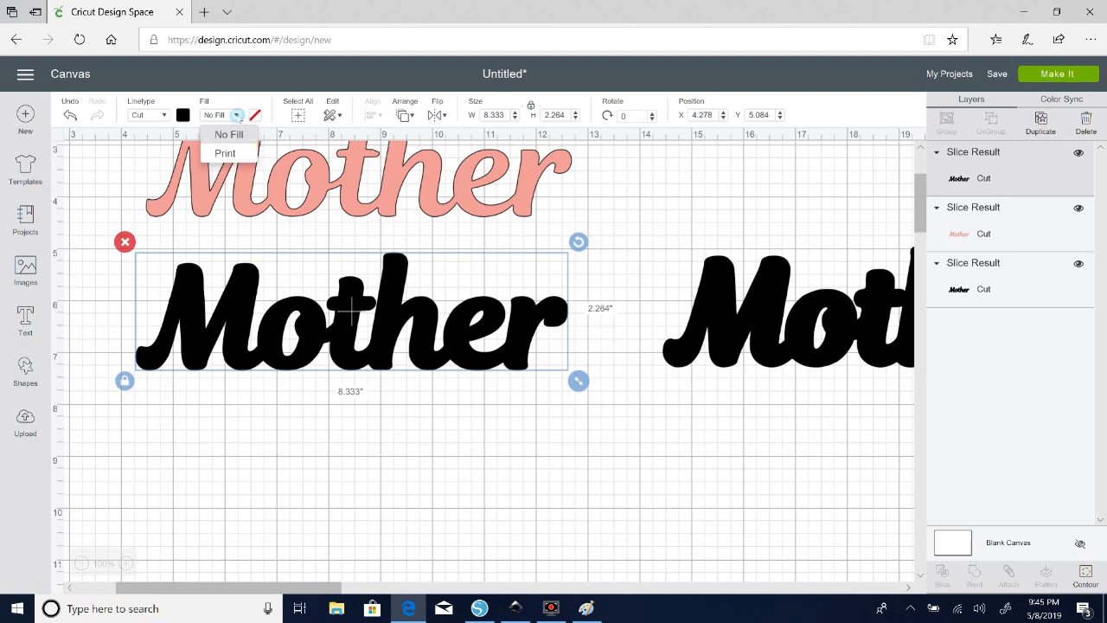
{"action": "left_click", "coordinate": [183, 116]}
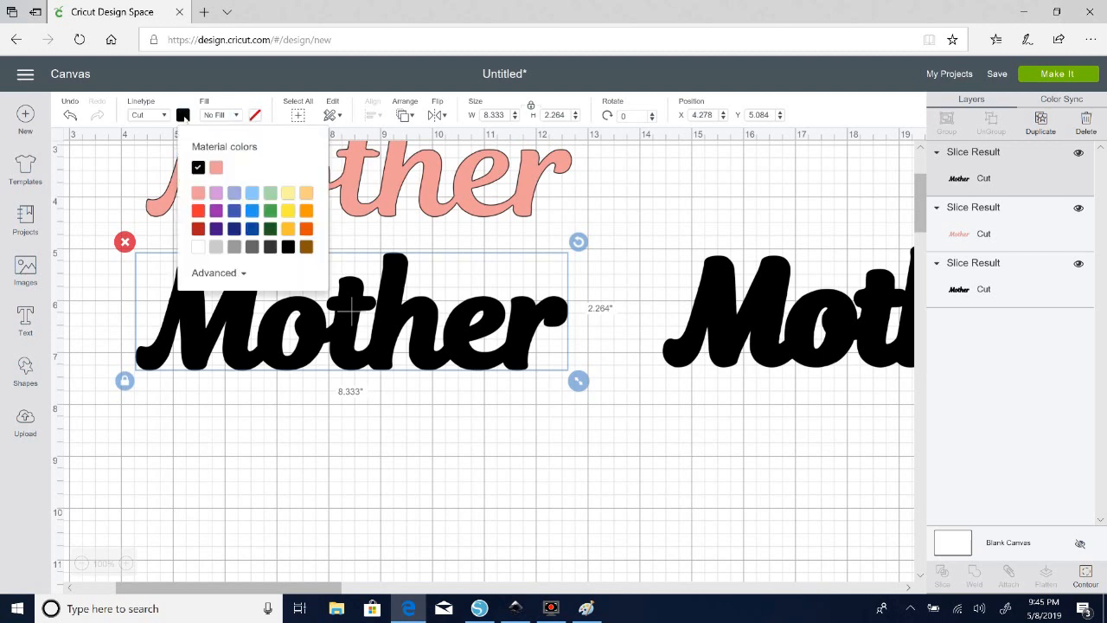
{"action": "left_click", "coordinate": [253, 212]}
- Move the blue Mother down, bring the thickest black Mother above it, and layer the pink Mother on the black one
{"action": "left_click_drag", "start_coordinate": [713, 330], "coordinate": [699, 349]}
{"action": "left_click_drag", "start_coordinate": [420, 317], "coordinate": [403, 447]}
{"action": "left_click_drag", "start_coordinate": [785, 355], "coordinate": [284, 308]}
{"action": "left_click_drag", "start_coordinate": [358, 175], "coordinate": [365, 292]}
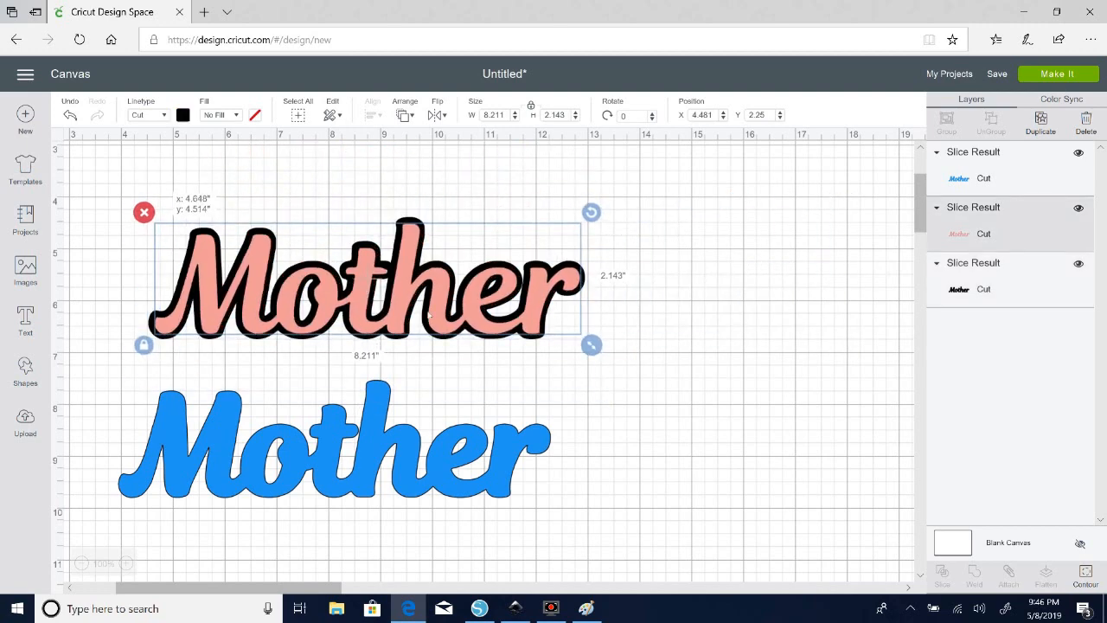
{"action": "left_click", "coordinate": [719, 334]}
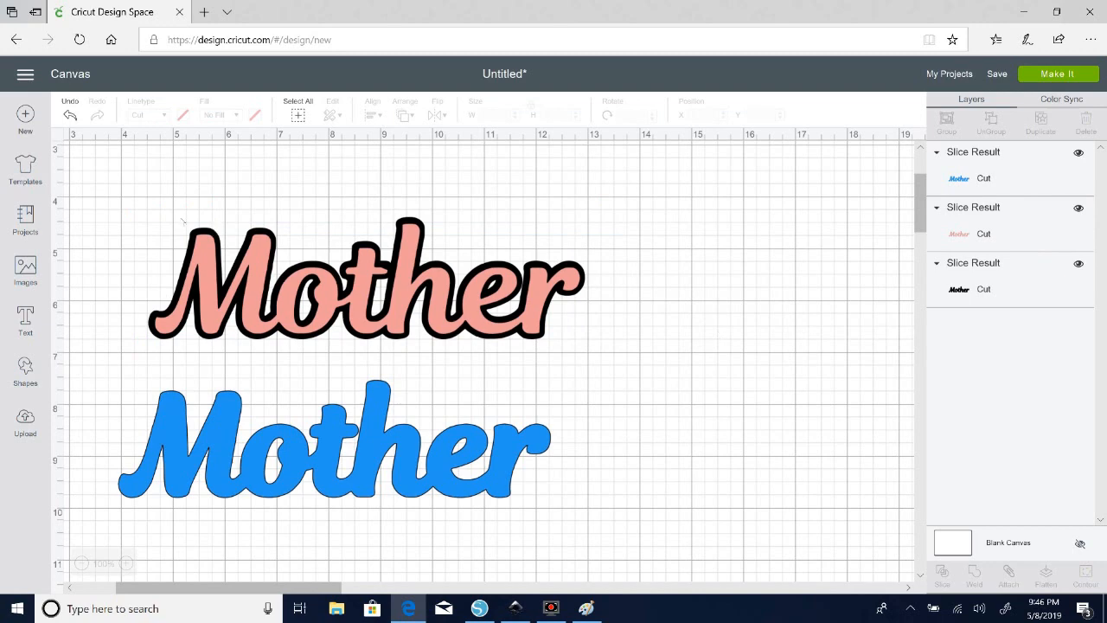
- Shift the layered pink and black words up, and move the pink Mother off to the side of the black one
{"action": "left_click_drag", "start_coordinate": [153, 185], "coordinate": [613, 383]}
{"action": "left_click_drag", "start_coordinate": [542, 314], "coordinate": [517, 273]}
{"action": "left_click", "coordinate": [697, 327]}
{"action": "left_click_drag", "start_coordinate": [378, 396], "coordinate": [382, 407]}
{"action": "left_click_drag", "start_coordinate": [496, 474], "coordinate": [780, 377]}
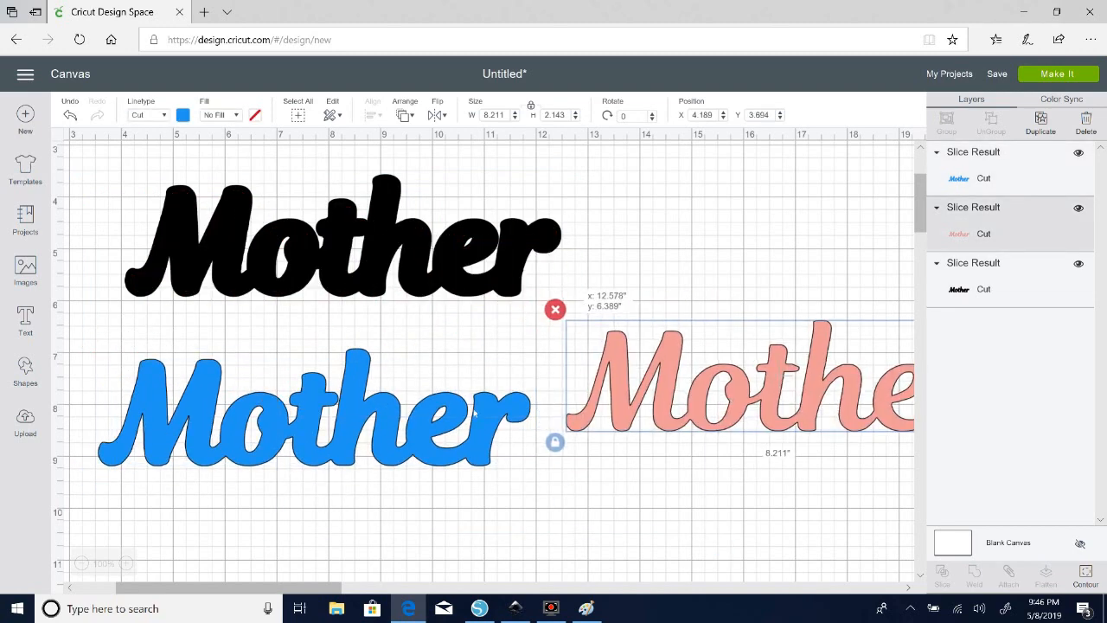
- Shift the blue Mother slightly, bring the pink Mother to the front, and move the pink word below the blue one
{"action": "left_click_drag", "start_coordinate": [493, 408], "coordinate": [511, 426]}
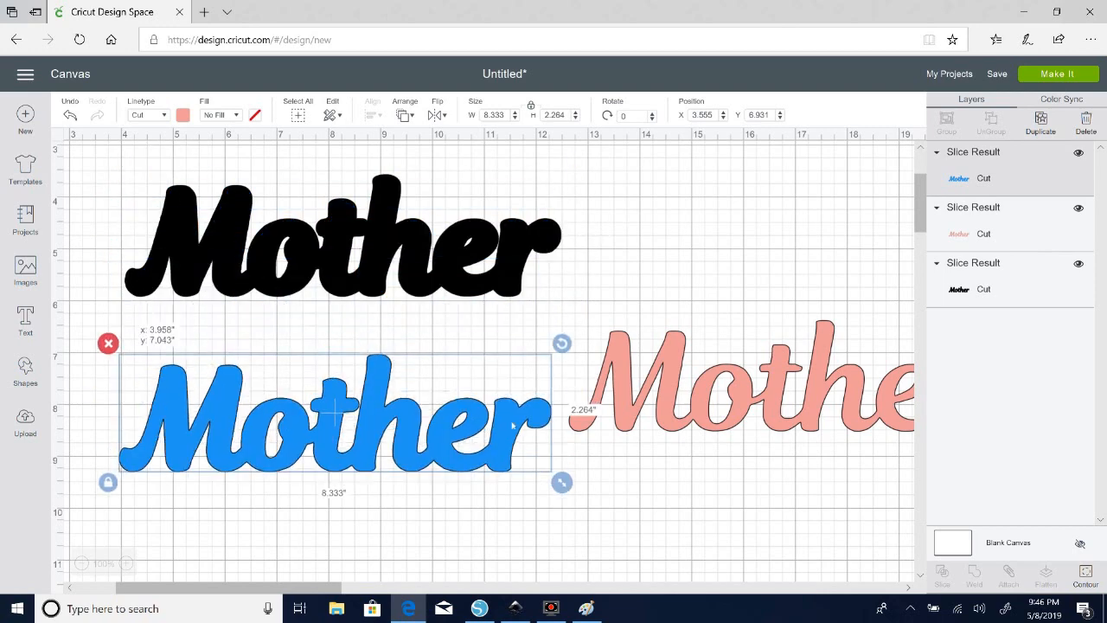
{"action": "left_click_drag", "start_coordinate": [632, 405], "coordinate": [591, 474]}
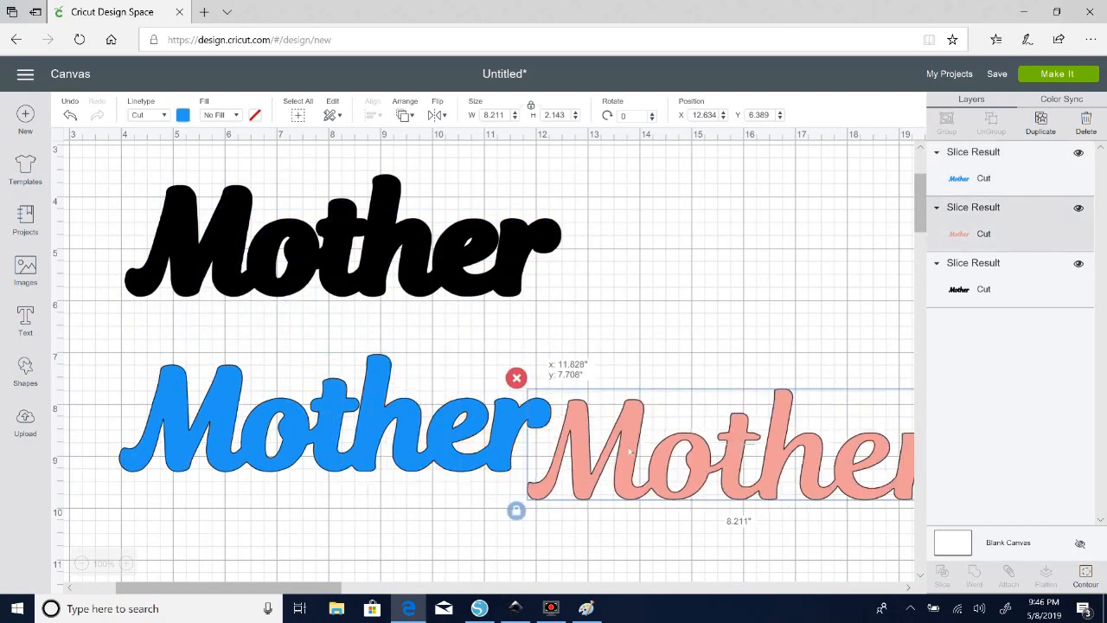
{"action": "right_click", "coordinate": [632, 447]}
{"action": "left_click", "coordinate": [627, 444]}
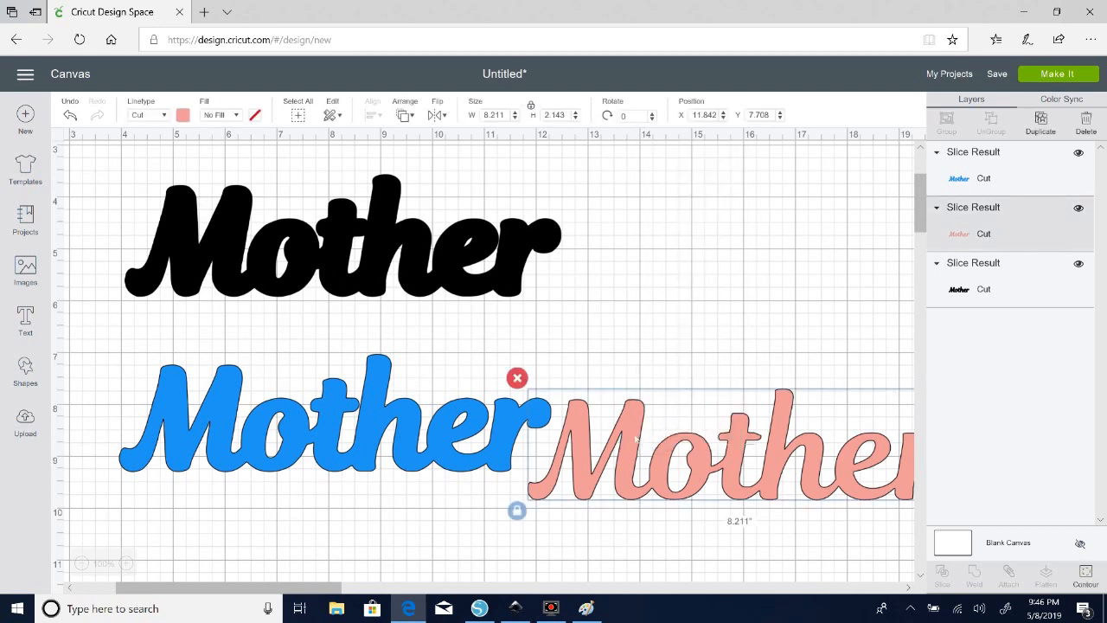
{"action": "right_click", "coordinate": [636, 430]}
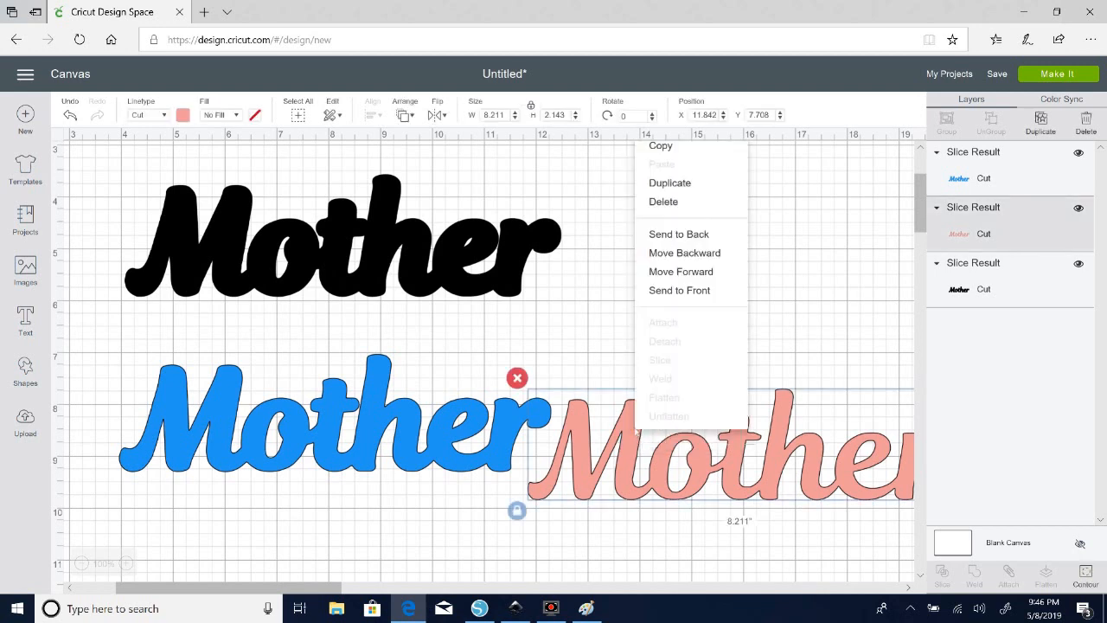
{"action": "left_click", "coordinate": [682, 290]}
{"action": "left_click", "coordinate": [684, 334]}
{"action": "left_click_drag", "start_coordinate": [623, 433], "coordinate": [294, 557]}
- Change the material colour of the blue Mother to yellow
{"action": "left_click", "coordinate": [362, 415]}
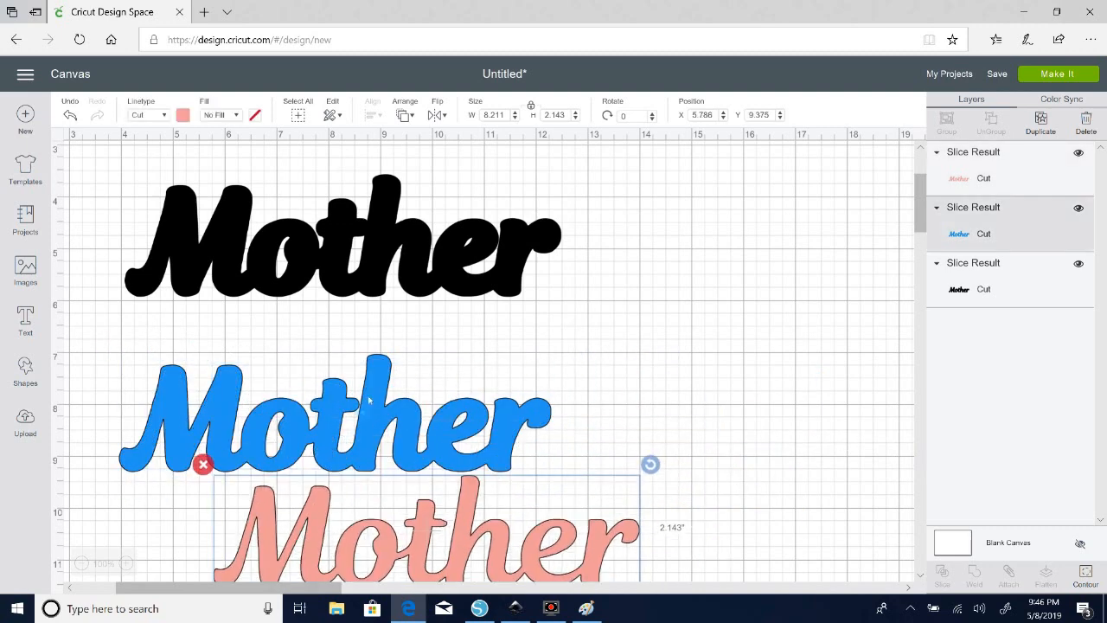
{"action": "left_click", "coordinate": [185, 116]}
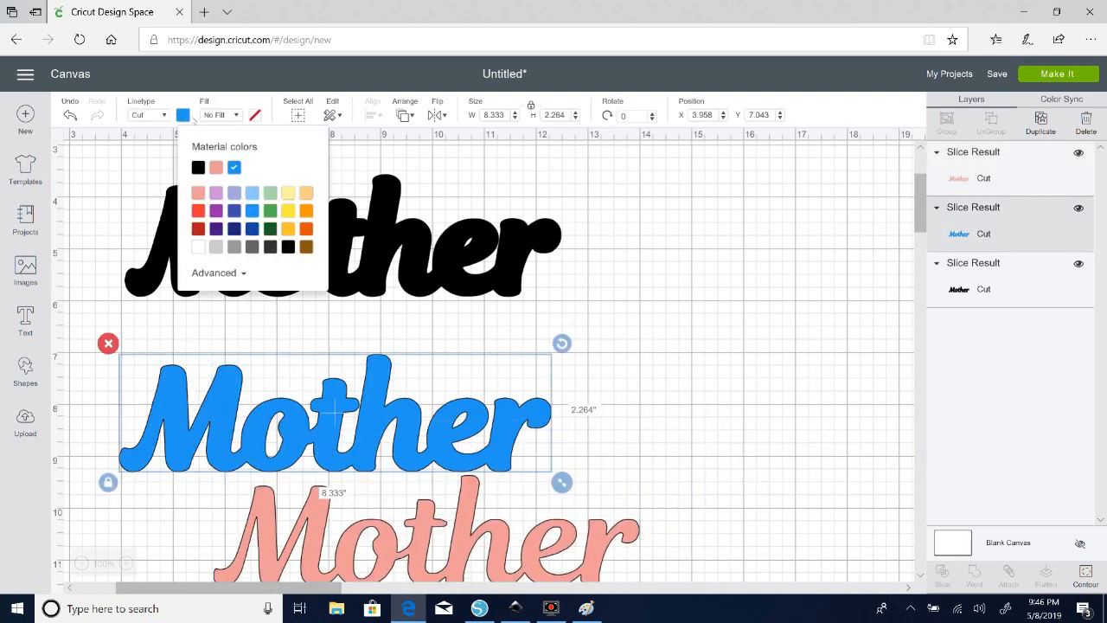
{"action": "left_click", "coordinate": [294, 211]}
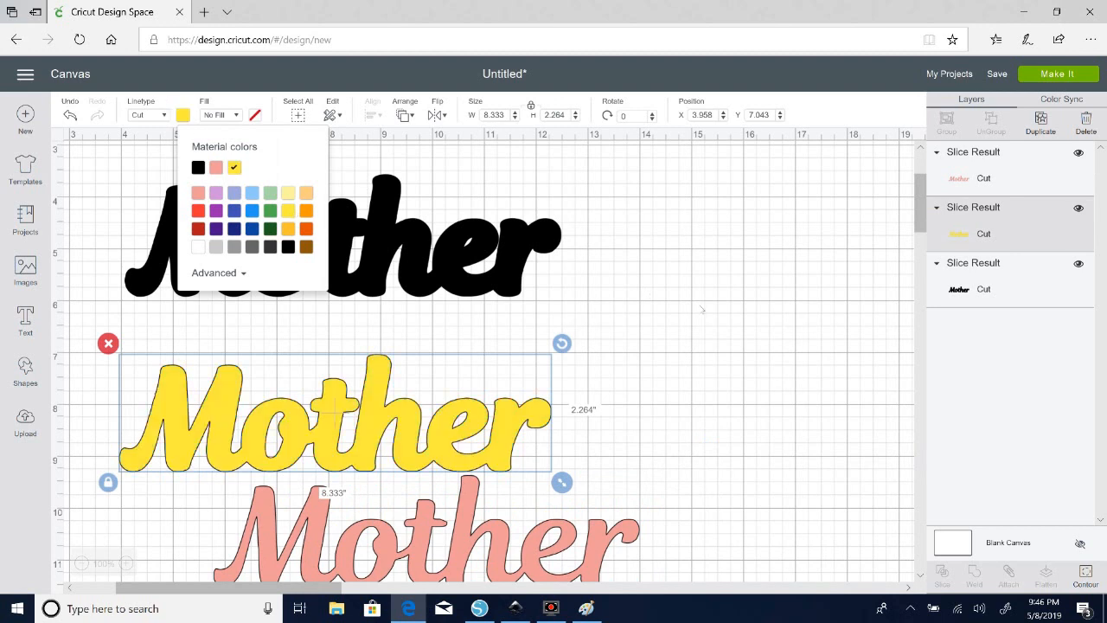
{"action": "left_click", "coordinate": [781, 363]}
- Recolour the pink Mother to the custom blue #6278E6 and layer it on the yellow Mother
{"action": "left_click", "coordinate": [443, 523]}
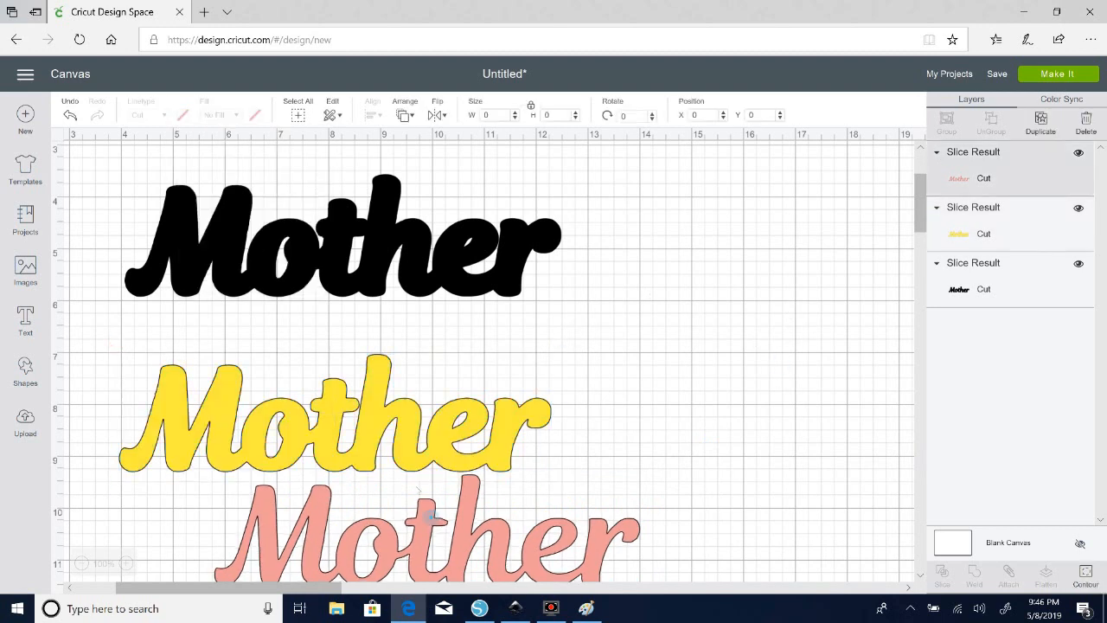
{"action": "left_click", "coordinate": [183, 116]}
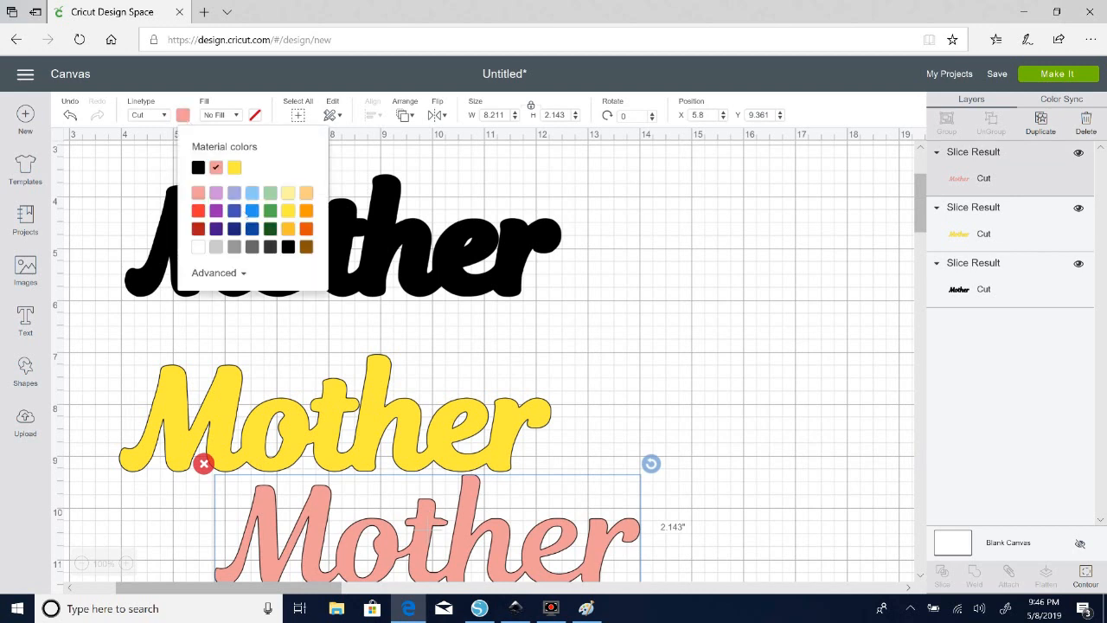
{"action": "left_click", "coordinate": [216, 273]}
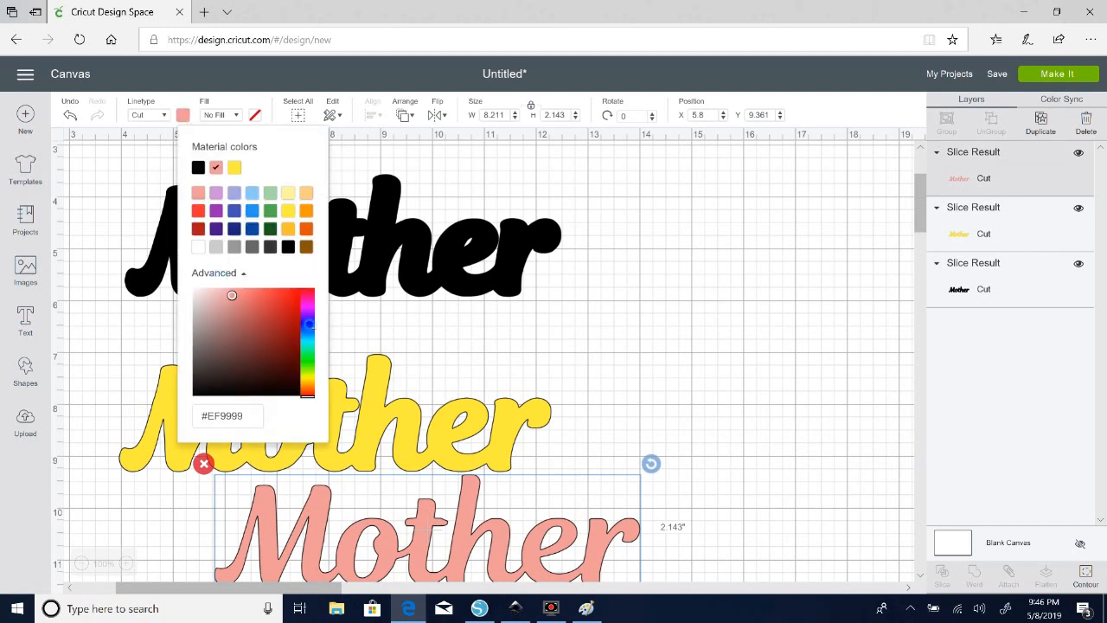
{"action": "left_click", "coordinate": [310, 328]}
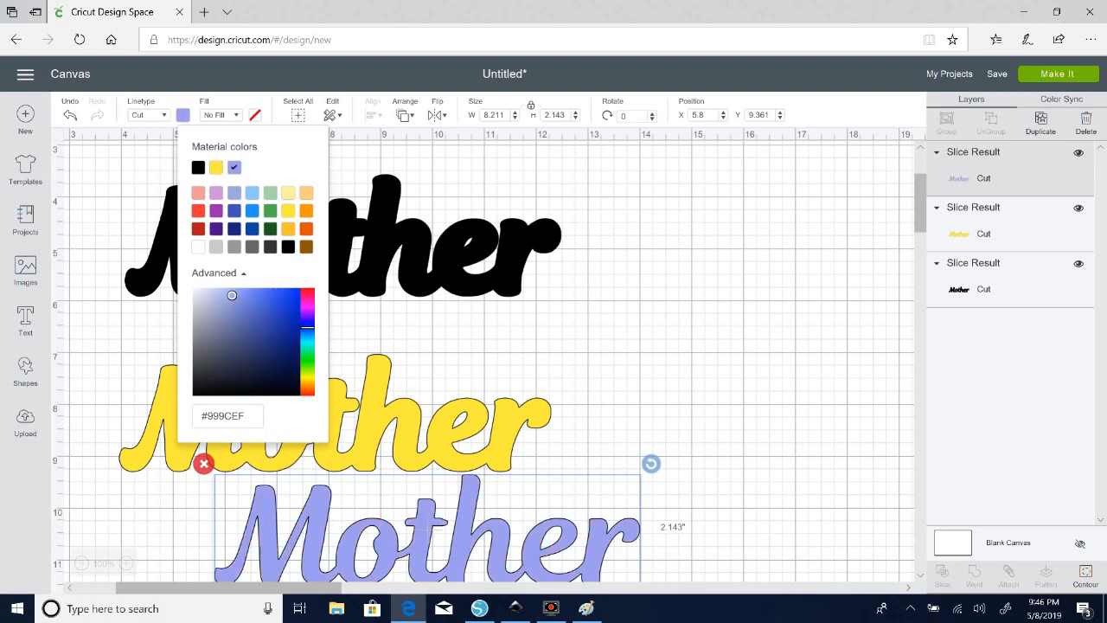
{"action": "left_click_drag", "start_coordinate": [232, 295], "coordinate": [255, 299]}
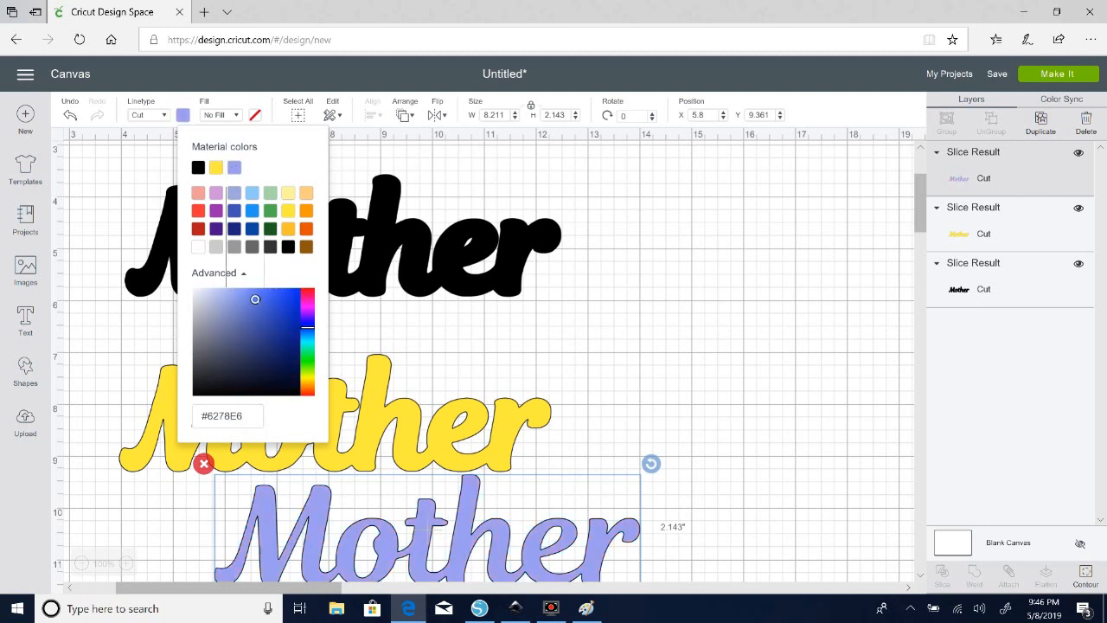
{"action": "left_click", "coordinate": [712, 296]}
{"action": "left_click_drag", "start_coordinate": [472, 518], "coordinate": [379, 397]}
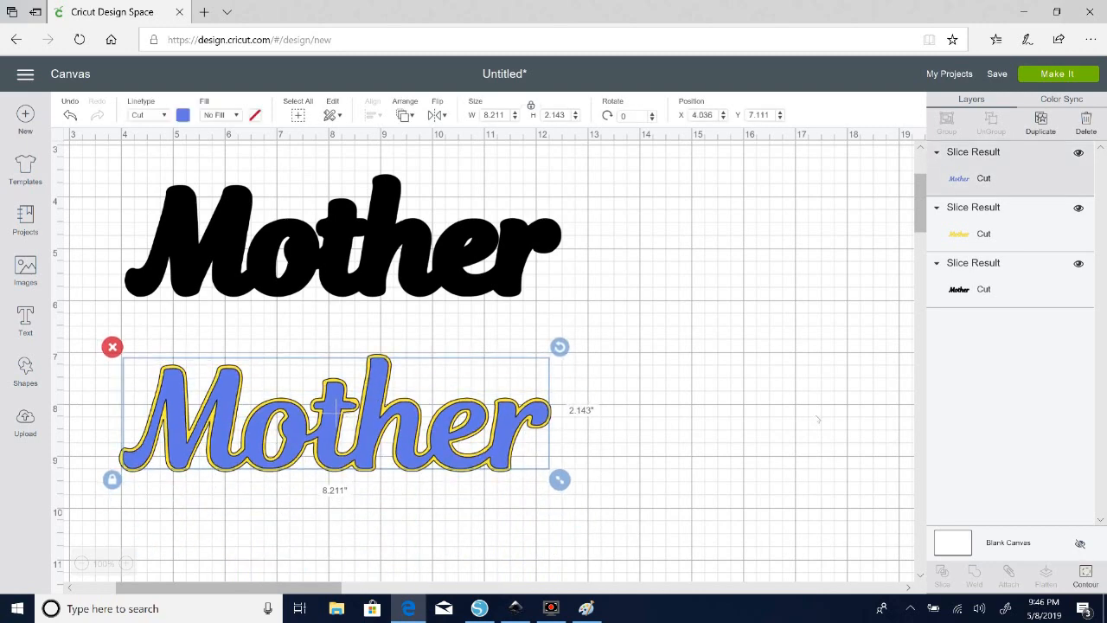
{"action": "left_click", "coordinate": [742, 405]}
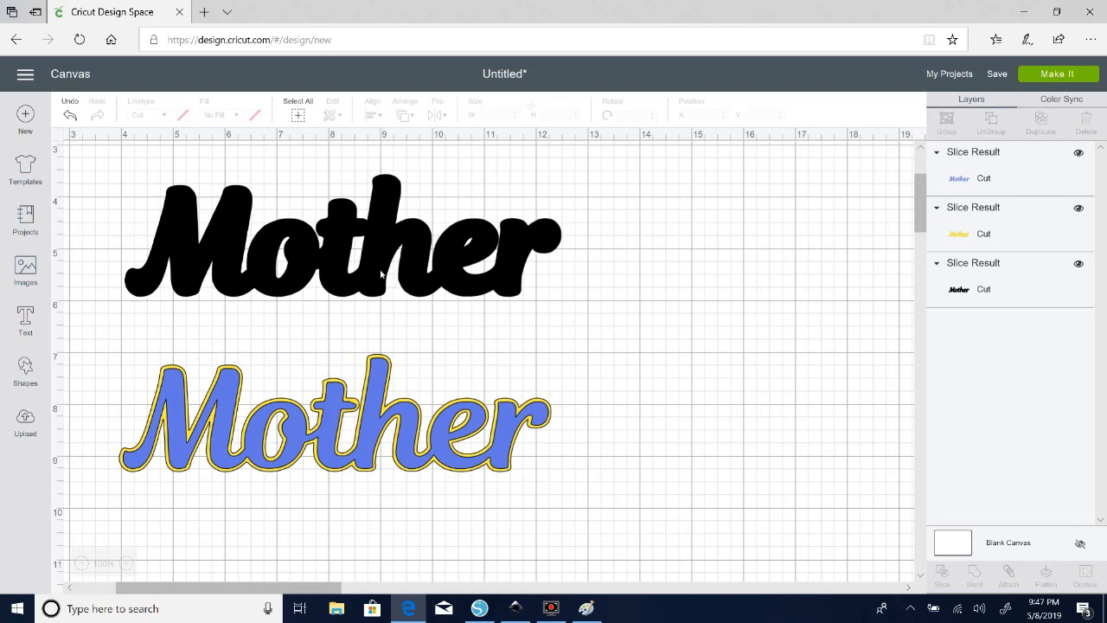
- Separate the three words, with the blue Mother above the black one and the yellow Mother off to the side
{"action": "left_click_drag", "start_coordinate": [380, 273], "coordinate": [405, 221]}
{"action": "left_click_drag", "start_coordinate": [373, 417], "coordinate": [731, 416]}
{"action": "left_click_drag", "start_coordinate": [826, 367], "coordinate": [811, 301]}
{"action": "left_click_drag", "start_coordinate": [437, 421], "coordinate": [423, 416]}
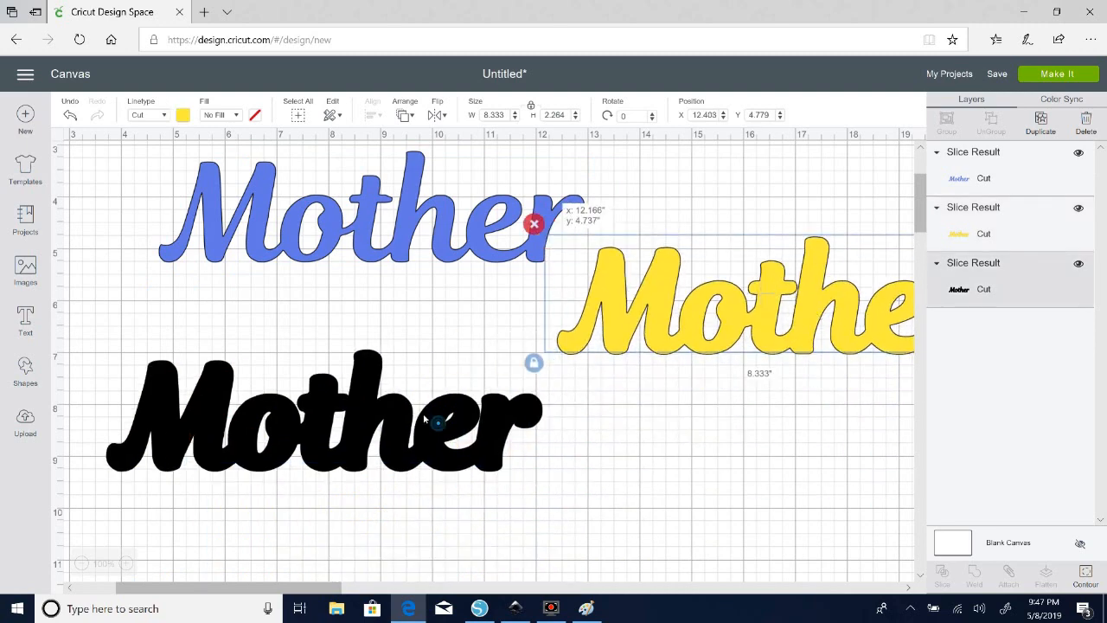
{"action": "left_click", "coordinate": [424, 419]}
{"action": "left_click_drag", "start_coordinate": [675, 333], "coordinate": [756, 342]}
{"action": "left_click_drag", "start_coordinate": [521, 418], "coordinate": [537, 373]}
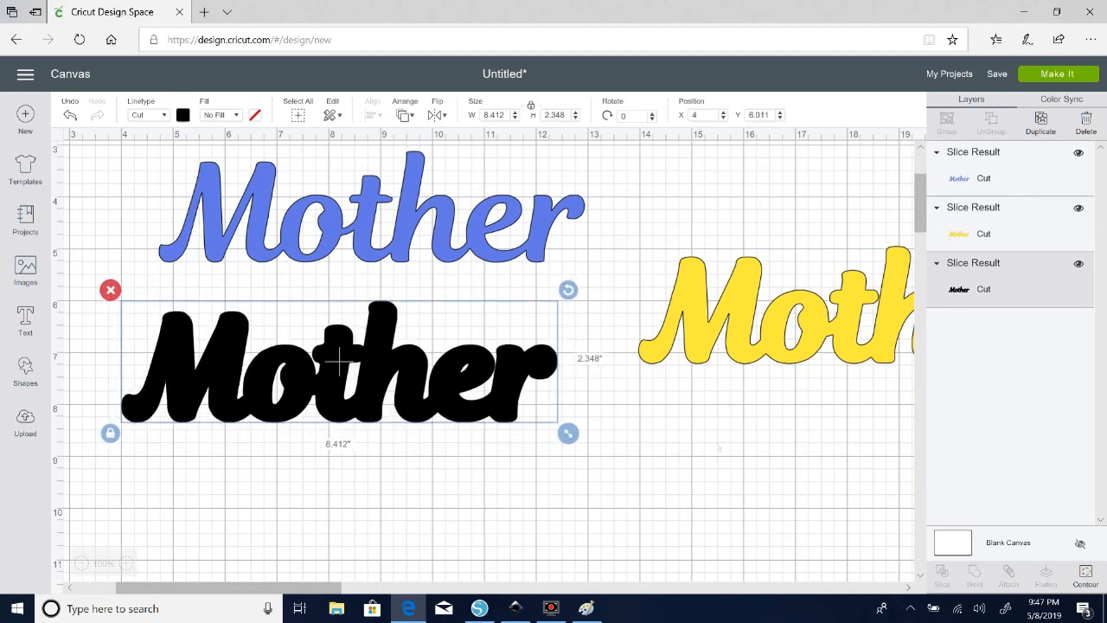
{"action": "left_click", "coordinate": [619, 354]}
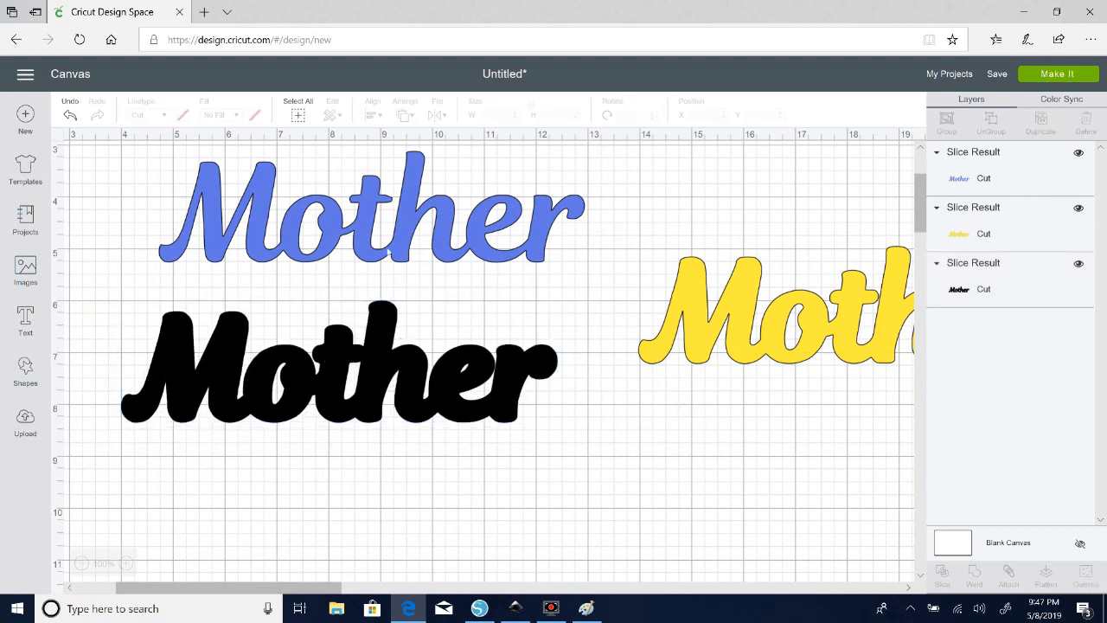
- Place the blue Mother on the black Mother and centre the two words on each other
{"action": "left_click_drag", "start_coordinate": [372, 216], "coordinate": [339, 370]}
{"action": "left_click", "coordinate": [161, 268]}
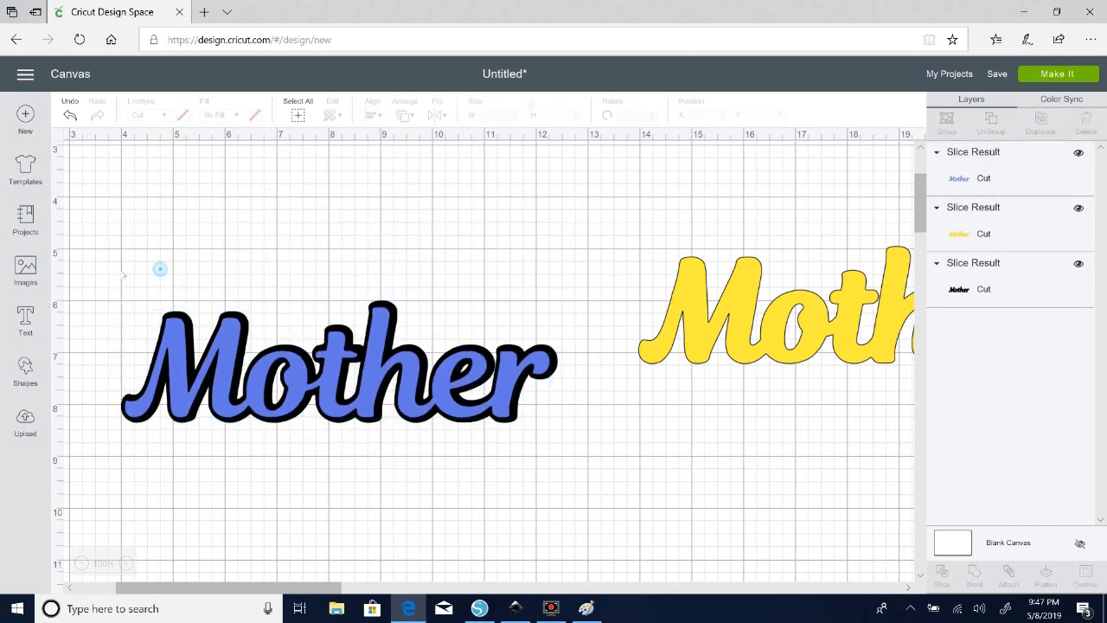
{"action": "left_click_drag", "start_coordinate": [126, 263], "coordinate": [295, 461]}
{"action": "left_click_drag", "start_coordinate": [528, 468], "coordinate": [562, 459]}
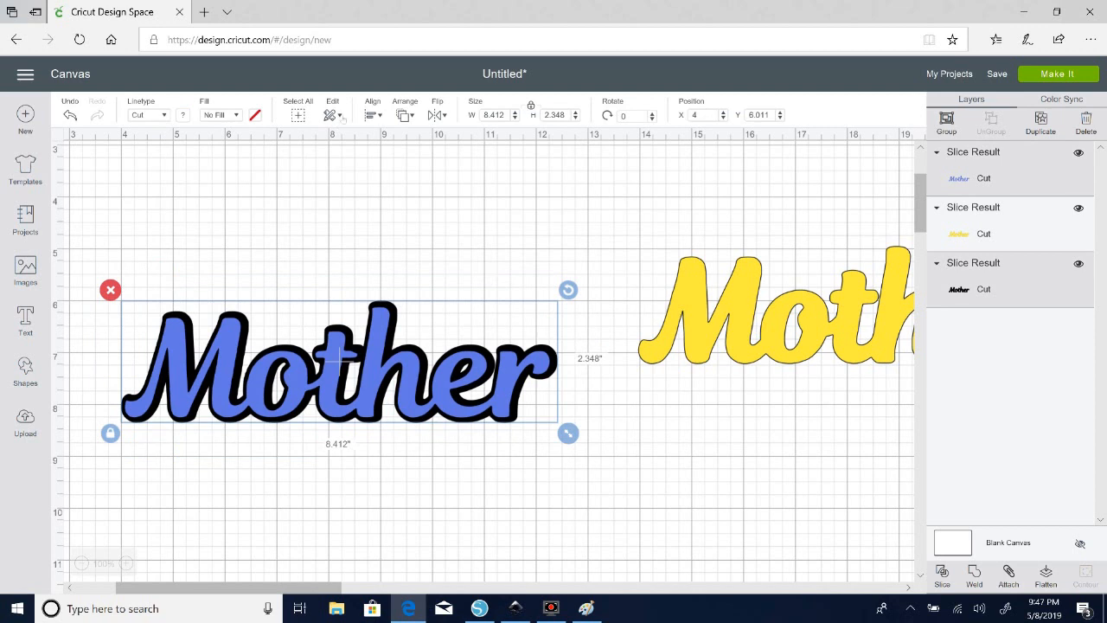
{"action": "left_click", "coordinate": [372, 116]}
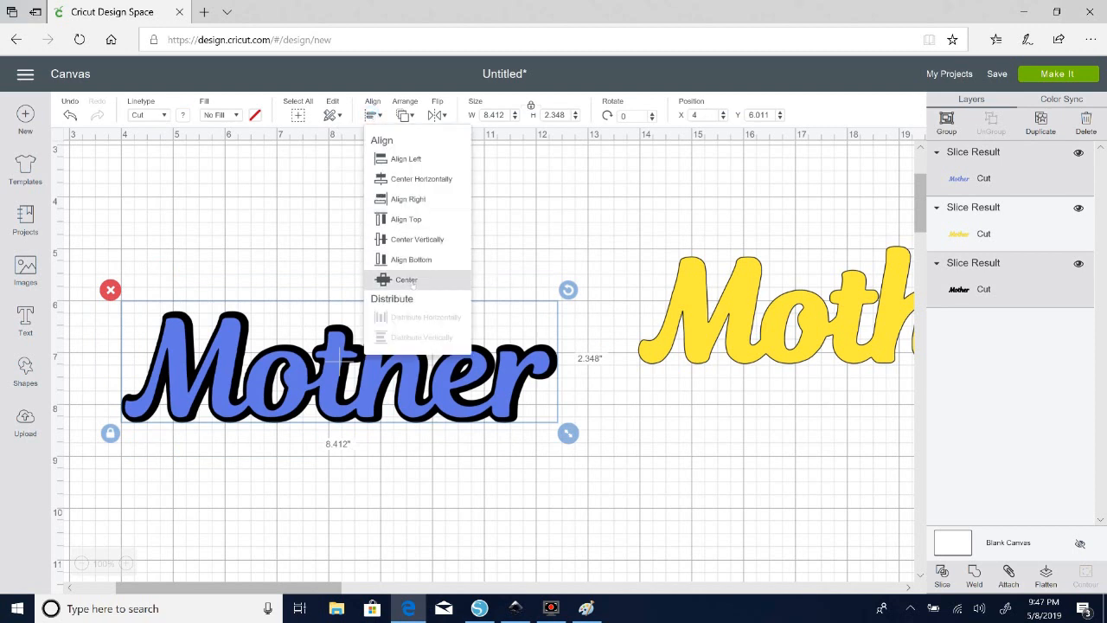
{"action": "left_click", "coordinate": [408, 278]}
{"action": "left_click_drag", "start_coordinate": [648, 300], "coordinate": [668, 313]}
{"action": "left_click", "coordinate": [514, 262]}
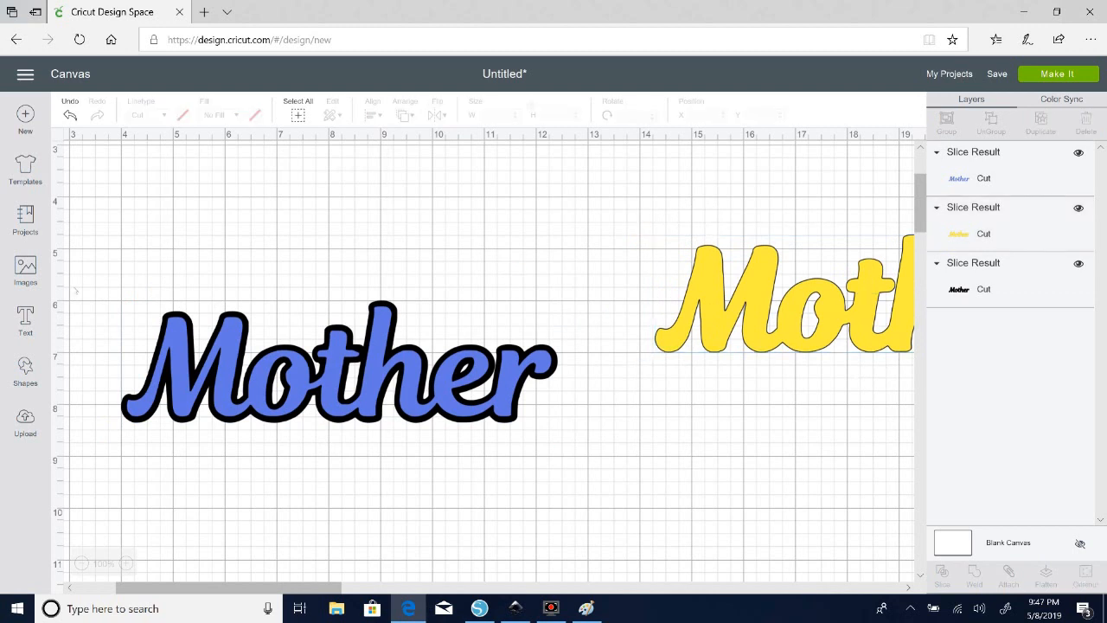
- Slice the layered blue and black Mother words
{"action": "left_click_drag", "start_coordinate": [98, 268], "coordinate": [577, 474]}
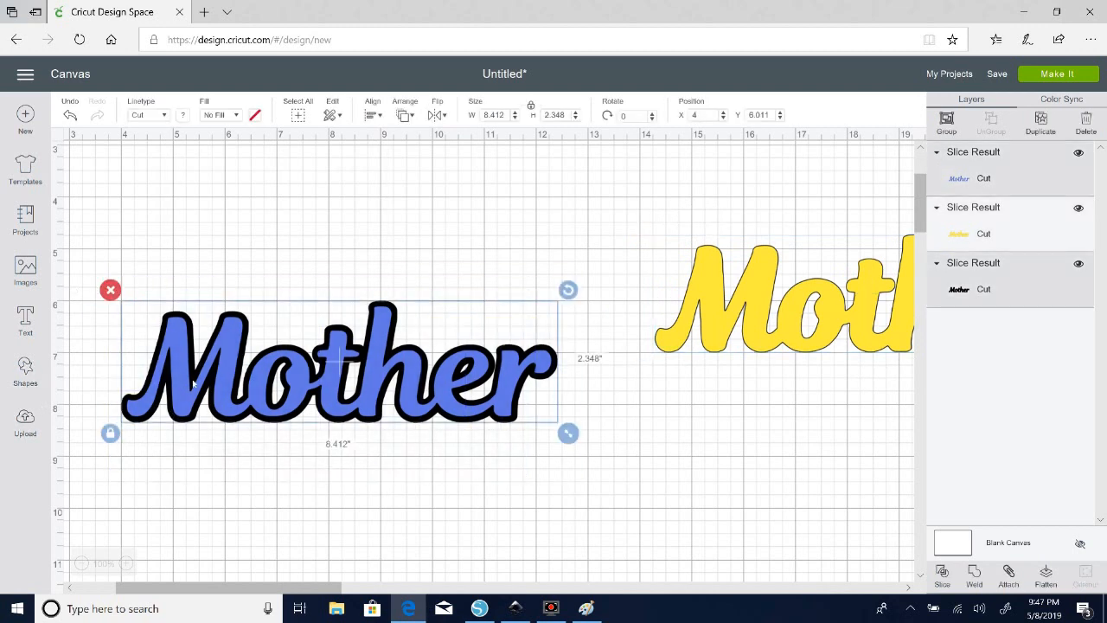
{"action": "right_click", "coordinate": [256, 374]}
{"action": "left_click", "coordinate": [306, 301]}
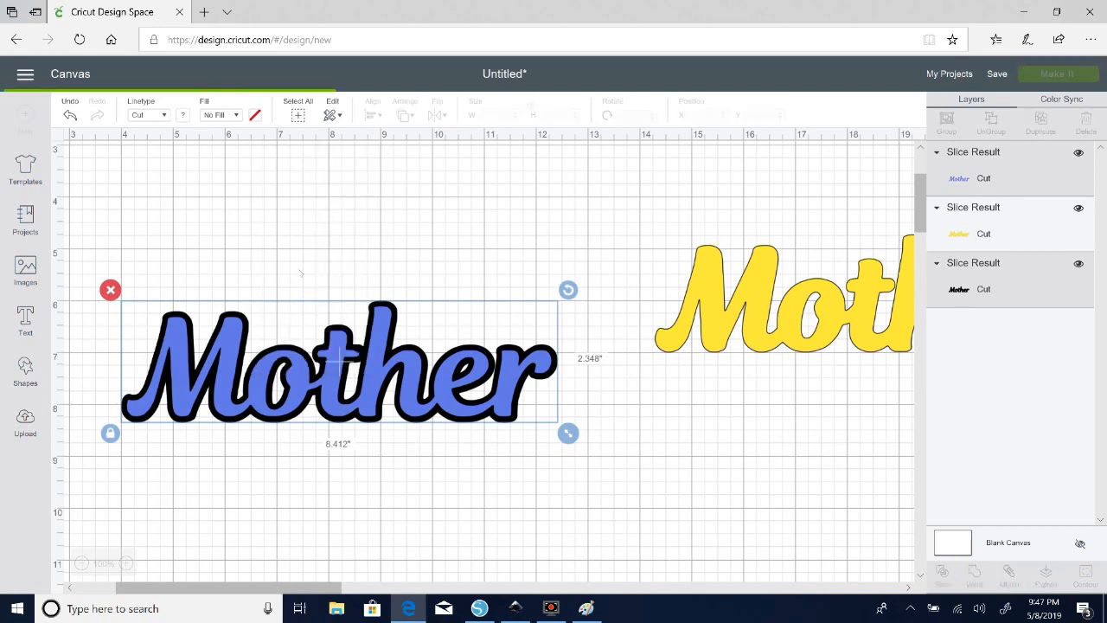
- Pull the slice pieces apart, delete the extra cut-out word, and set the blue Mother back in the black outline
{"action": "left_click", "coordinate": [337, 364]}
{"action": "left_click_drag", "start_coordinate": [338, 363], "coordinate": [337, 462]}
{"action": "left_click_drag", "start_coordinate": [339, 353], "coordinate": [418, 217]}
{"action": "key", "text": "Delete"}
{"action": "left_click_drag", "start_coordinate": [374, 455], "coordinate": [382, 365]}
{"action": "left_click", "coordinate": [395, 474]}
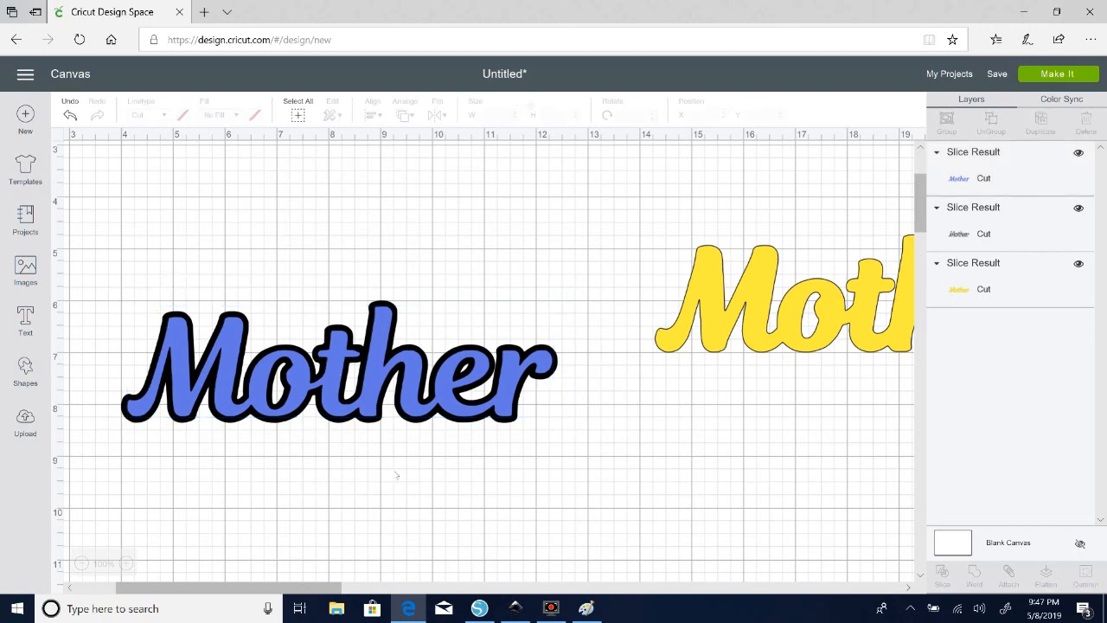
- Move the blue Mother well below the black outline and shift the sliced outline up on the canvas
{"action": "mouse_move", "coordinate": [243, 359]}
{"action": "left_mouse_down"}
{"action": "mouse_move", "coordinate": [242, 377]}
{"action": "mouse_move", "coordinate": [241, 355]}
{"action": "left_mouse_up"}
{"action": "left_click", "coordinate": [378, 426]}
{"action": "left_click", "coordinate": [368, 388]}
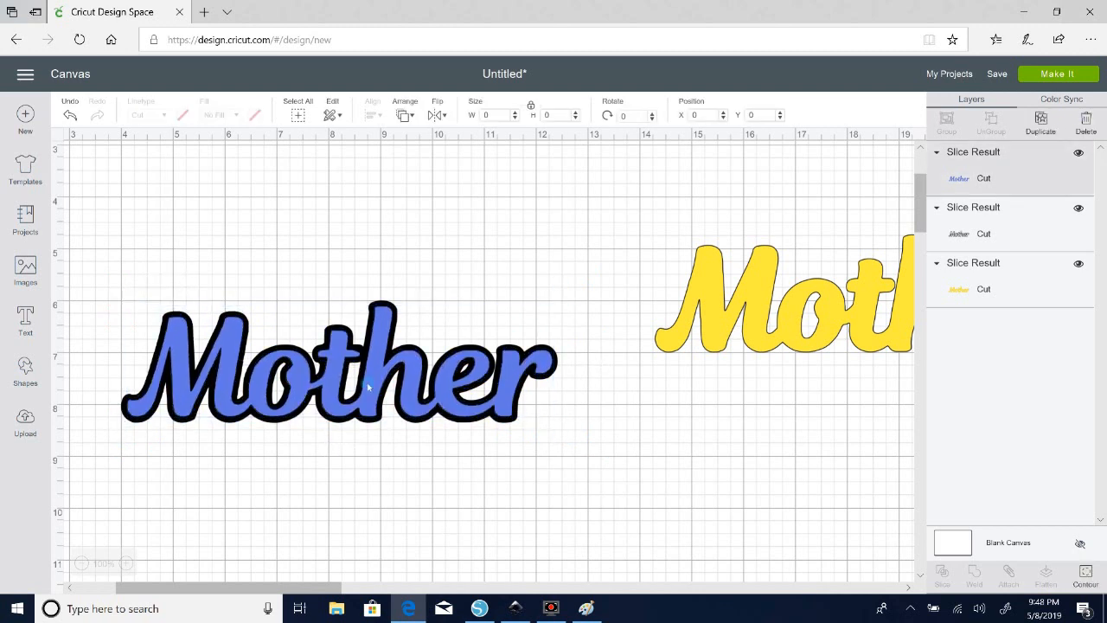
{"action": "left_click_drag", "start_coordinate": [370, 389], "coordinate": [568, 584]}
{"action": "left_click", "coordinate": [381, 320]}
{"action": "left_click_drag", "start_coordinate": [383, 323], "coordinate": [374, 270]}
{"action": "left_click_drag", "start_coordinate": [386, 314], "coordinate": [402, 305]}
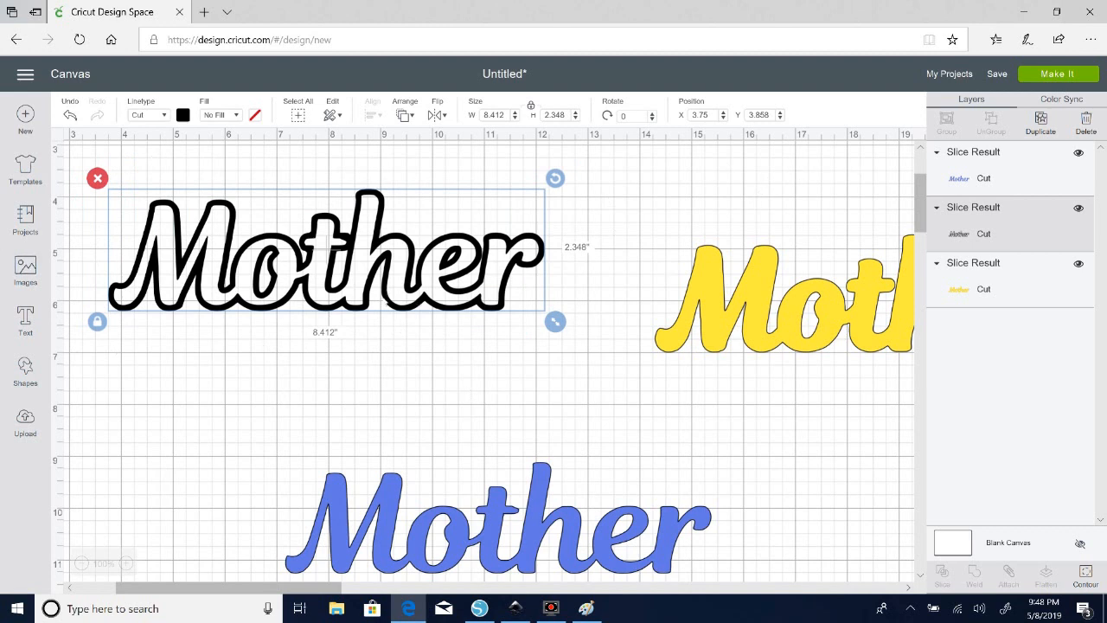
{"action": "left_click_drag", "start_coordinate": [304, 298], "coordinate": [306, 289]}
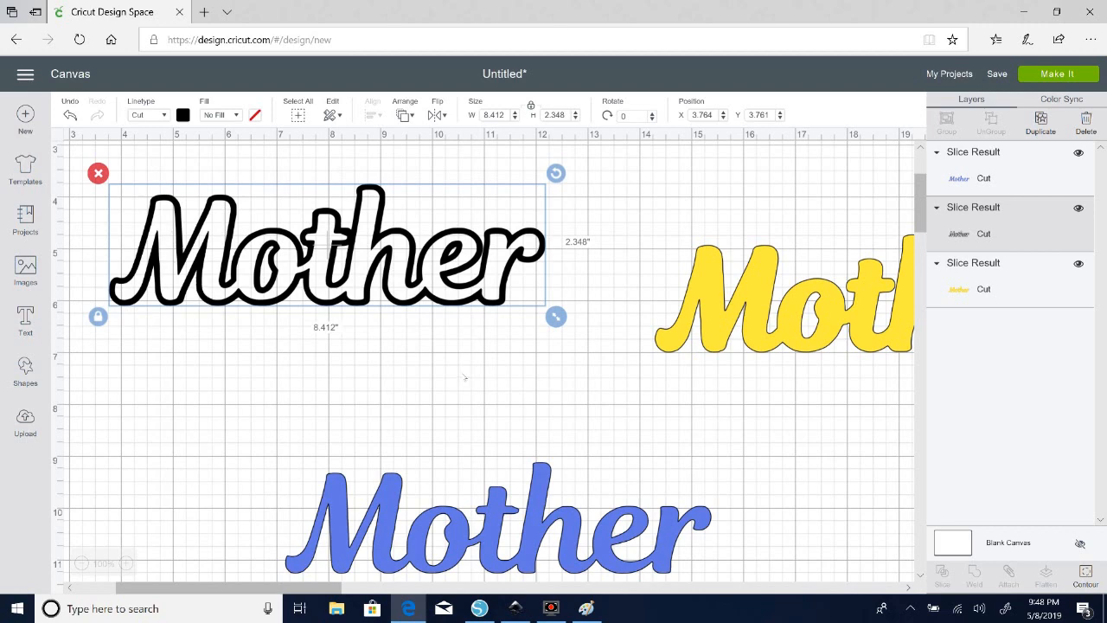
- Fit the blue Mother back into the black outline and move the yellow Mother right beside them
{"action": "left_click_drag", "start_coordinate": [497, 509], "coordinate": [327, 230]}
{"action": "left_click", "coordinate": [304, 373]}
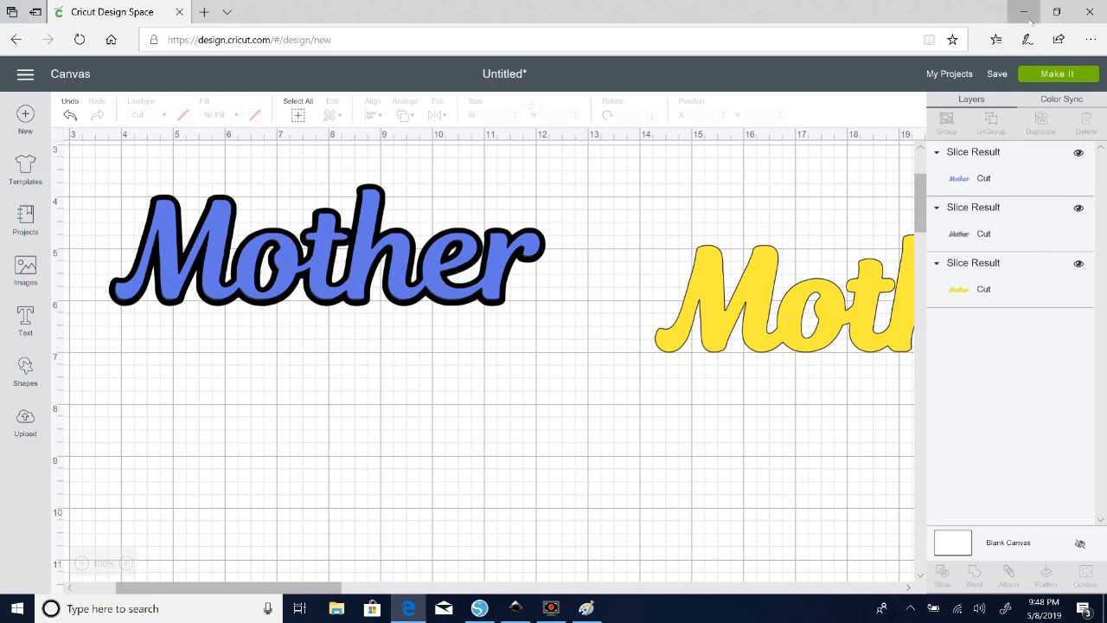
{"action": "left_click_drag", "start_coordinate": [751, 278], "coordinate": [647, 229]}
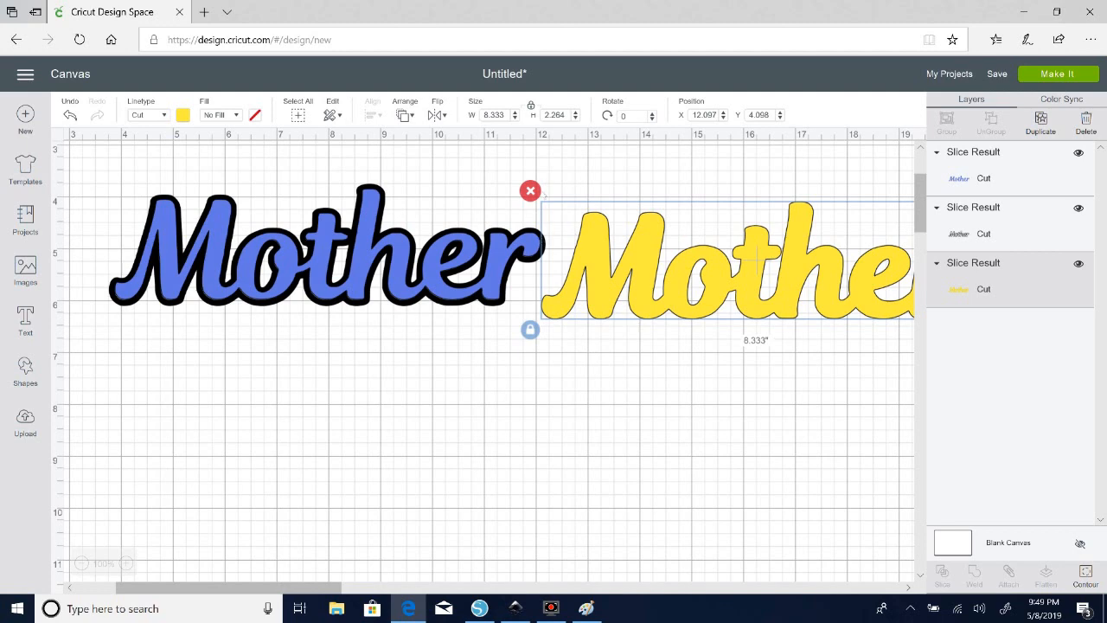
{"action": "left_click", "coordinate": [414, 357]}
{"action": "left_click_drag", "start_coordinate": [404, 267], "coordinate": [402, 260]}
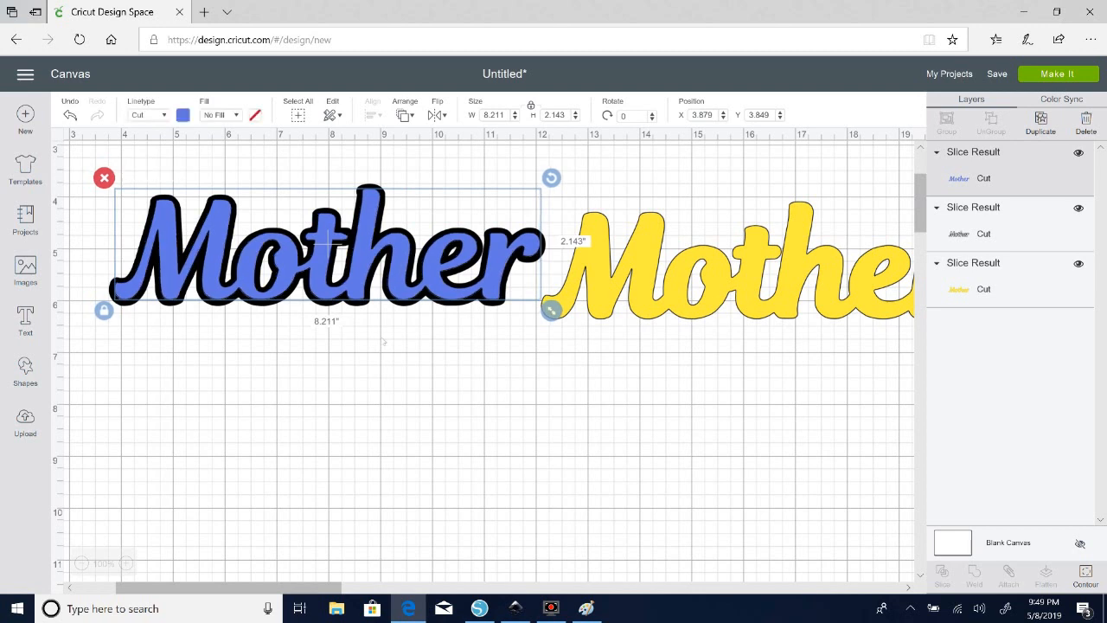
{"action": "left_click", "coordinate": [383, 355]}
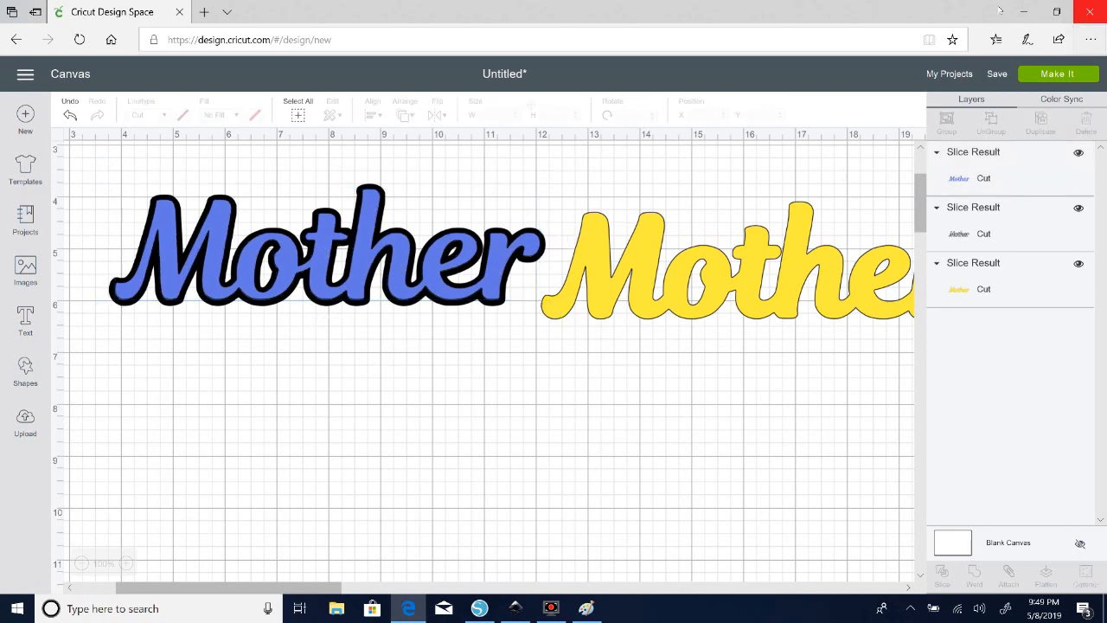
- Look at the three red Mother versions in Silhouette Studio, and return to Cricut Design Space
{"action": "left_click", "coordinate": [1023, 11]}
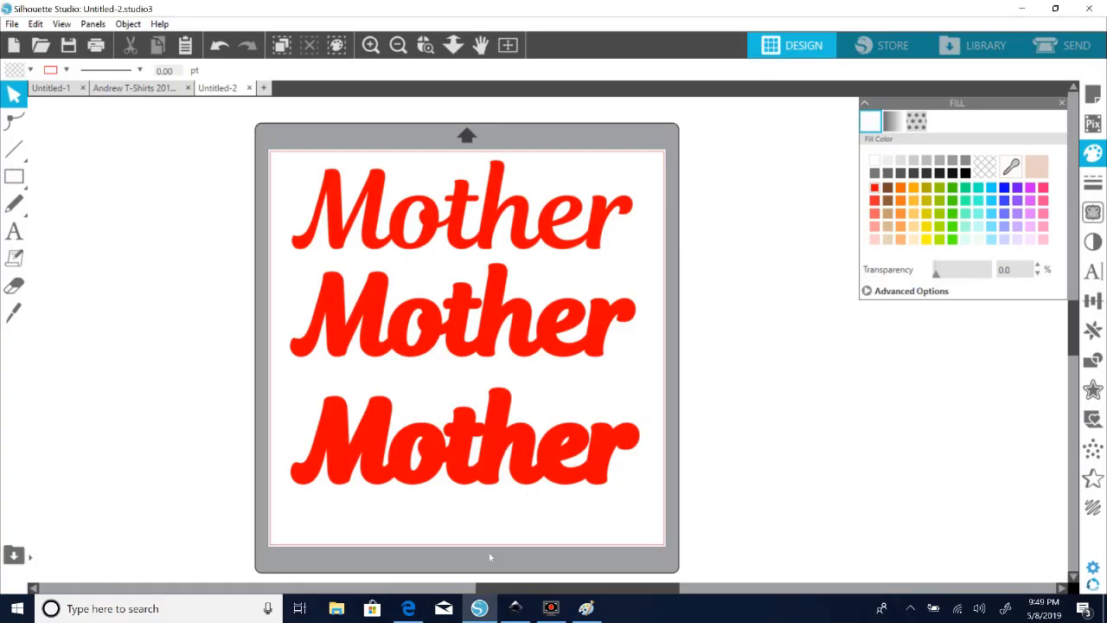
{"action": "left_click", "coordinate": [479, 608]}
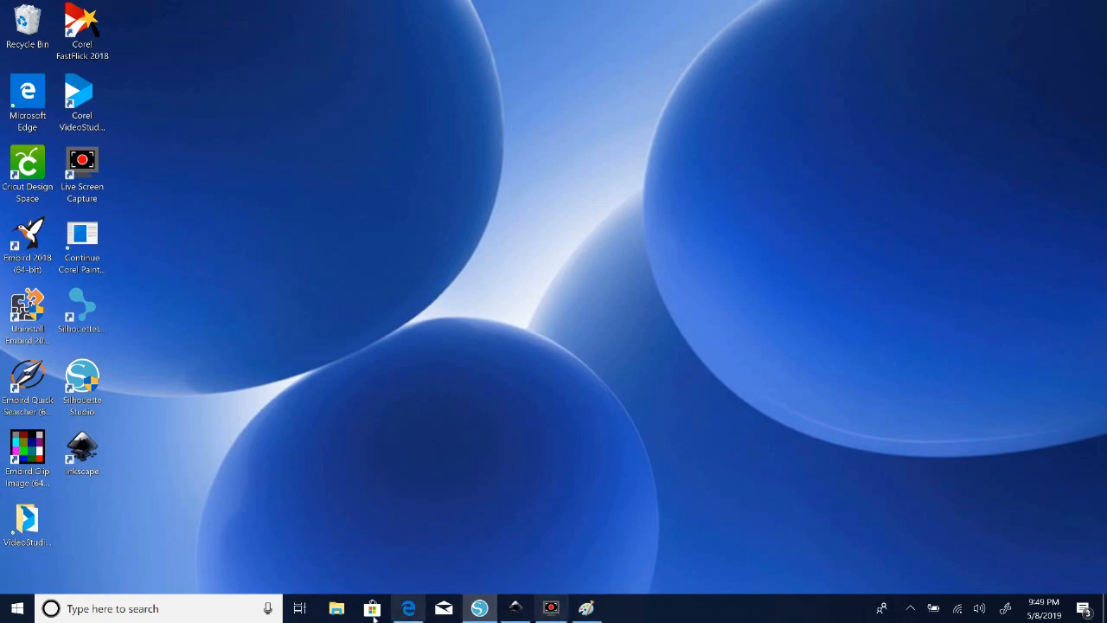
{"action": "left_click", "coordinate": [408, 608]}
- Move the blue Mother below the black outline and nudge the yellow Mother slightly up beside the outline
{"action": "left_click_drag", "start_coordinate": [409, 261], "coordinate": [398, 406]}
{"action": "mouse_move", "coordinate": [602, 288]}
{"action": "left_mouse_down"}
{"action": "mouse_move", "coordinate": [595, 272]}
{"action": "mouse_move", "coordinate": [607, 275]}
{"action": "left_mouse_up"}
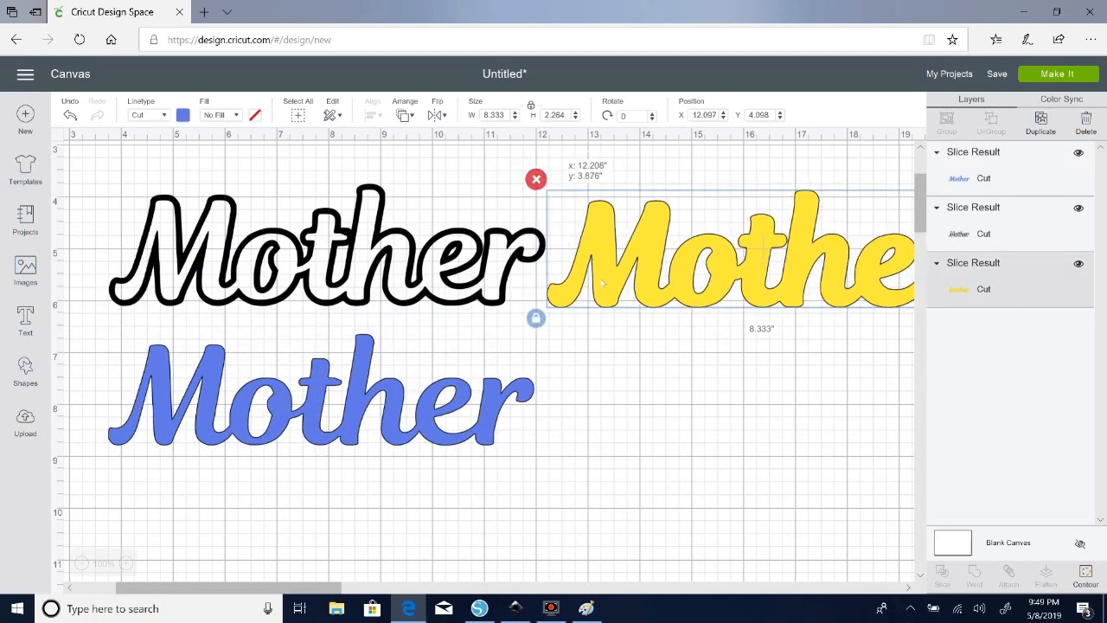
{"action": "left_click", "coordinate": [599, 365]}
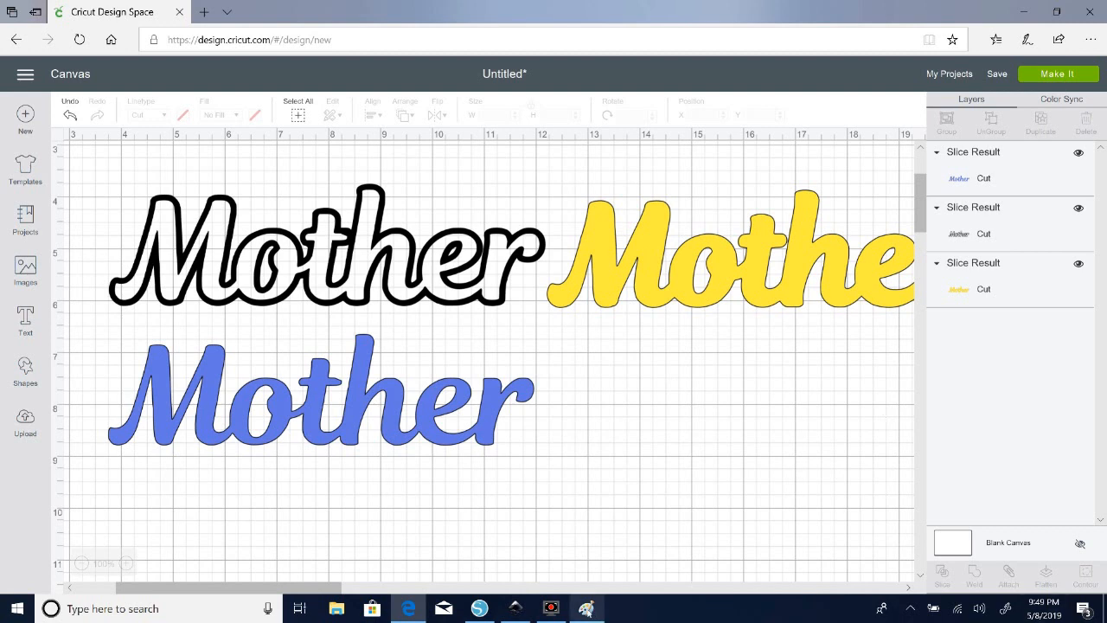
- Move the yellow Mother down and left so it sits between the black outline and the blue Mother
{"action": "mouse_move", "coordinate": [590, 610]}
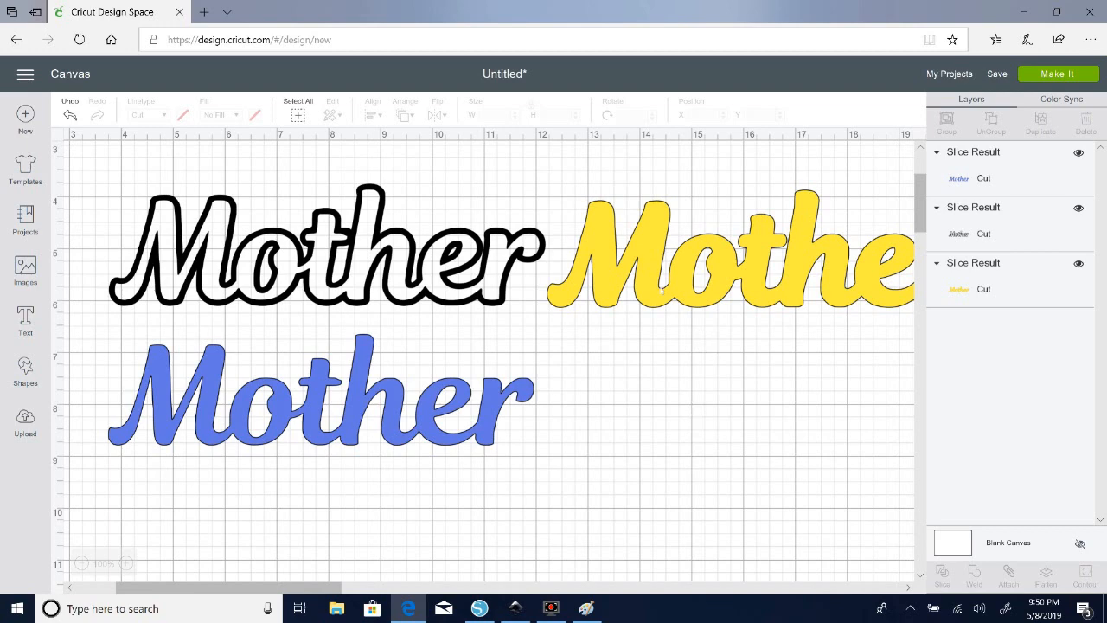
{"action": "left_click_drag", "start_coordinate": [661, 290], "coordinate": [598, 346]}
{"action": "left_click", "coordinate": [624, 405]}
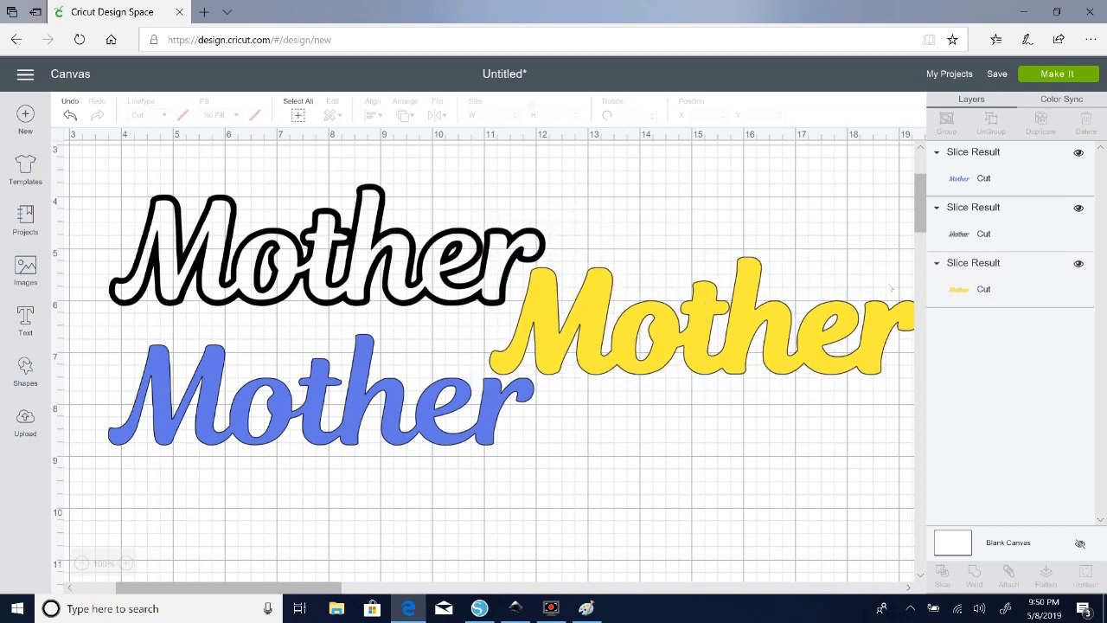
- Move the black outline up and left on the canvas, and shift the yellow Mother slightly in the same direction
{"action": "mouse_move", "coordinate": [296, 586]}
{"action": "left_mouse_down"}
{"action": "mouse_move", "coordinate": [364, 585]}
{"action": "mouse_move", "coordinate": [289, 585]}
{"action": "left_mouse_up"}
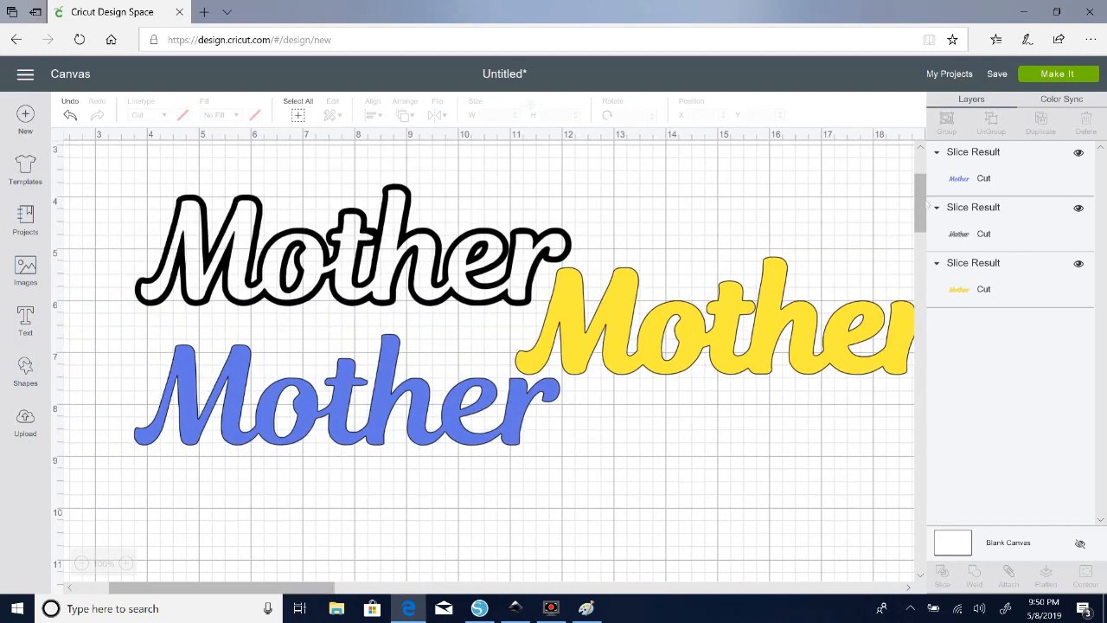
{"action": "left_click_drag", "start_coordinate": [921, 199], "coordinate": [906, 197]}
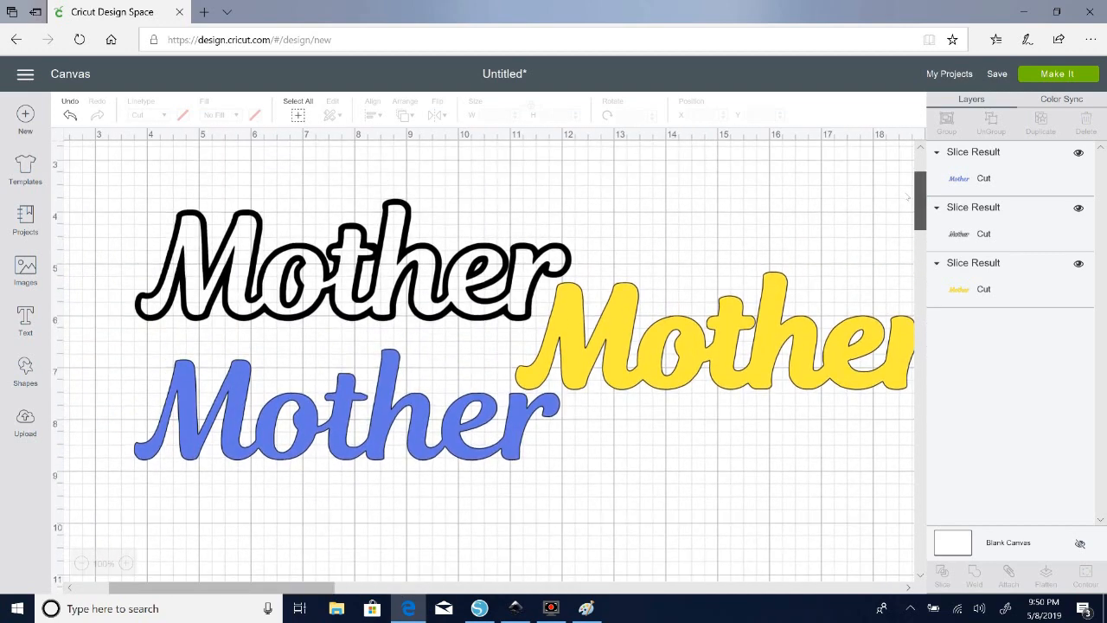
{"action": "left_click_drag", "start_coordinate": [457, 267], "coordinate": [414, 214]}
{"action": "left_click_drag", "start_coordinate": [616, 320], "coordinate": [600, 295]}
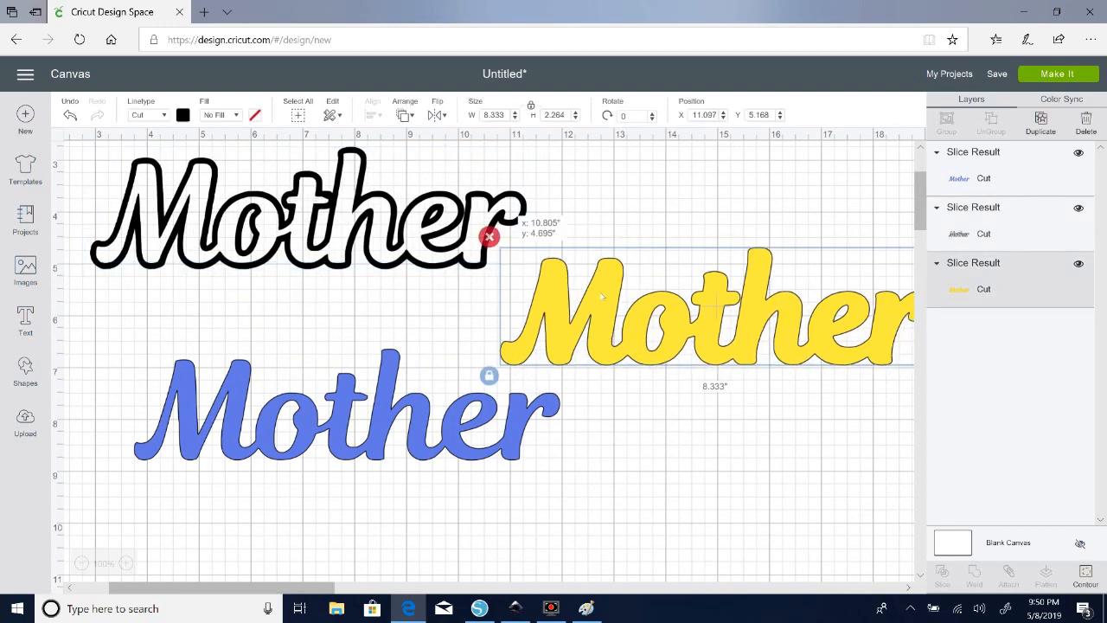
- Shift the blue Mother left so it lines up directly beneath the black outline
{"action": "left_click", "coordinate": [537, 420]}
{"action": "left_click_drag", "start_coordinate": [519, 424], "coordinate": [480, 429]}
{"action": "left_click", "coordinate": [618, 426]}
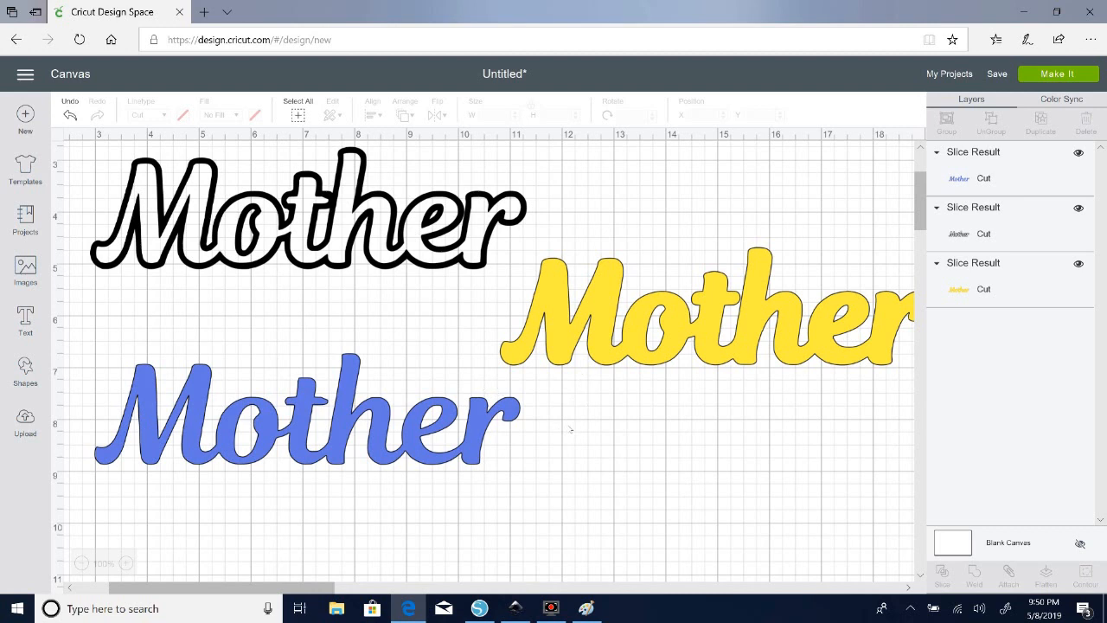
- Move the yellow Mother left to about X 10.305, Y 4.681, and nudge the black outline to about X 2.945, Y 2.83
{"action": "left_click_drag", "start_coordinate": [562, 364], "coordinate": [536, 366]}
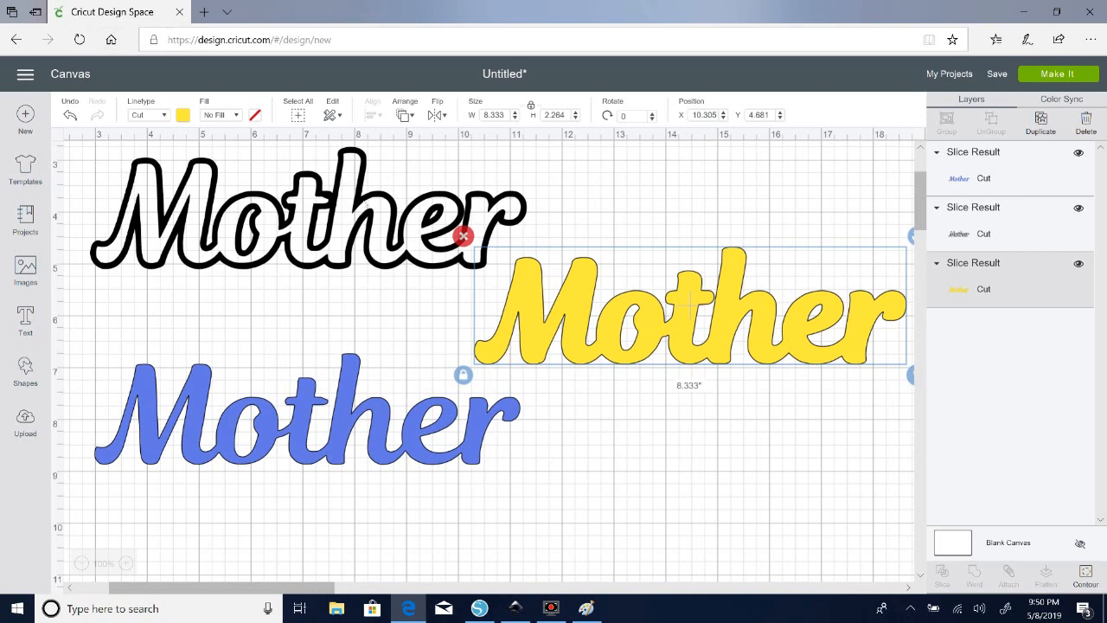
{"action": "left_click", "coordinate": [365, 203]}
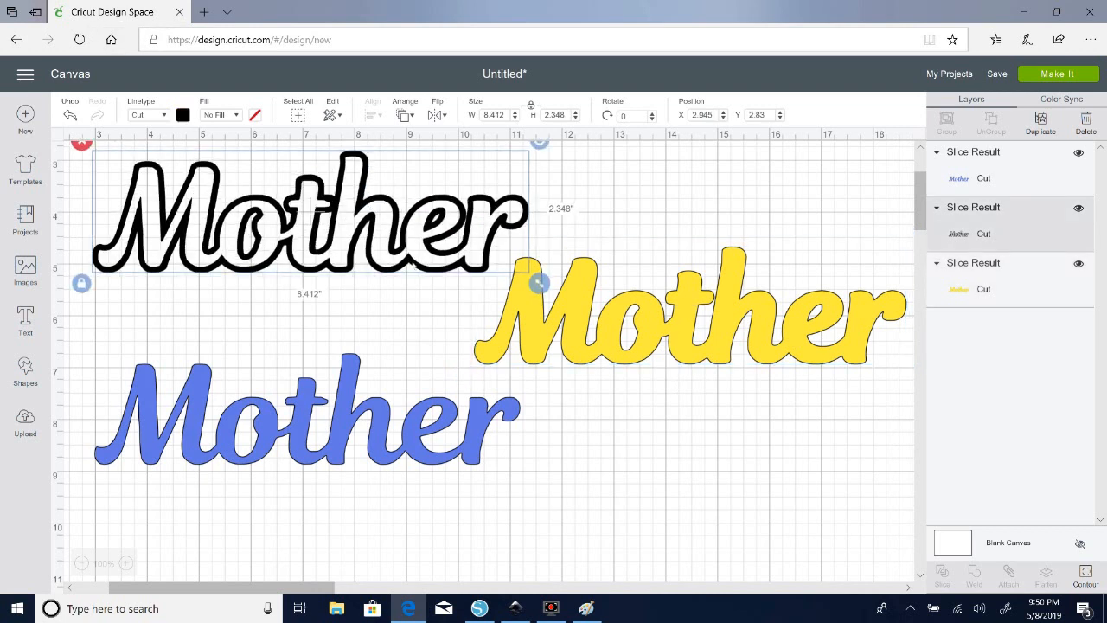
{"action": "left_click", "coordinate": [587, 236]}
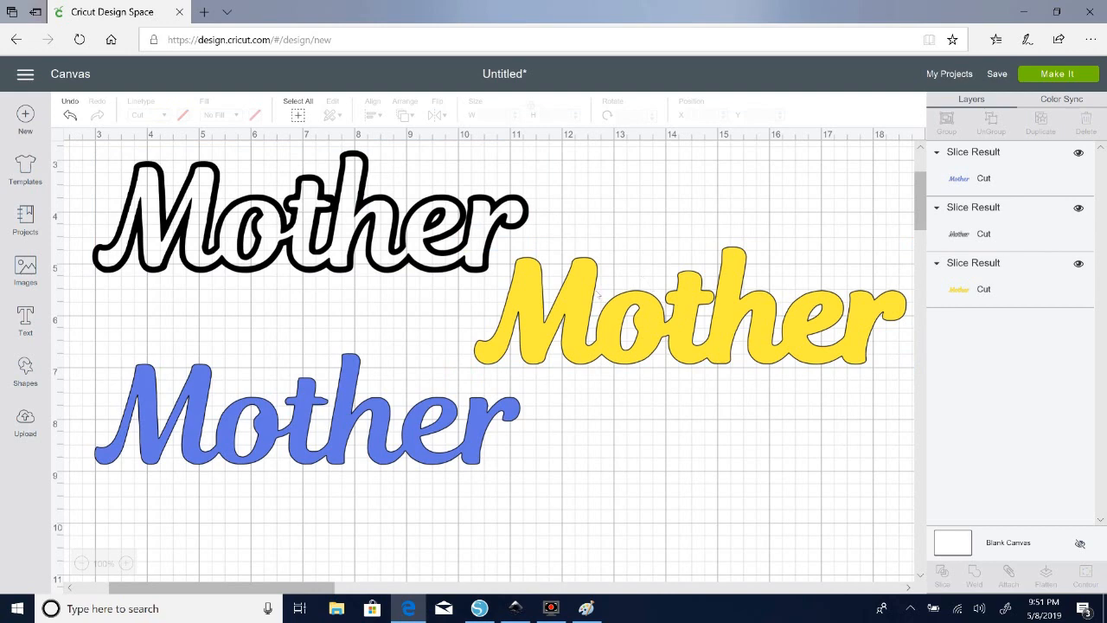
- Reposition the yellow Mother at about X 10, Y 4.82, and select the black outline
{"action": "left_click_drag", "start_coordinate": [599, 293], "coordinate": [583, 294]}
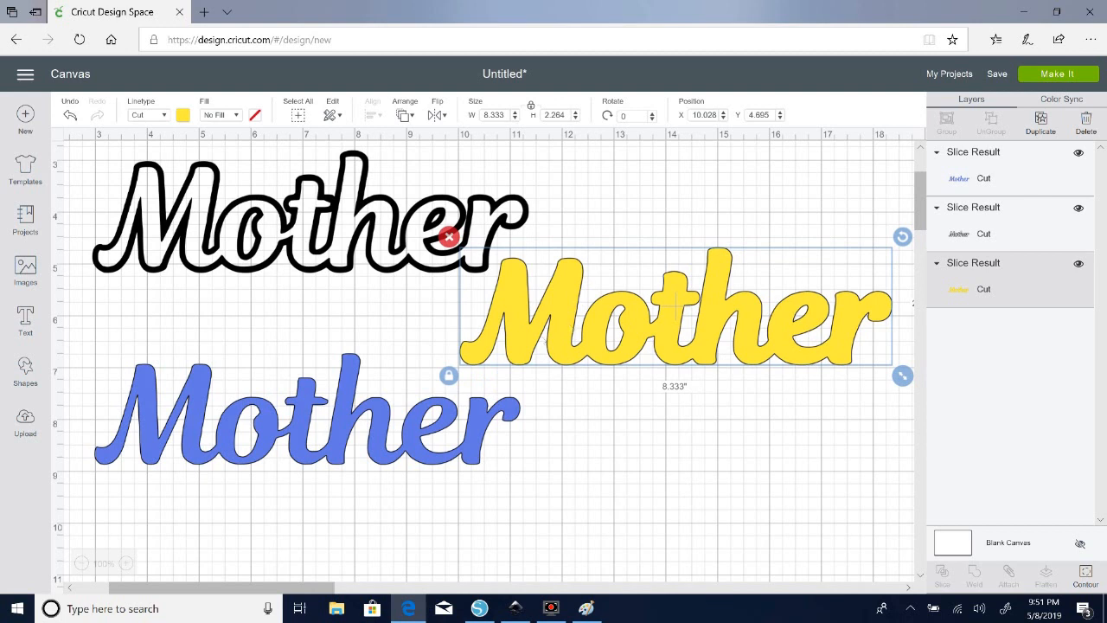
{"action": "left_click", "coordinate": [552, 387]}
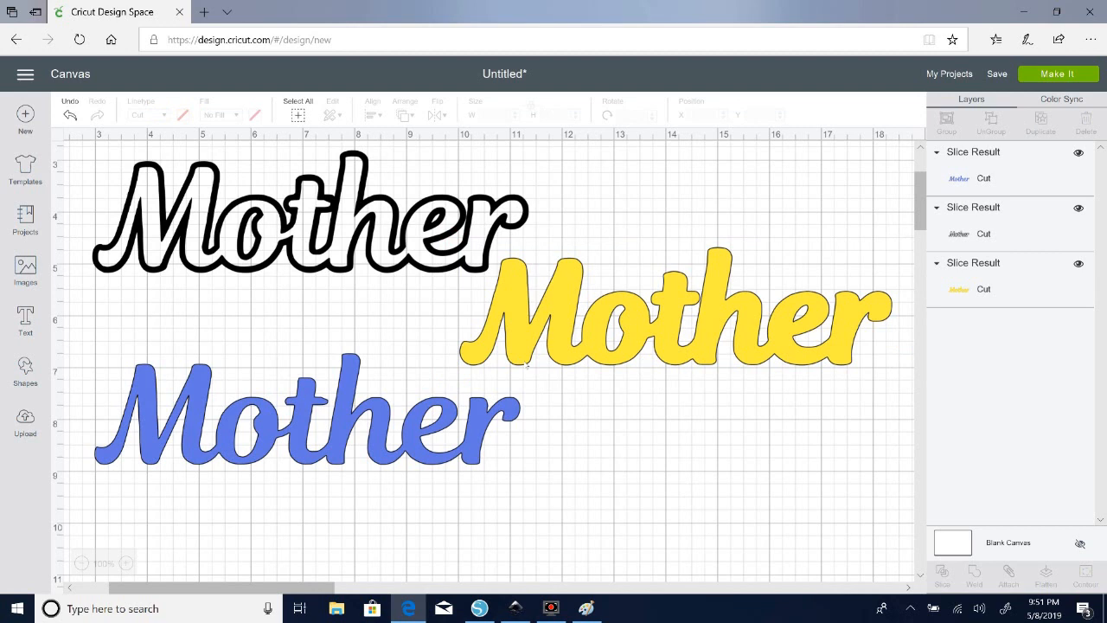
{"action": "left_click_drag", "start_coordinate": [524, 363], "coordinate": [526, 375]}
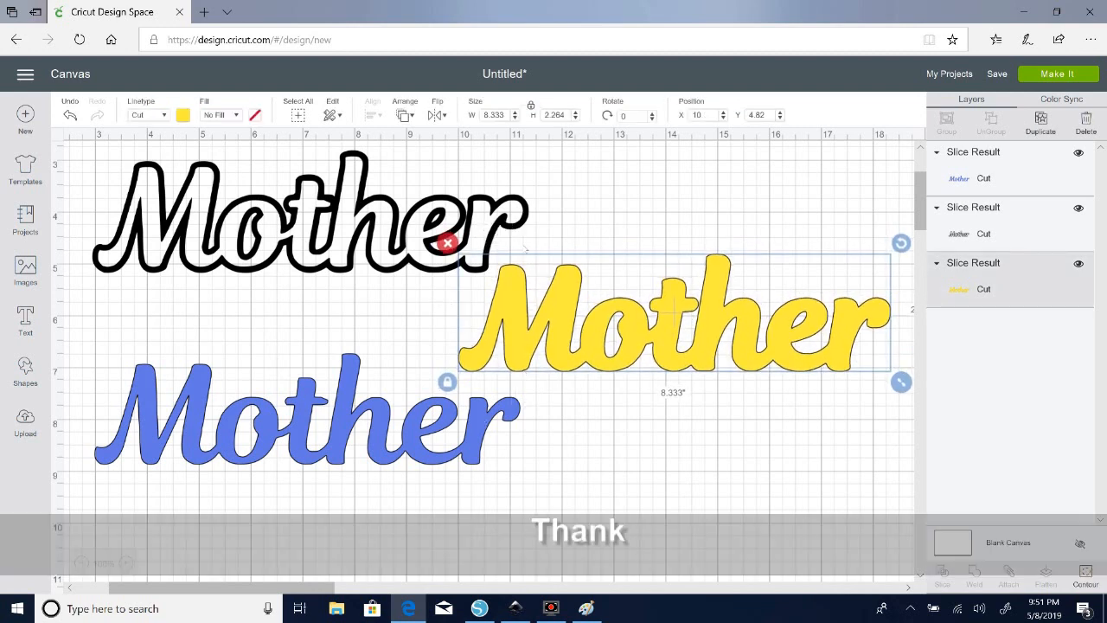
{"action": "left_click", "coordinate": [580, 200]}
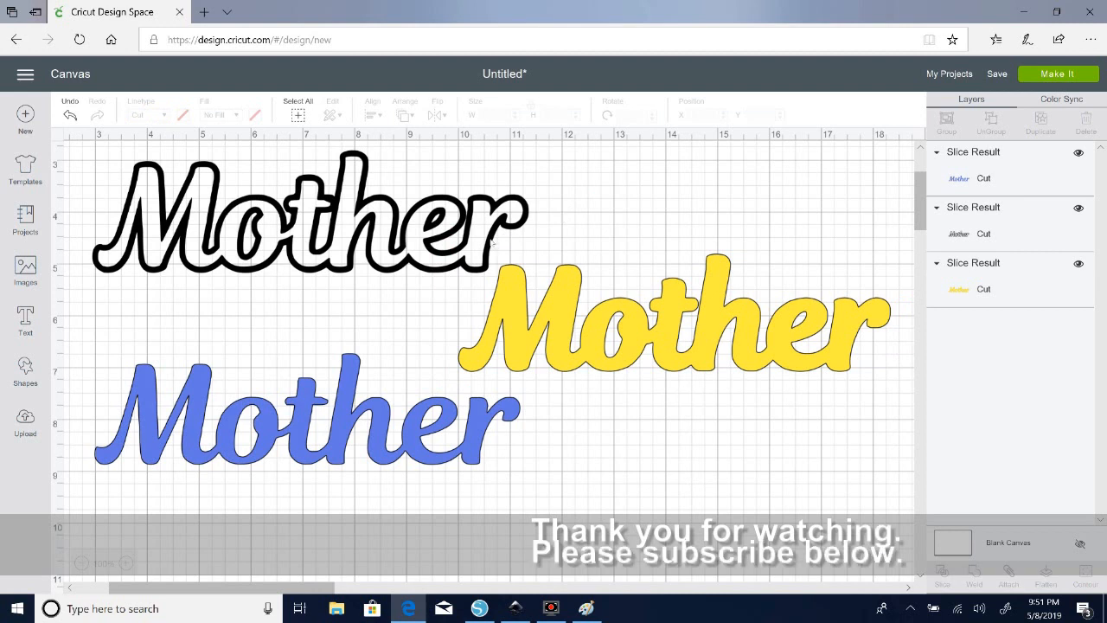
{"action": "left_click", "coordinate": [491, 240]}
{"action": "left_click", "coordinate": [492, 239]}
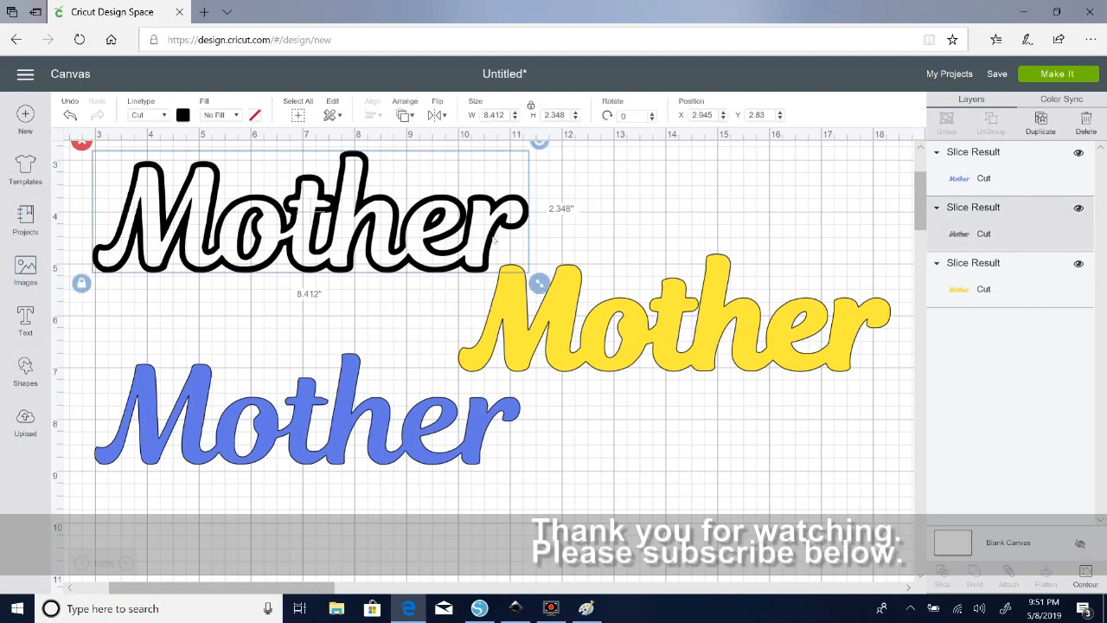